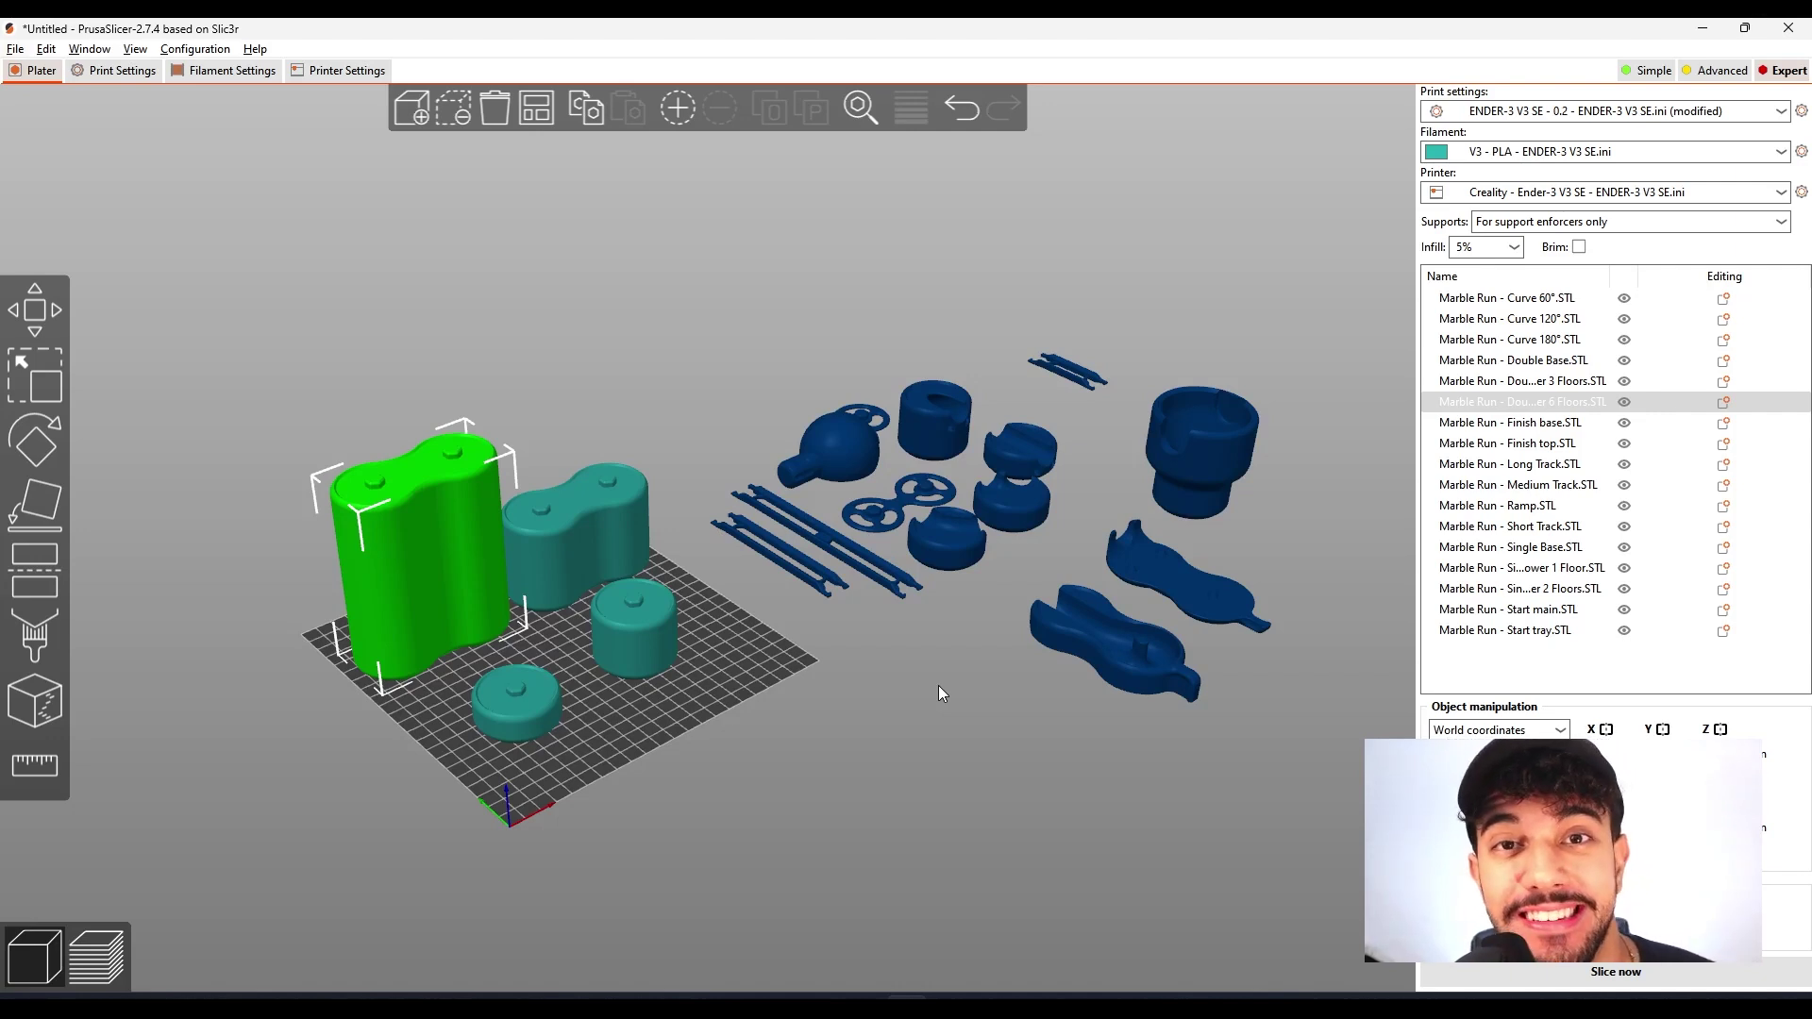
- Examine the four Single and Double tower models on the print bed, selecting each of them in turn
drag(938, 686, 915, 692)
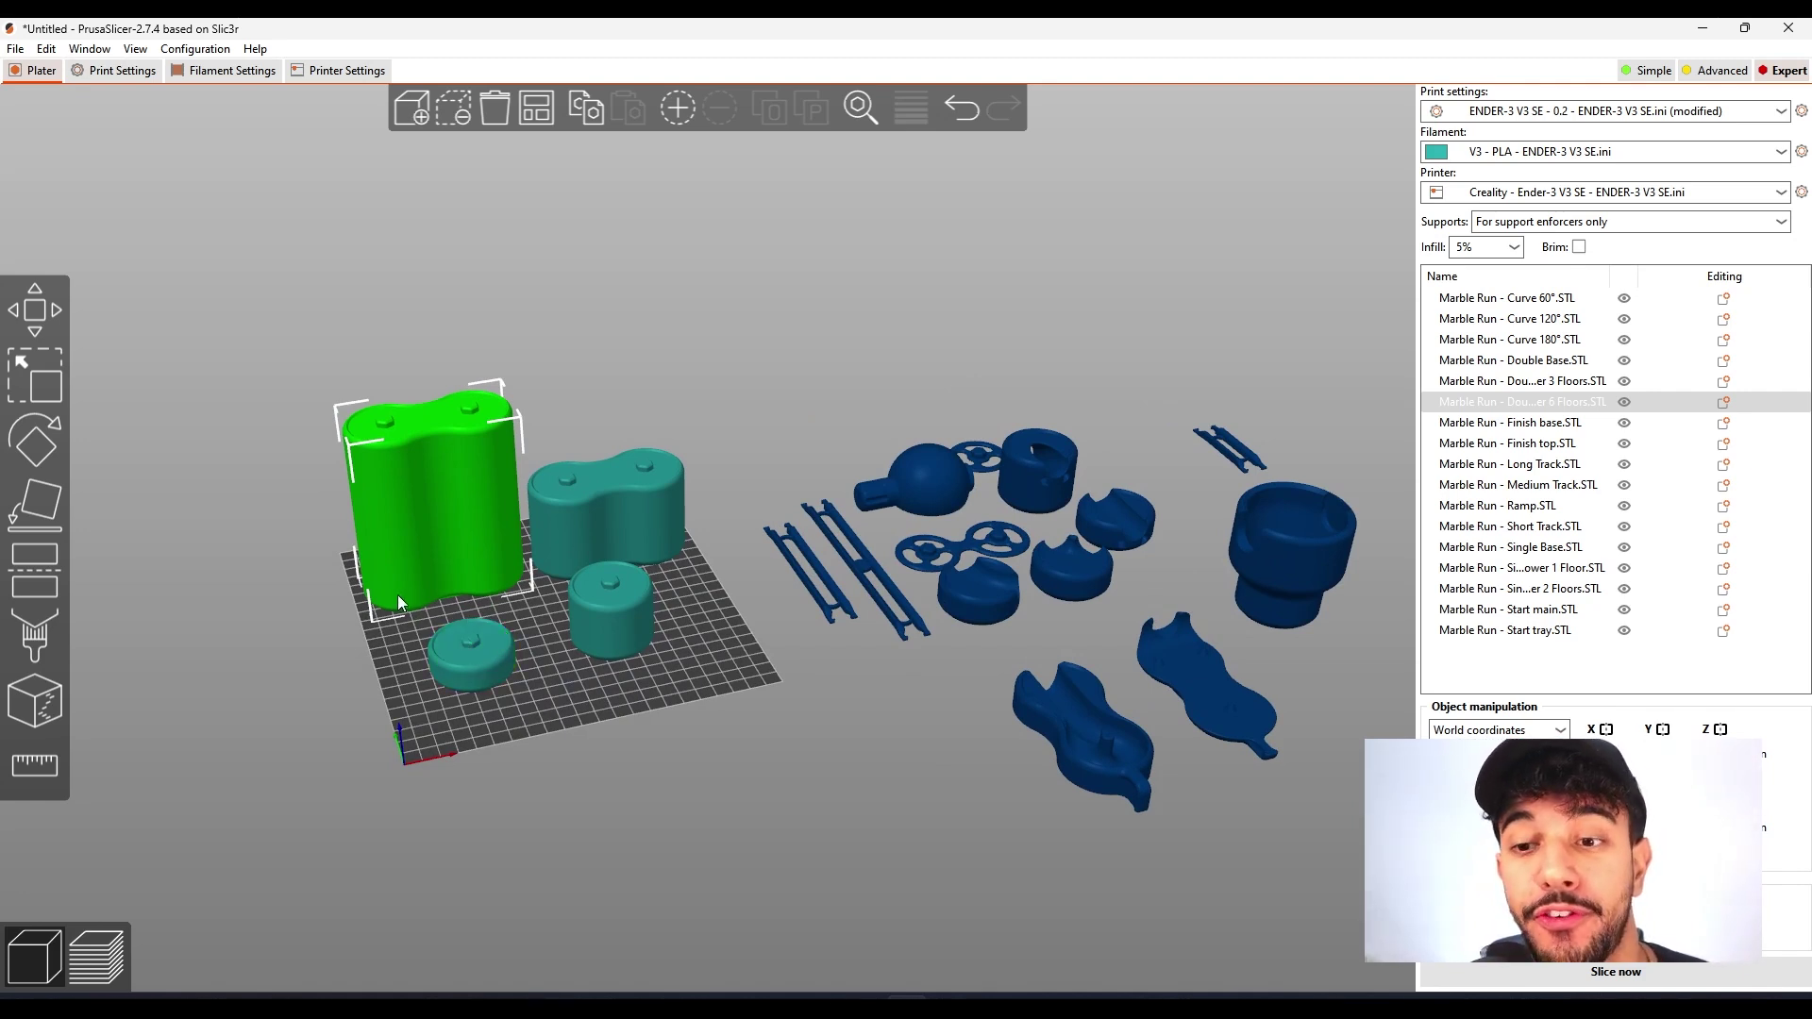
scroll(618, 616, up, 5)
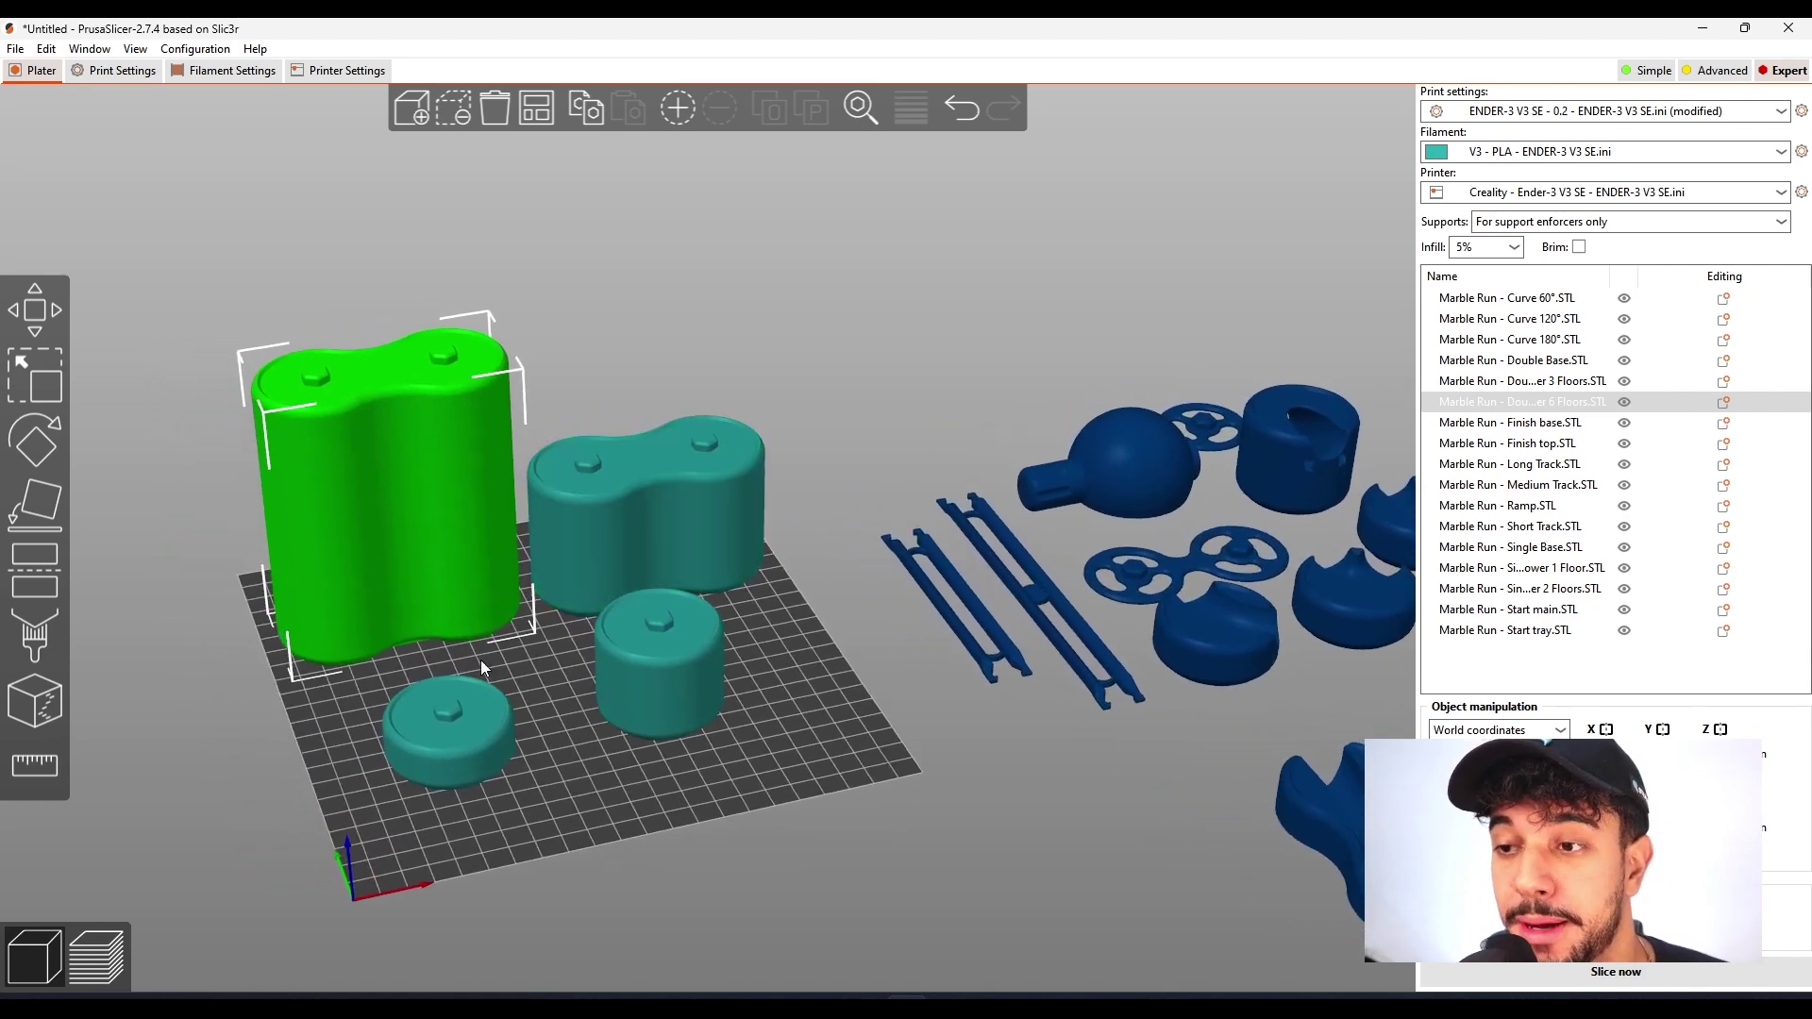
scroll(811, 710, up, 3)
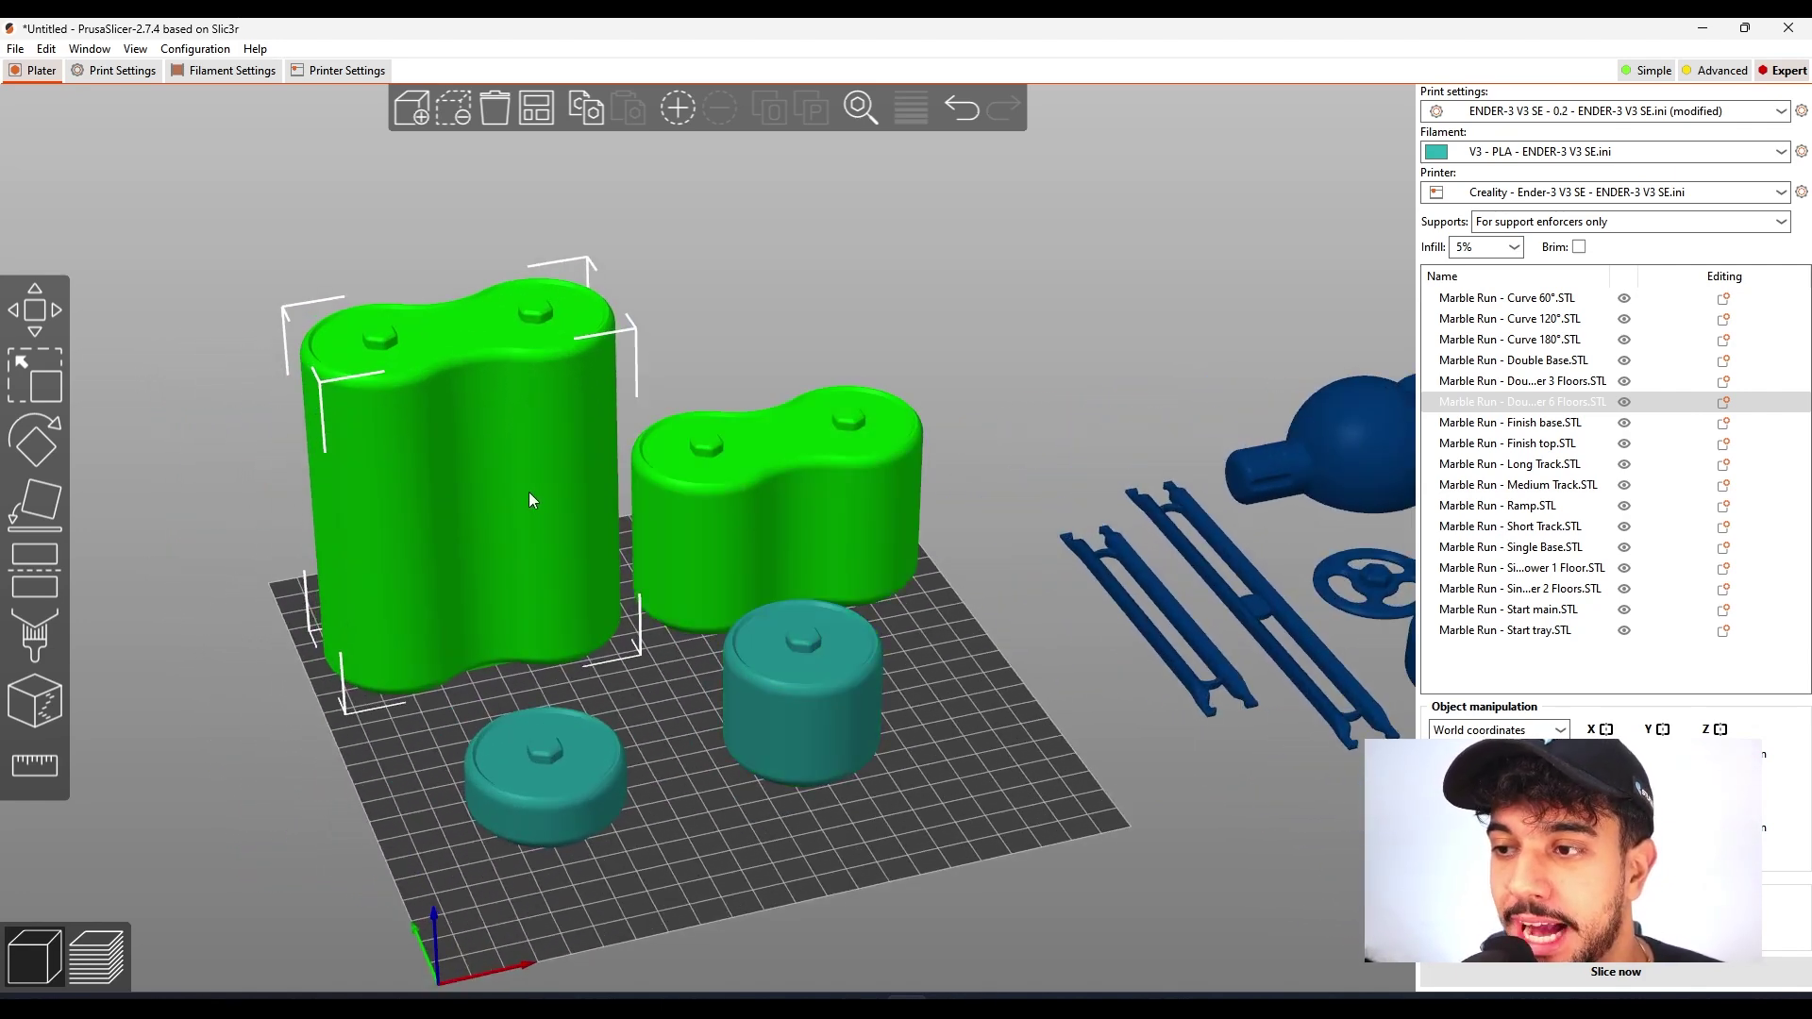
click(793, 732)
click(772, 549)
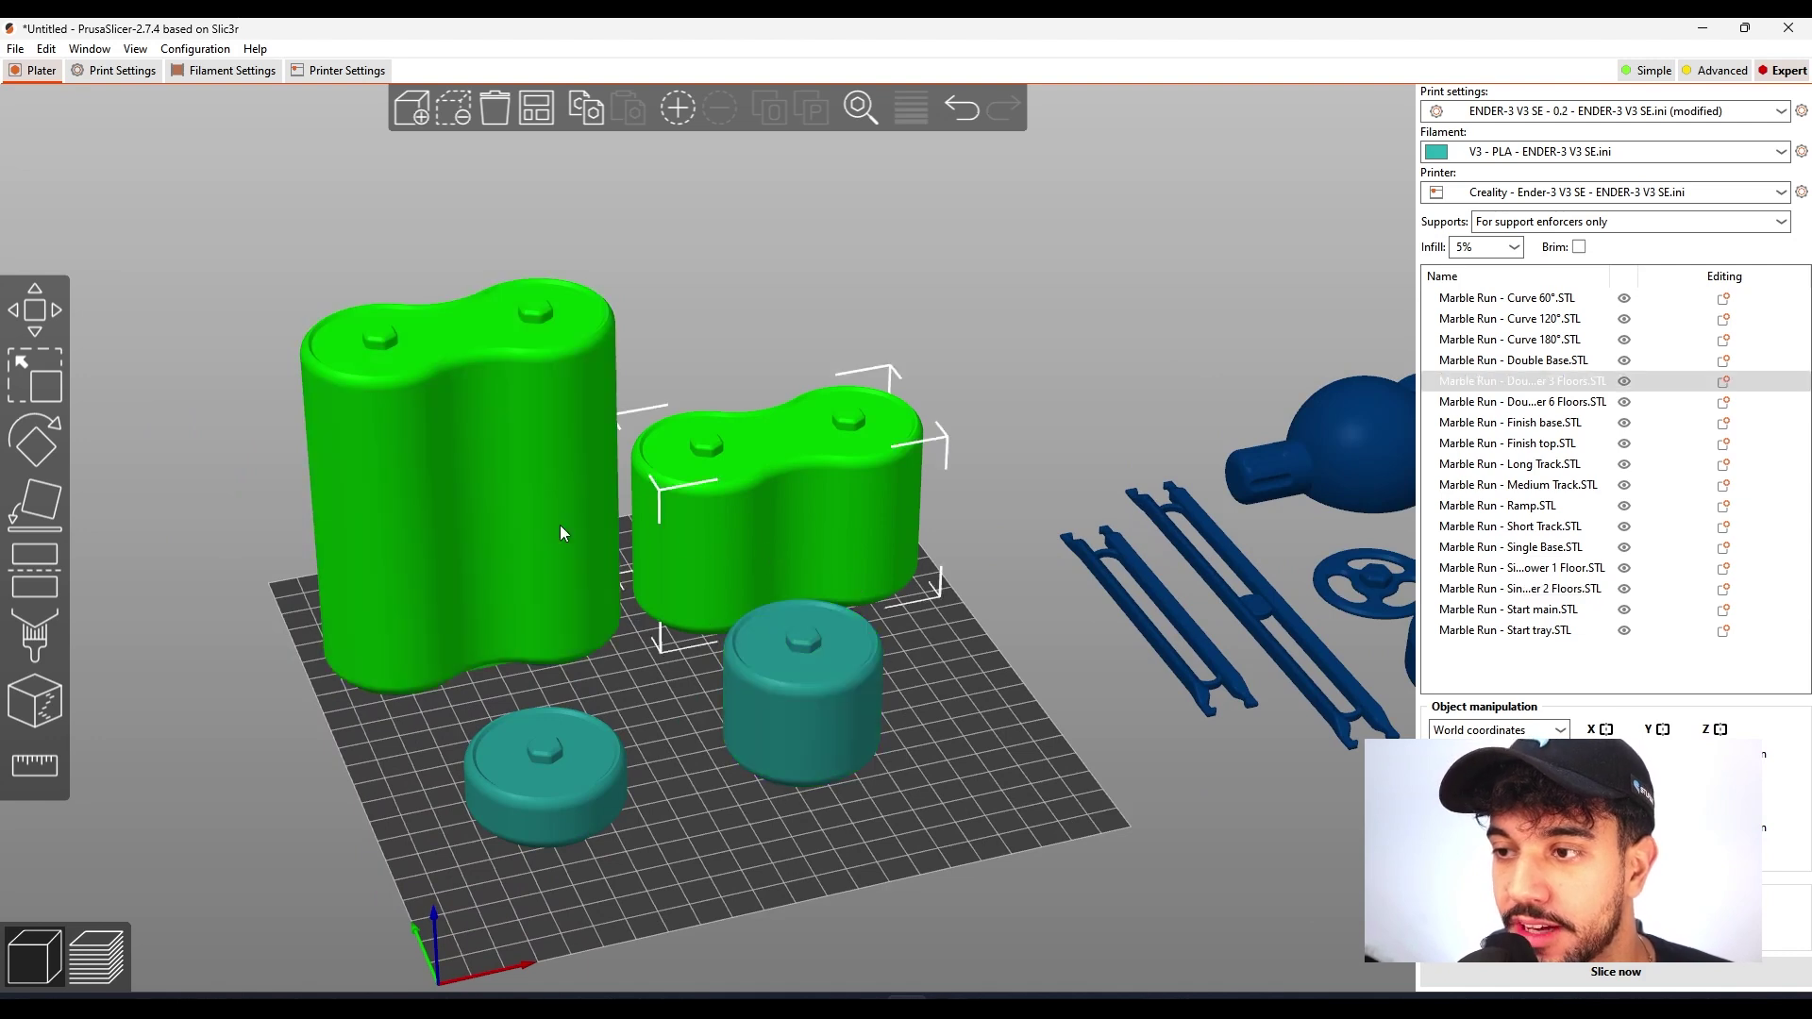
click(560, 525)
click(554, 726)
click(790, 714)
click(768, 552)
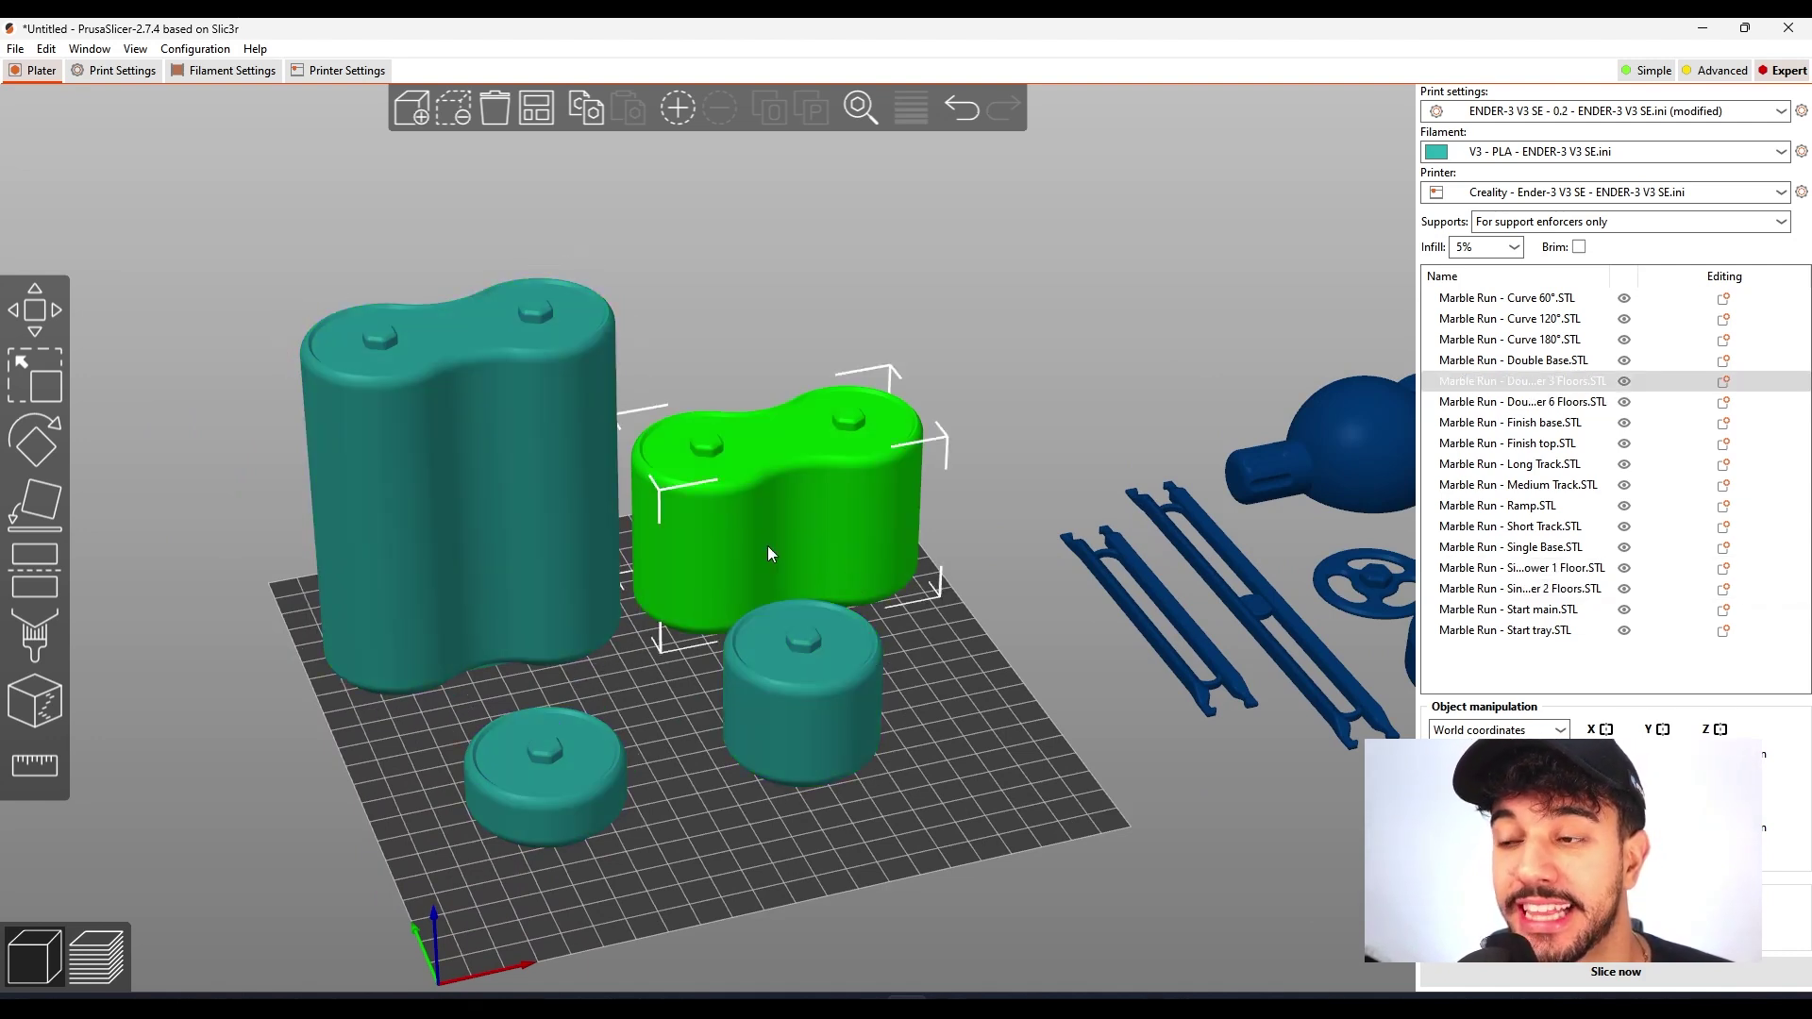
middle_drag(989, 766, 1038, 778)
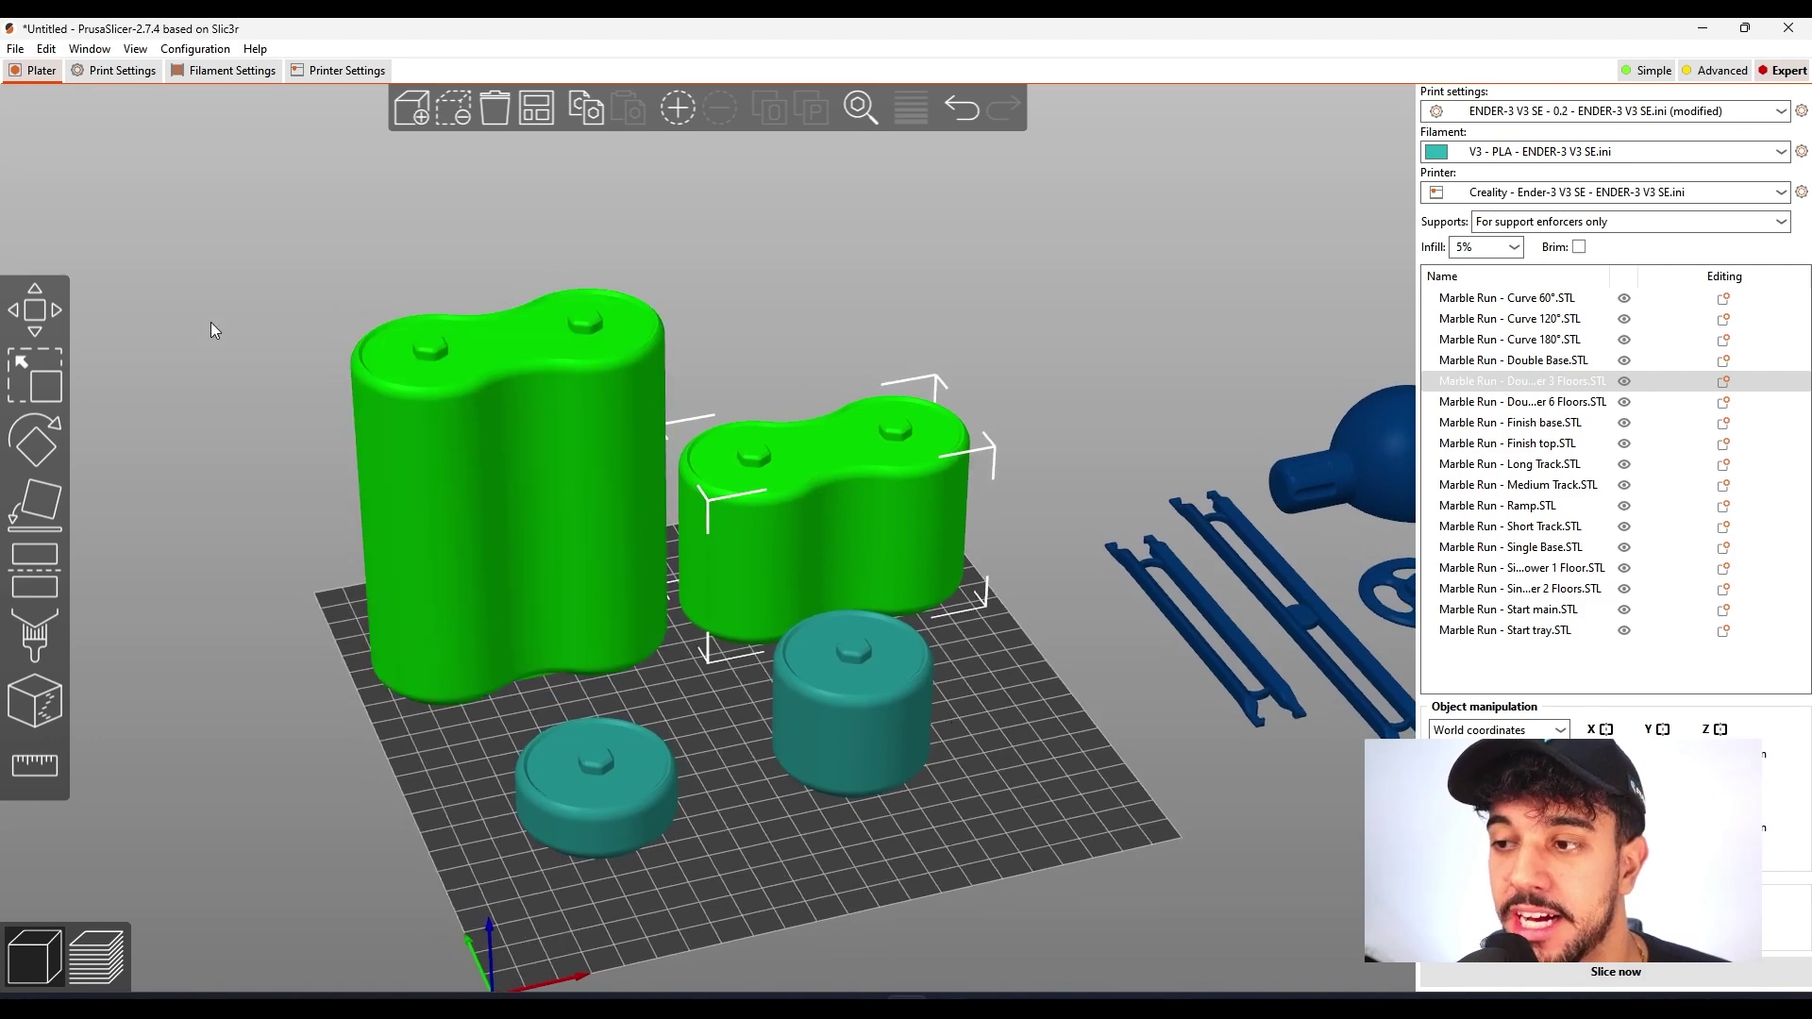
- Set the infill density to 10% in the print settings, check the skirt and brim category, and return to the models
click(111, 76)
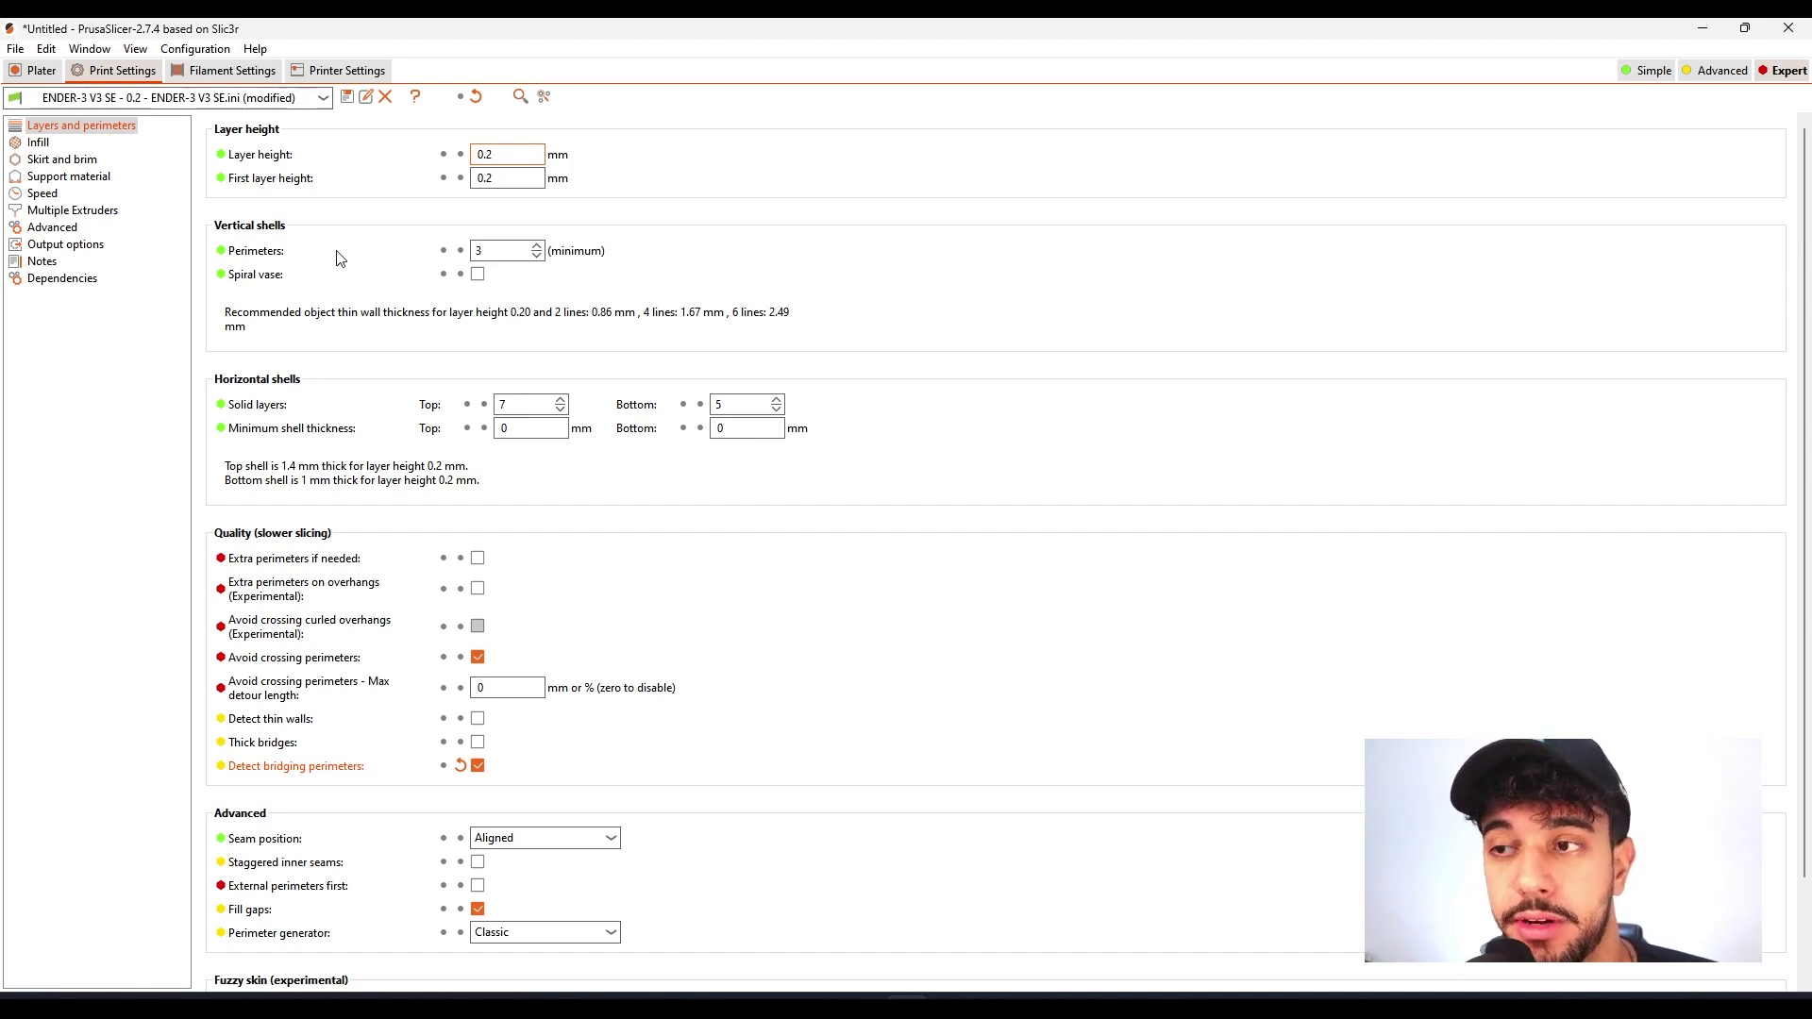
click(42, 144)
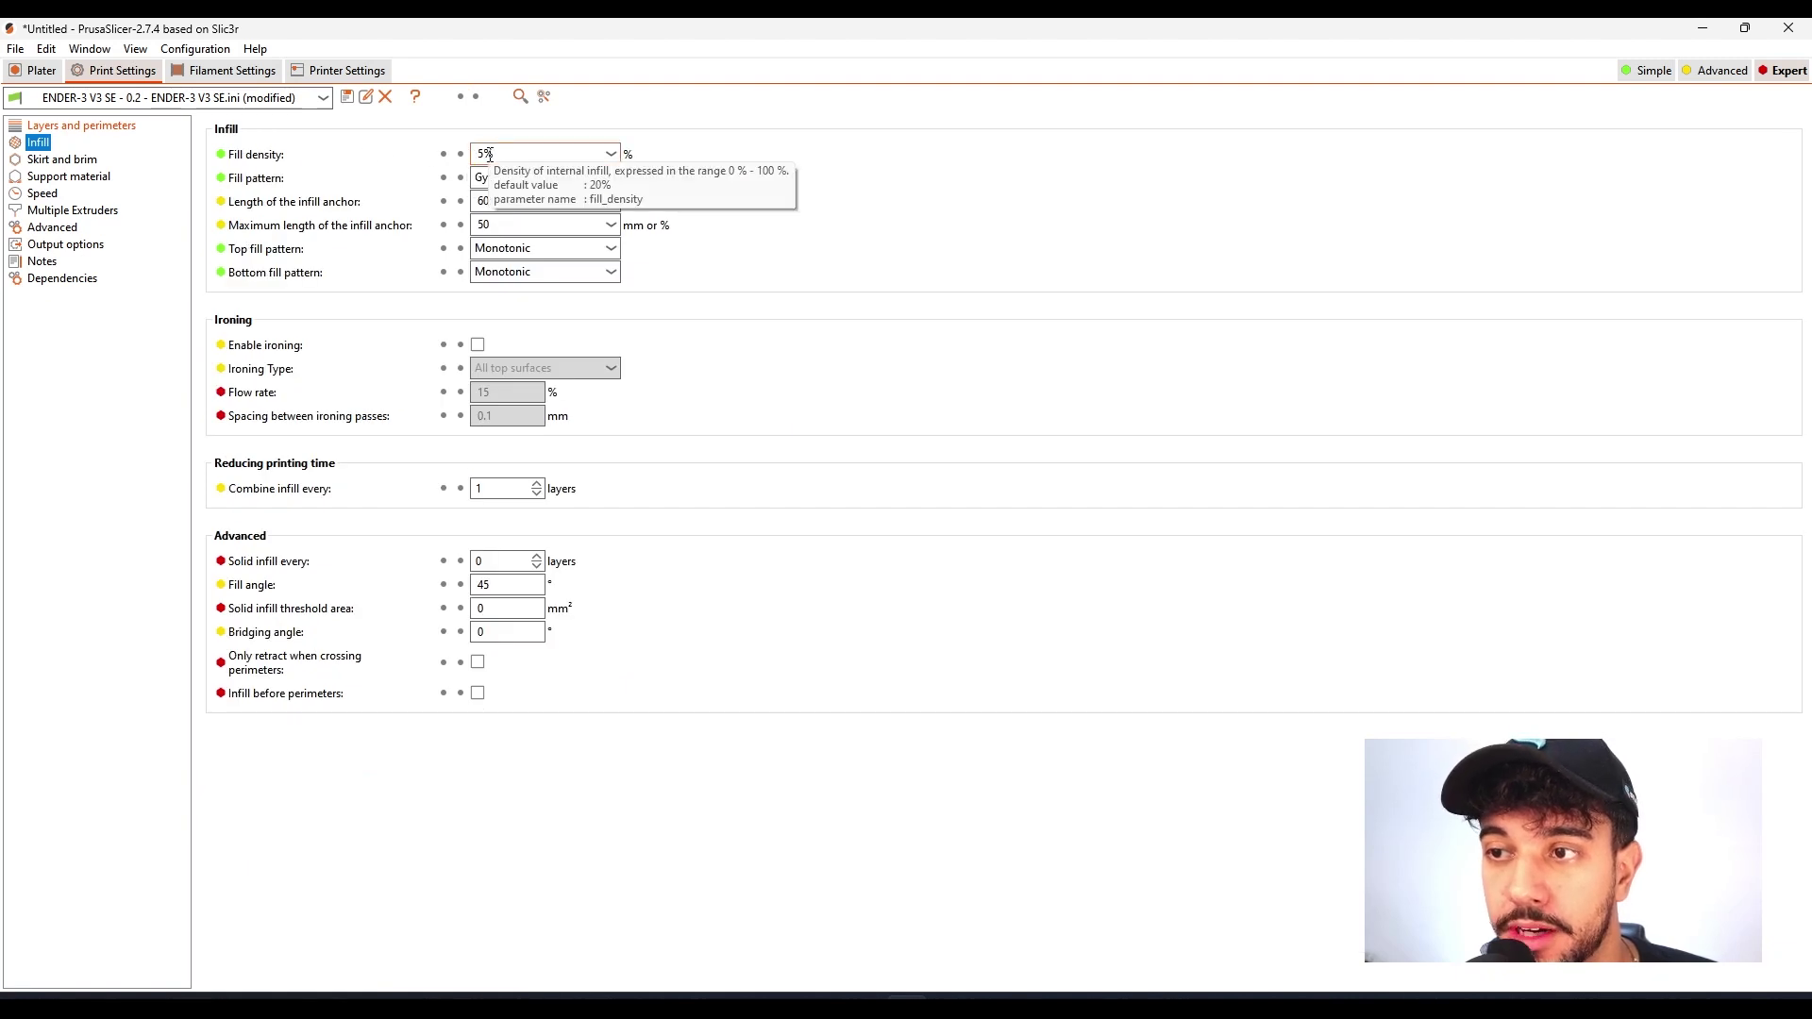
text(10)
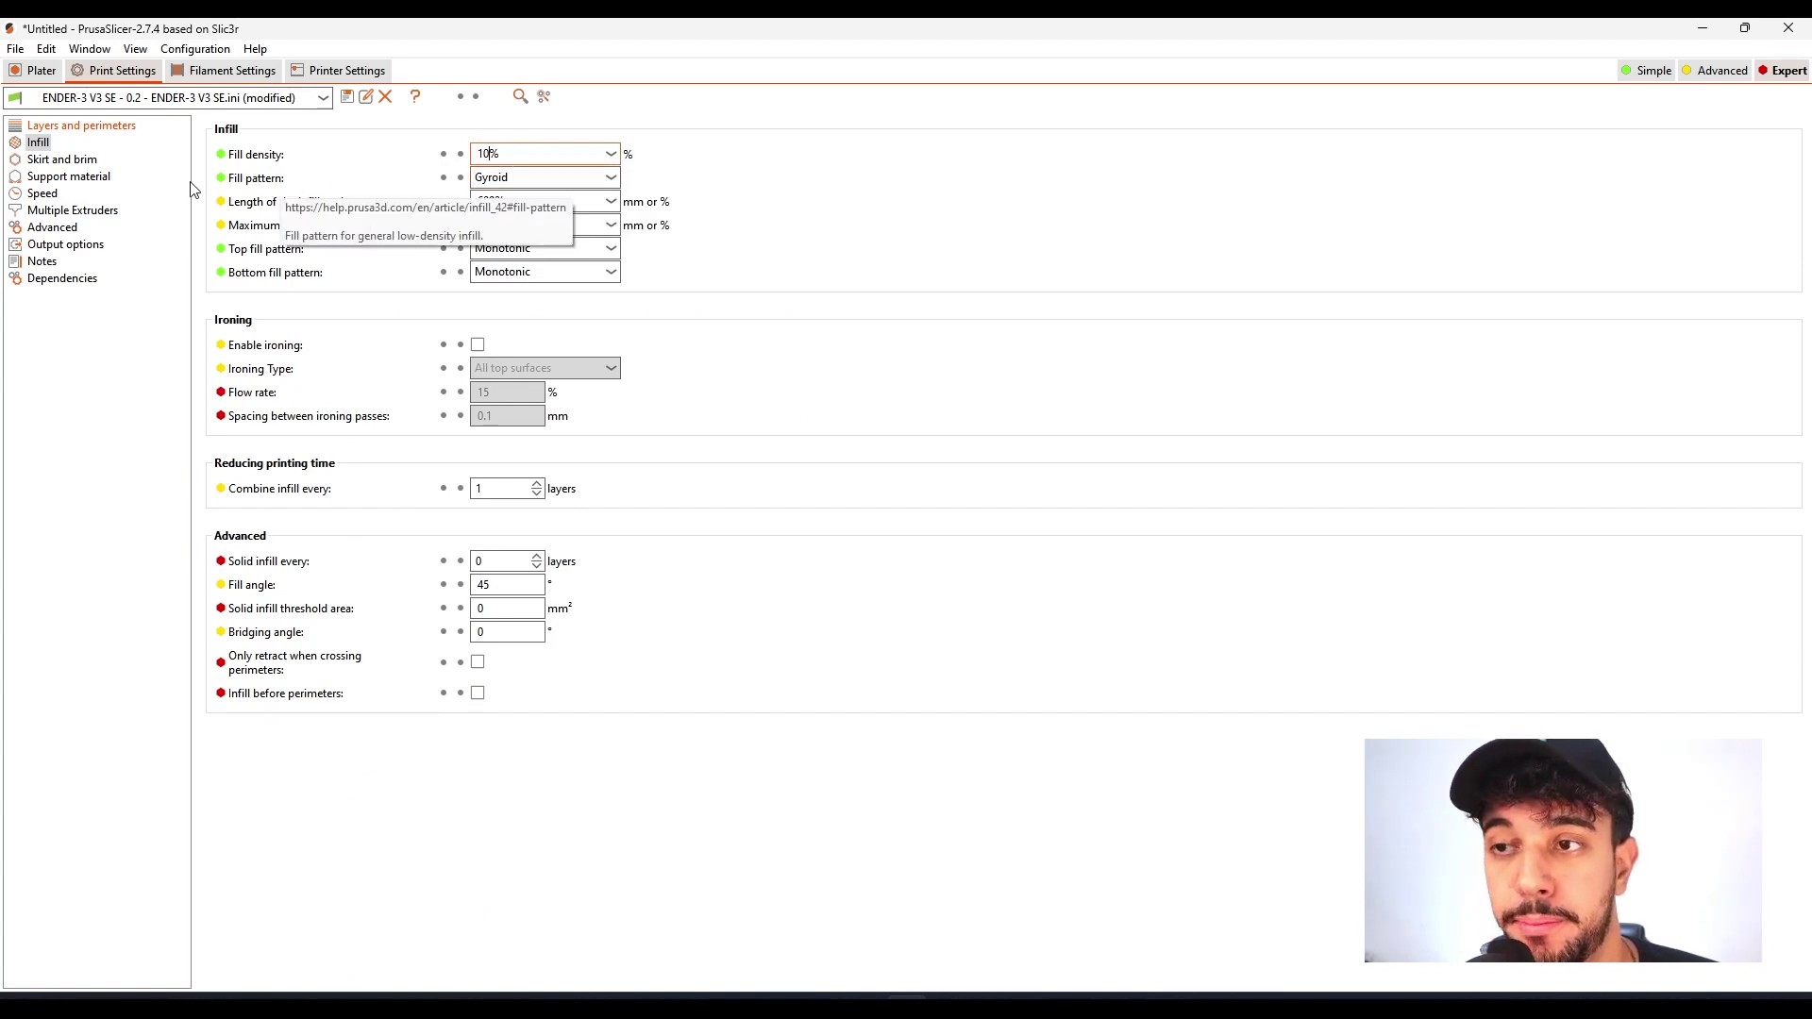
click(63, 159)
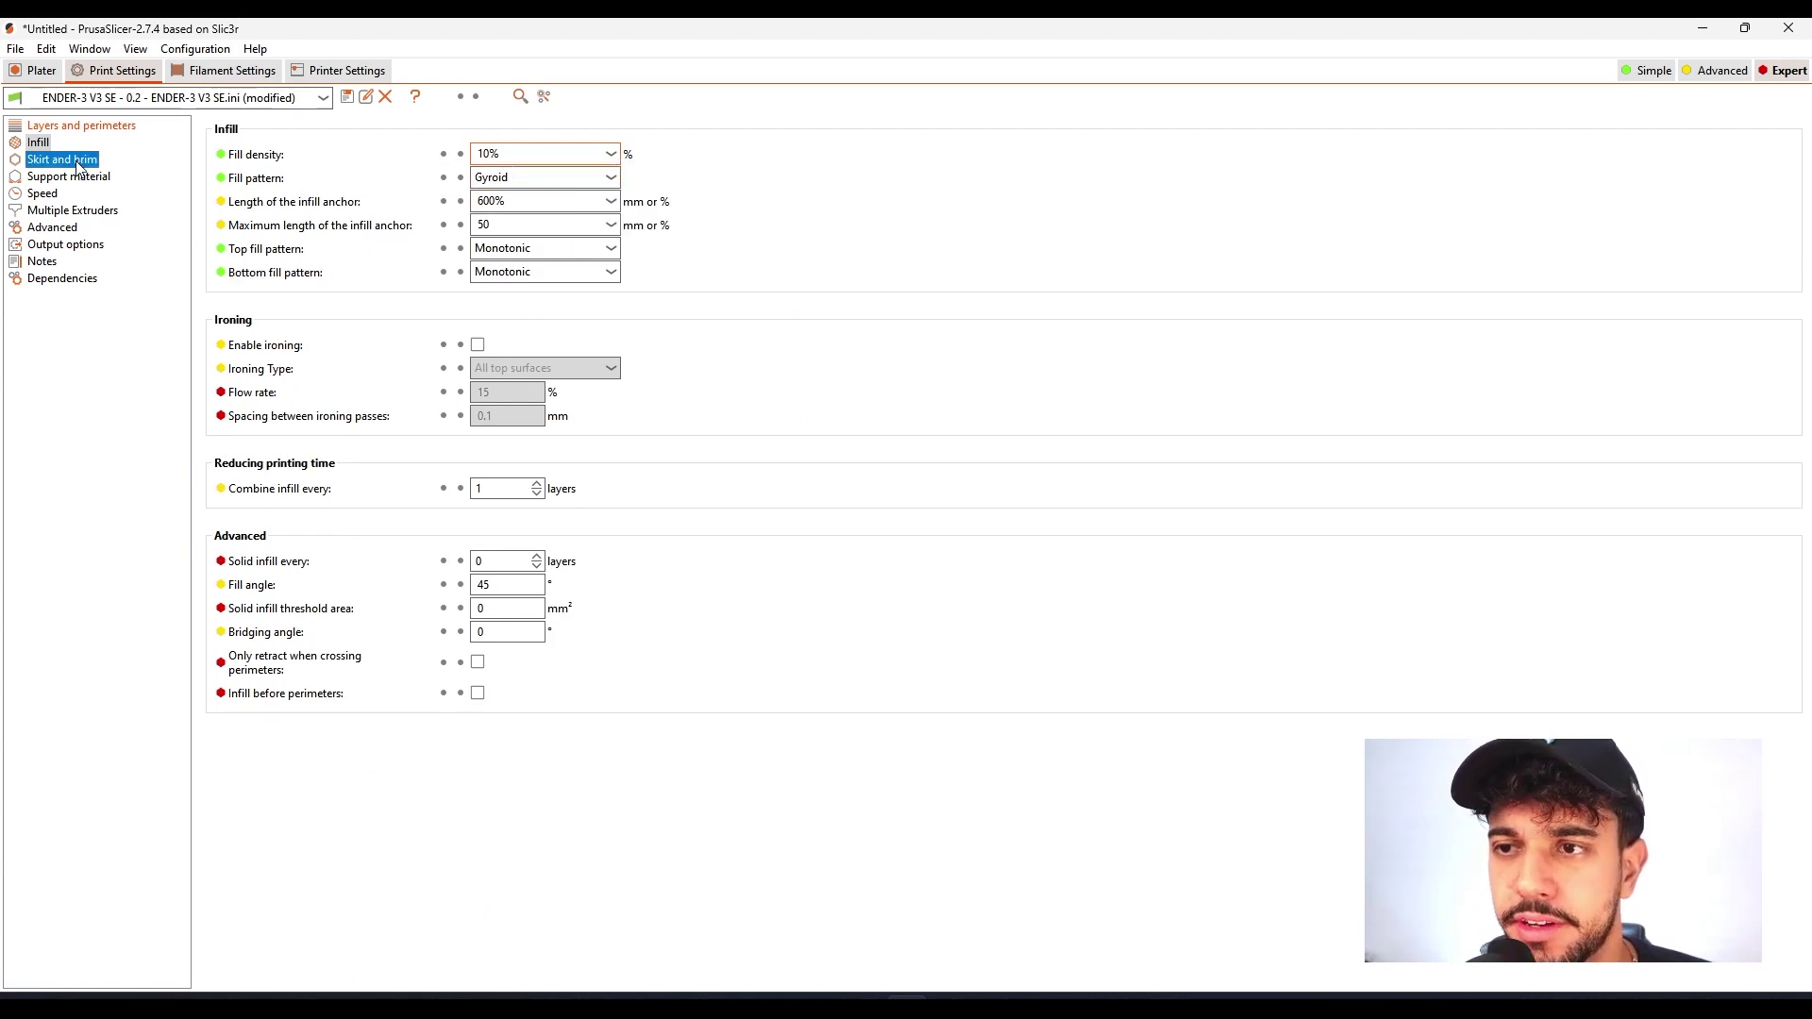
click(40, 76)
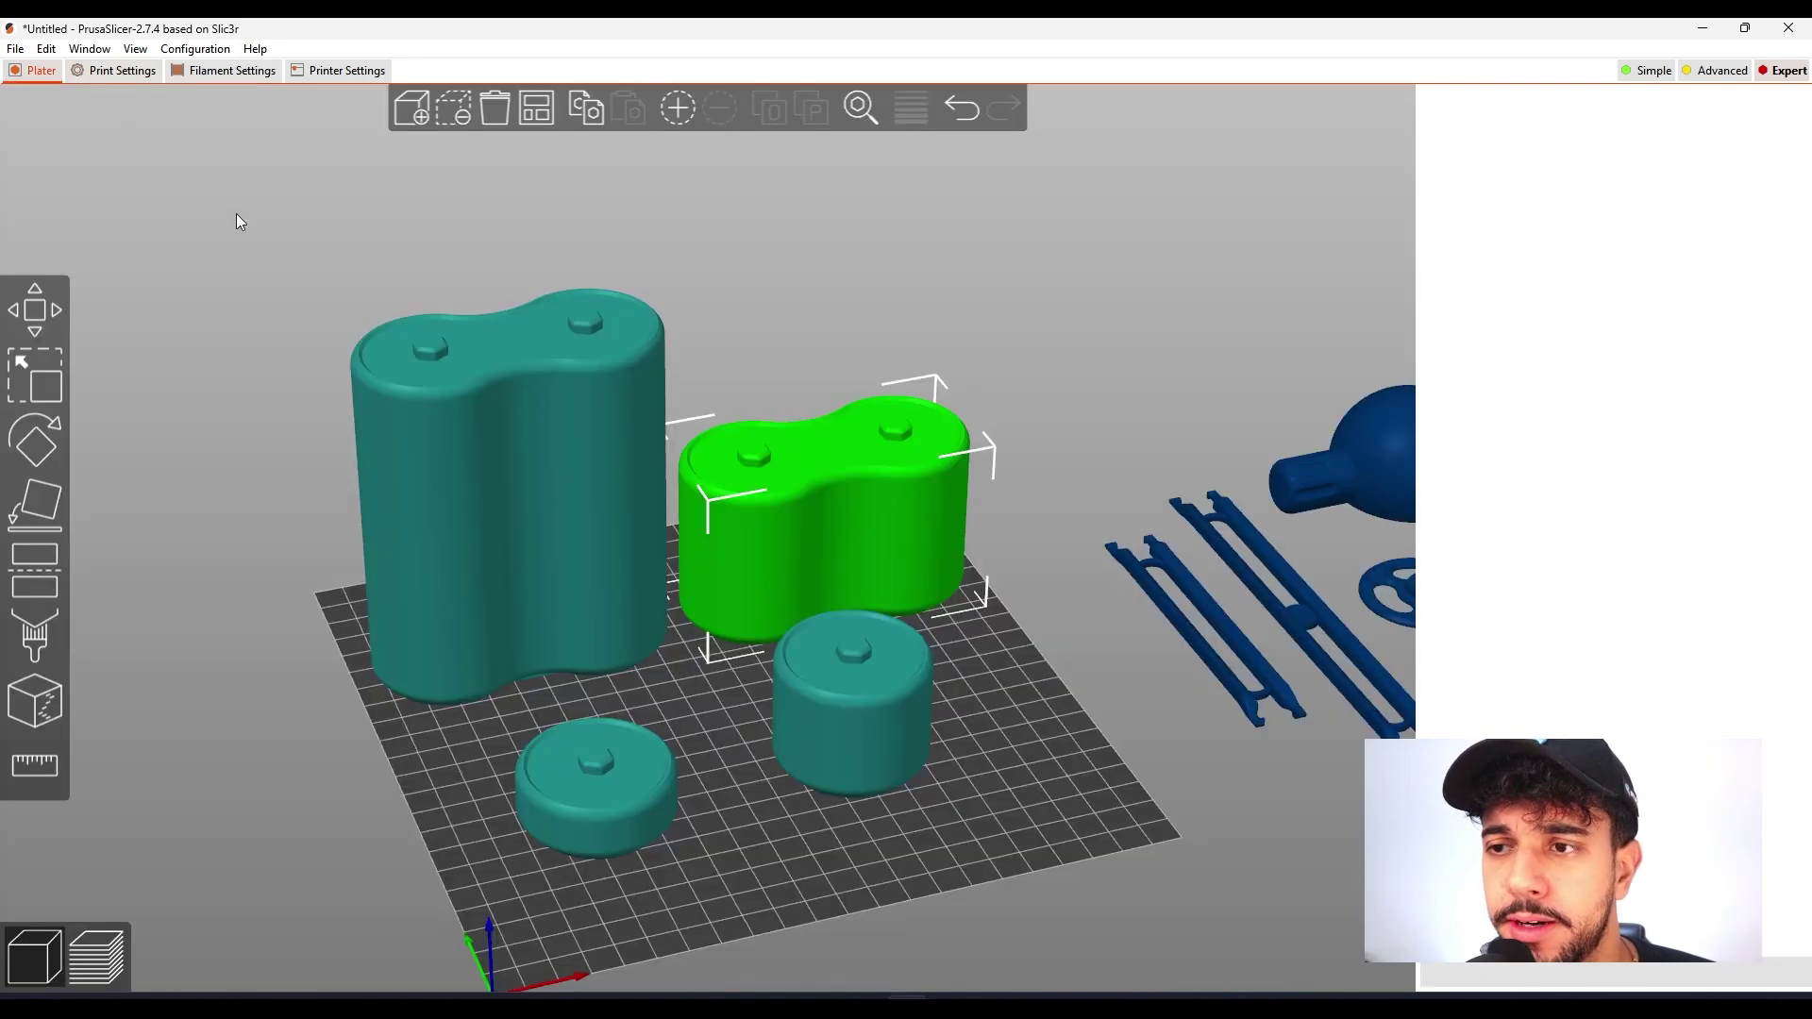
- Inspect the undersides of the tower models from below the print bed, selecting the 6-floor double and 2-floor single towers
scroll(889, 784, up, 5)
drag(857, 877, 923, 572)
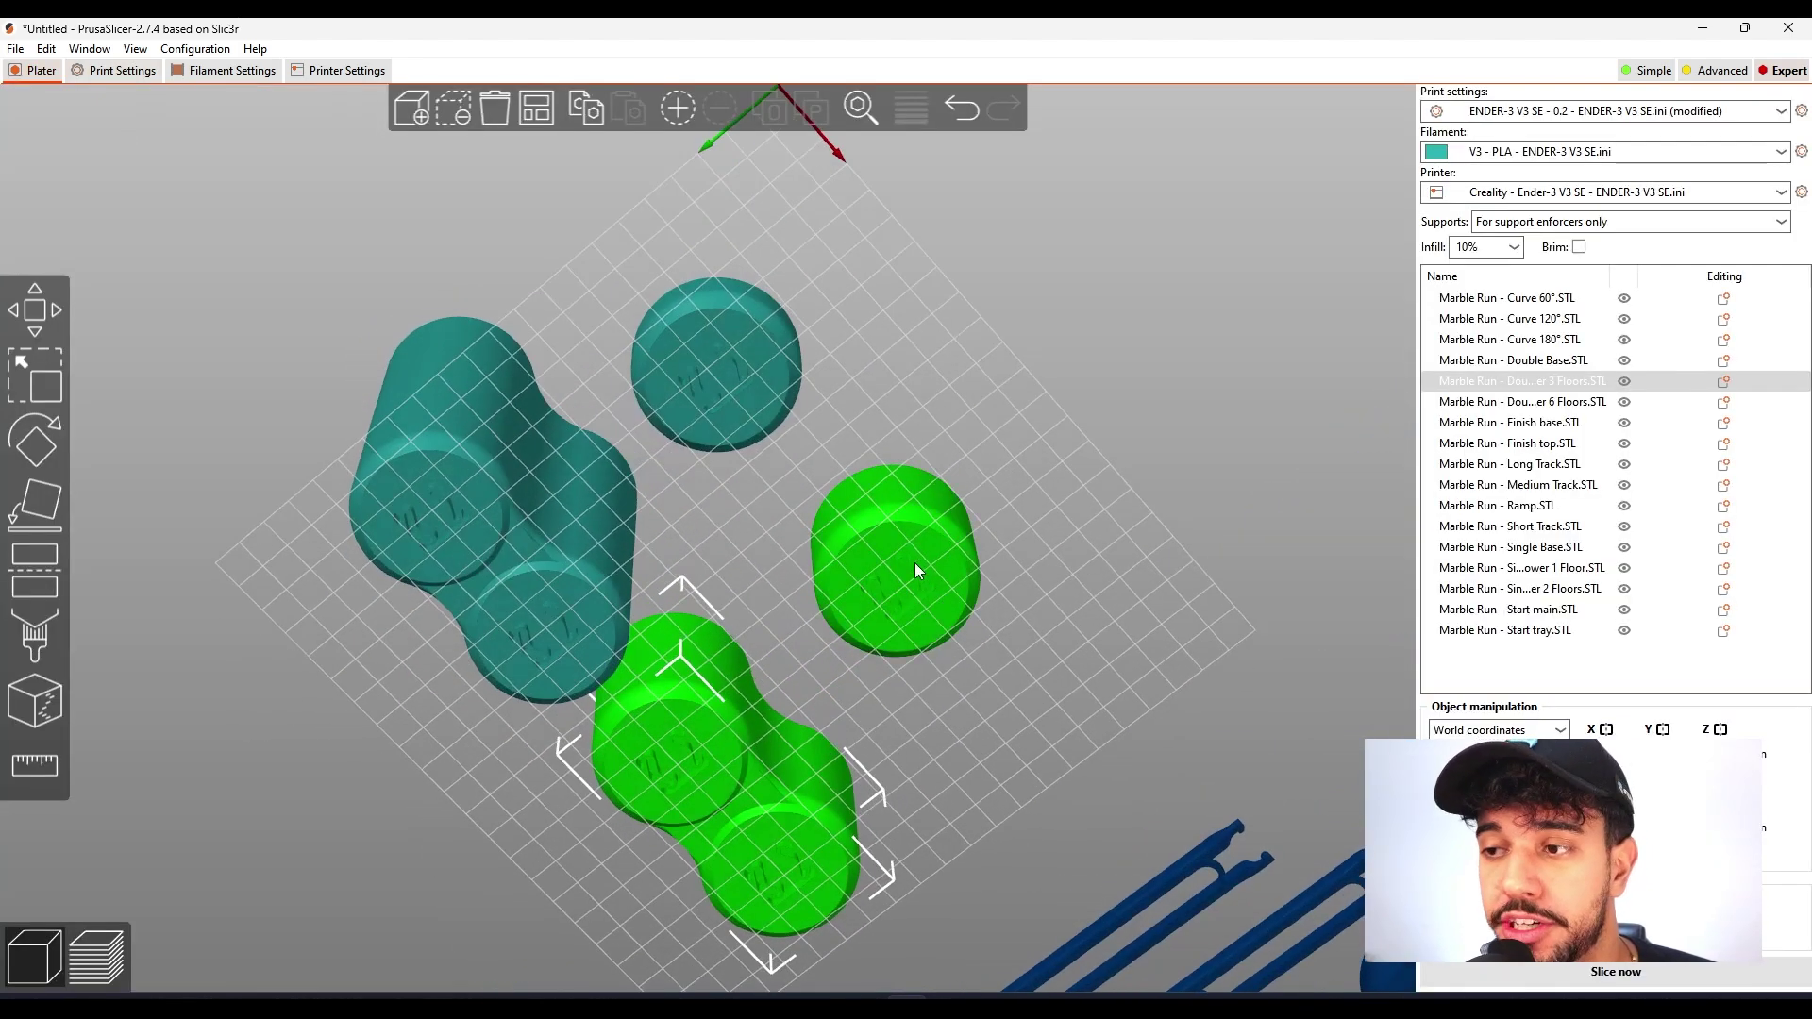
scroll(739, 497, up, 4)
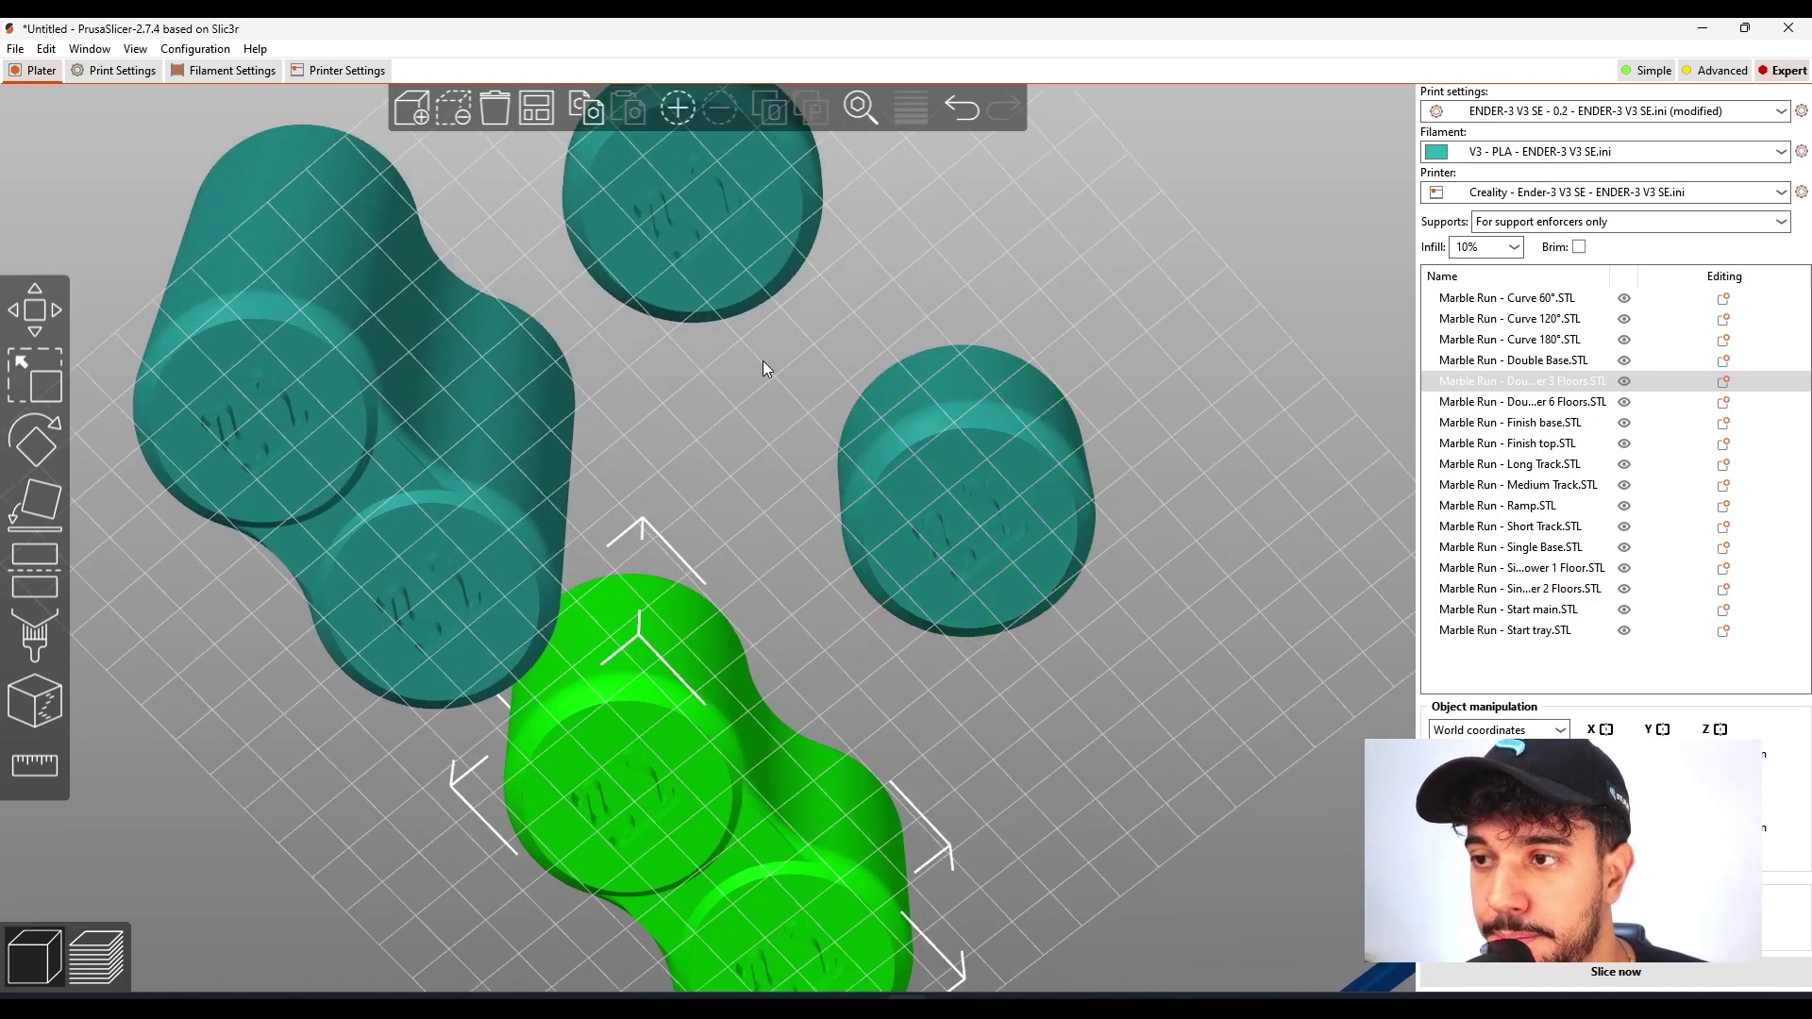
scroll(797, 407, down, 3)
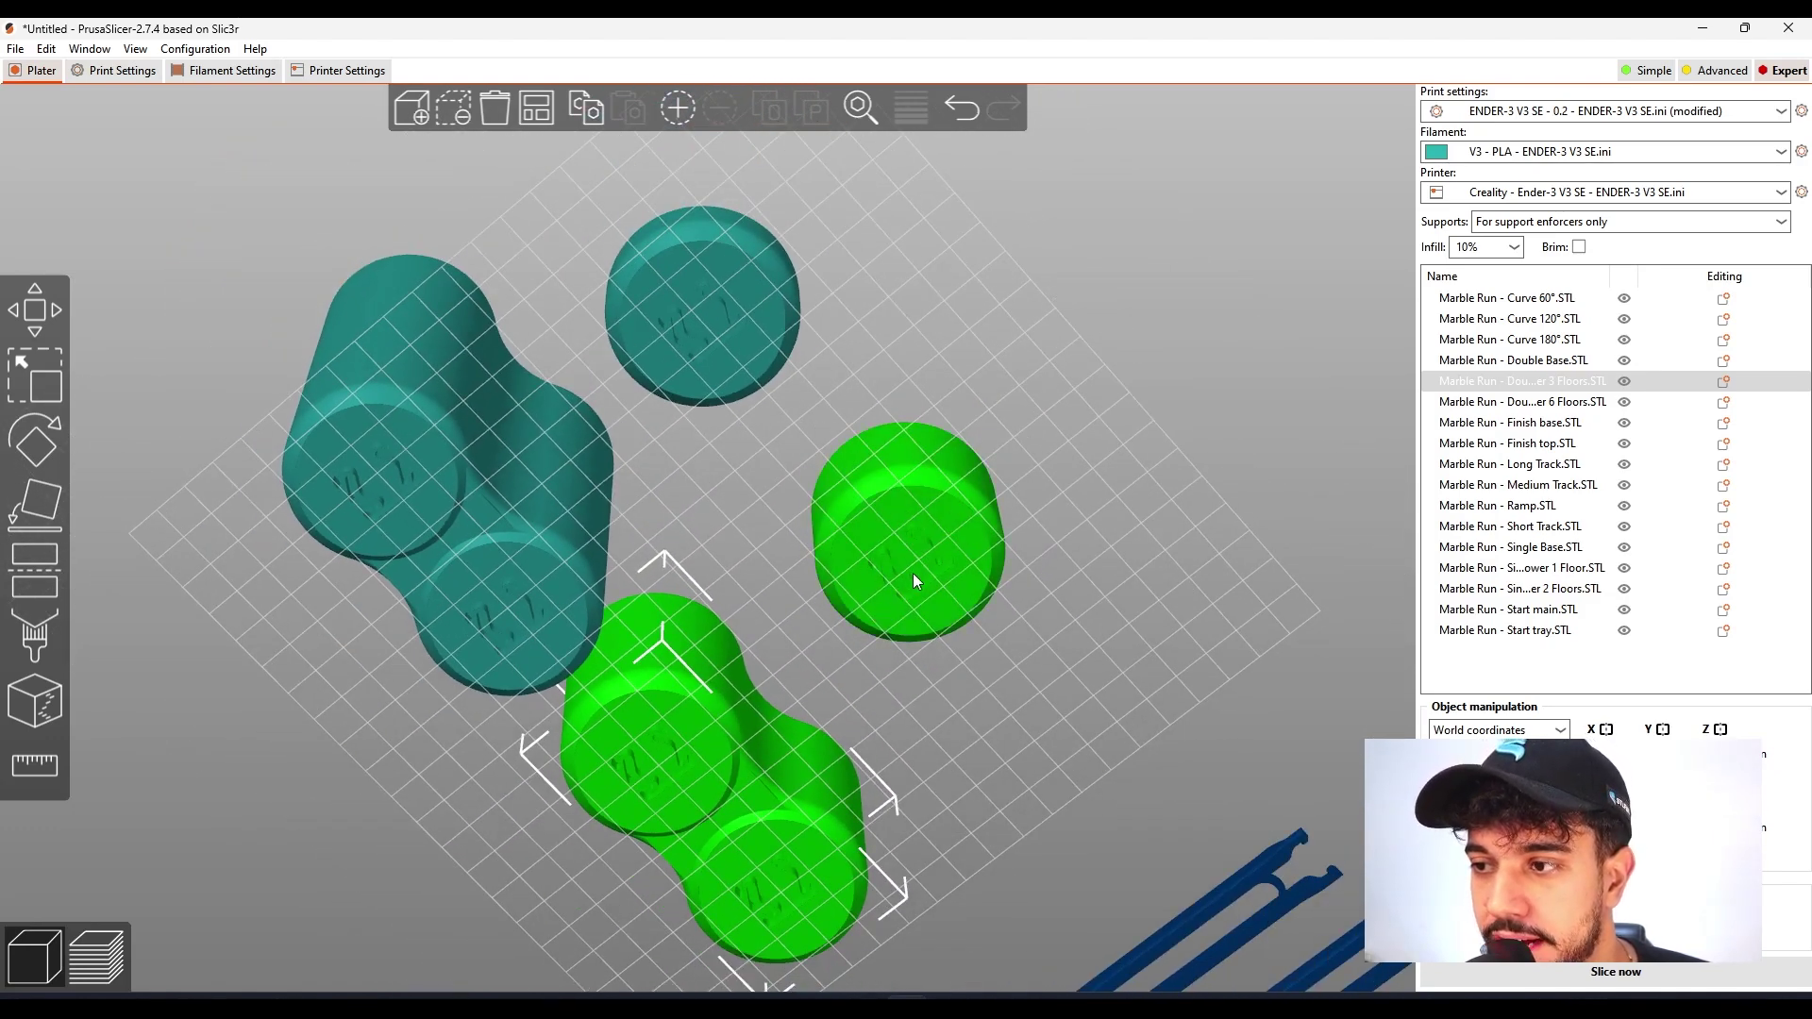
click(486, 557)
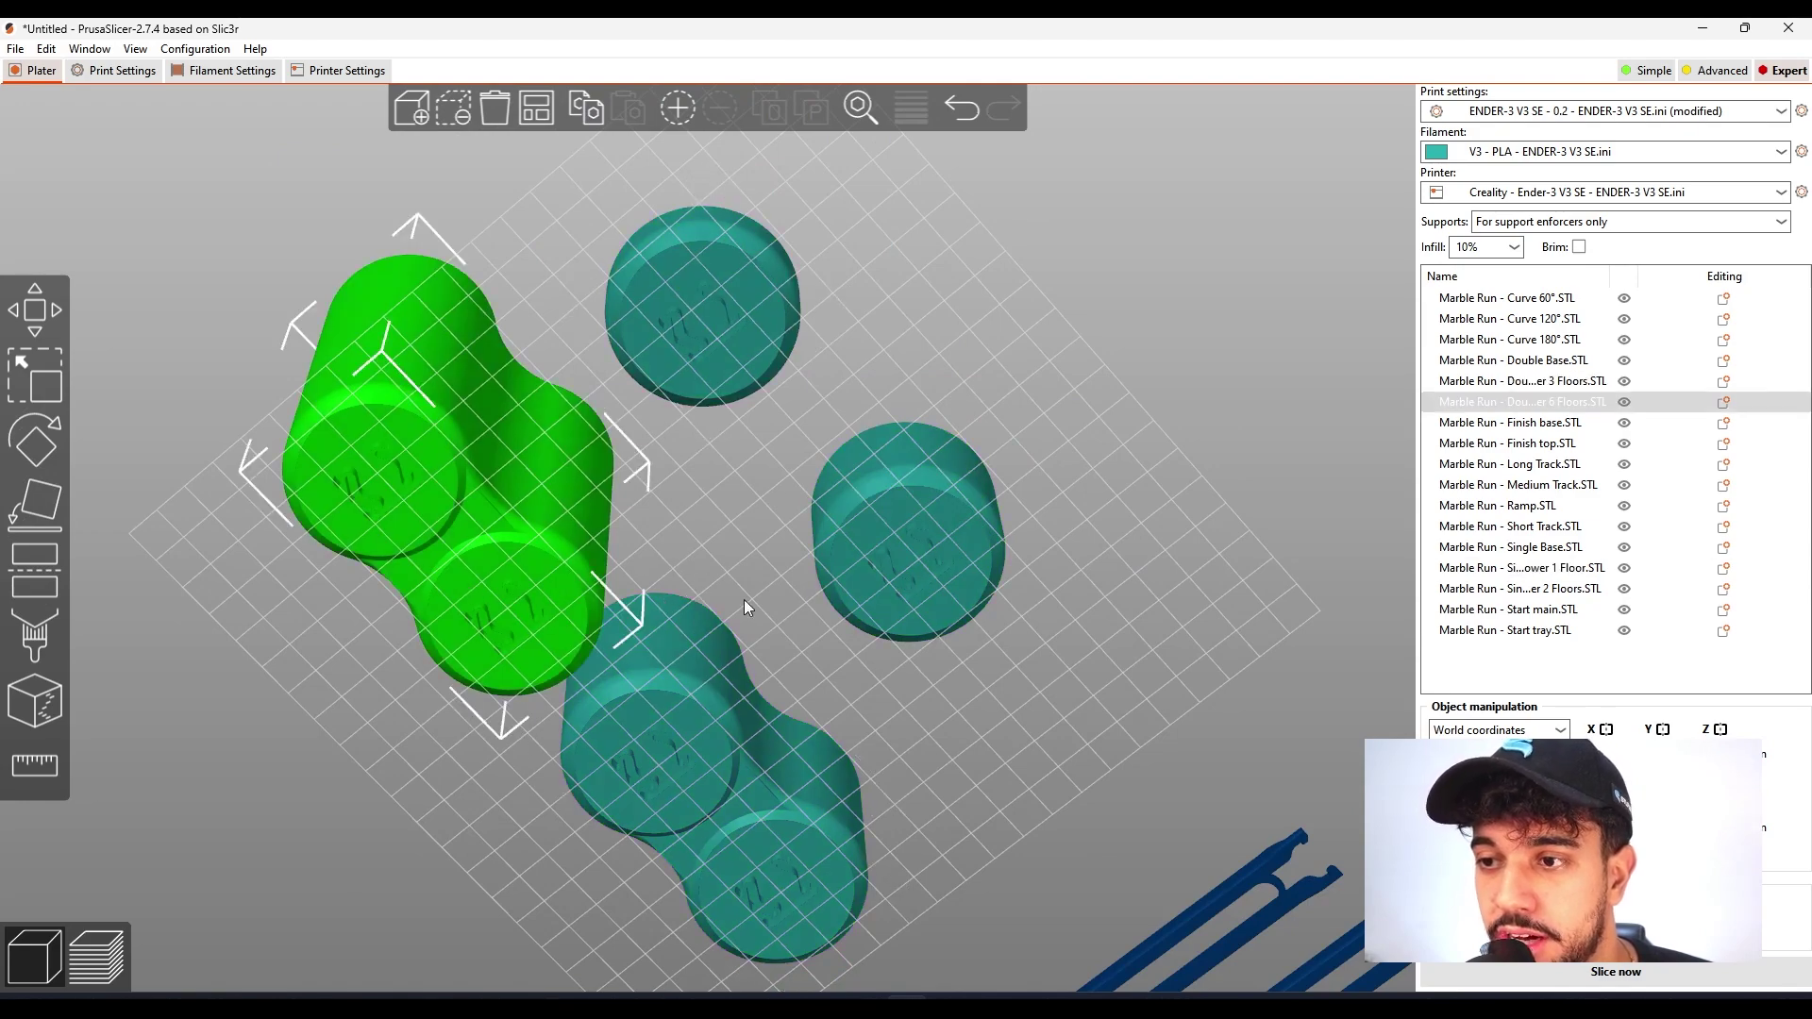
click(865, 562)
drag(903, 277, 880, 395)
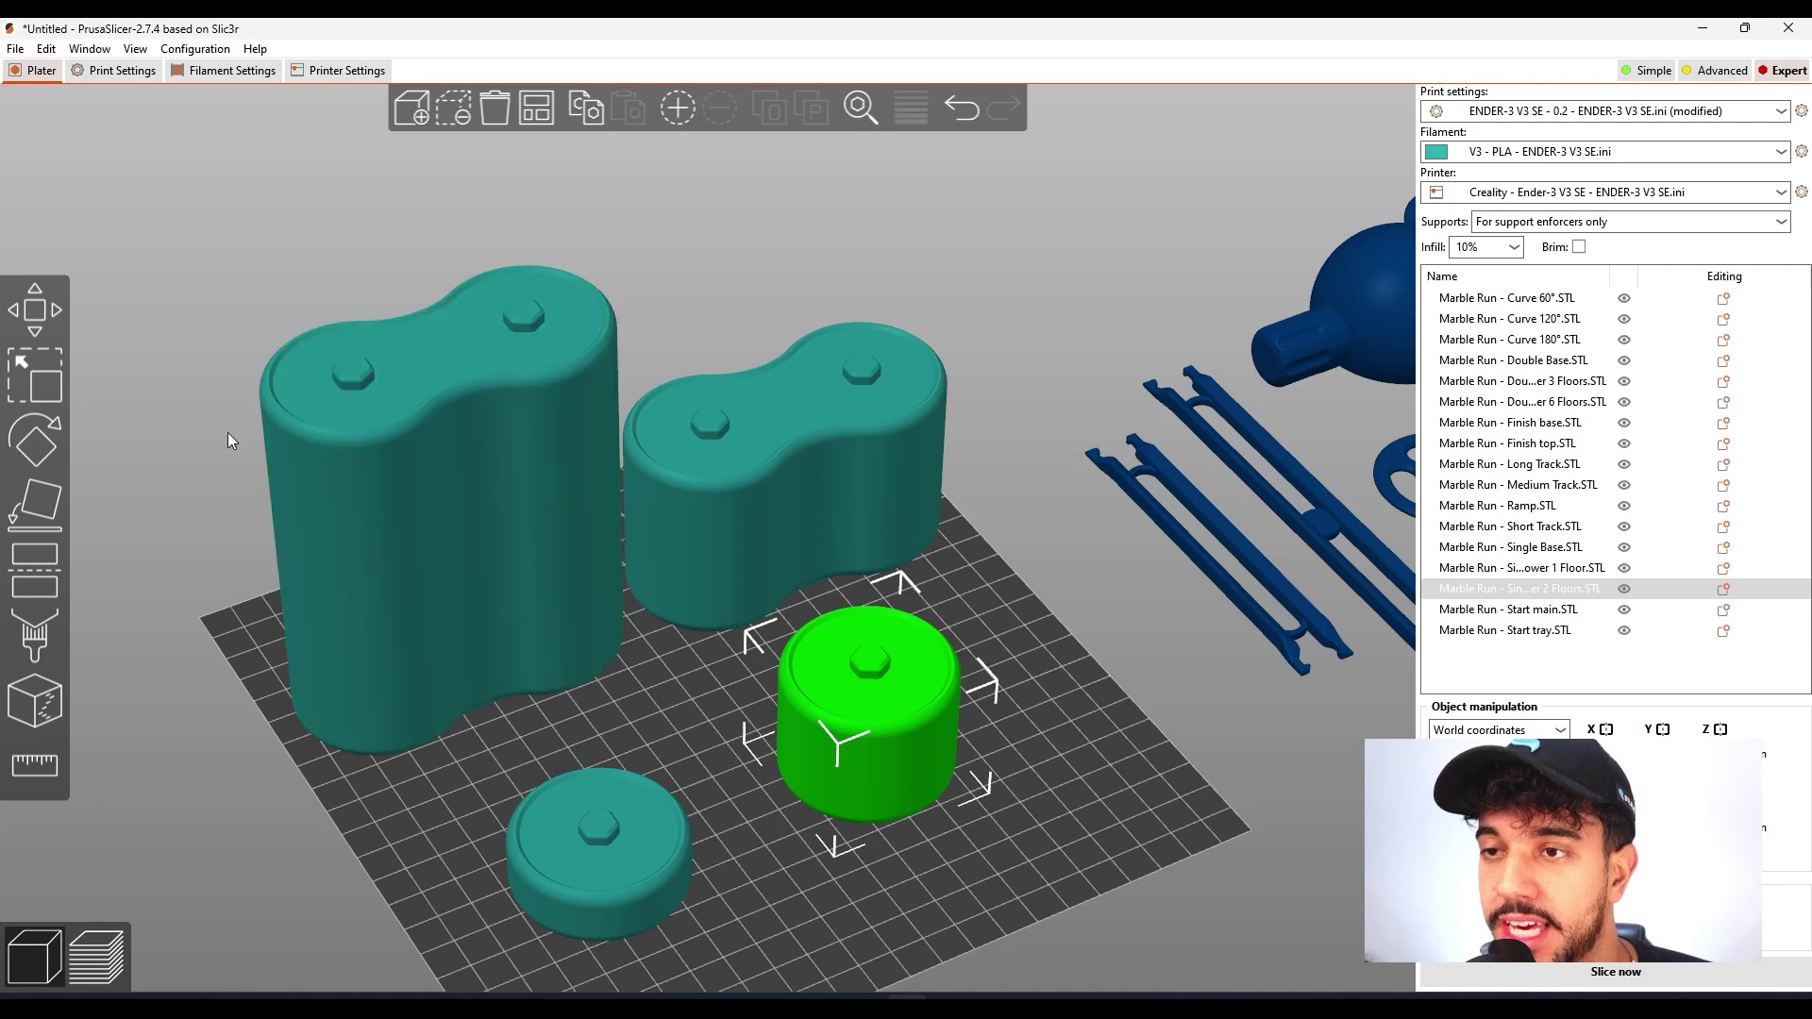
- Turn off support material generation in the print settings and review the print speeds
click(123, 73)
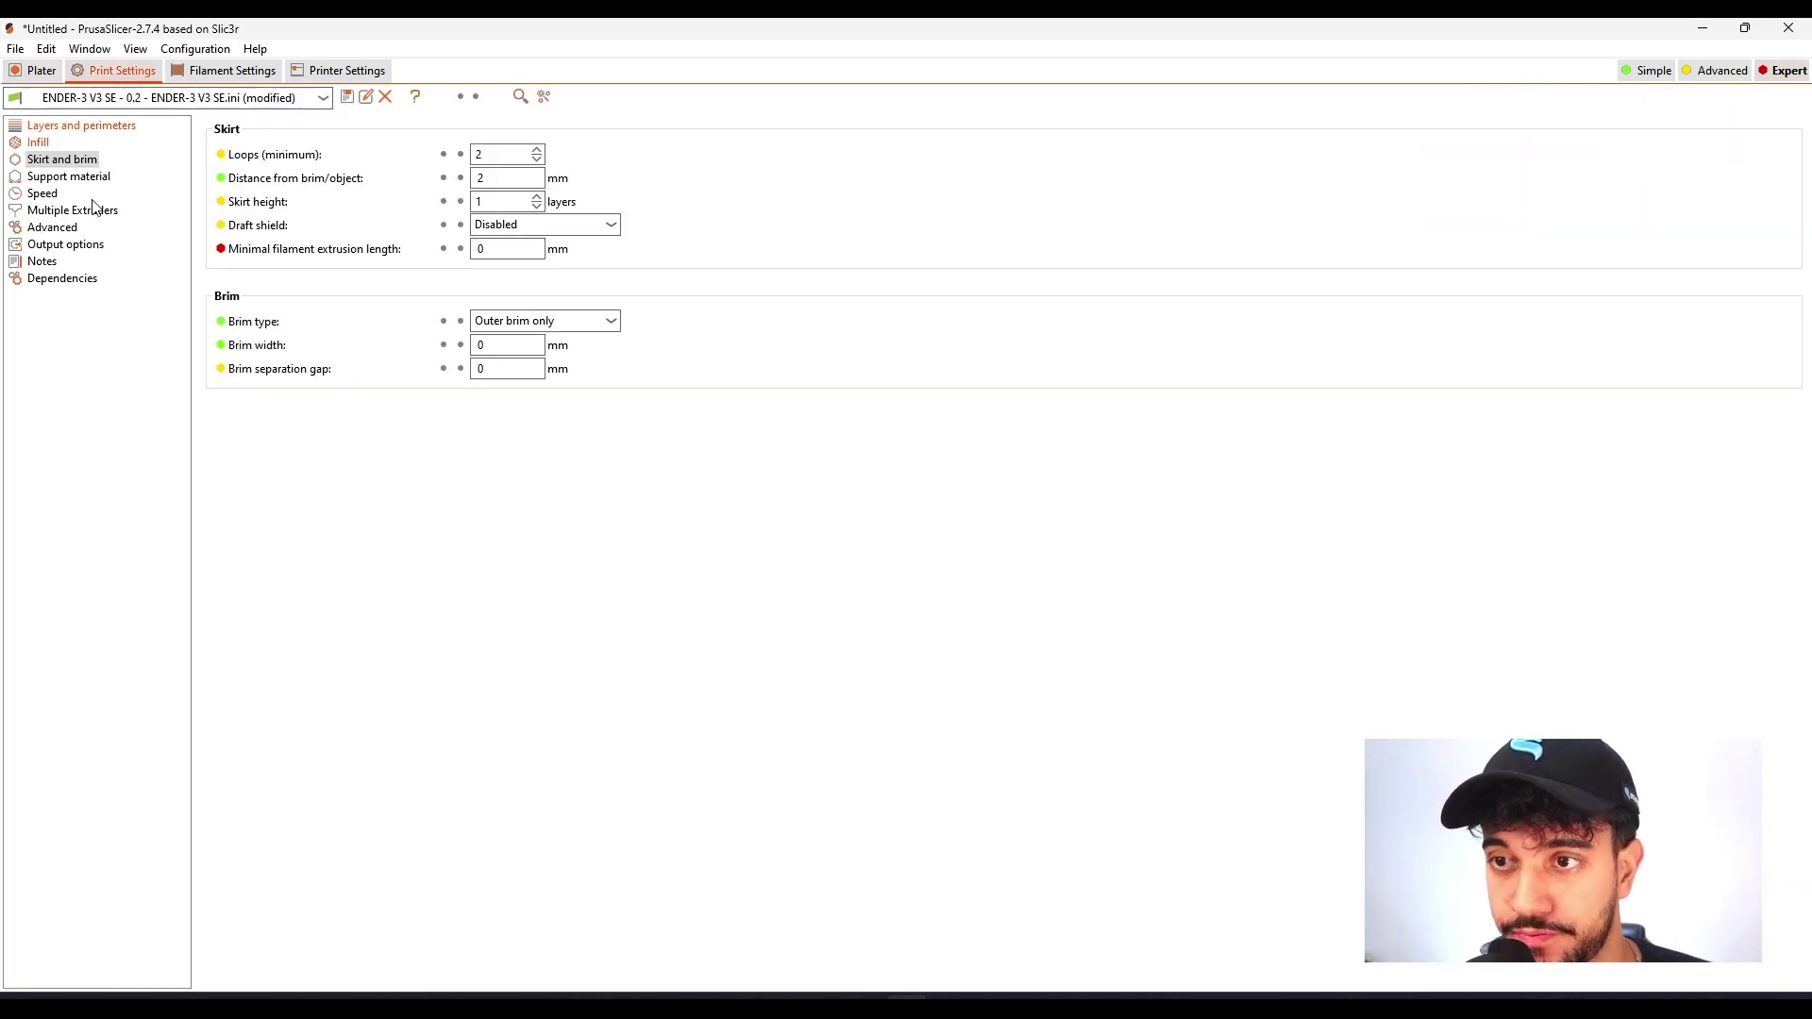
click(90, 176)
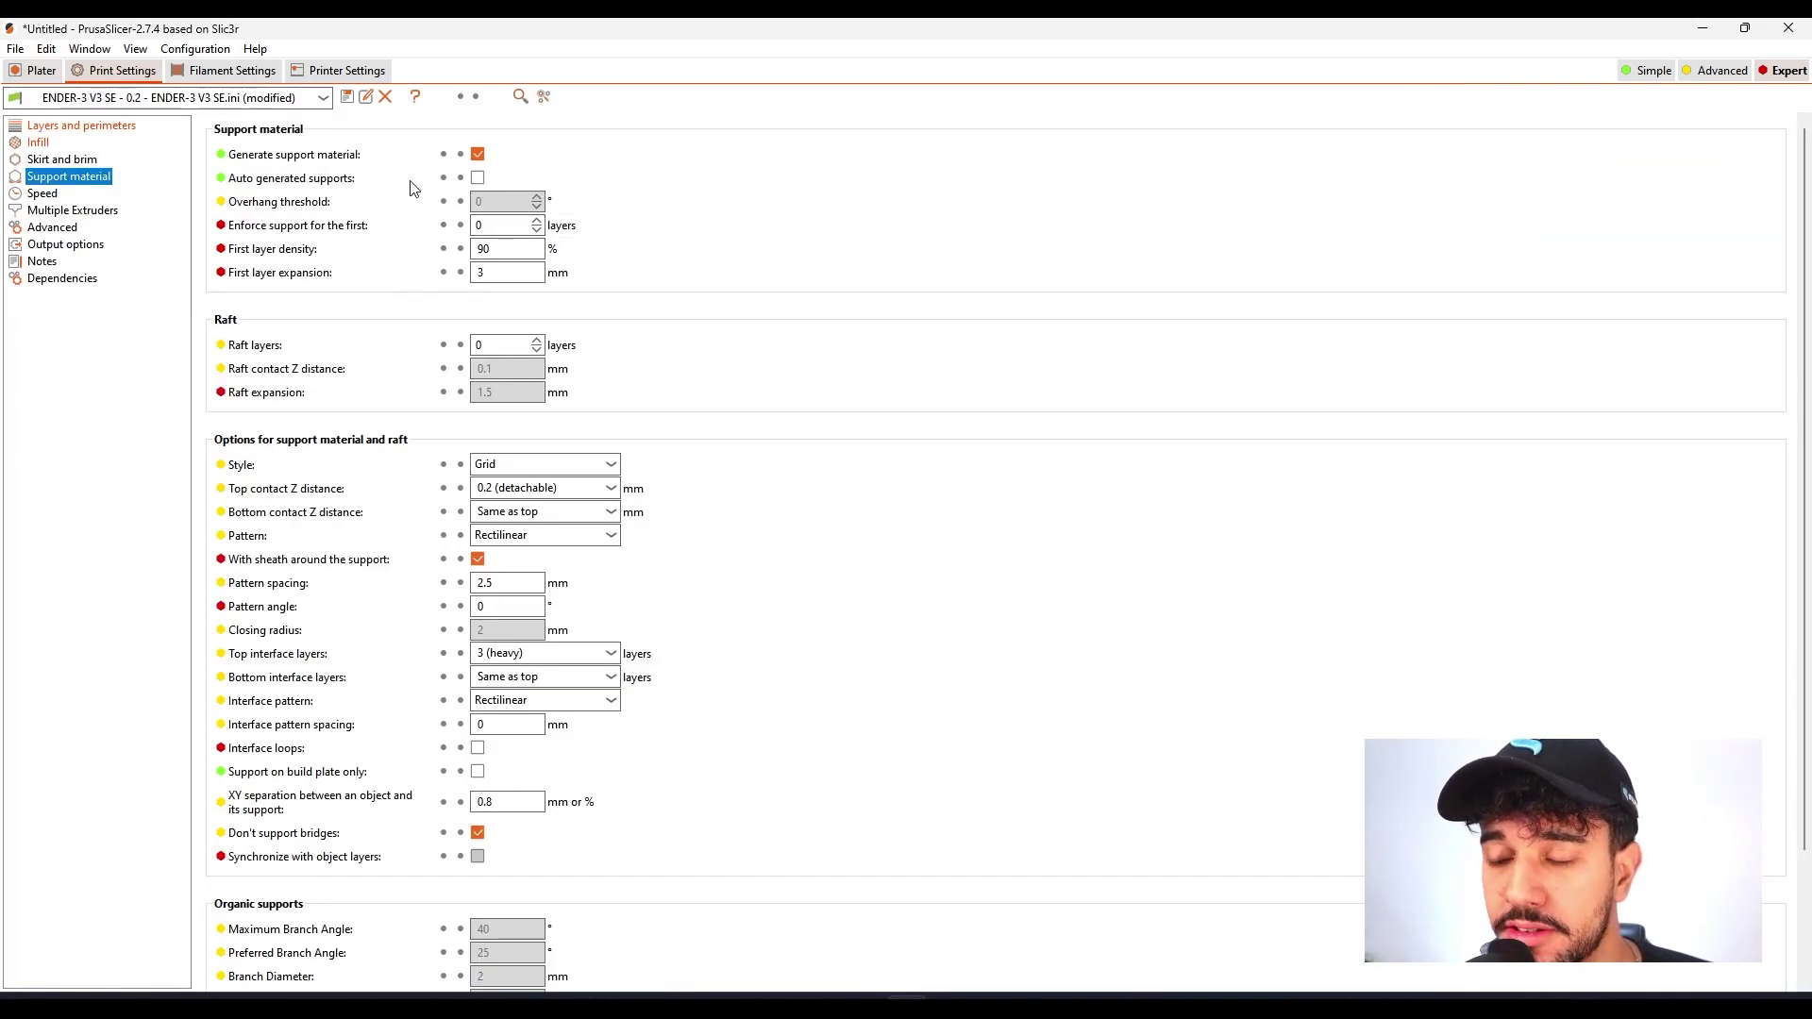
click(35, 71)
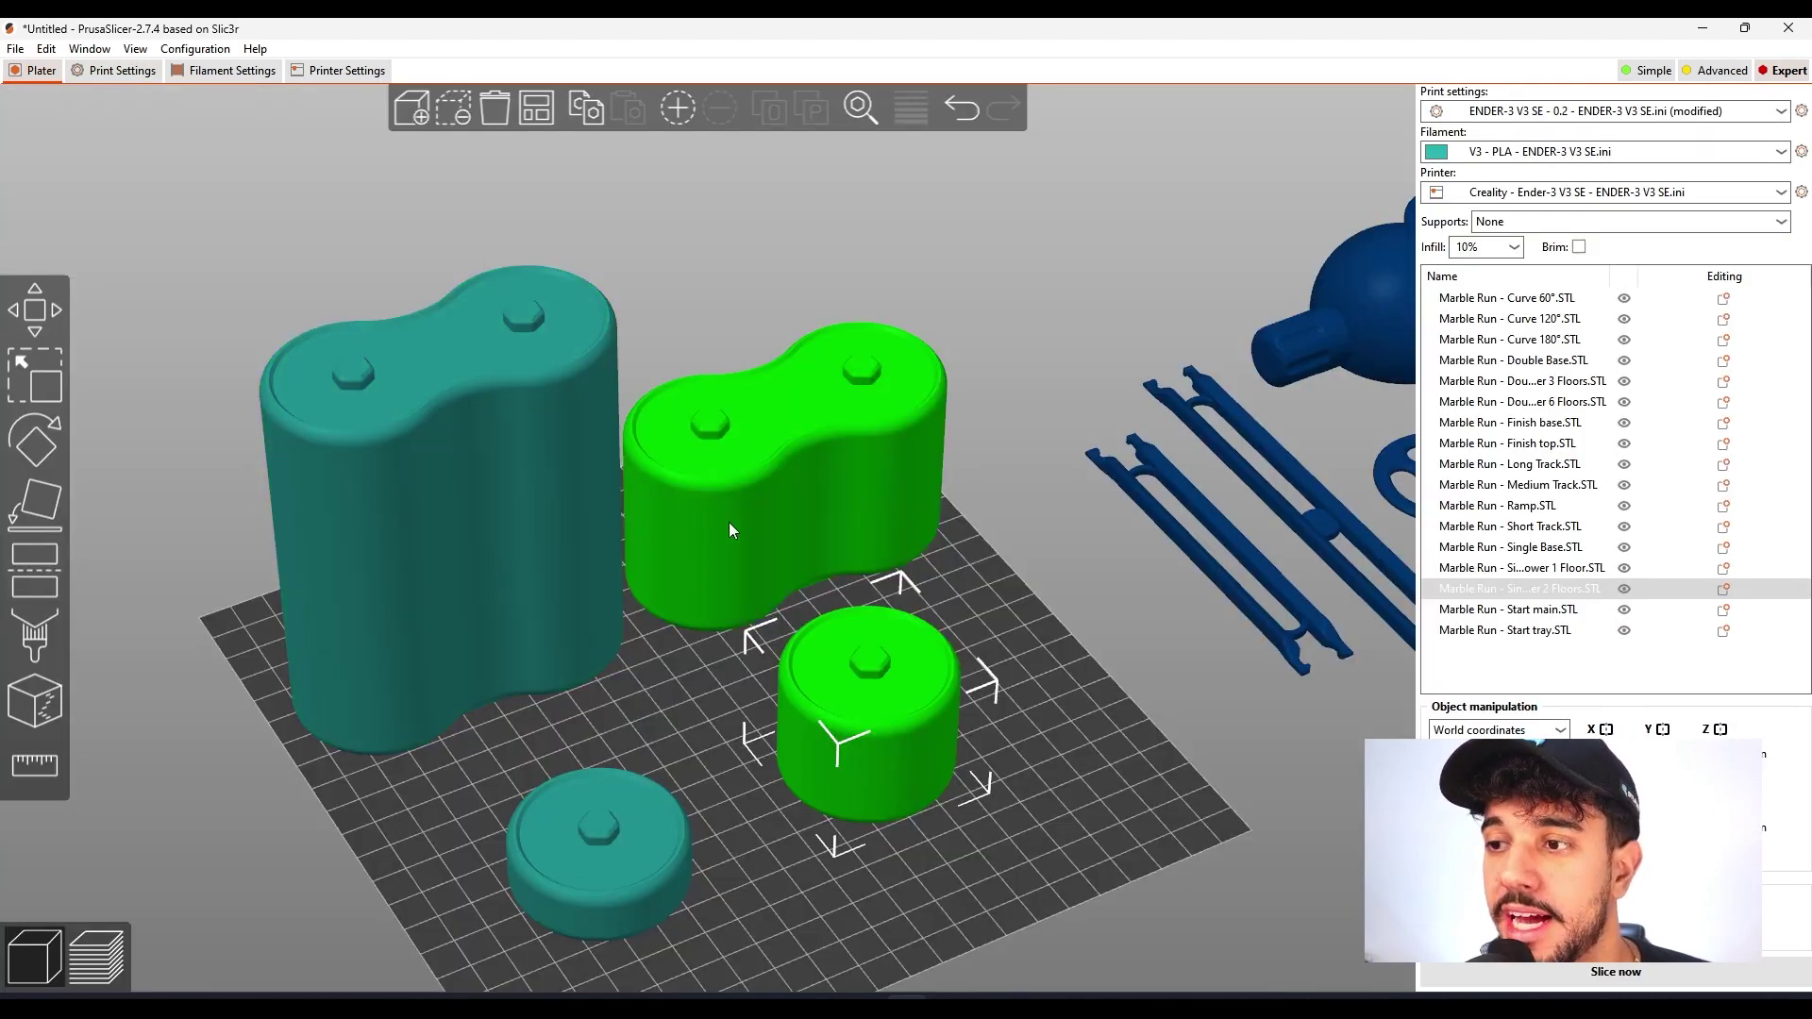
click(125, 72)
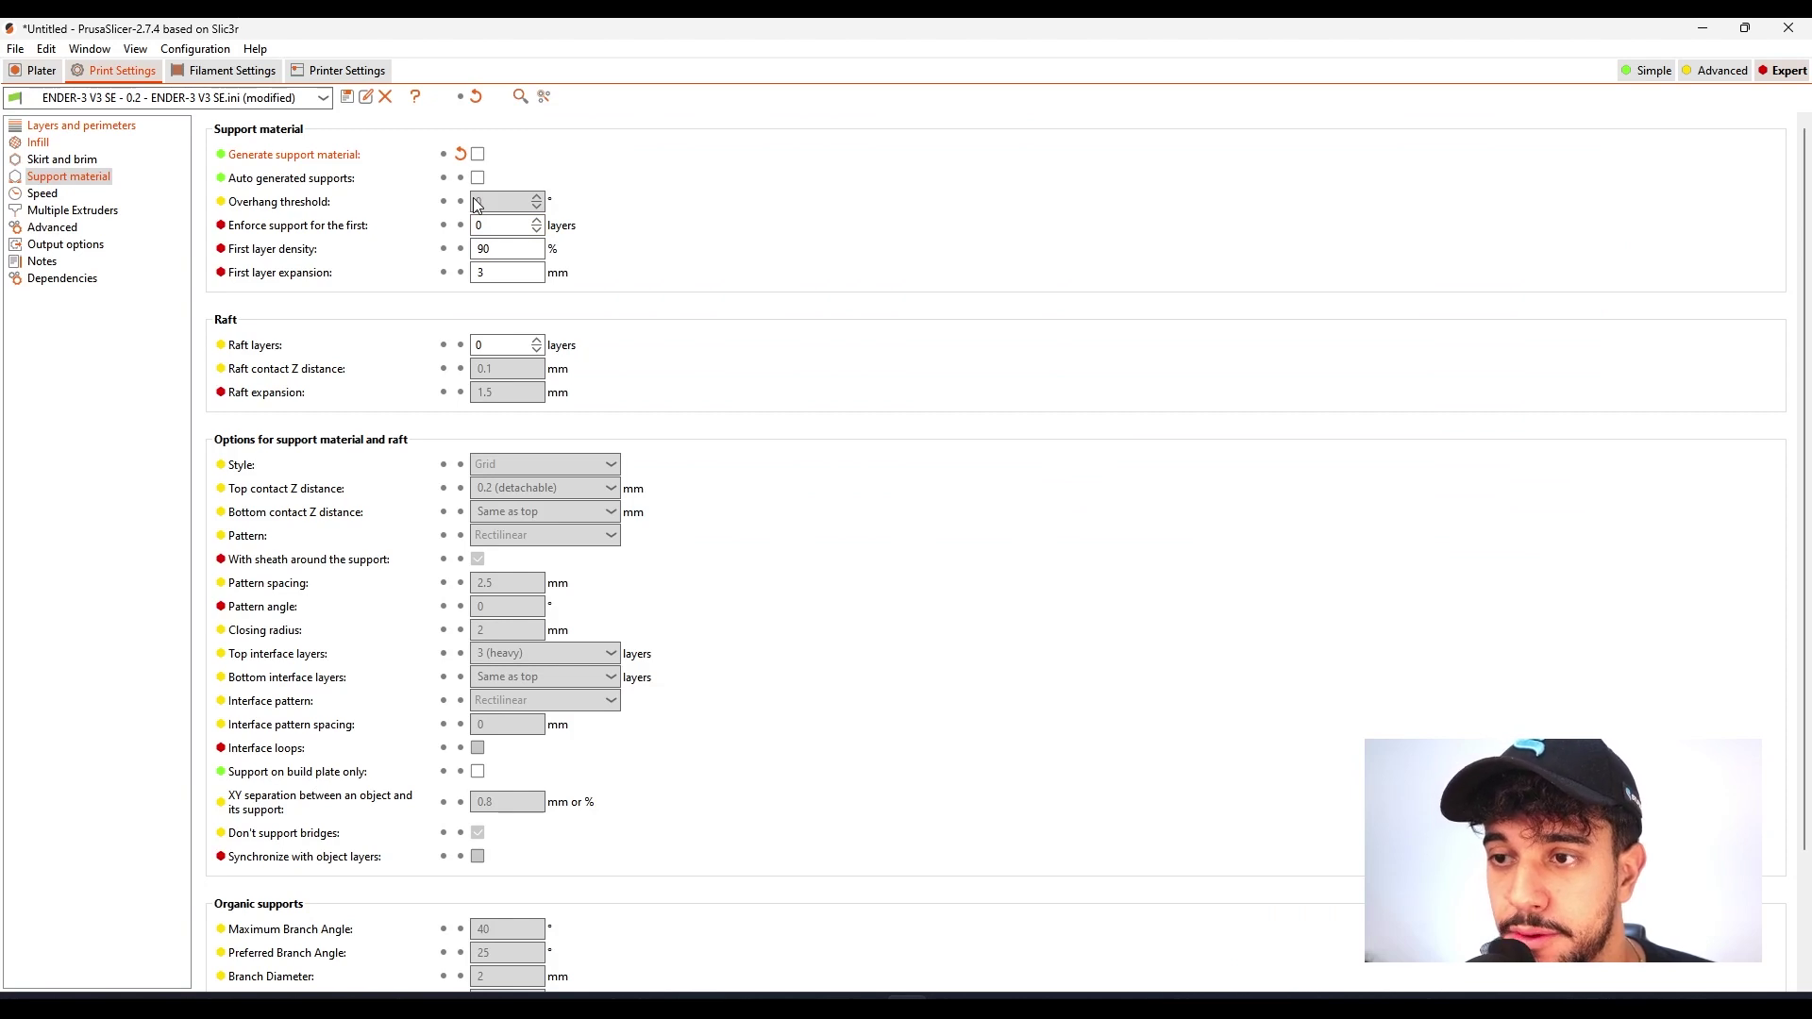
click(52, 196)
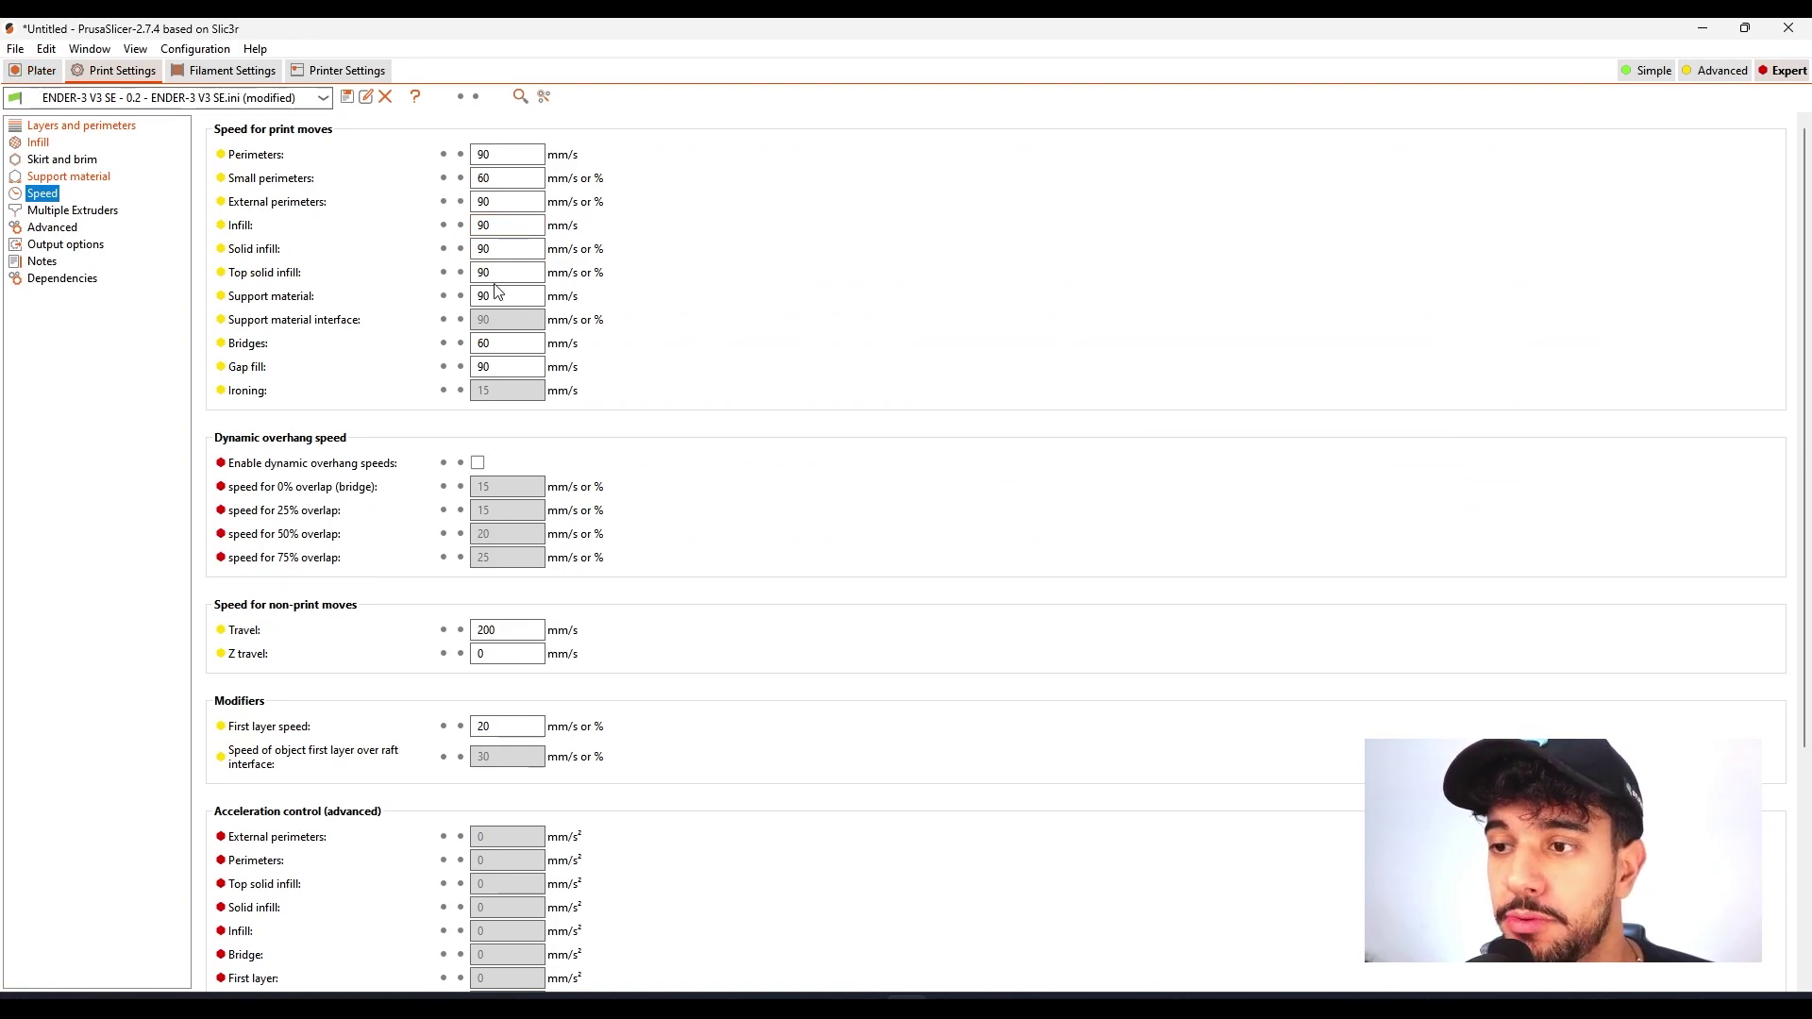
click(38, 70)
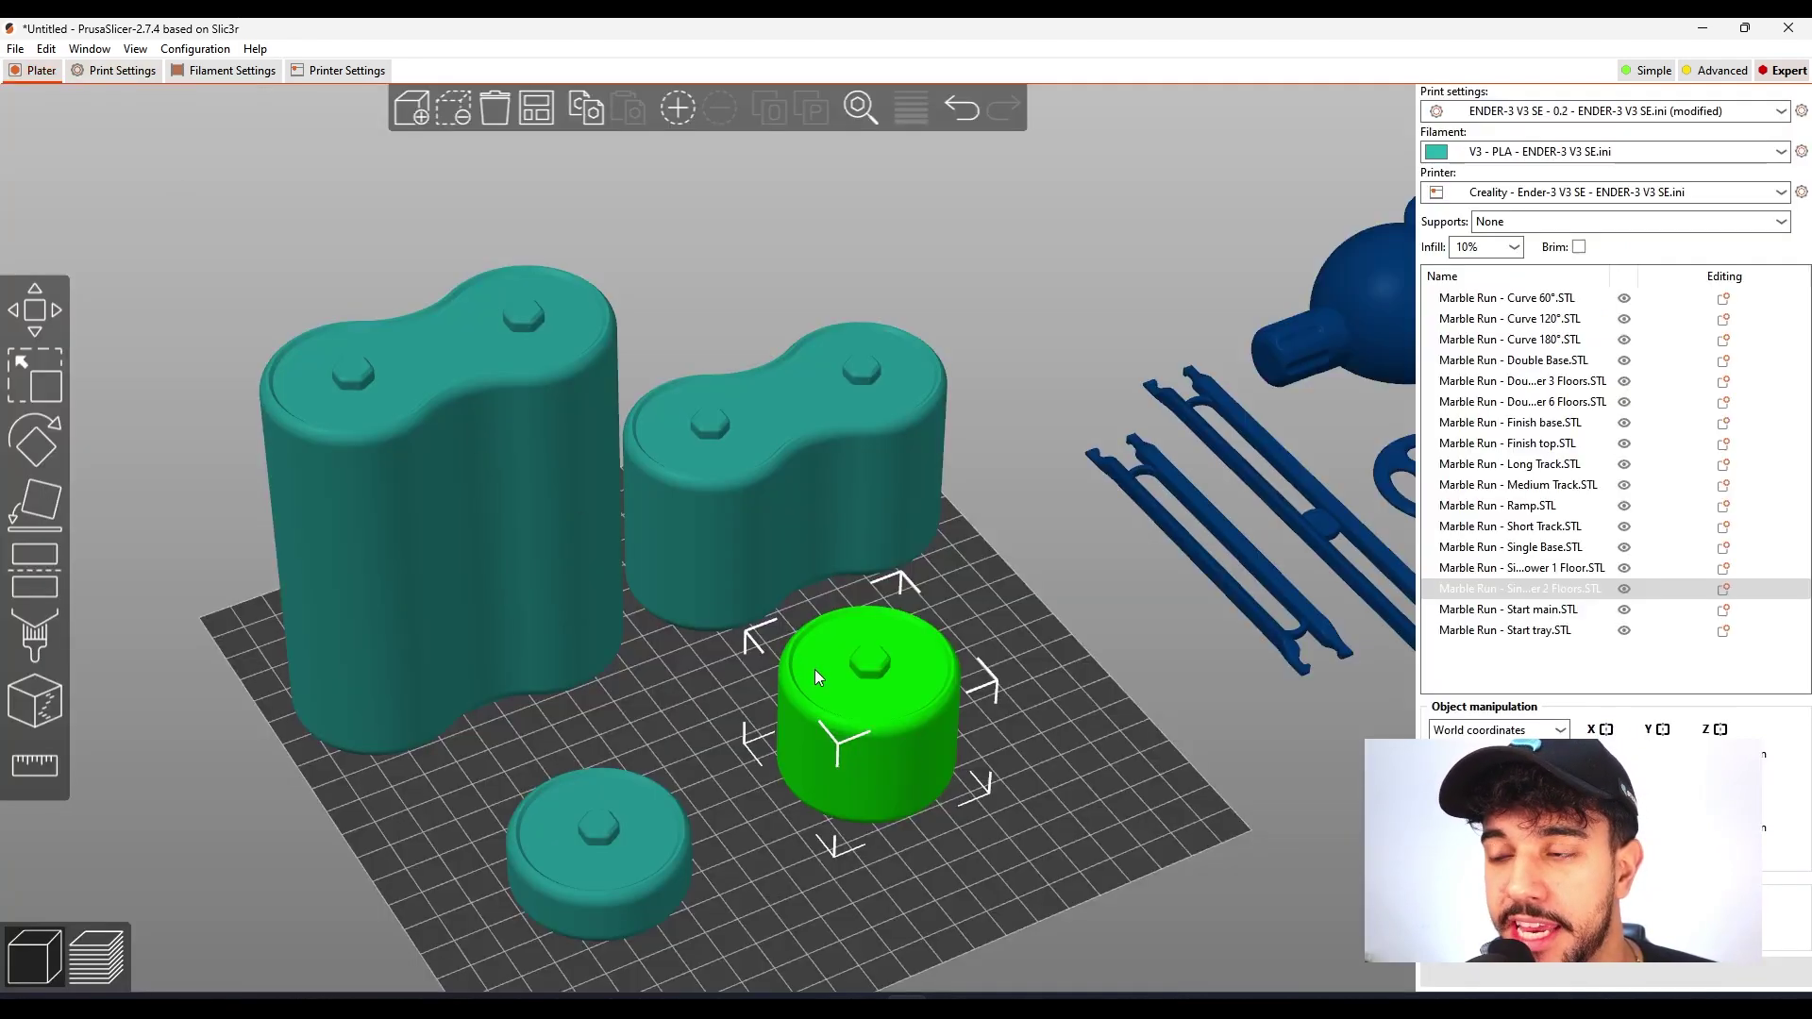
- Slice the four tower models and examine the toolpath preview and the estimated printing time
click(1058, 814)
scroll(1057, 815, up, 5)
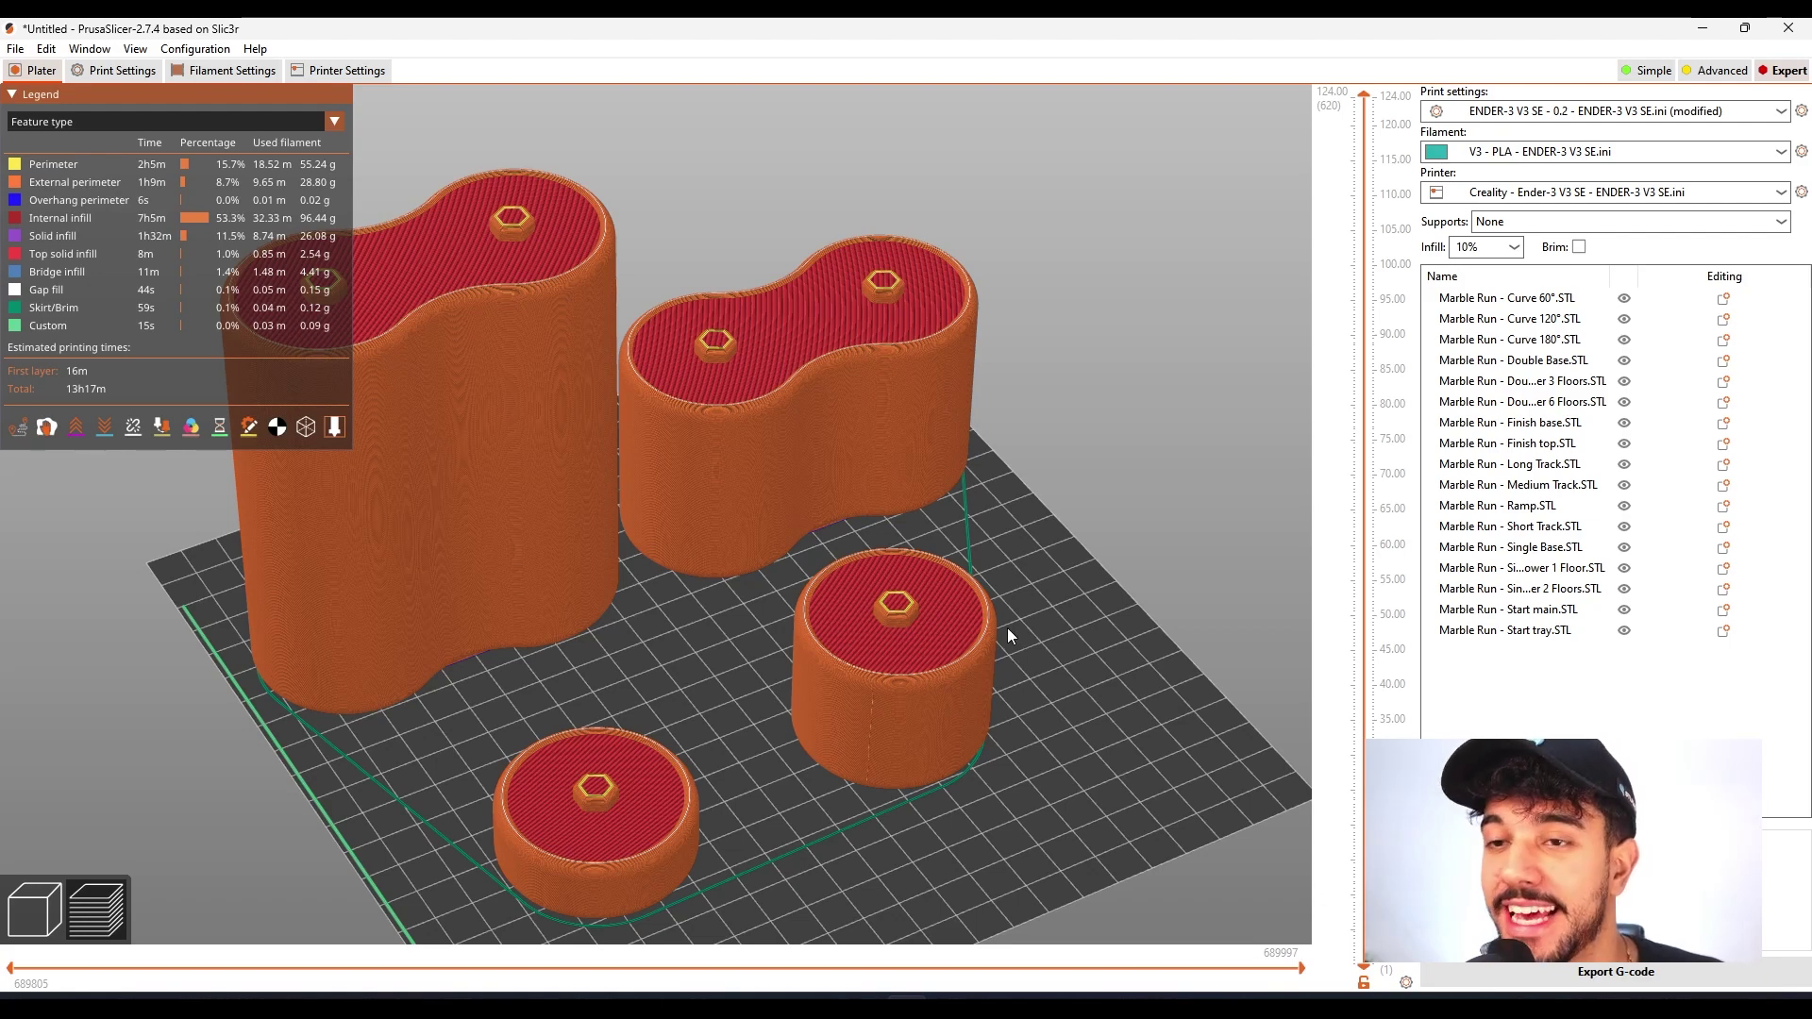
mouse_move(1006, 627)
mouse_down()
mouse_move(1021, 626)
mouse_move(998, 625)
mouse_up()
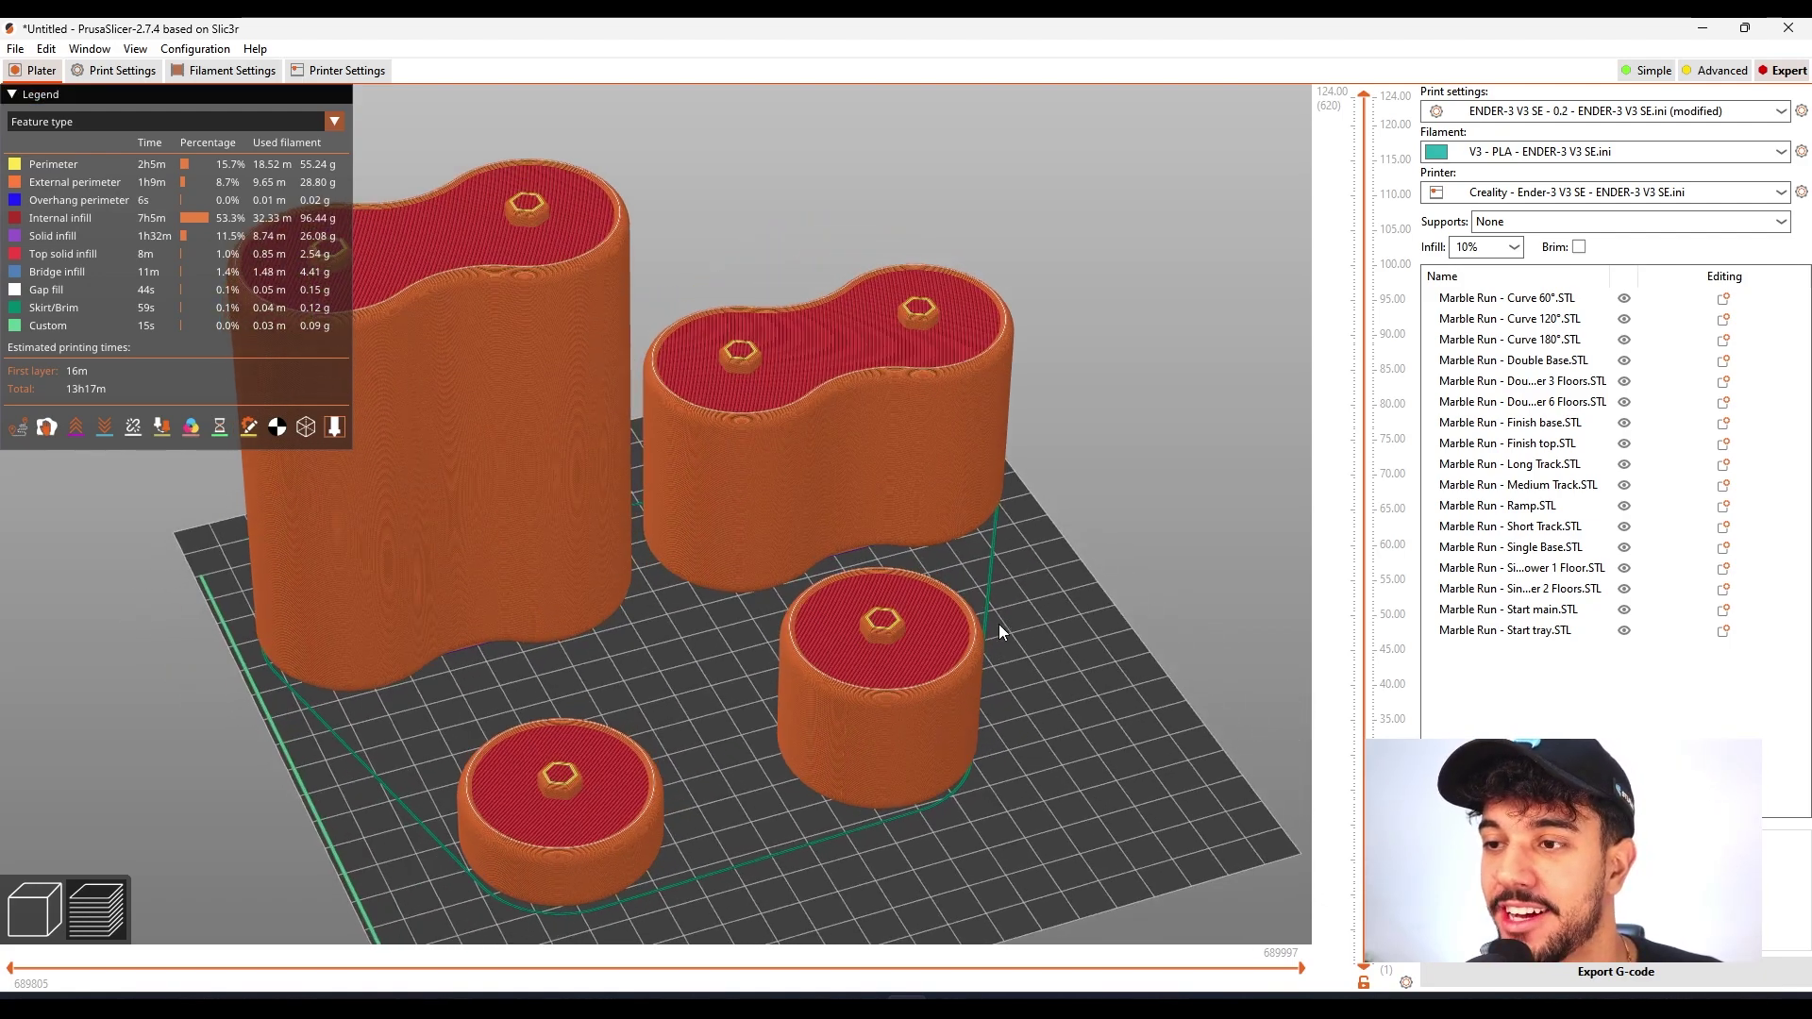
drag(1364, 96, 1278, 137)
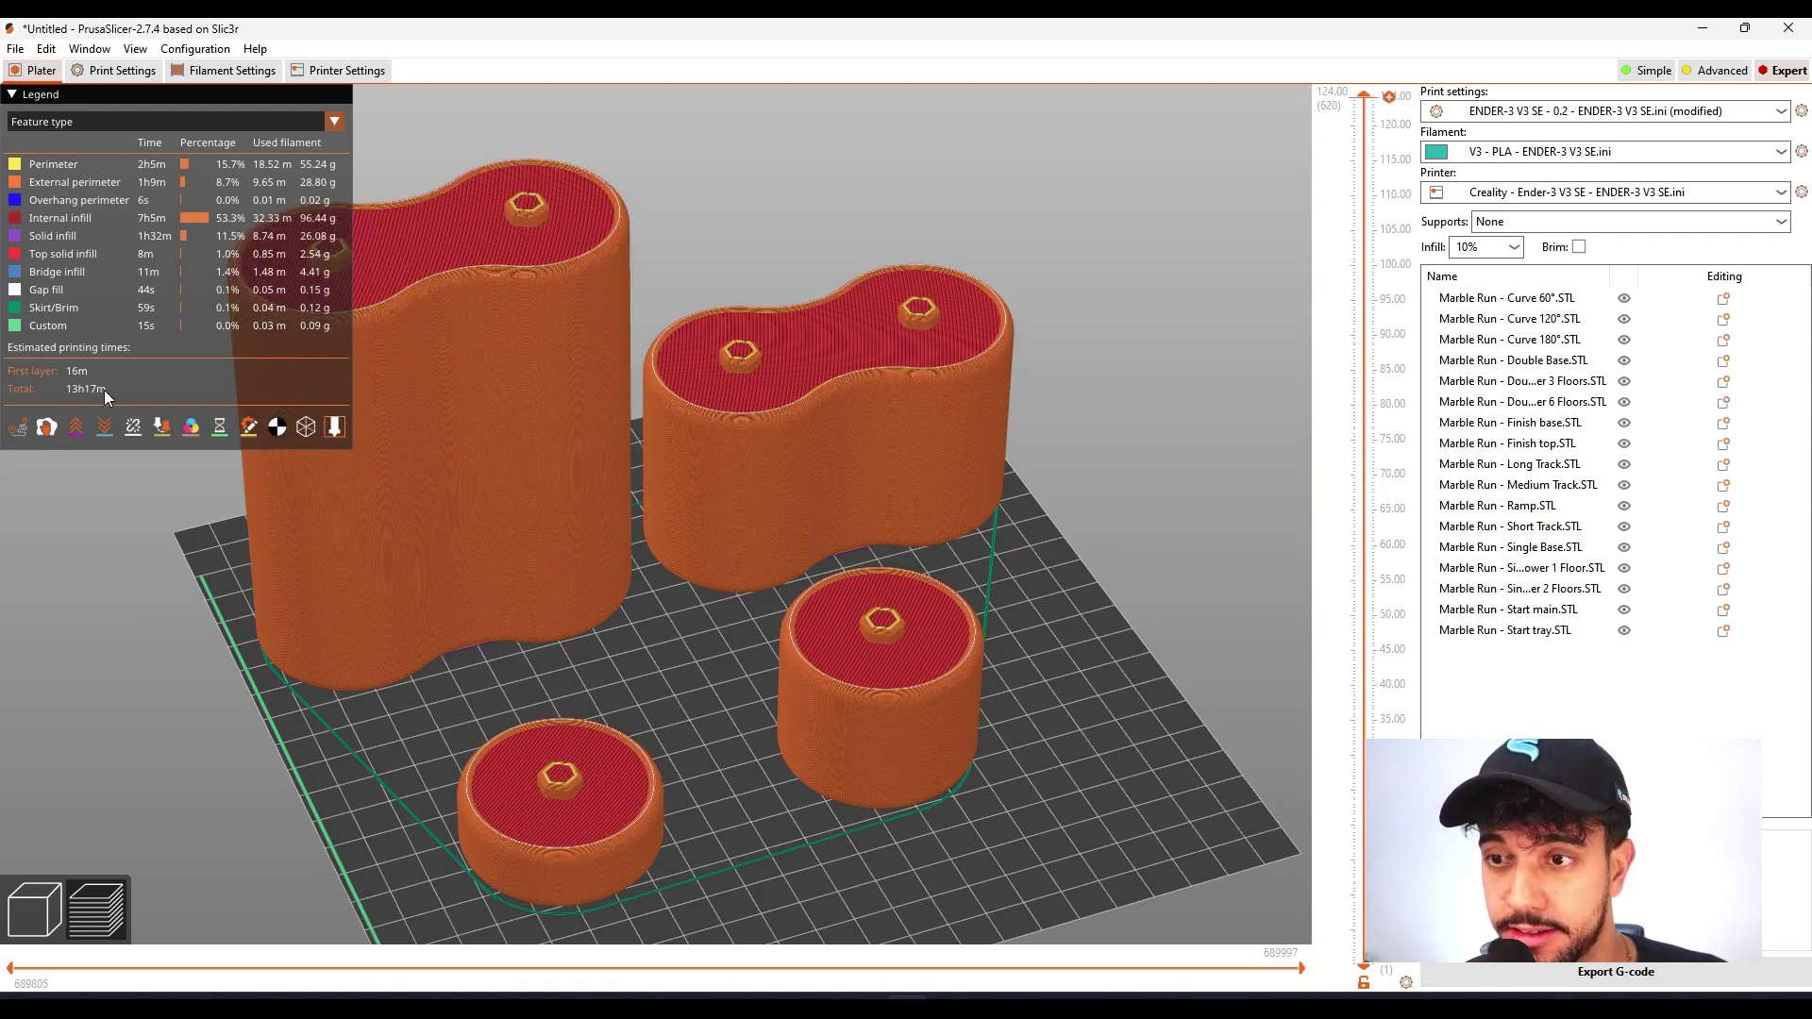
drag(1044, 649, 1041, 650)
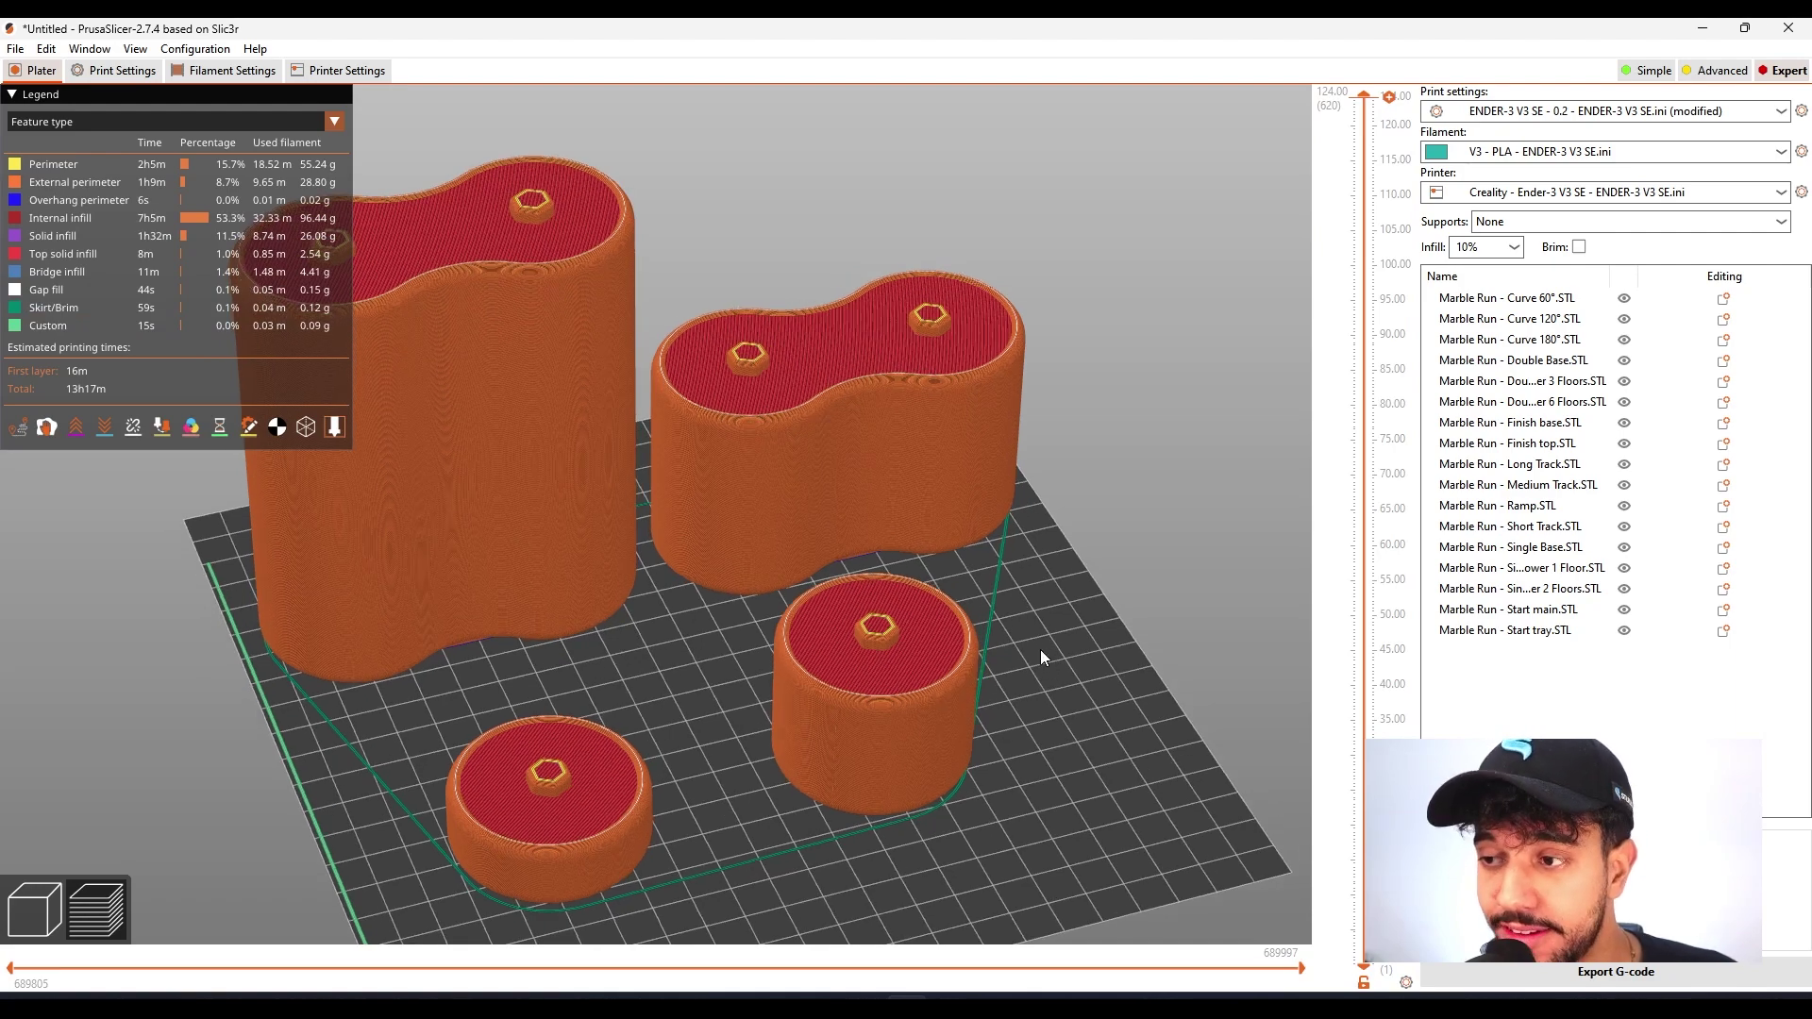
middle_drag(1009, 640, 1065, 629)
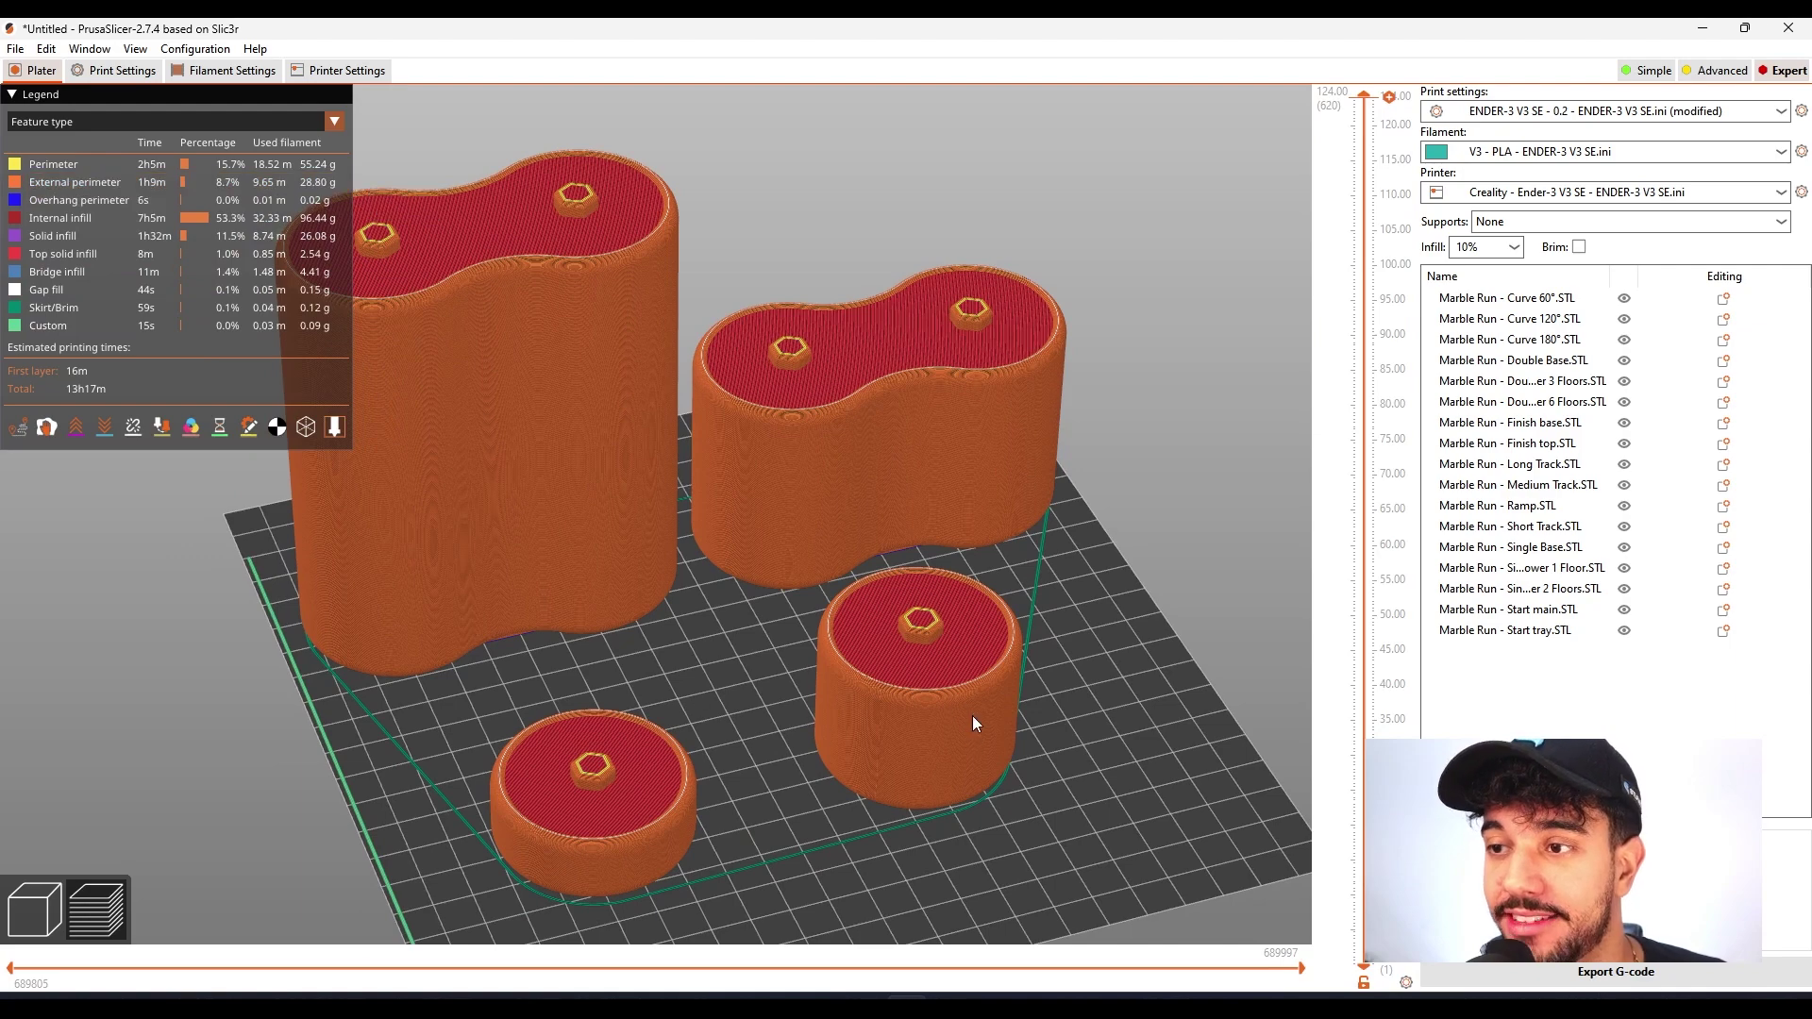
drag(1077, 688, 1061, 689)
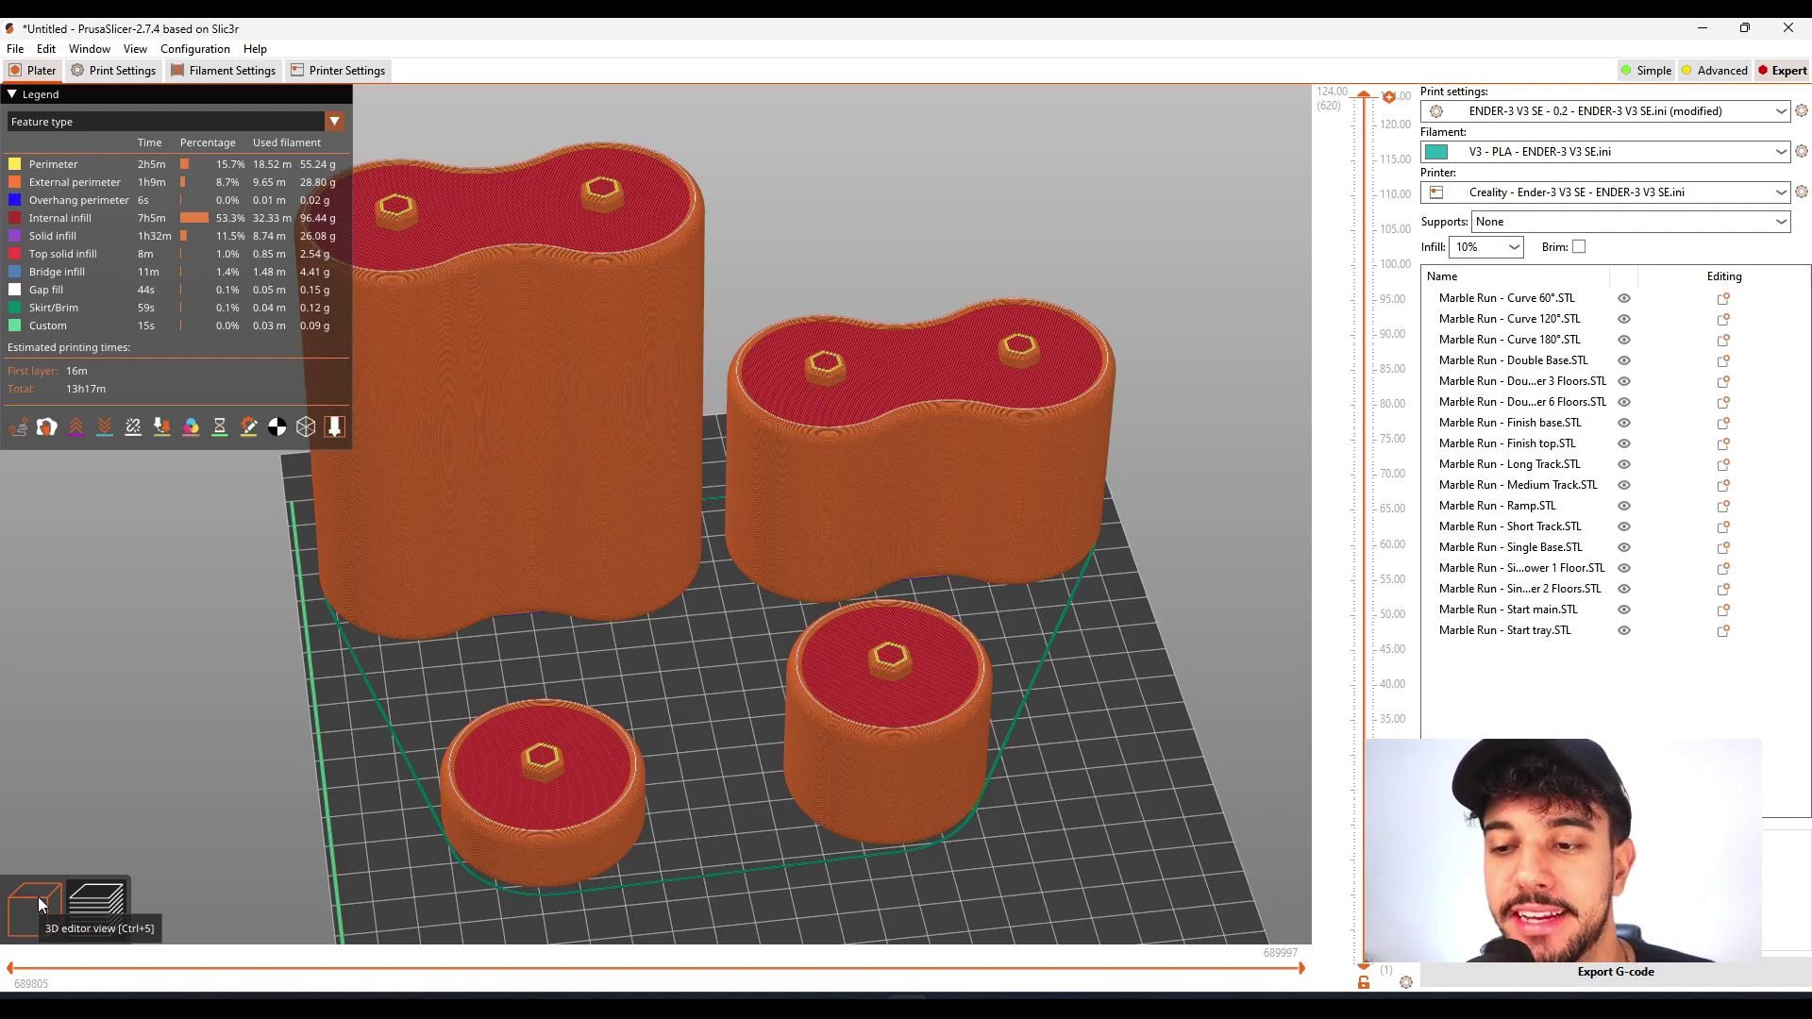
- Return to the 3D editor view and examine the Curve, Start main, Start tray and Ramp models on the bed
click(41, 905)
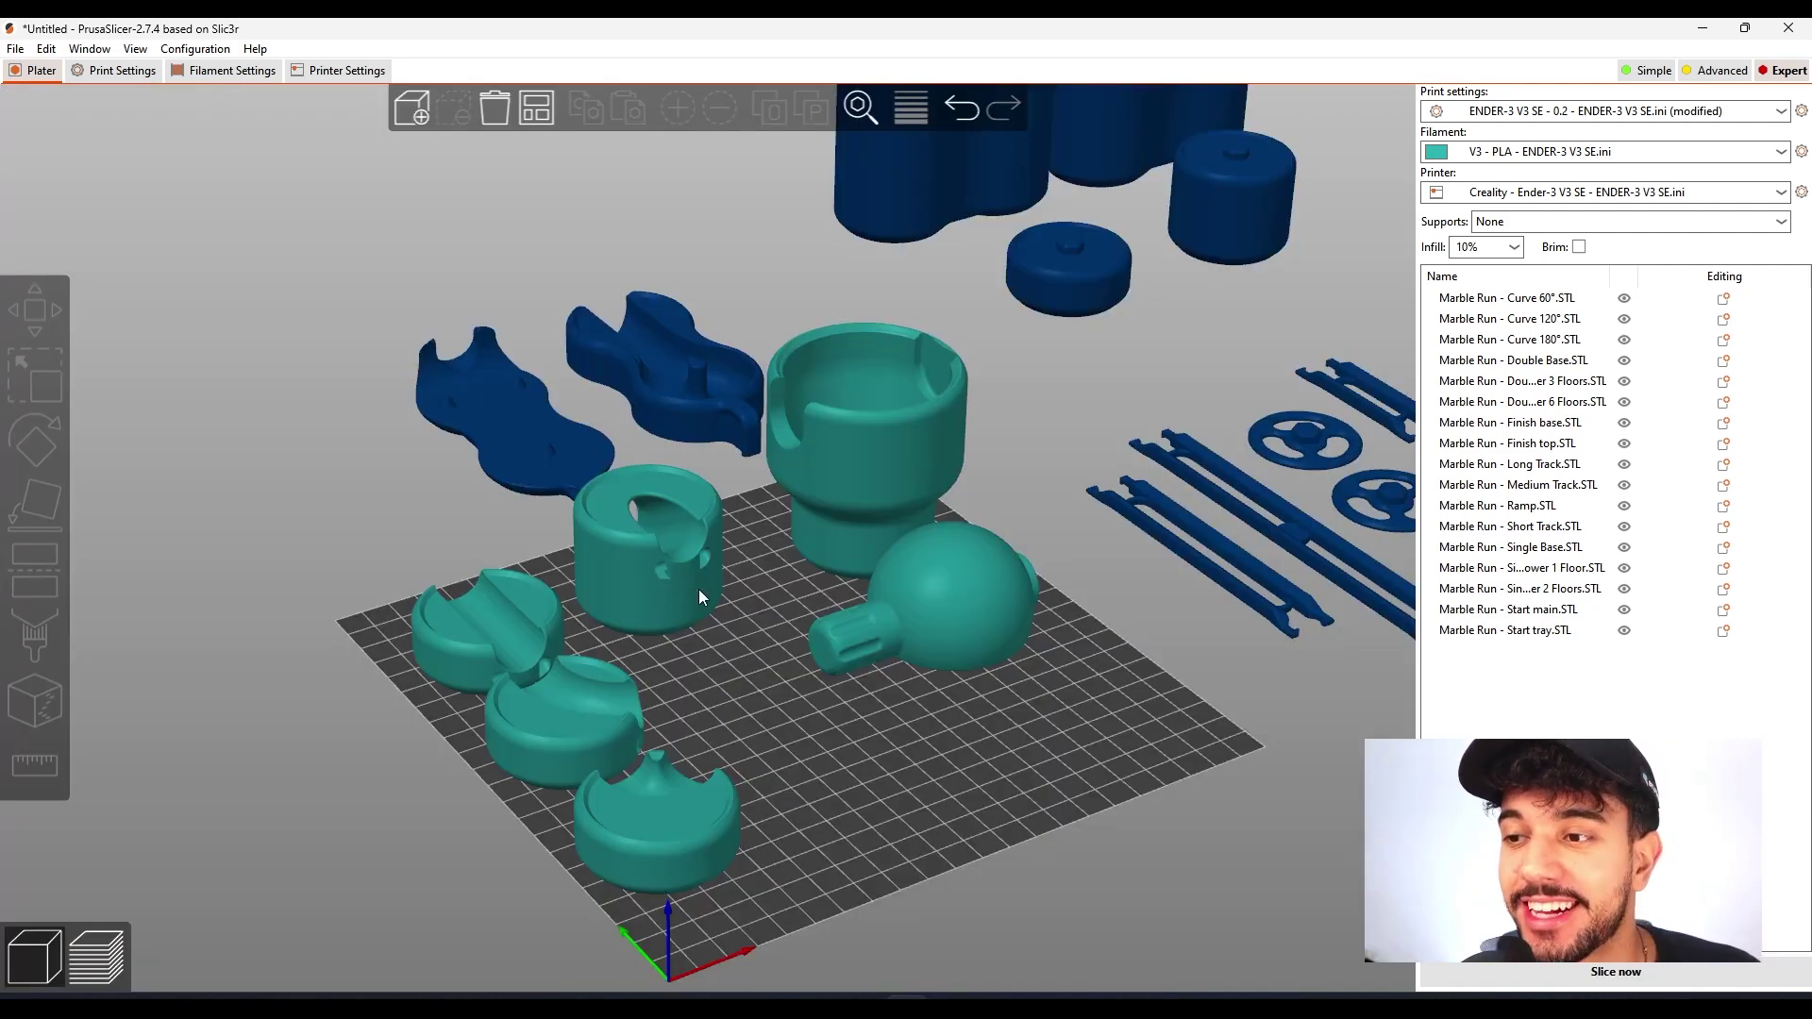
click(495, 652)
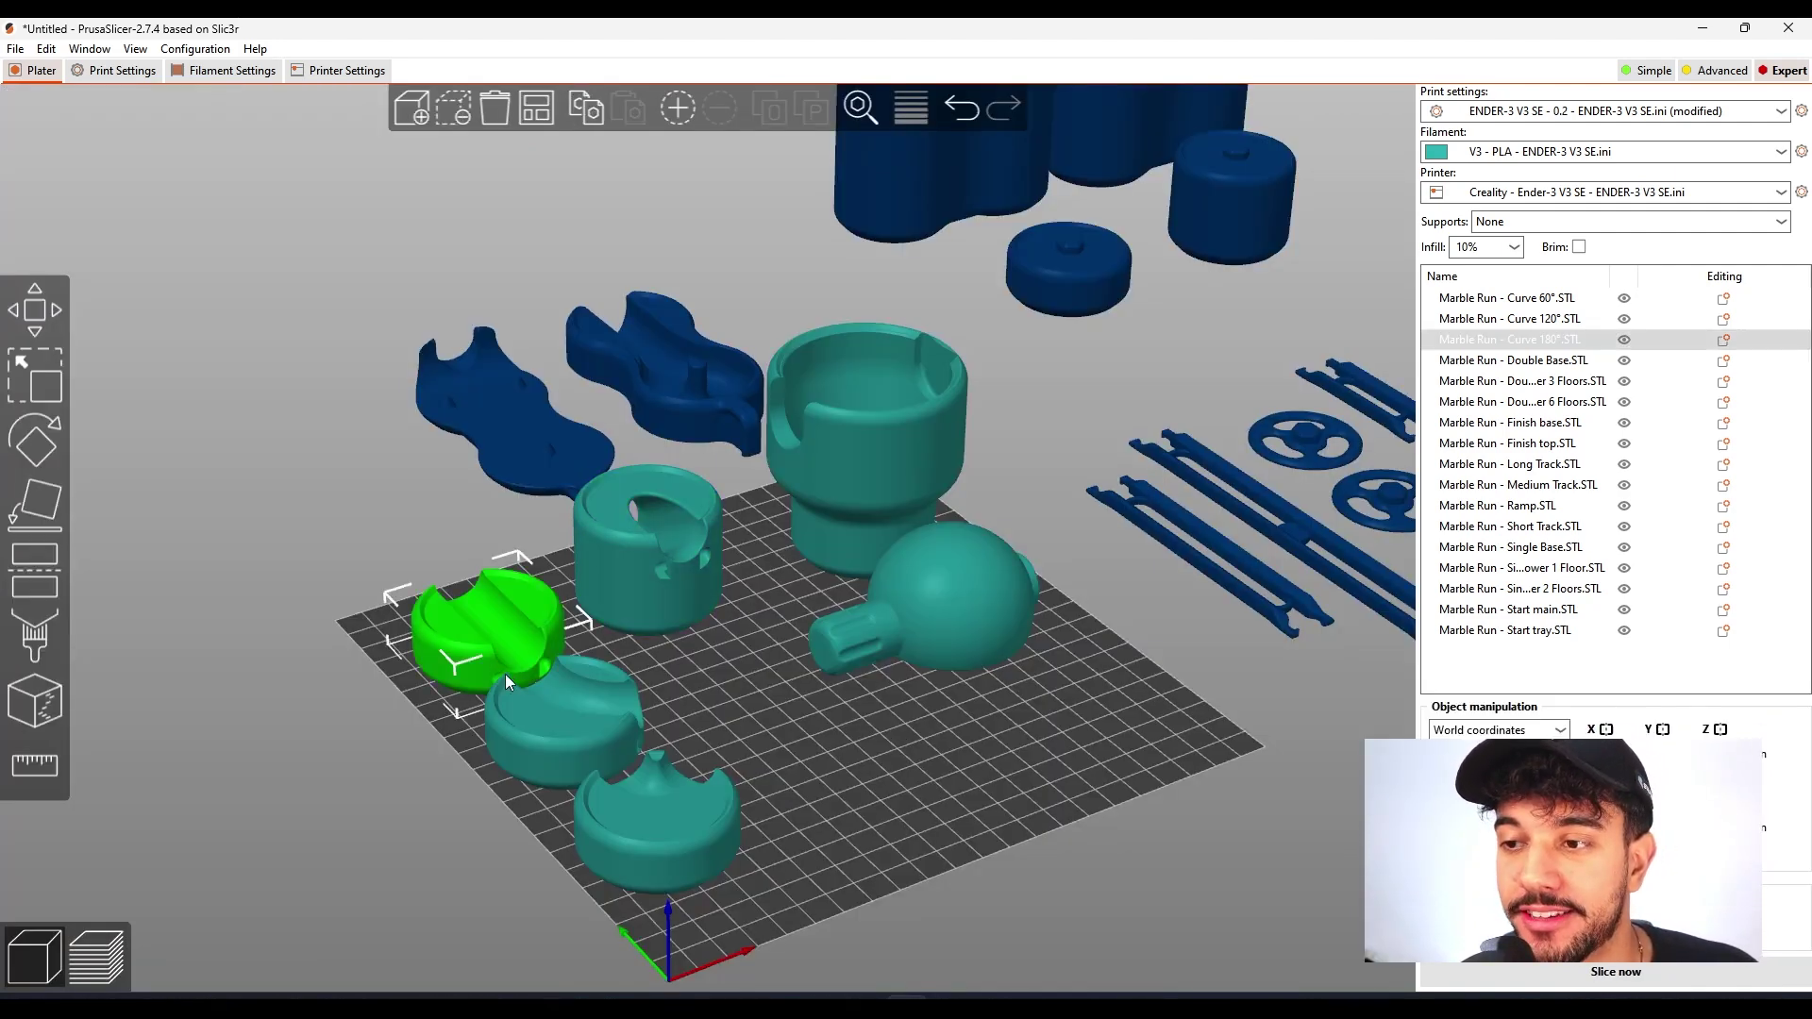
click(546, 725)
click(633, 808)
click(567, 713)
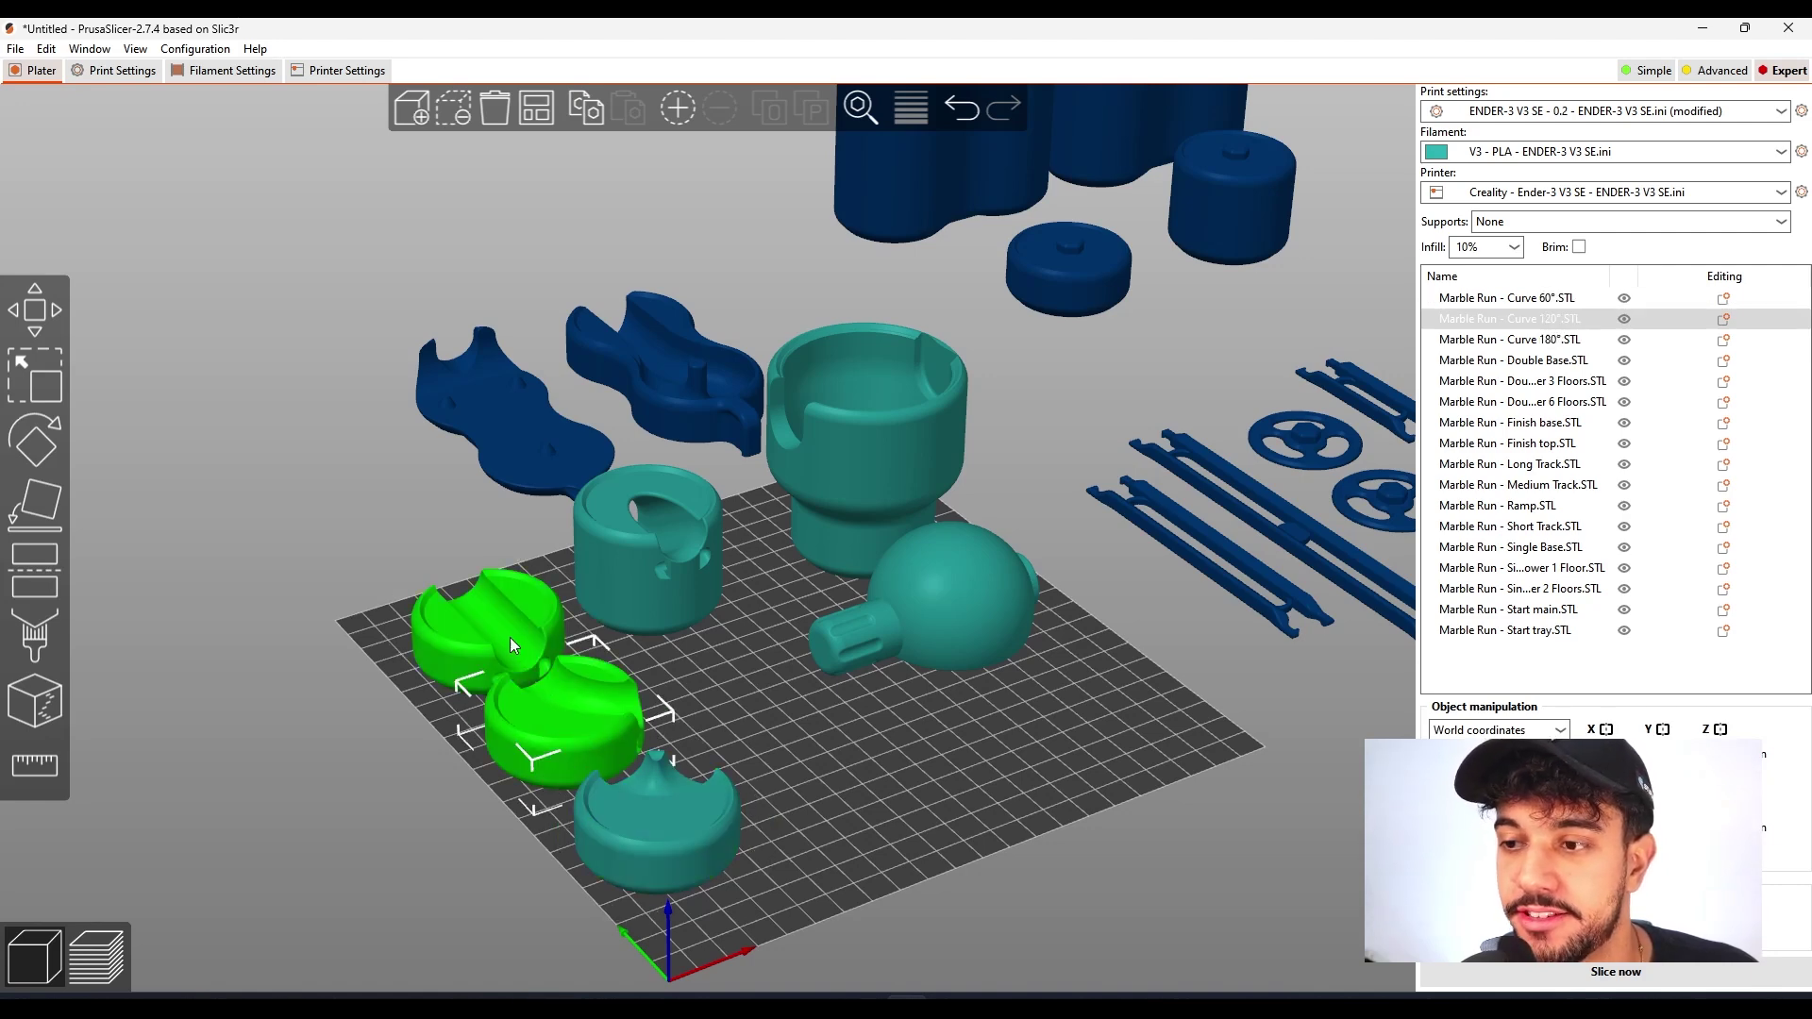
click(659, 804)
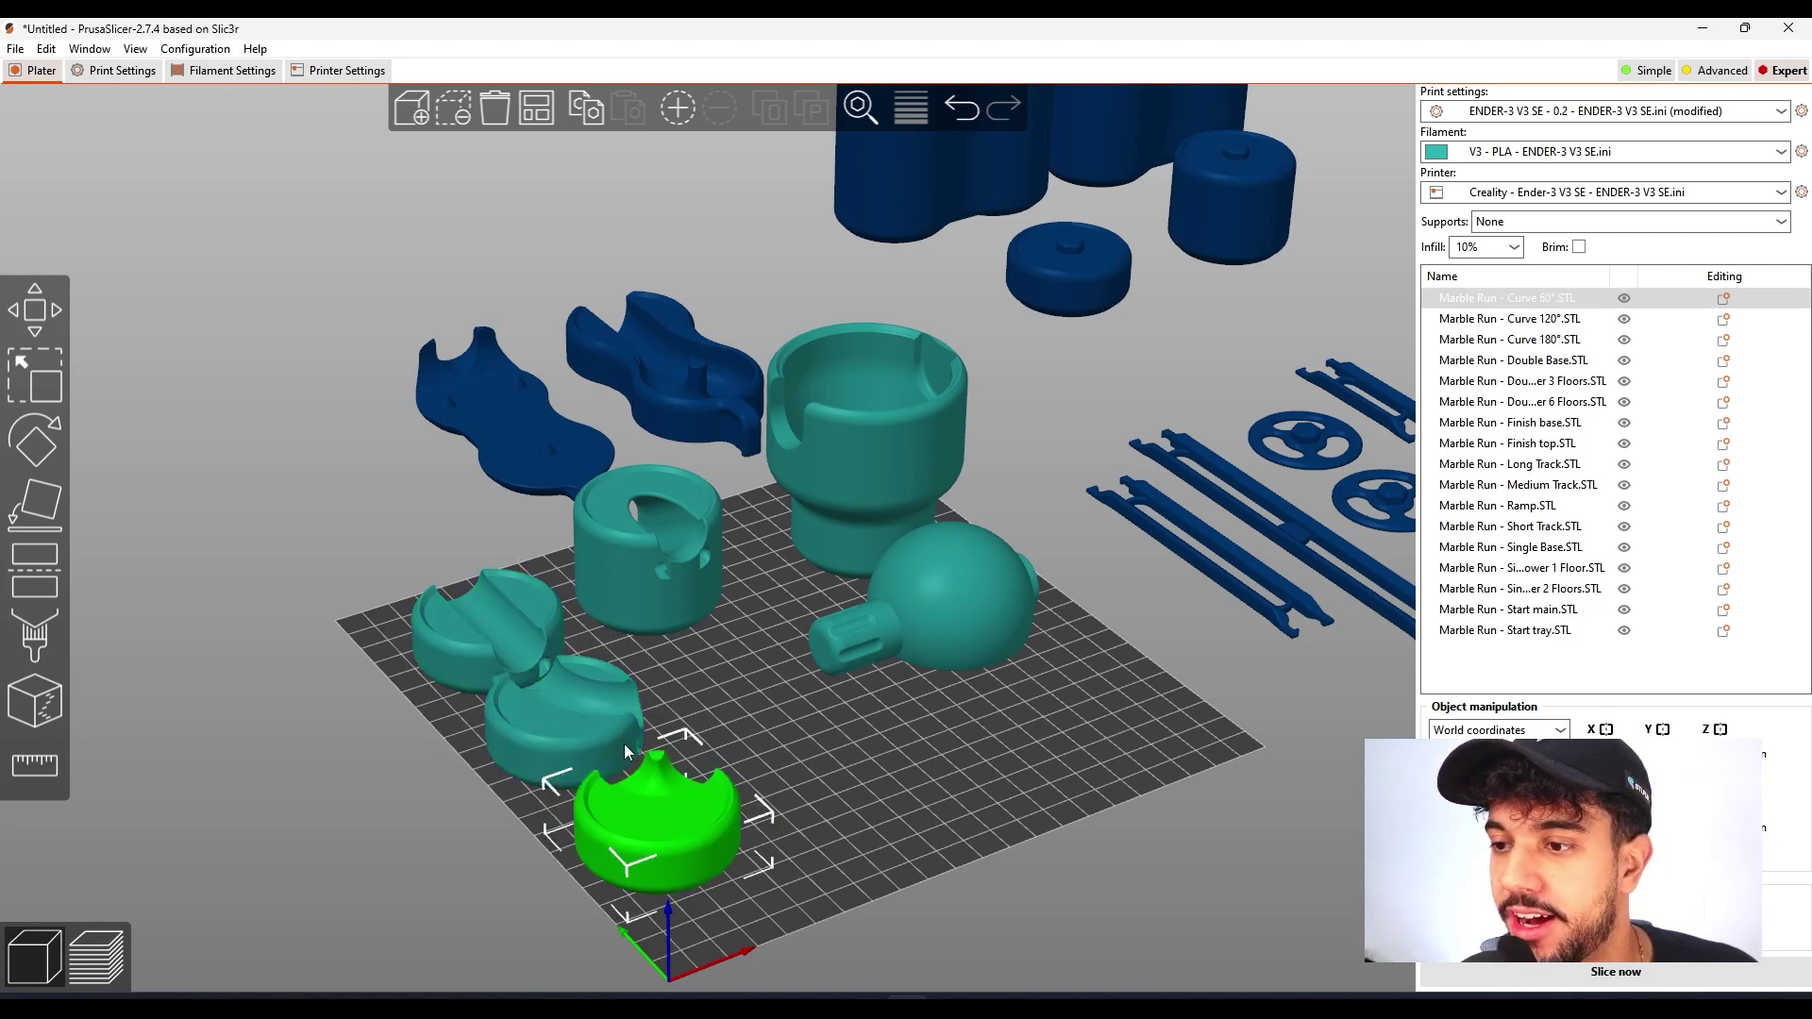
click(589, 706)
click(864, 502)
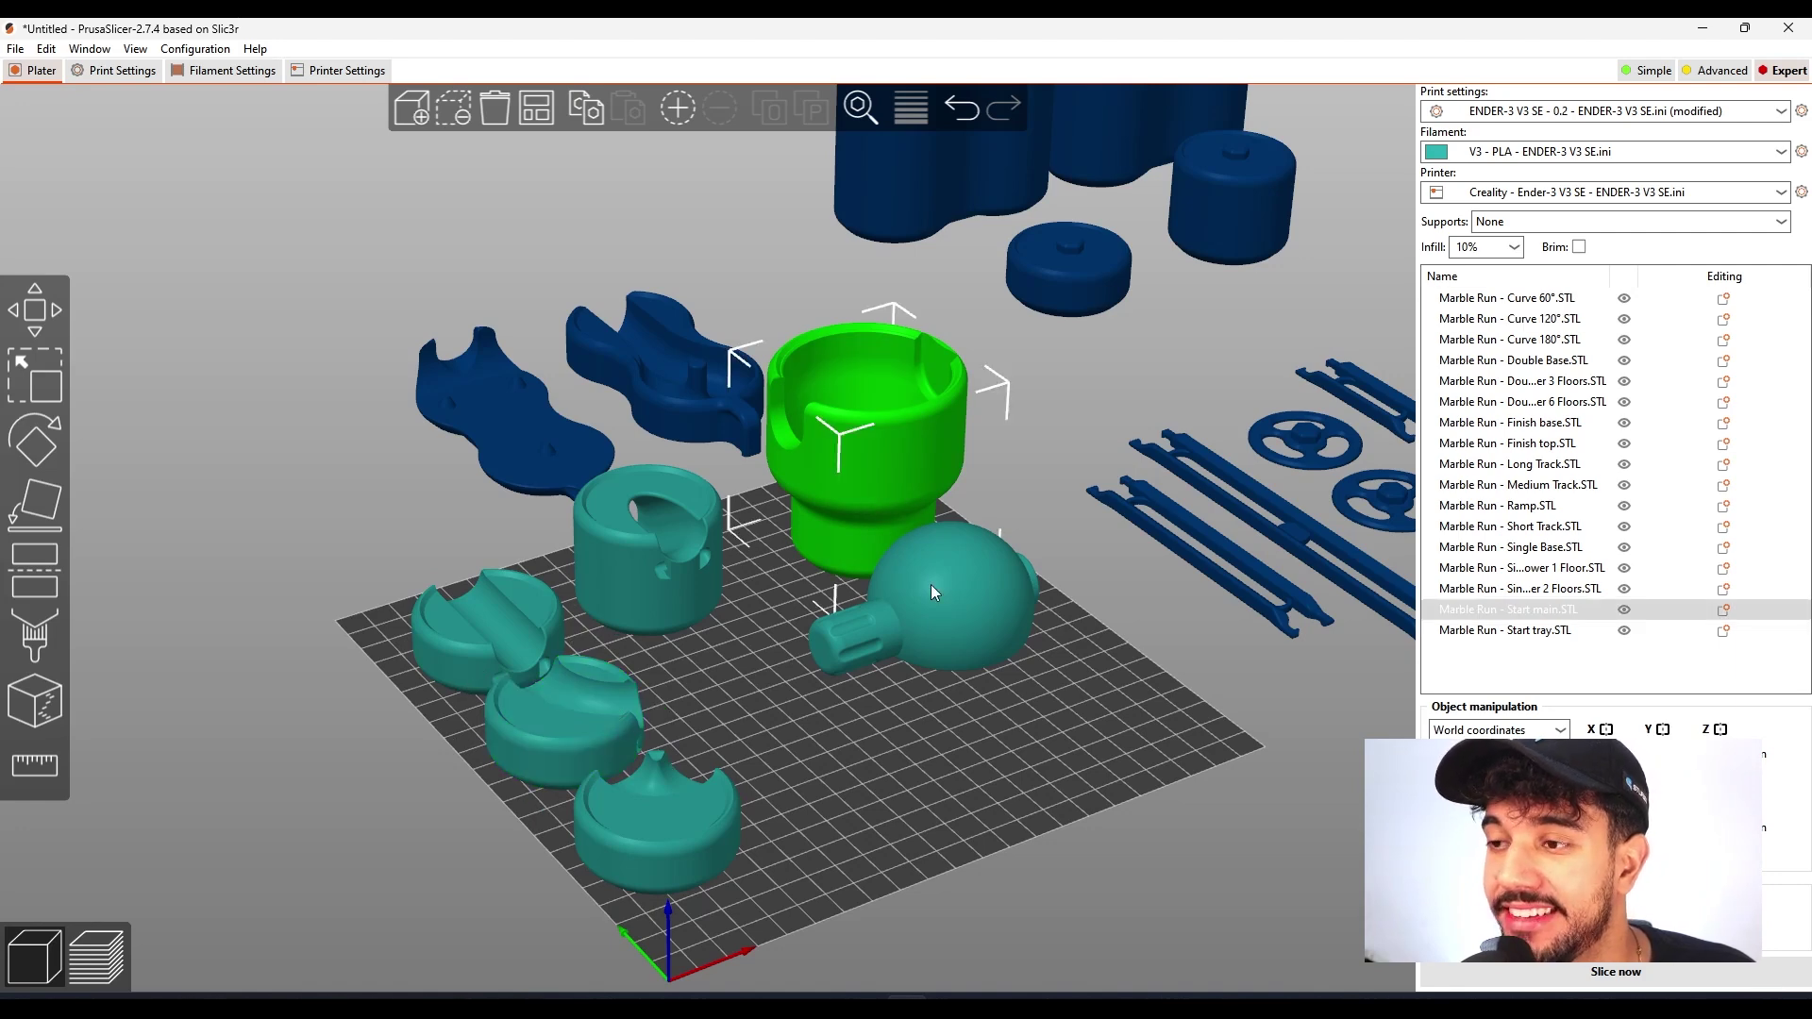
click(926, 580)
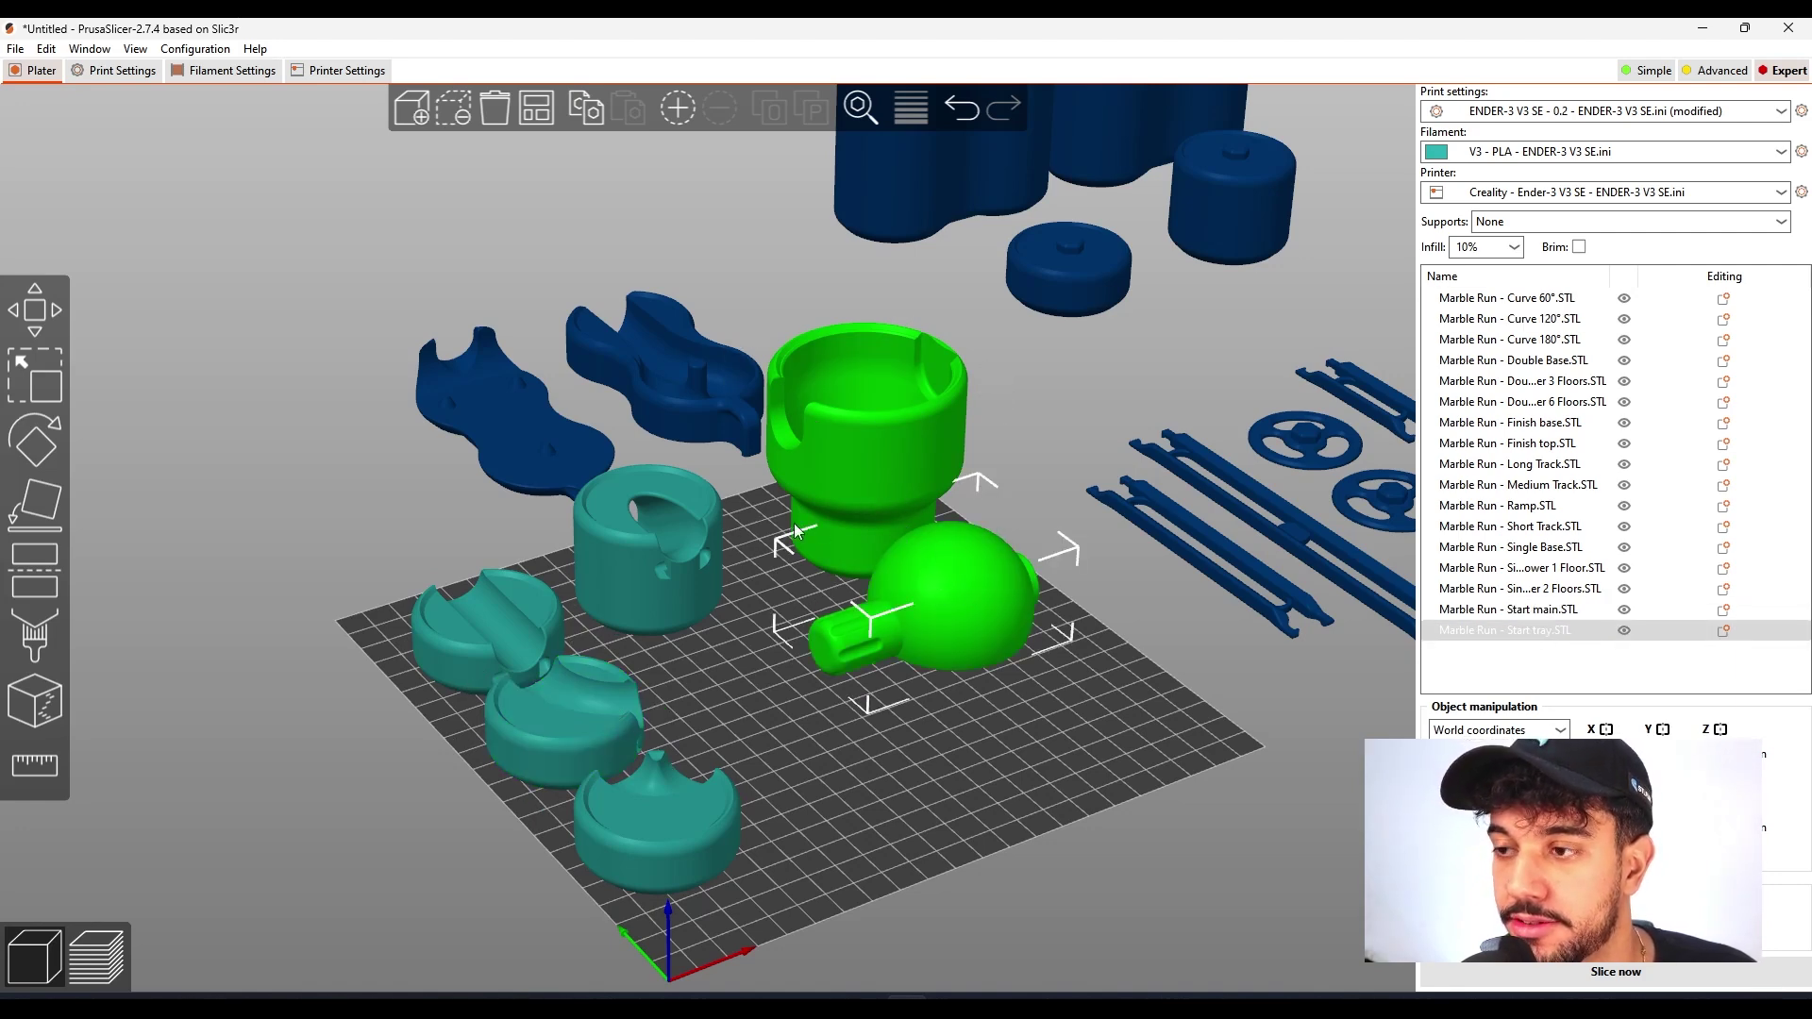
click(635, 527)
drag(878, 762, 825, 750)
scroll(718, 584, up, 5)
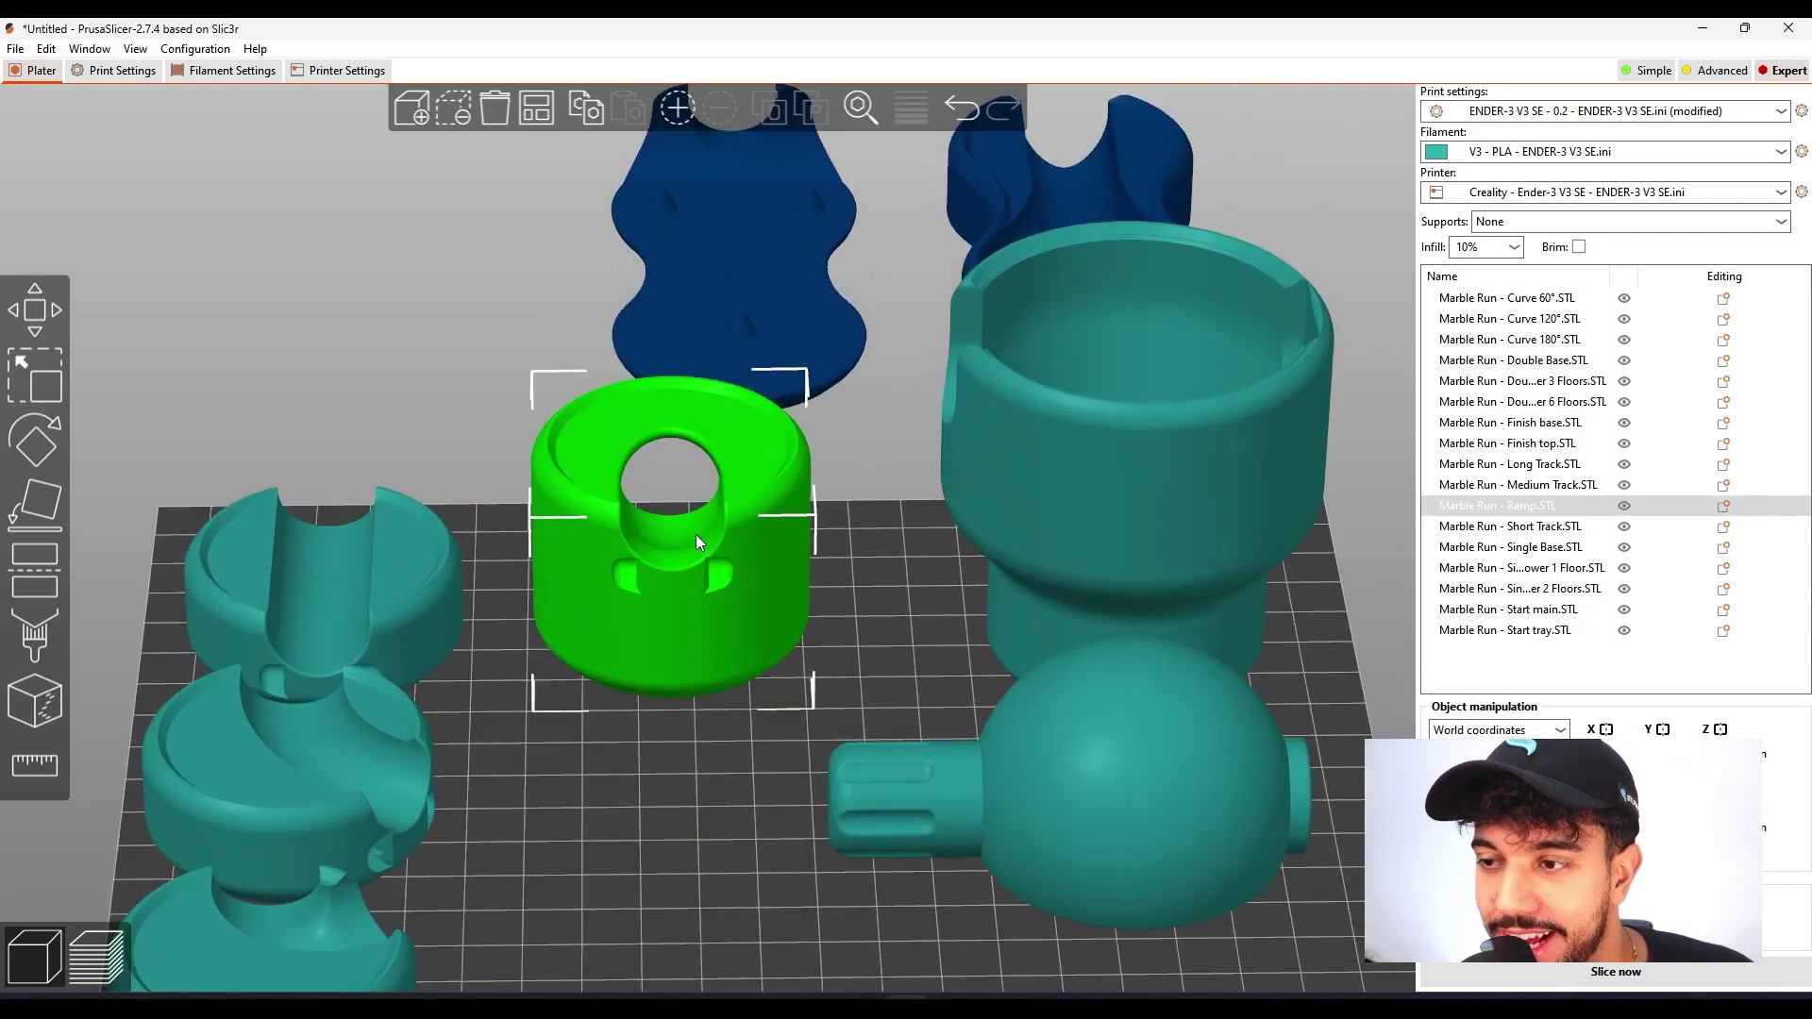
- Examine the Ramp model and its track opening on the print bed from several angles
scroll(695, 534, down, 5)
drag(770, 782, 698, 510)
scroll(708, 644, down, 3)
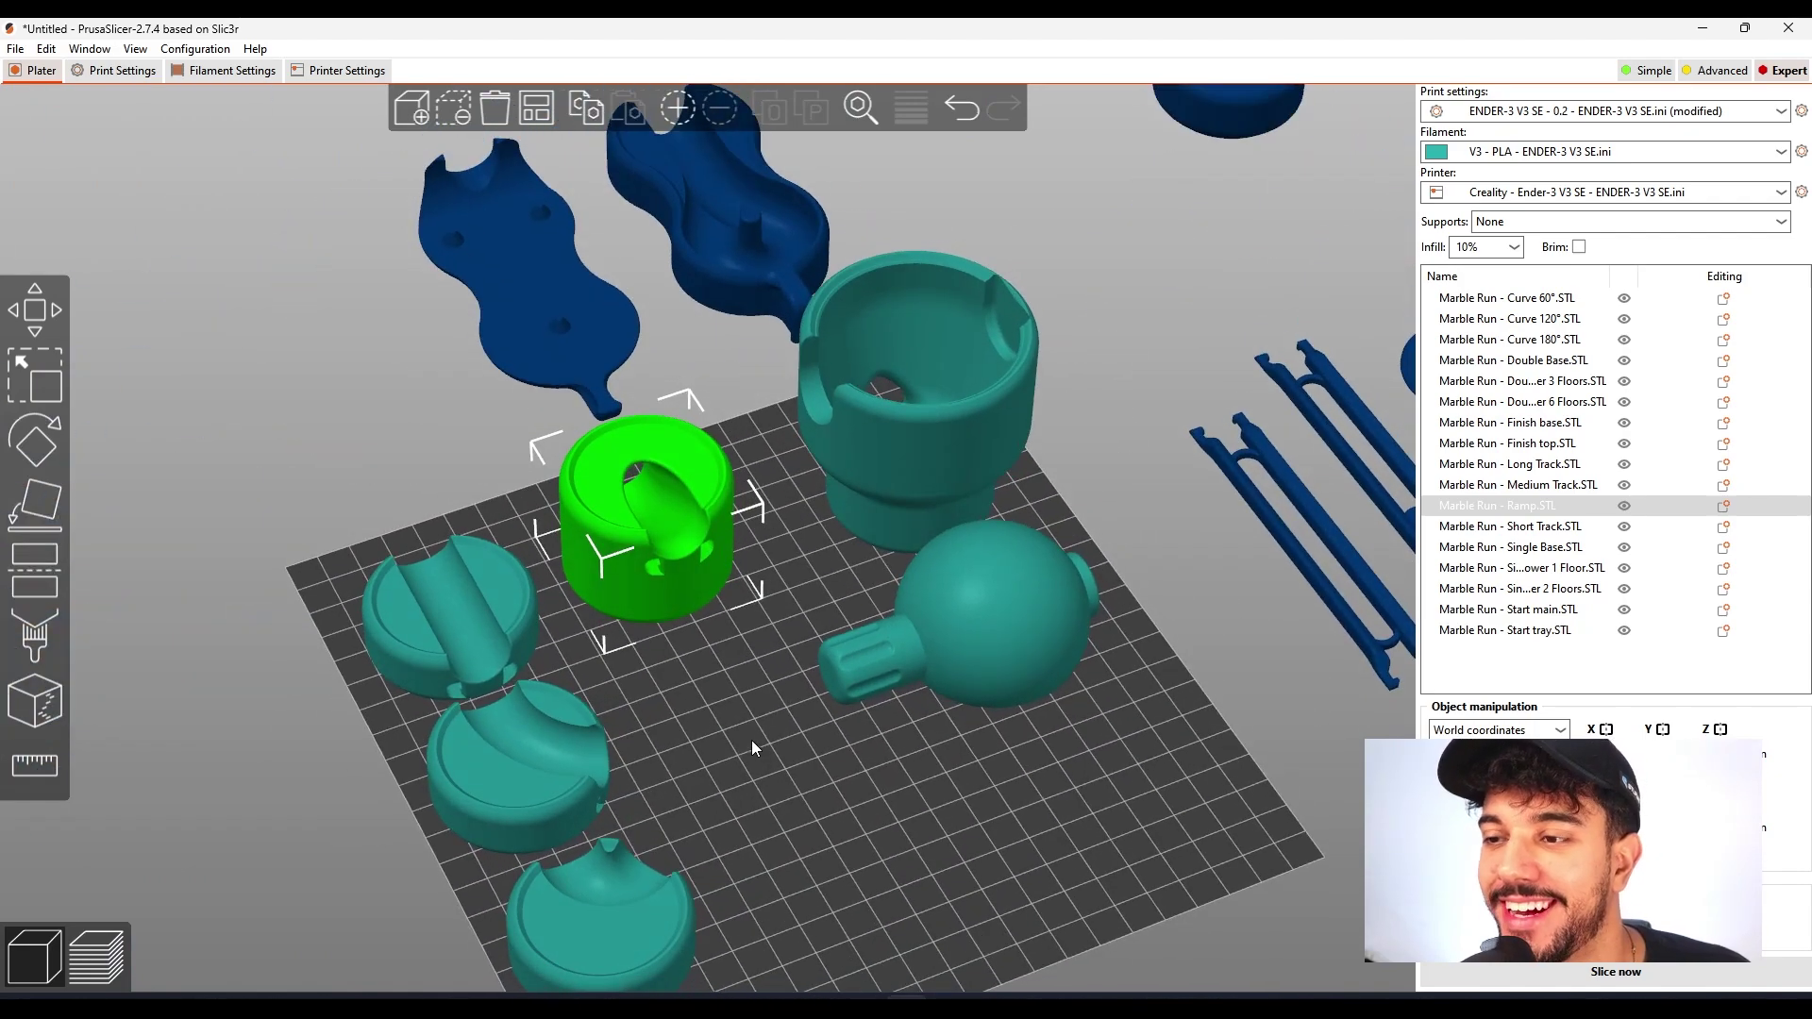
scroll(705, 633, up, 6)
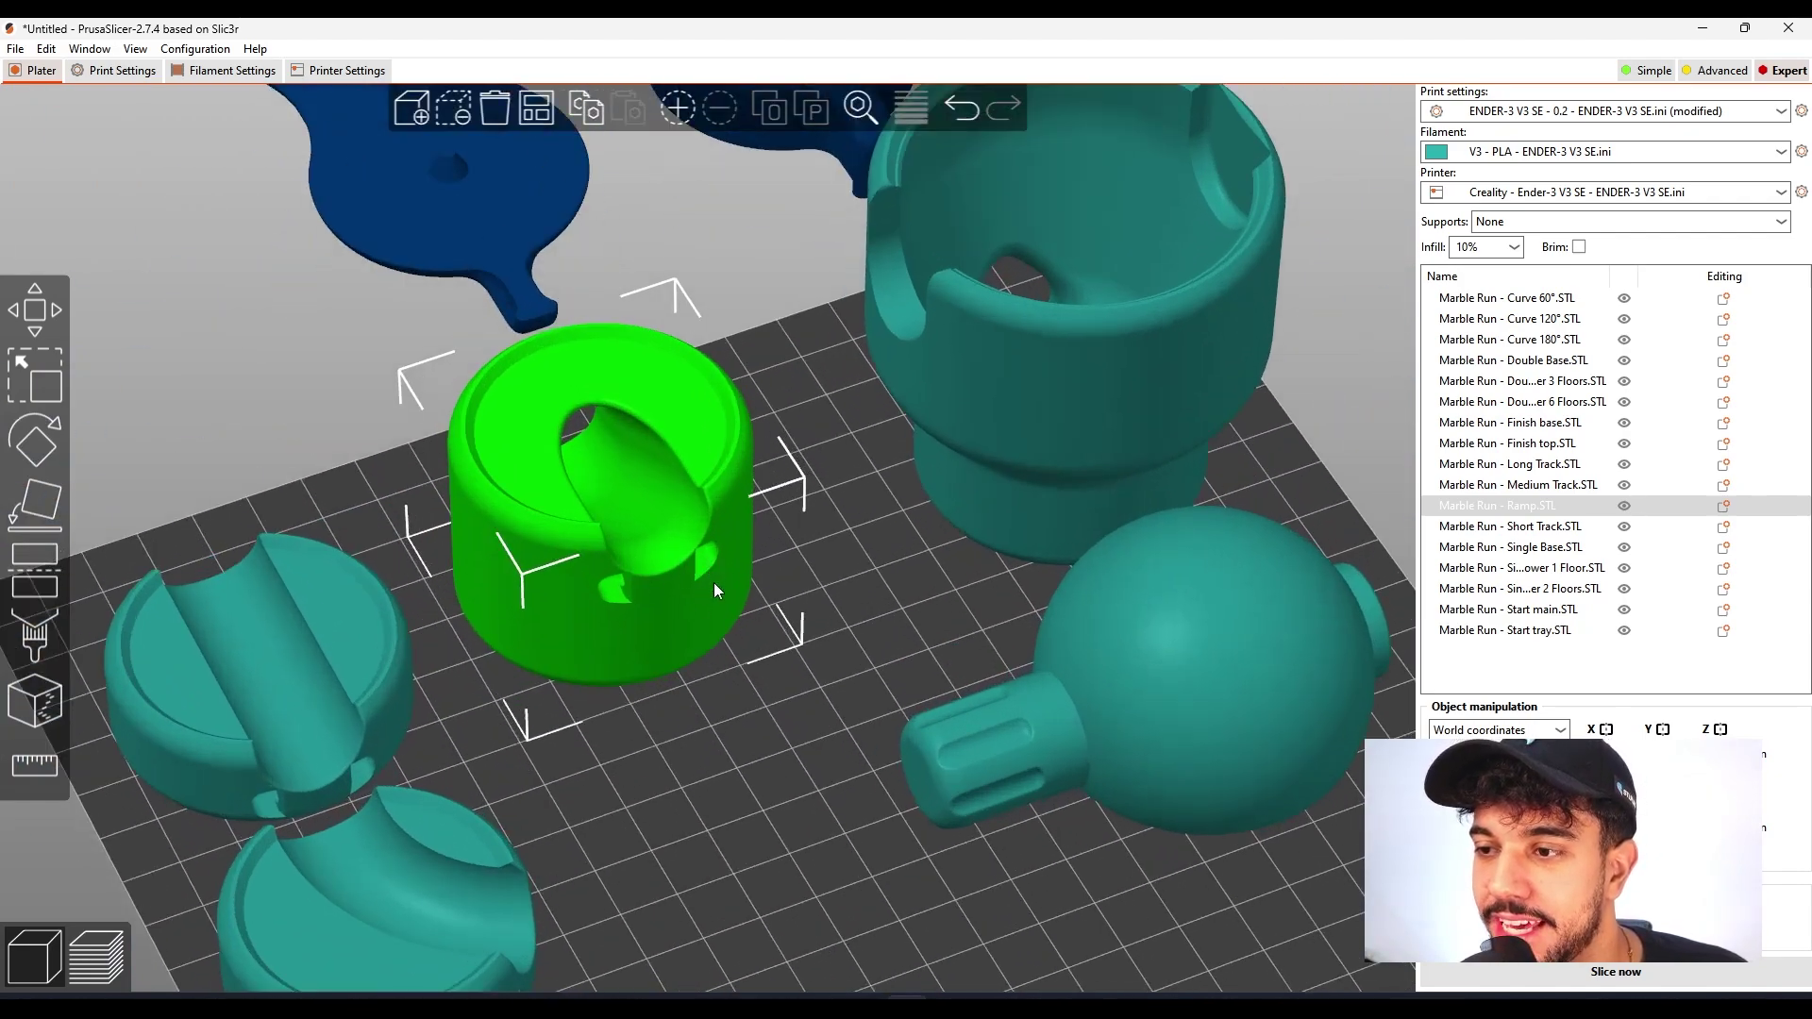
scroll(713, 573, down, 5)
- Examine the Long Track, Finish base and Finish top models lying outside the print bed, selecting each in turn
click(1255, 494)
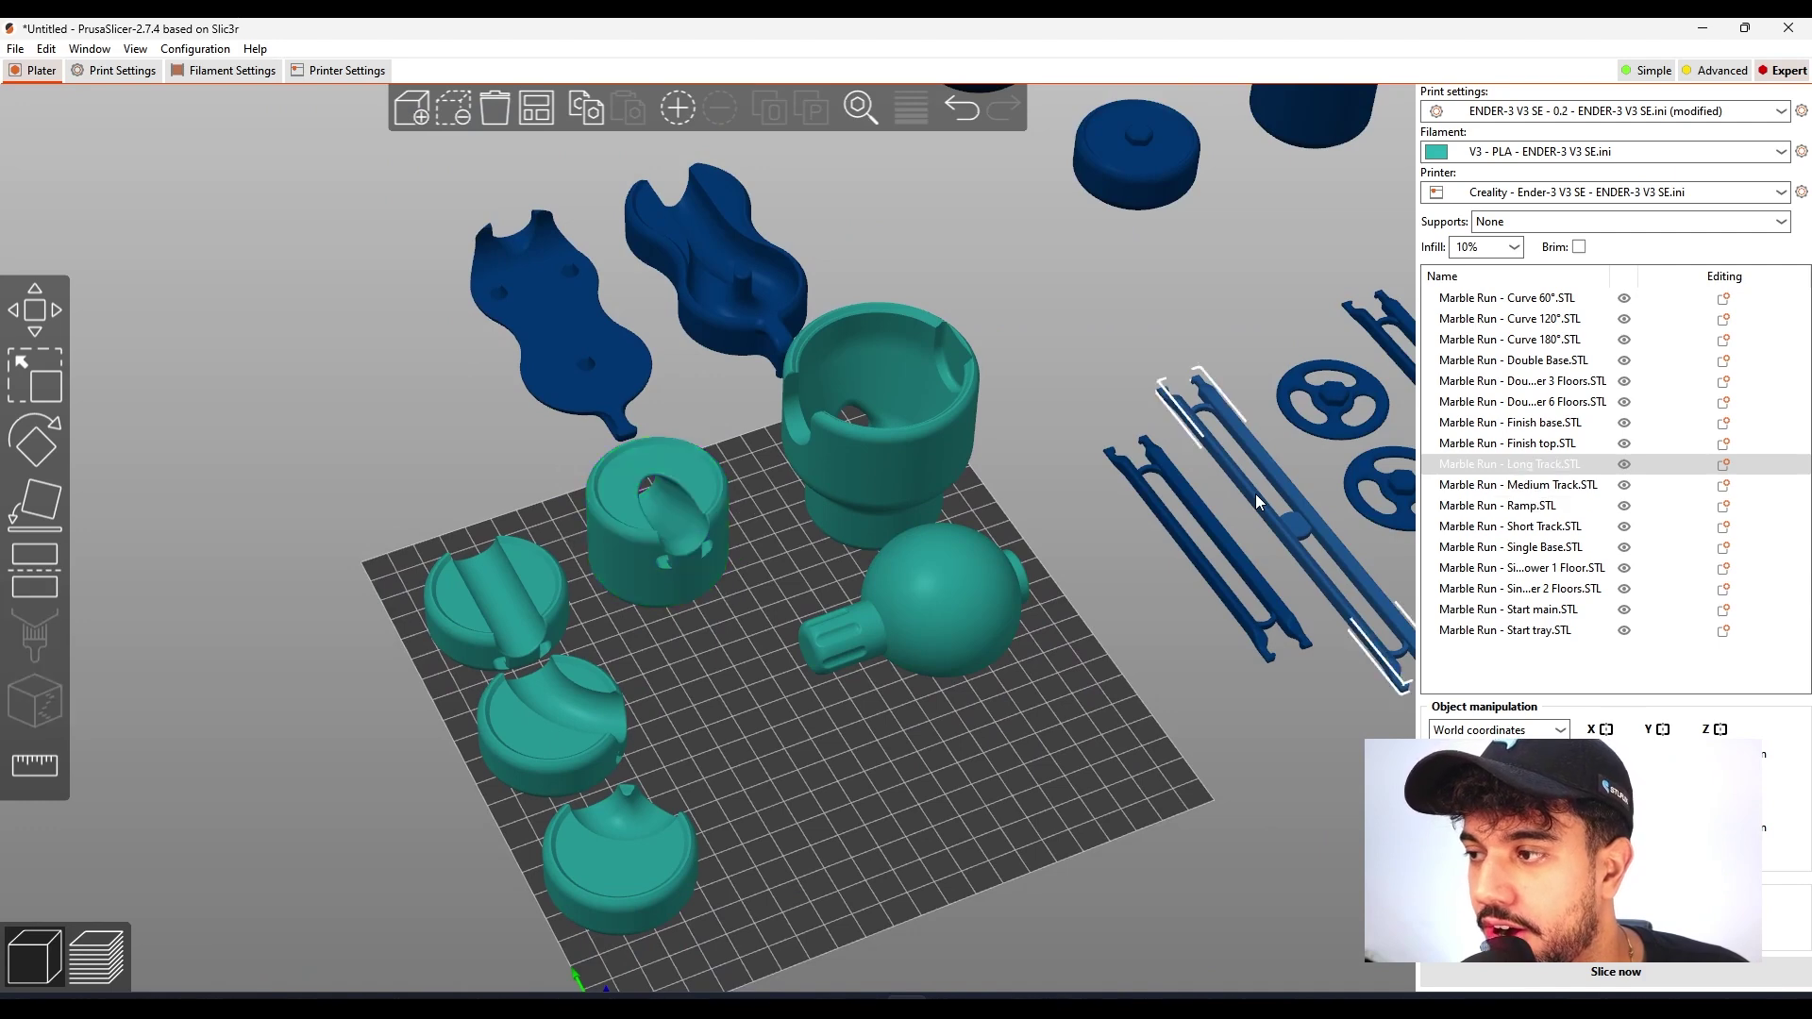
click(767, 296)
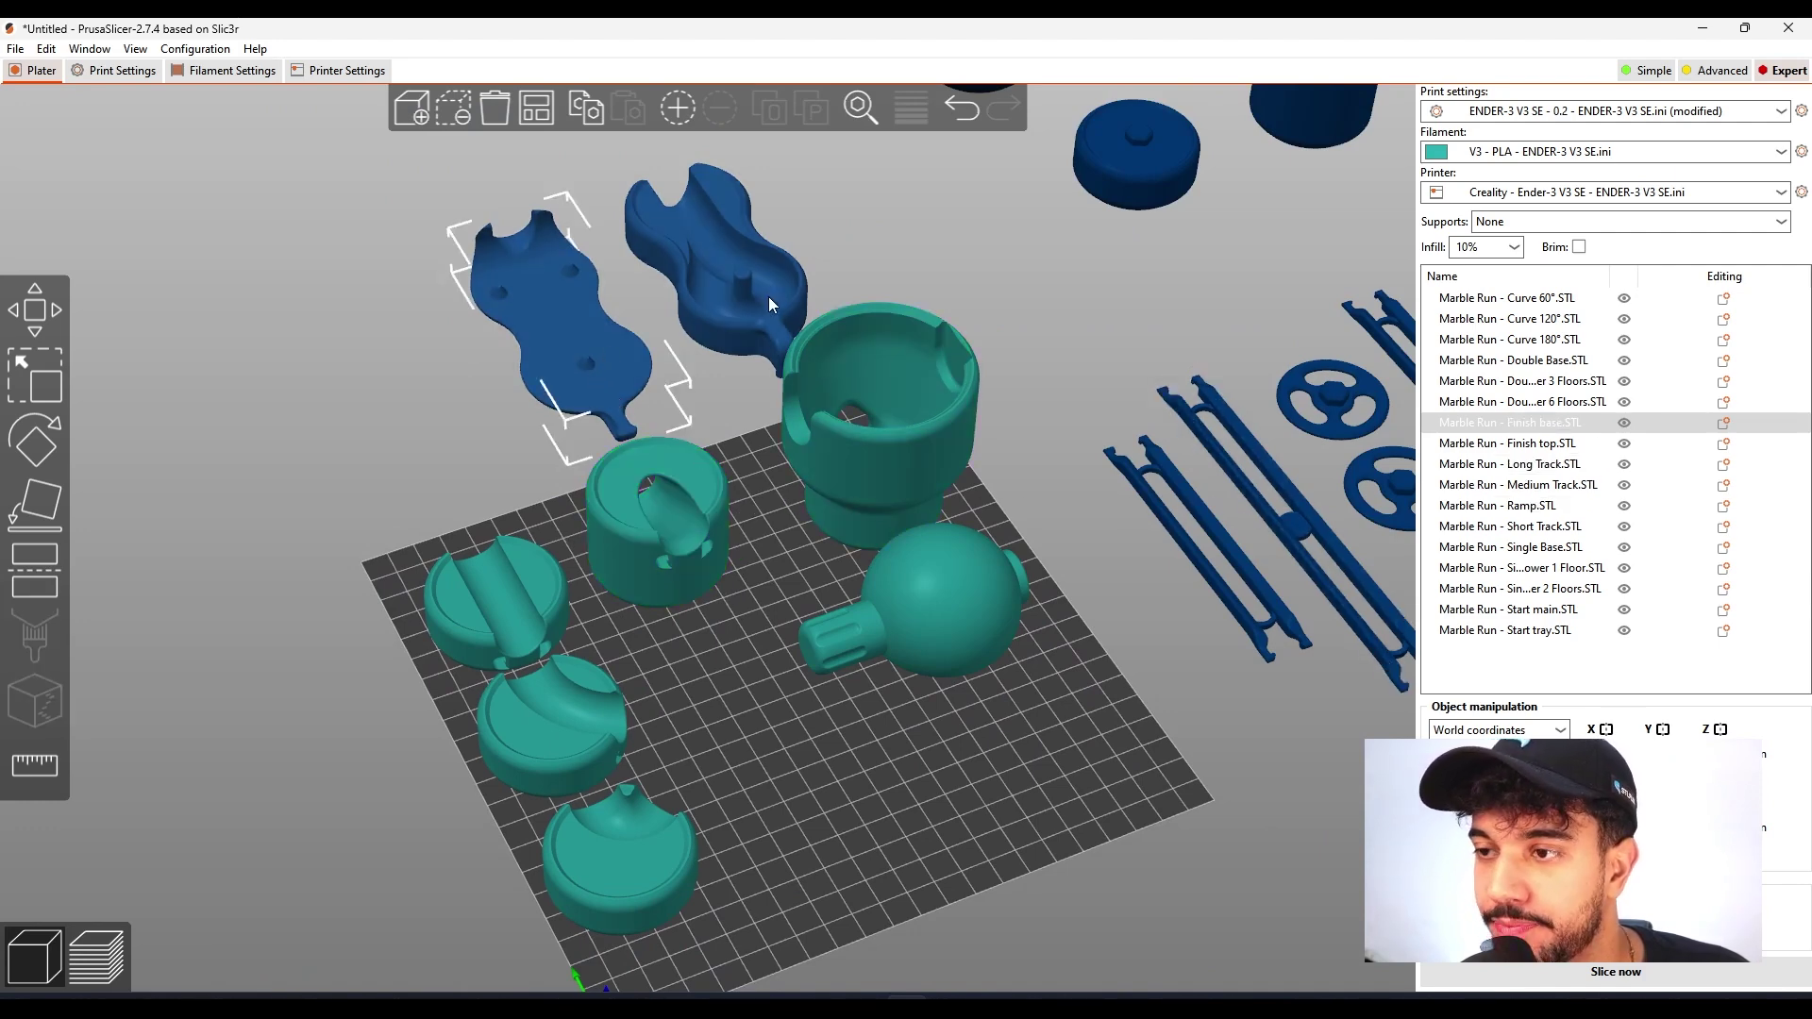
click(543, 323)
click(729, 238)
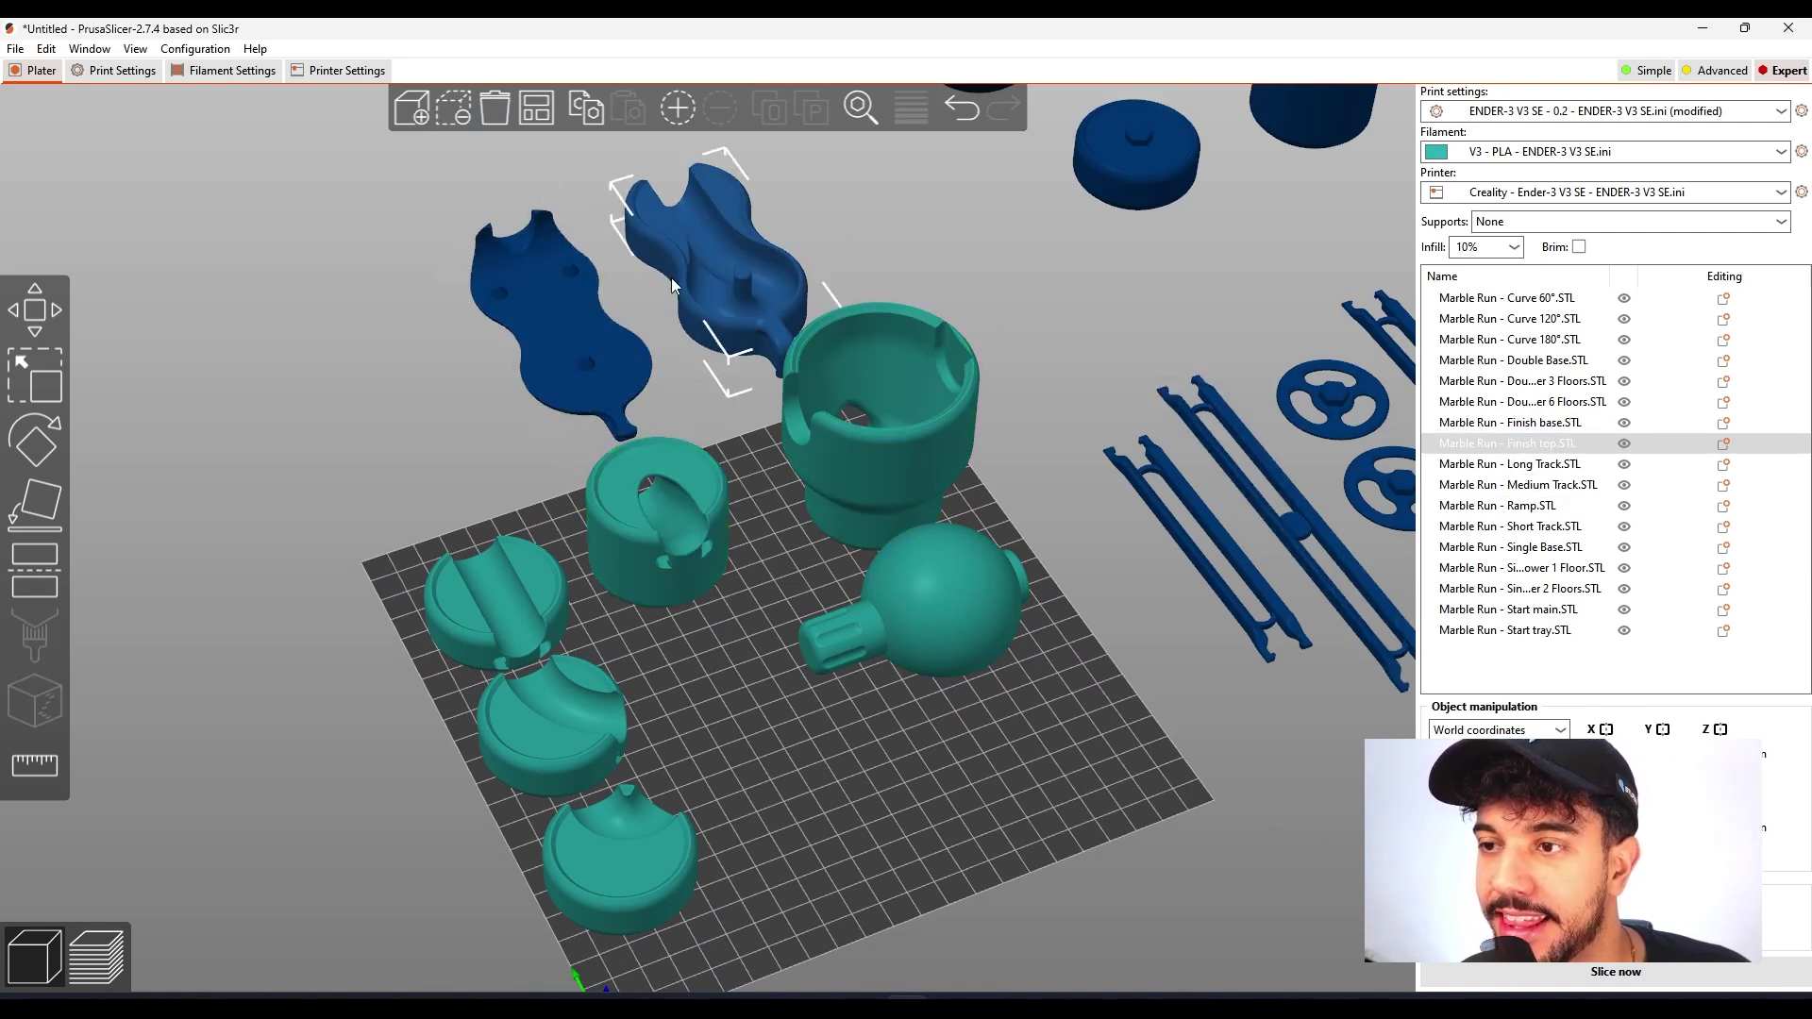
click(557, 318)
click(695, 271)
click(874, 804)
- Move the Finish top model onto the print bed beside the three curves and select the Finish base model
drag(873, 805, 848, 697)
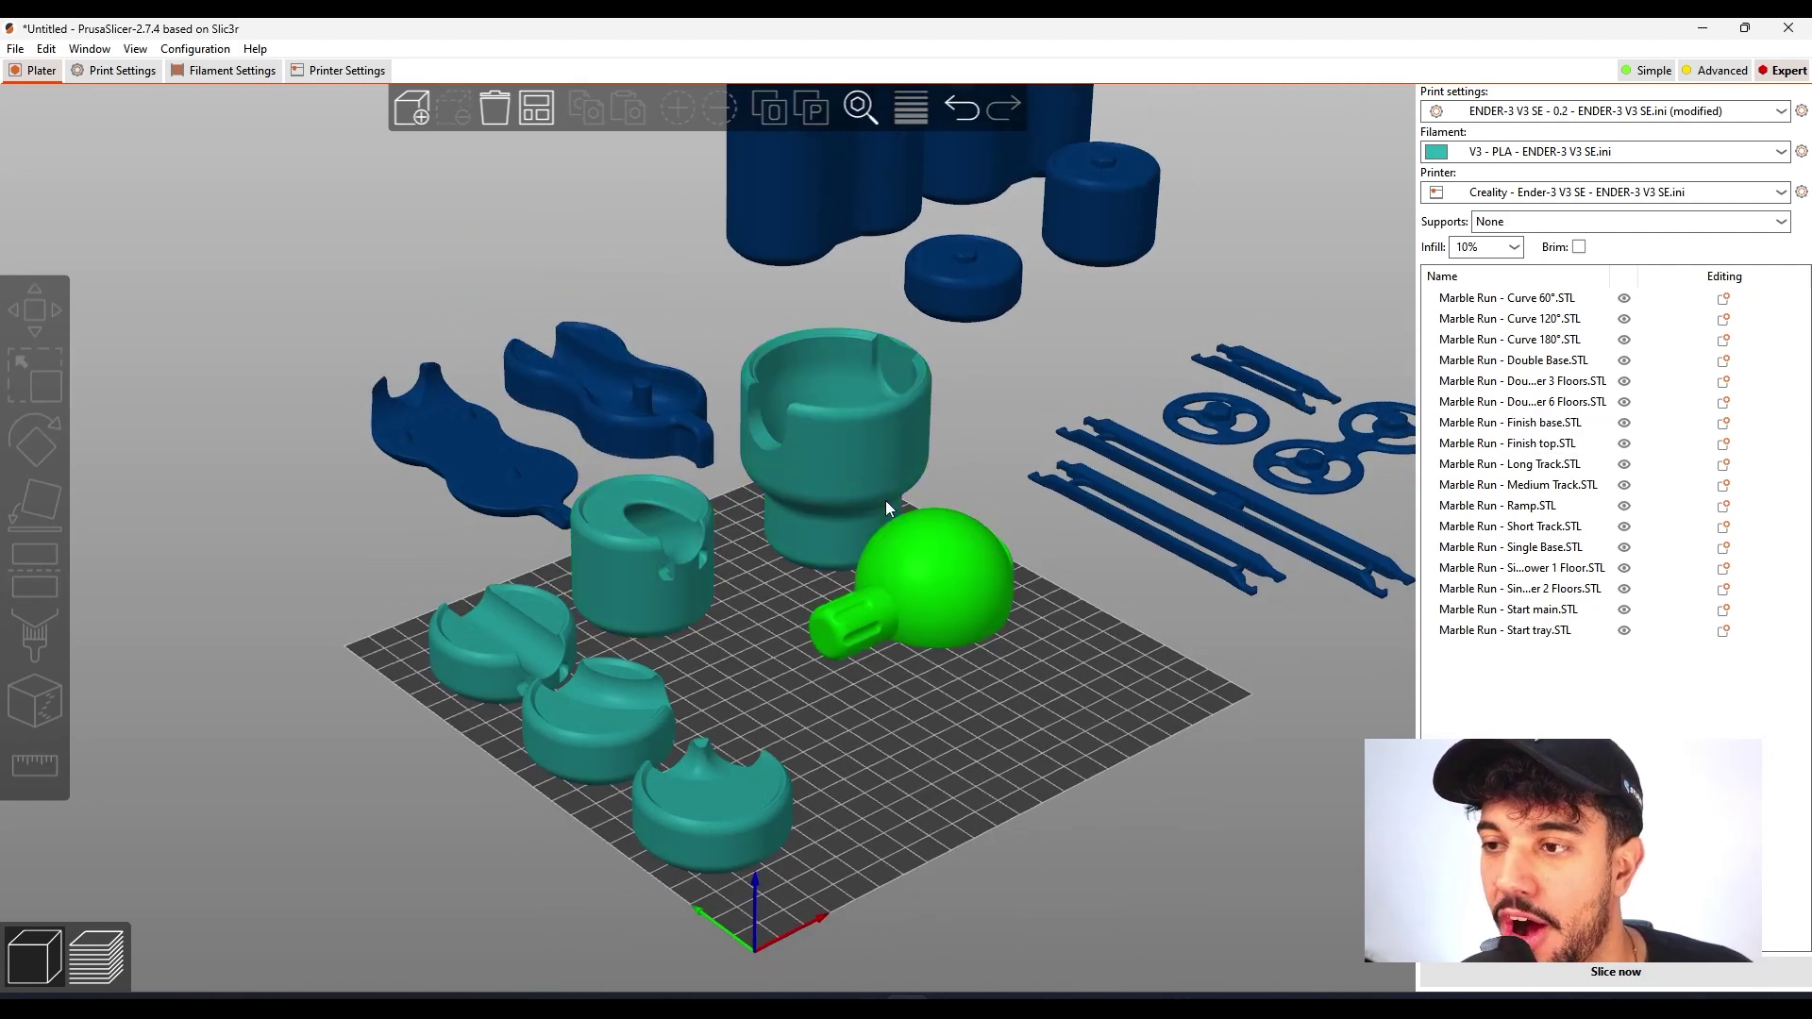
drag(615, 390, 818, 716)
scroll(962, 672, down, 2)
drag(961, 672, 881, 716)
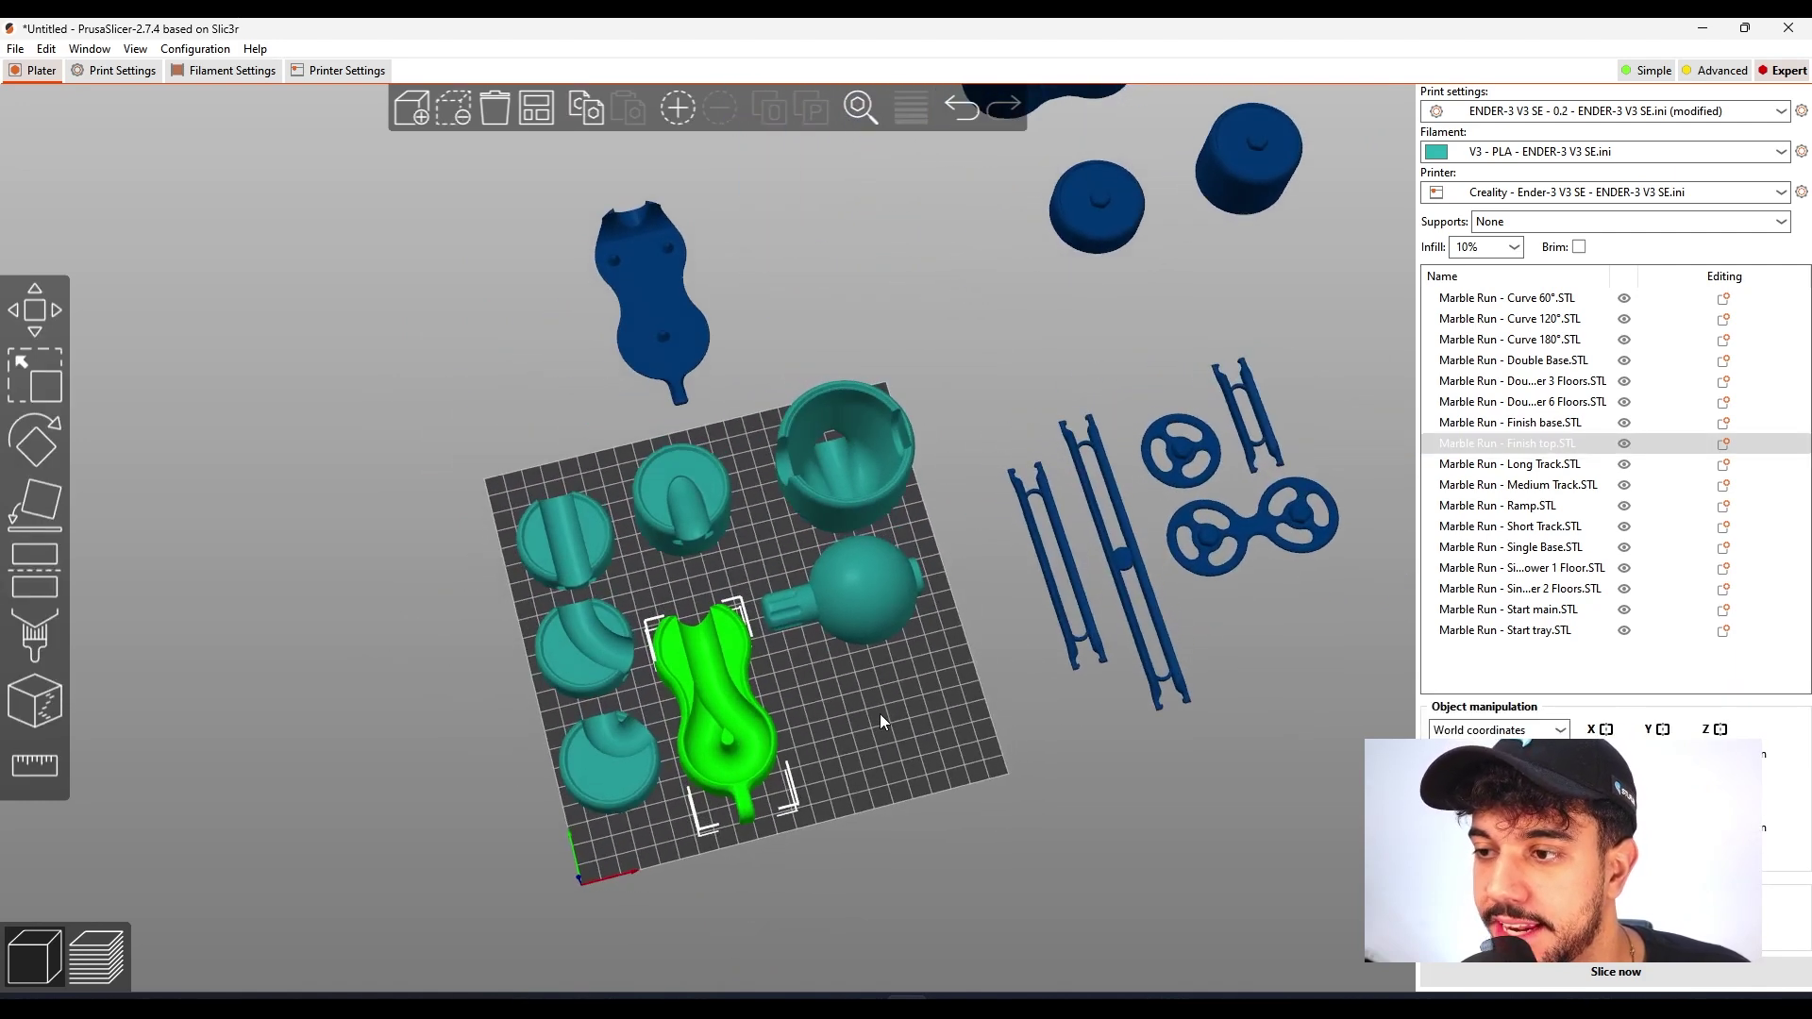
click(670, 357)
mouse_move(669, 338)
mouse_down()
mouse_move(747, 633)
mouse_move(851, 747)
mouse_move(661, 344)
mouse_up()
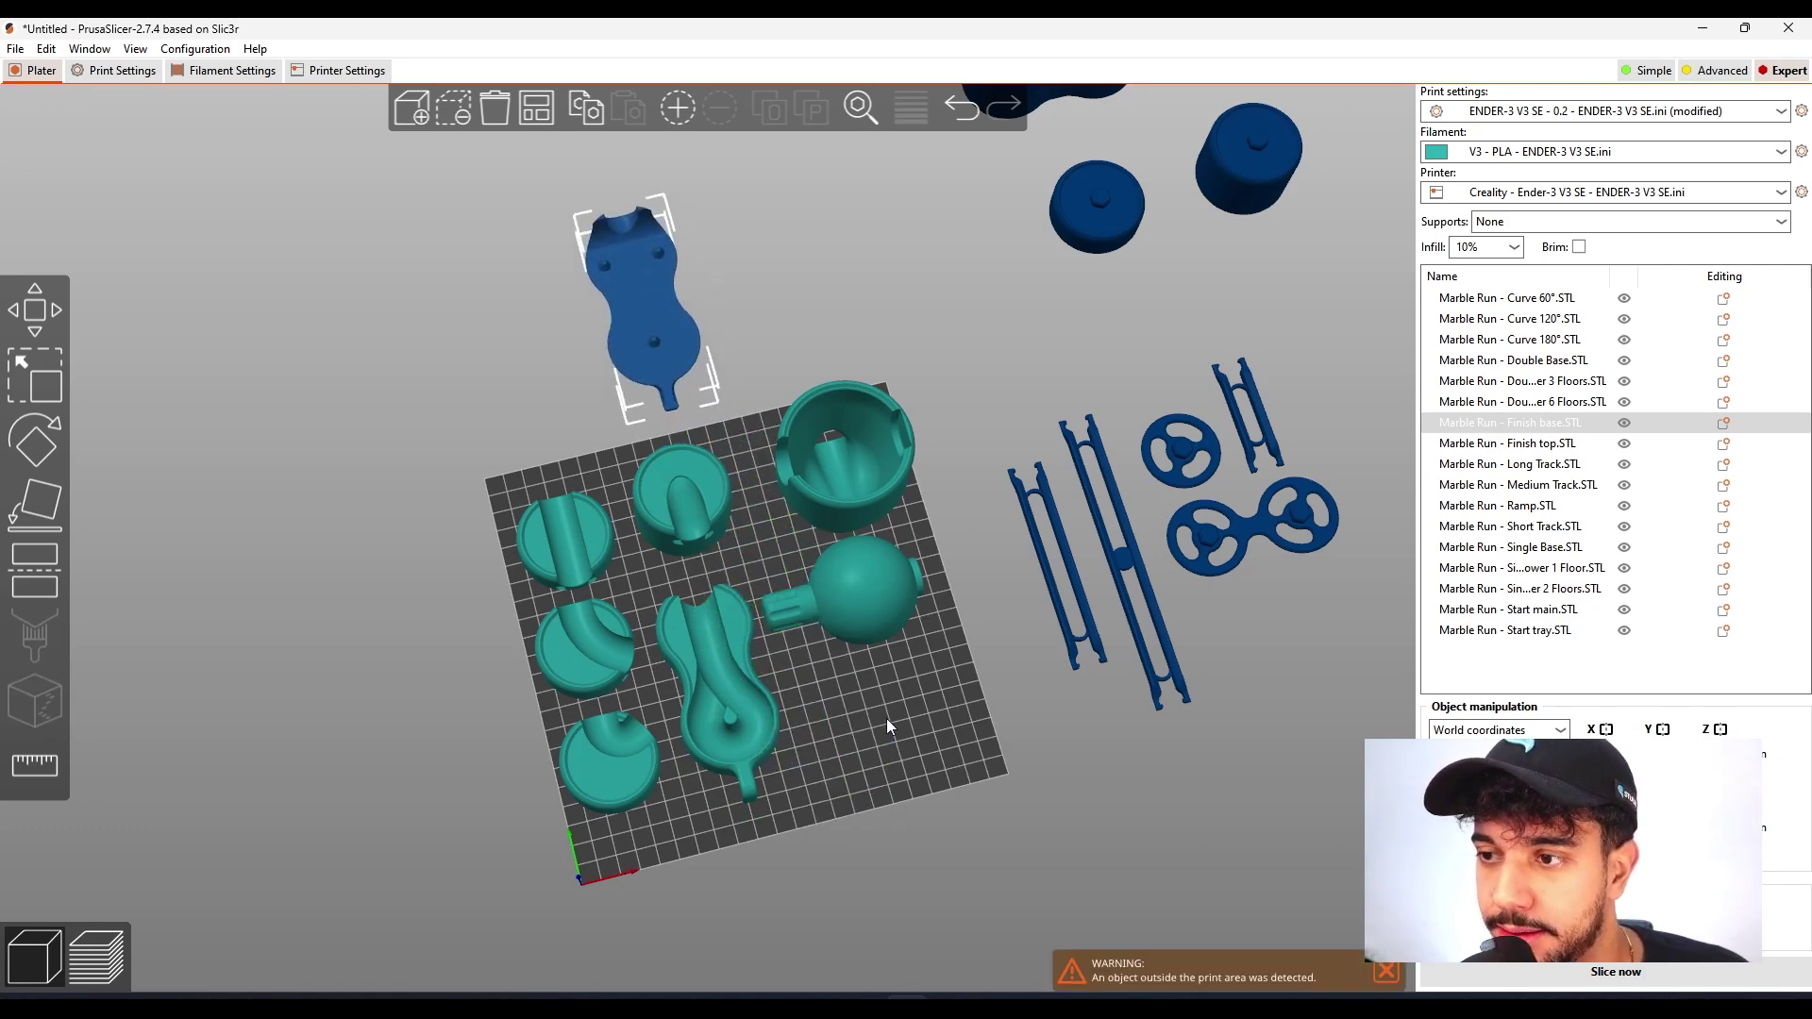
drag(885, 717, 896, 679)
- Review the layer and perimeter settings and the infill settings, and return to the 3D plate
click(115, 69)
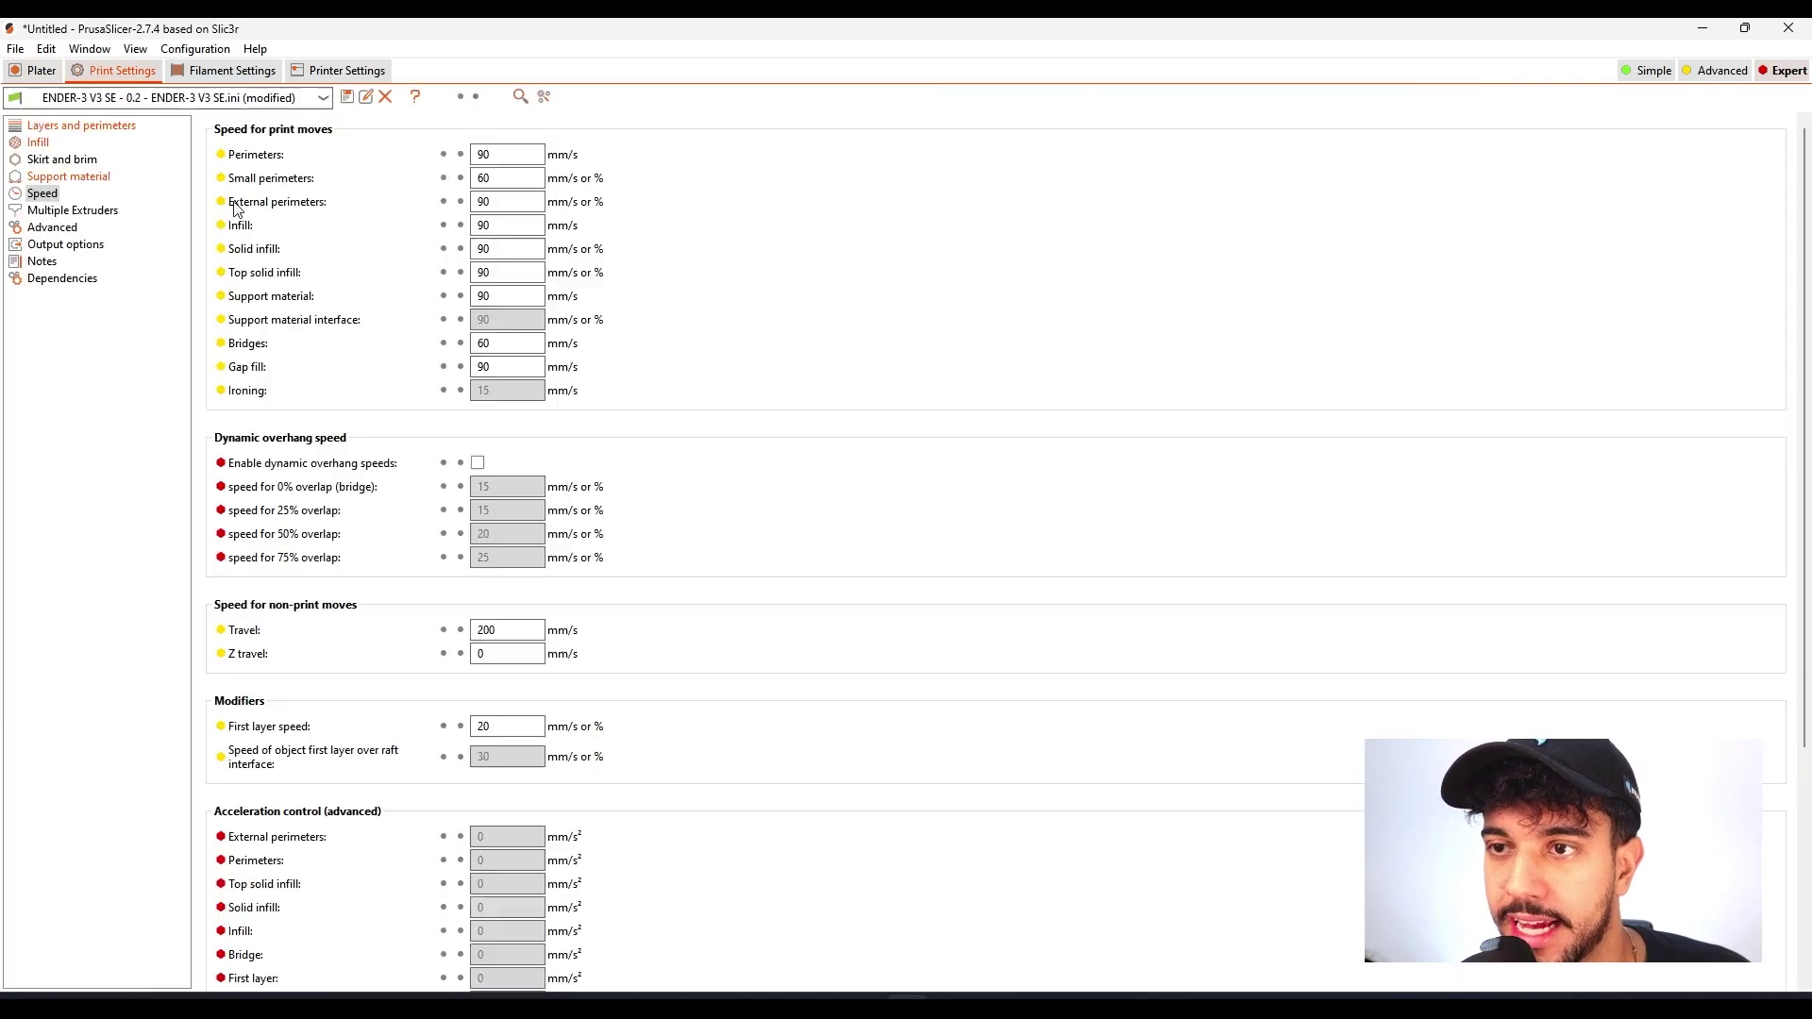
click(92, 131)
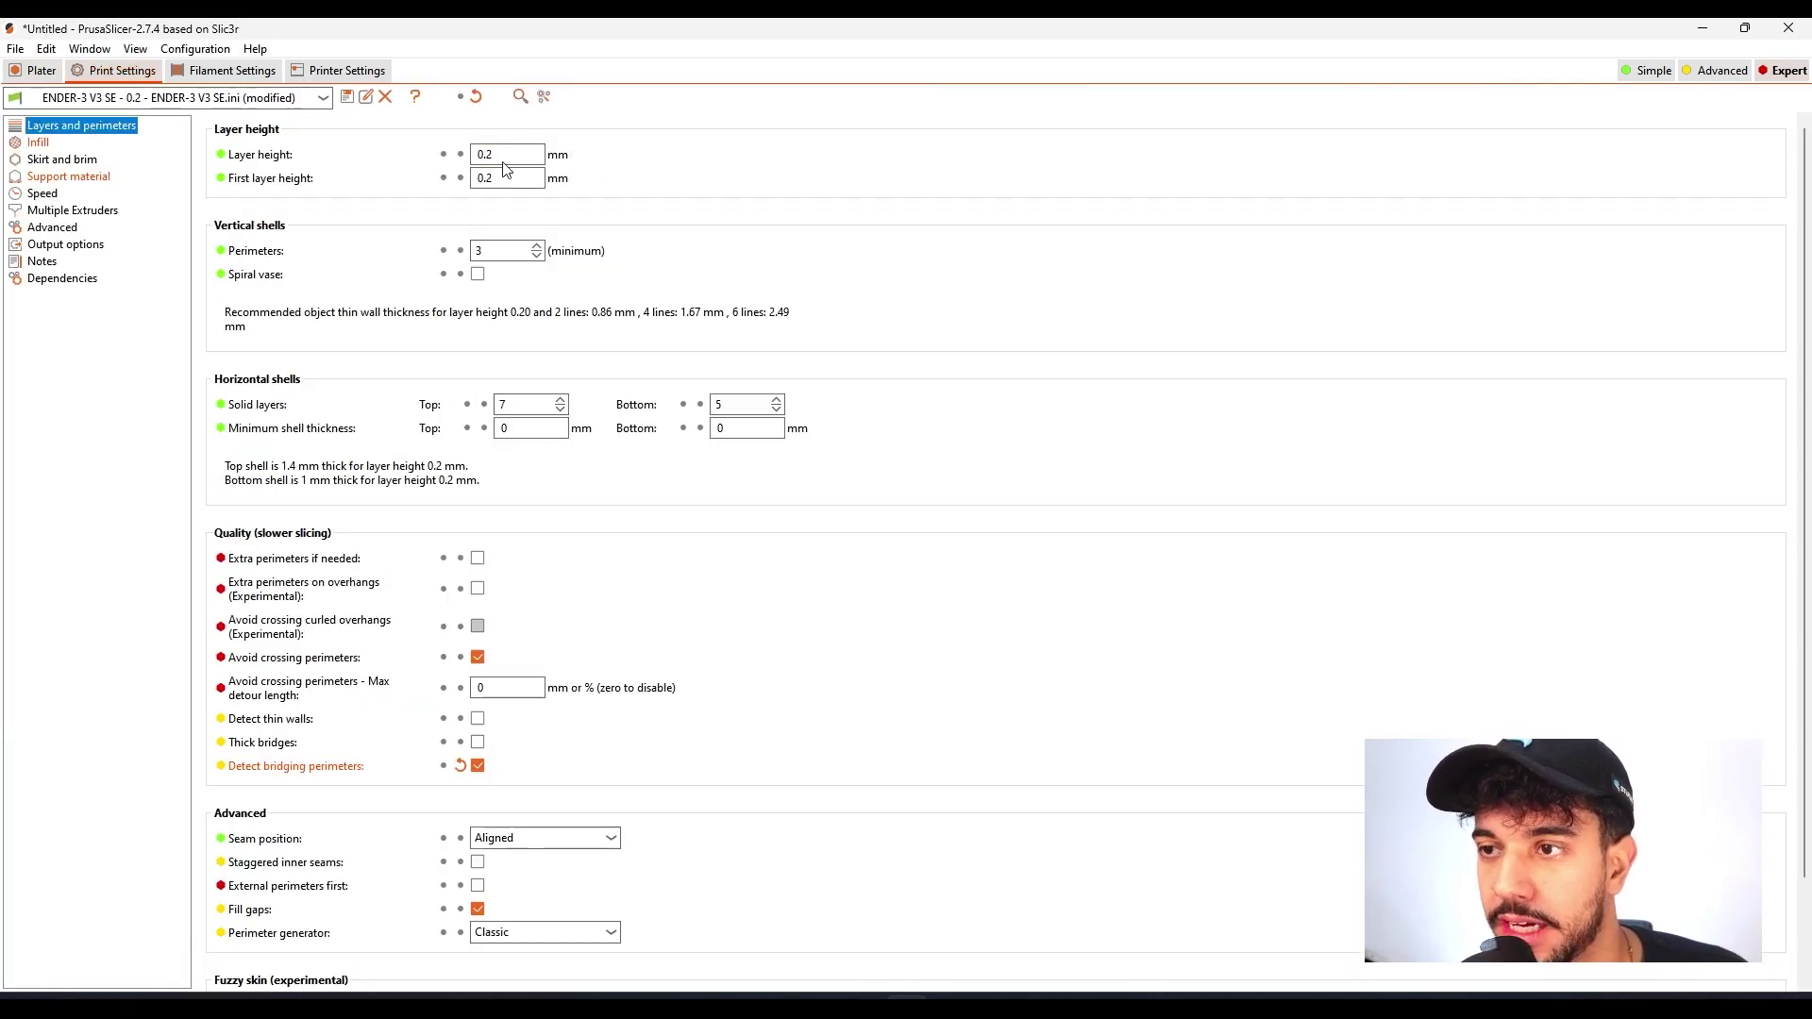
click(70, 142)
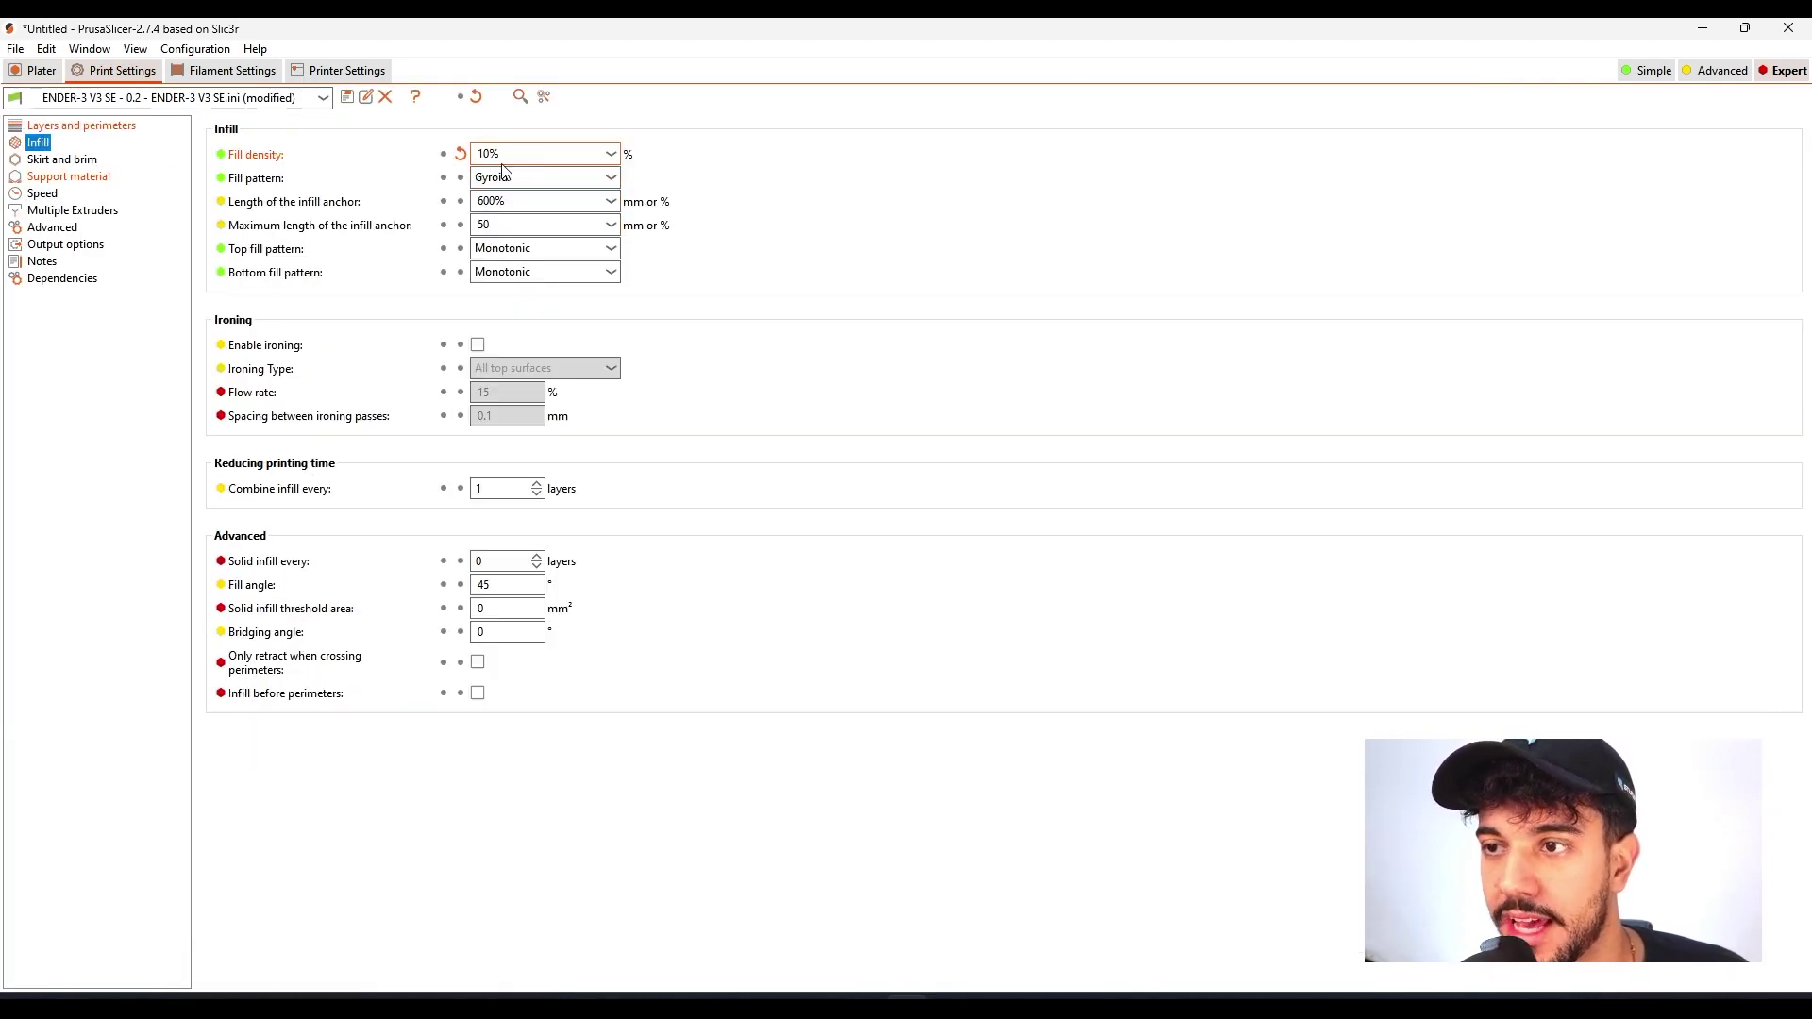
click(76, 180)
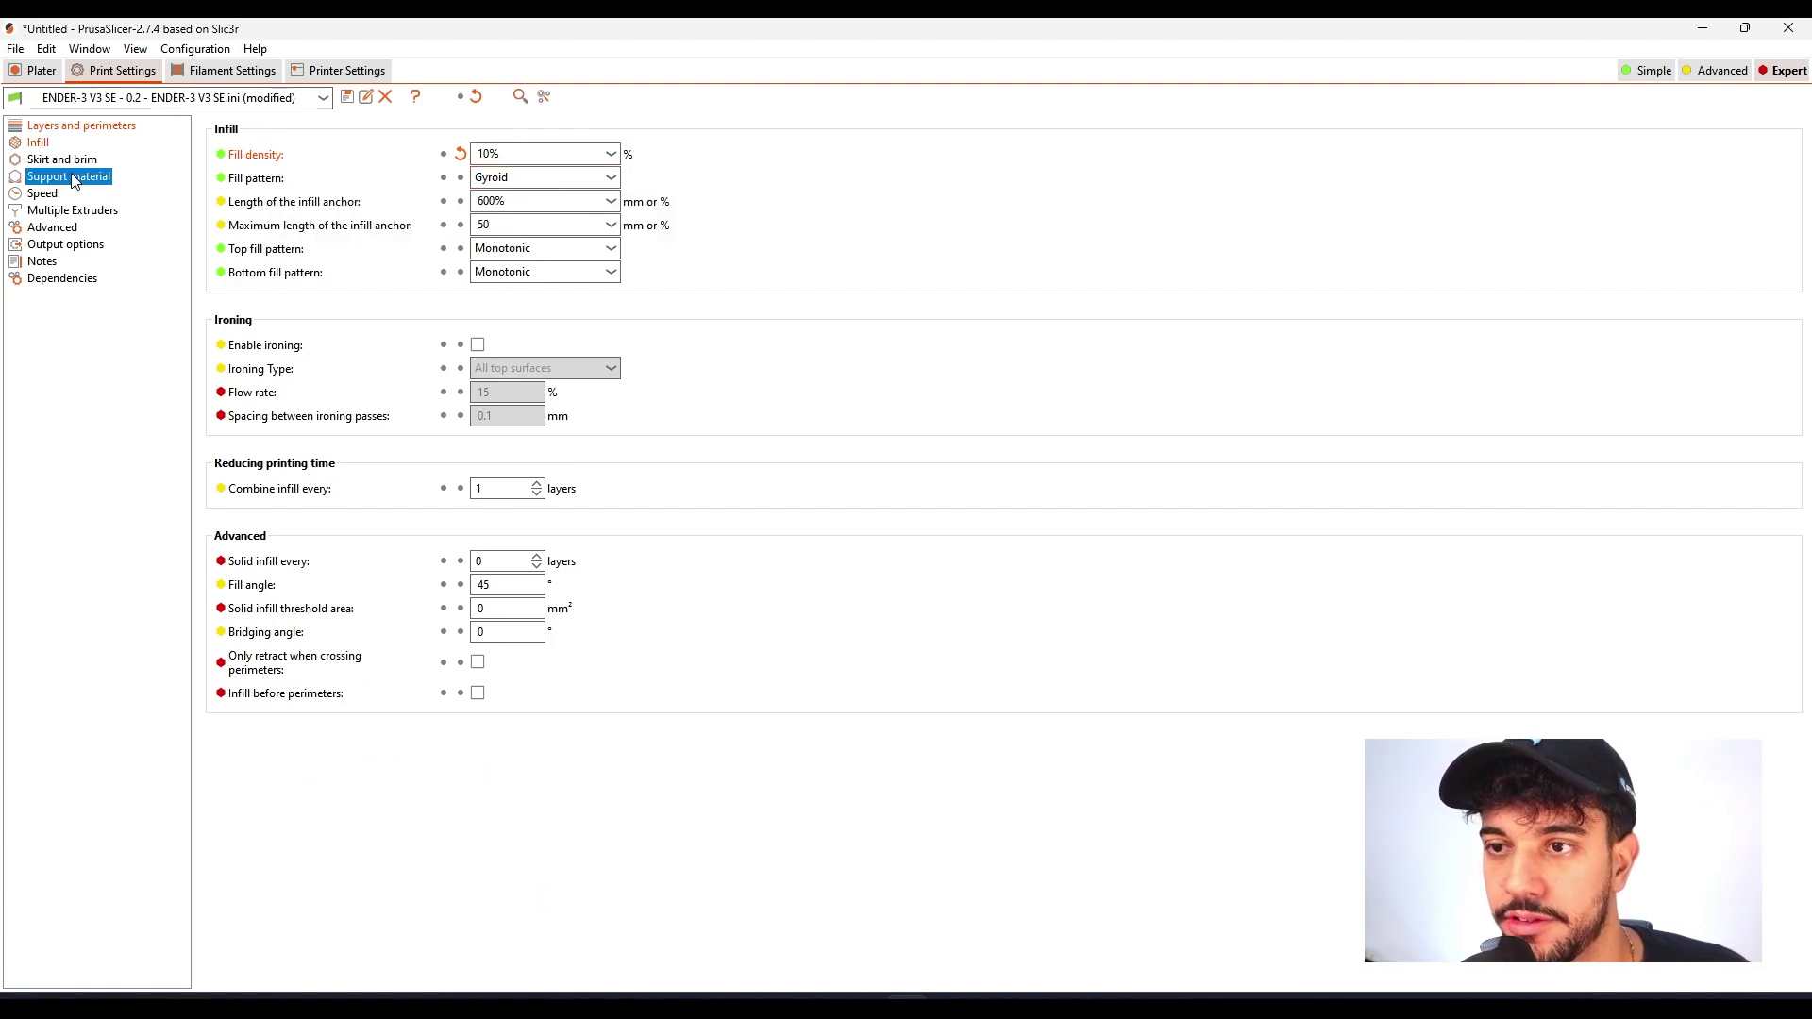
click(42, 73)
- Dismiss the print-area warning and place the Finish base model on the bed in front of the Start tray, turned to fit the free space
scroll(737, 533, up, 2)
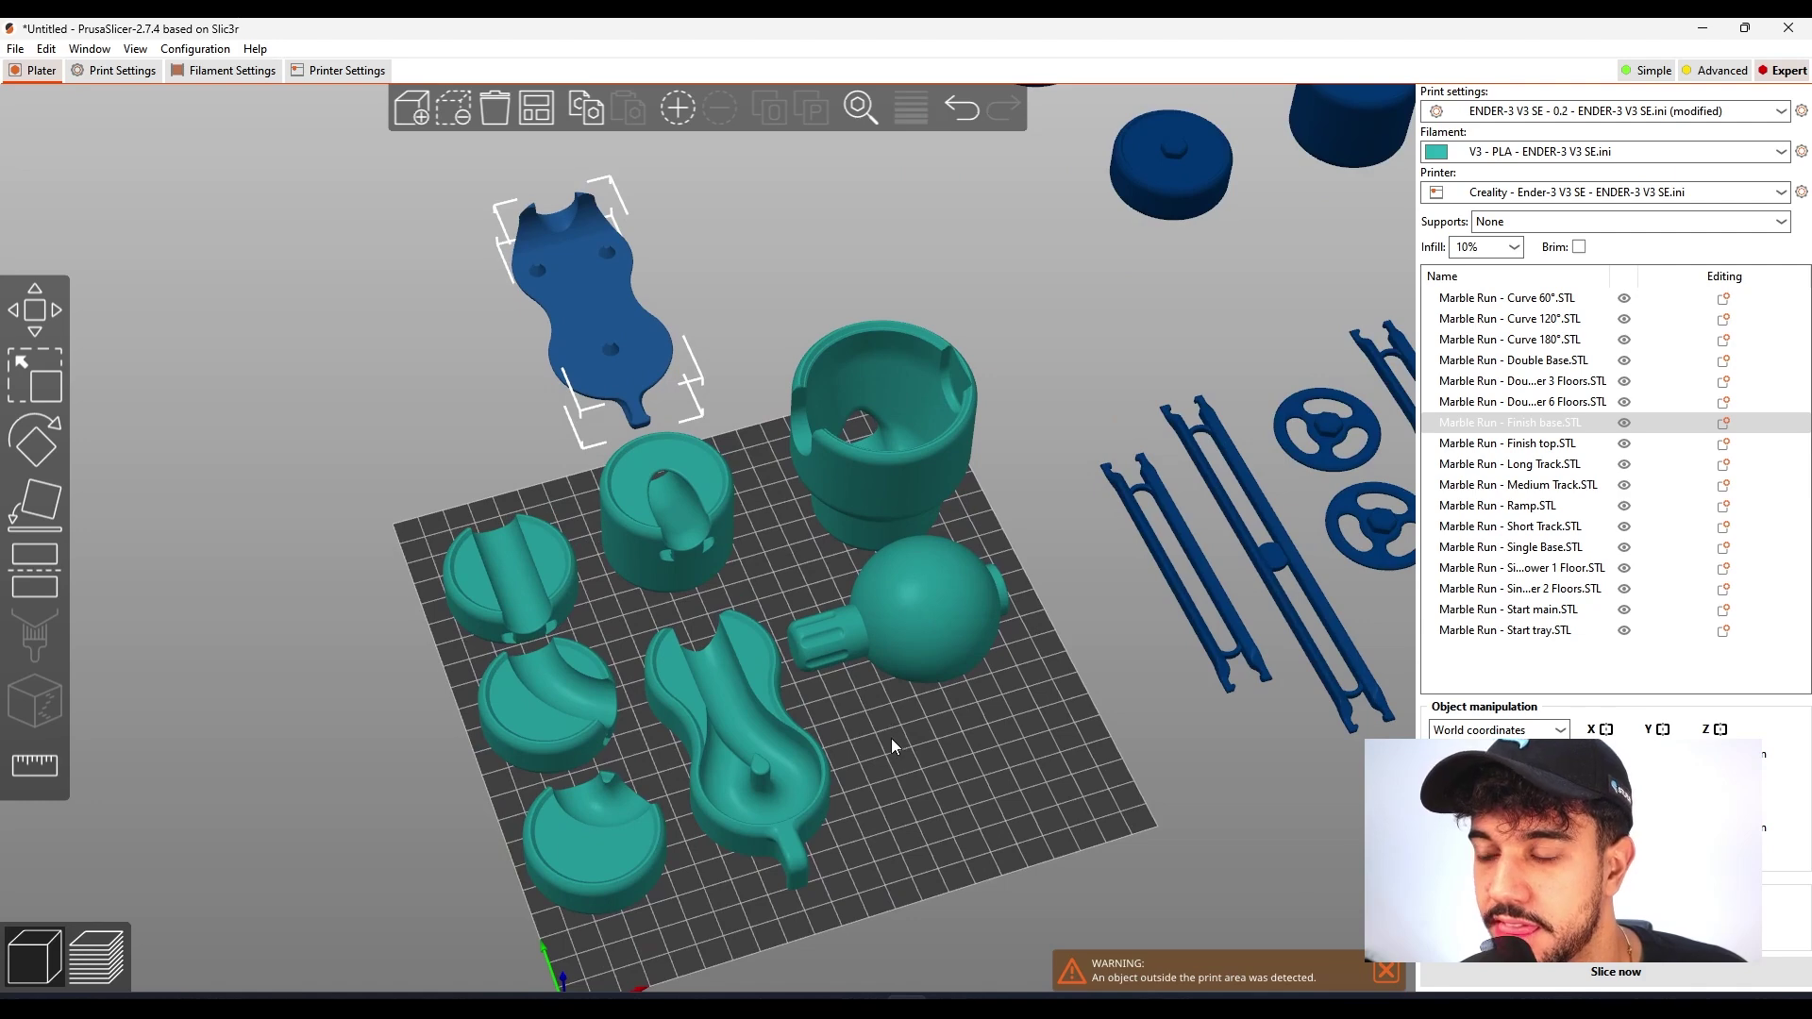
scroll(894, 739, up, 3)
drag(896, 704, 899, 704)
click(1386, 970)
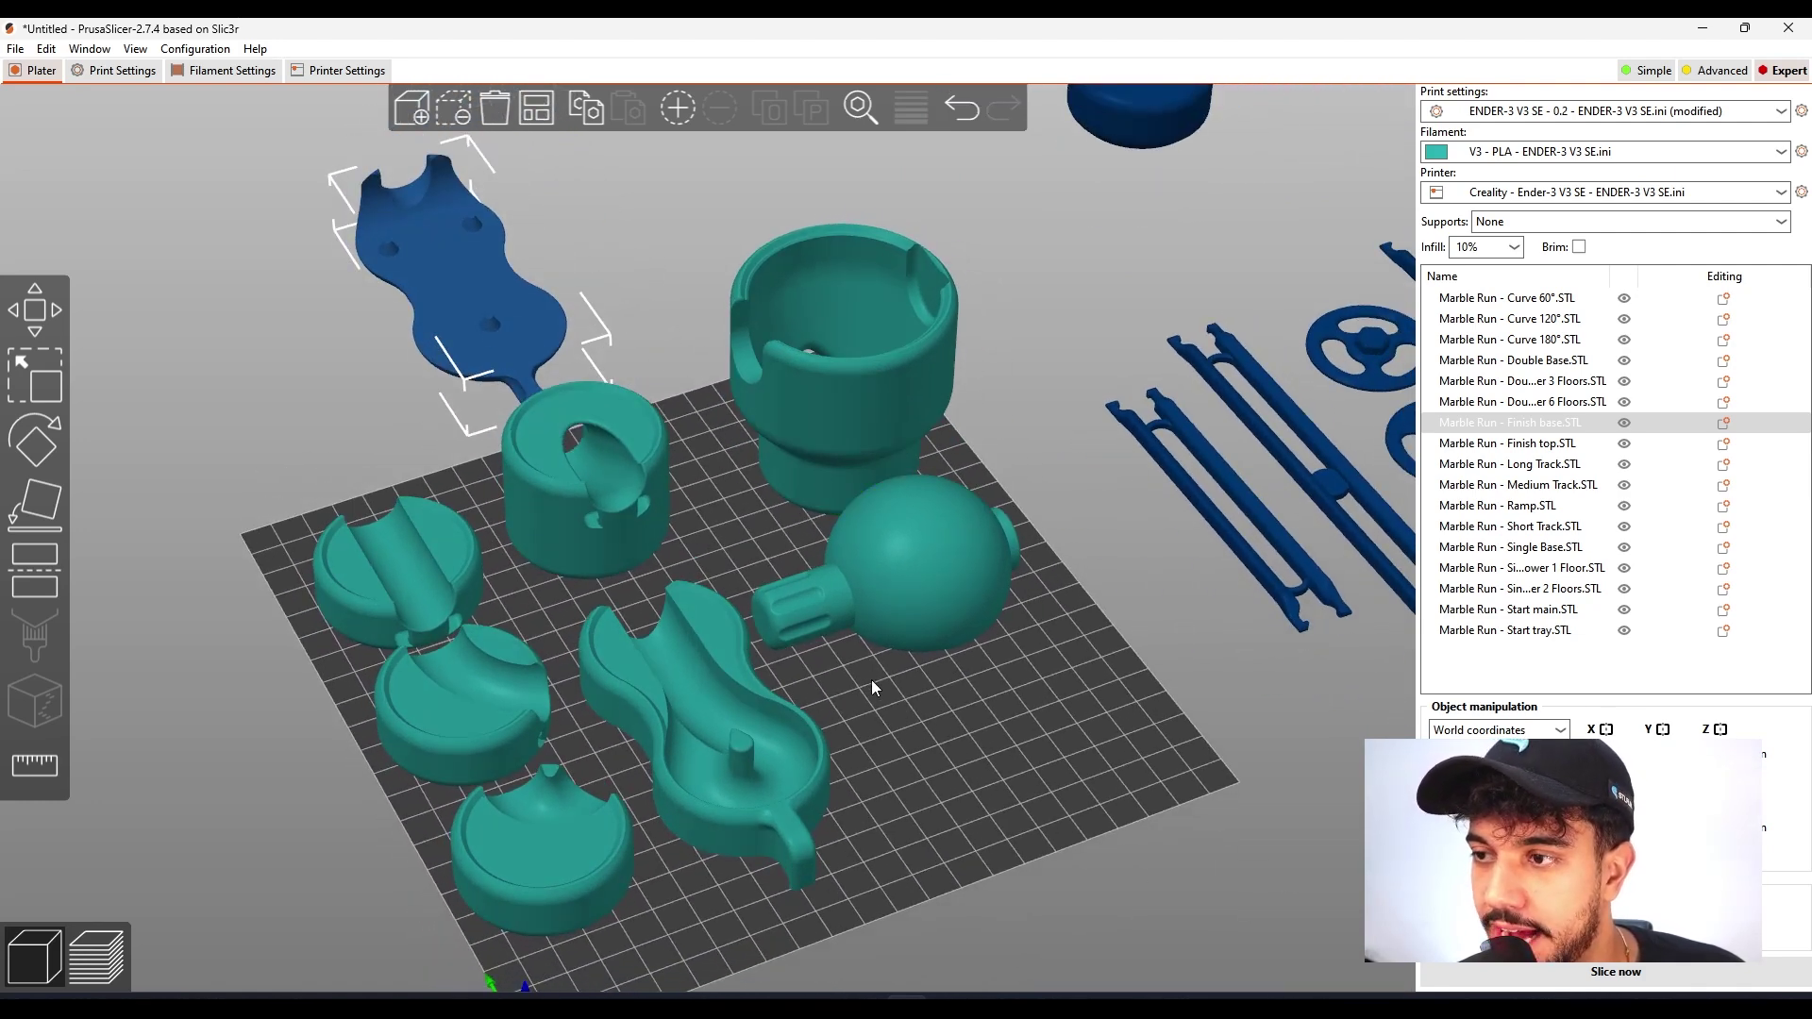
scroll(862, 670, down, 3)
drag(863, 670, 897, 678)
scroll(328, 421, up, 3)
drag(327, 420, 1133, 722)
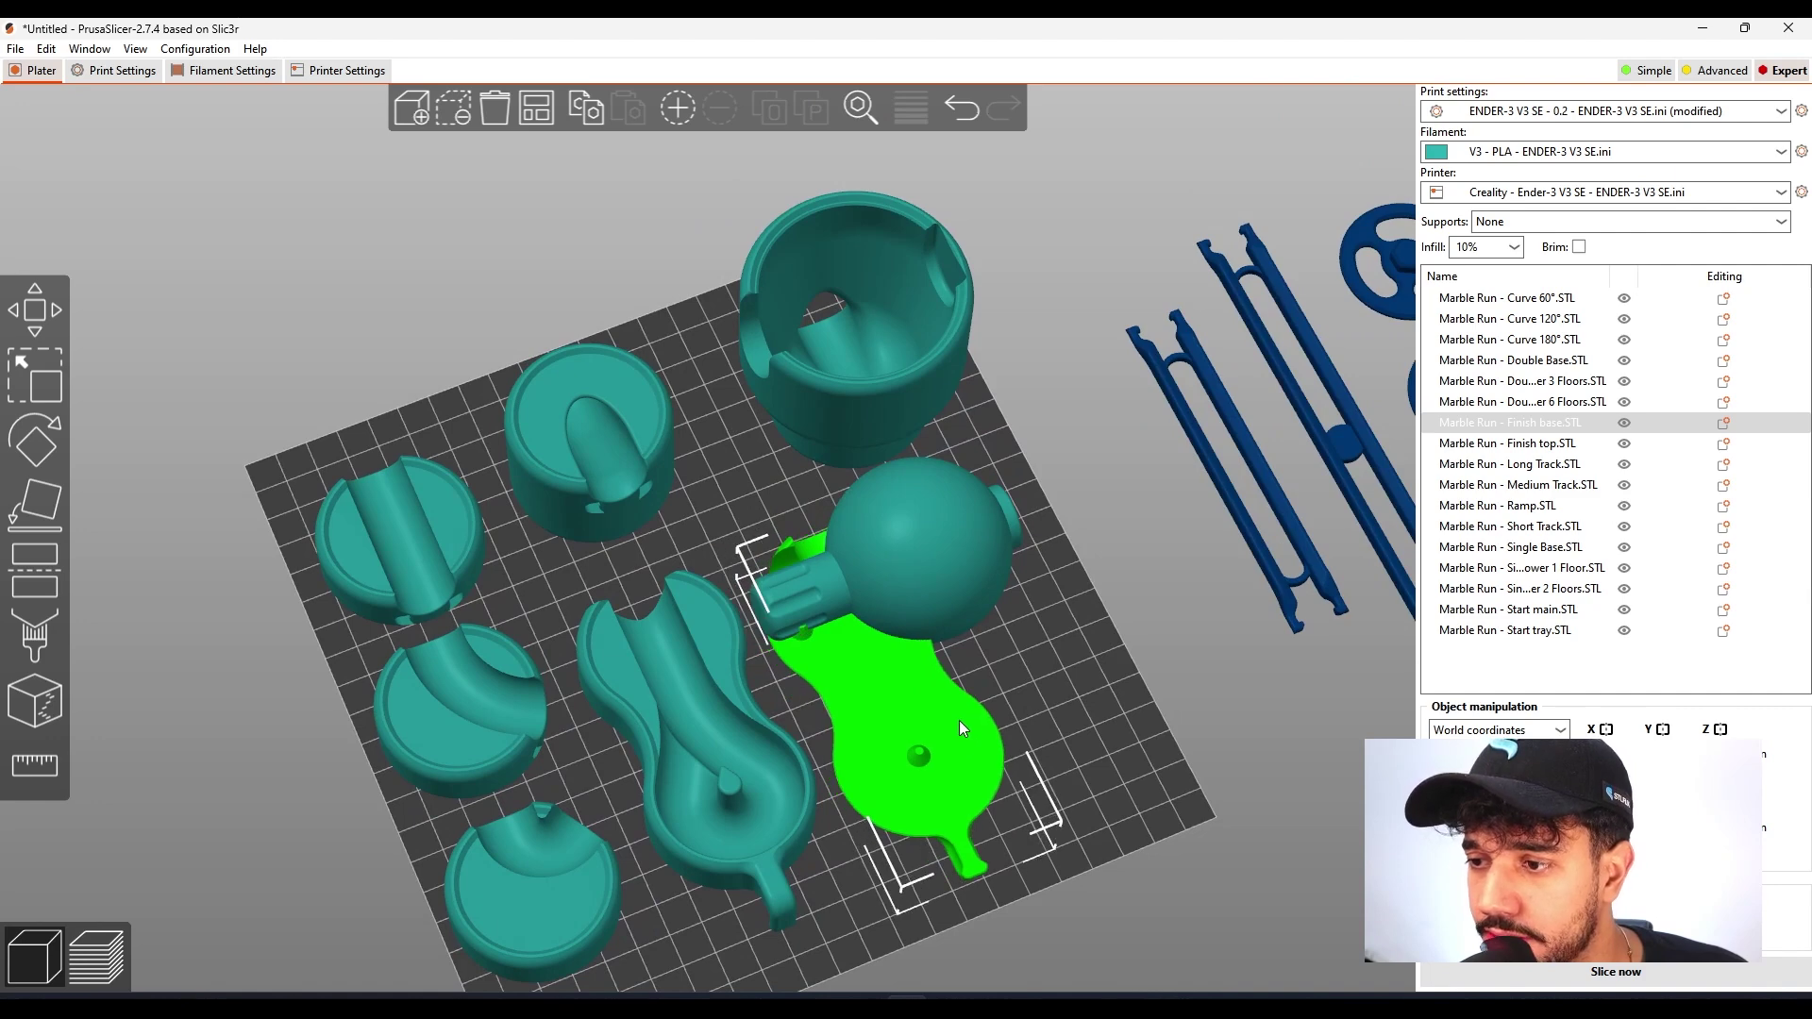
drag(963, 548, 857, 491)
drag(886, 701, 990, 740)
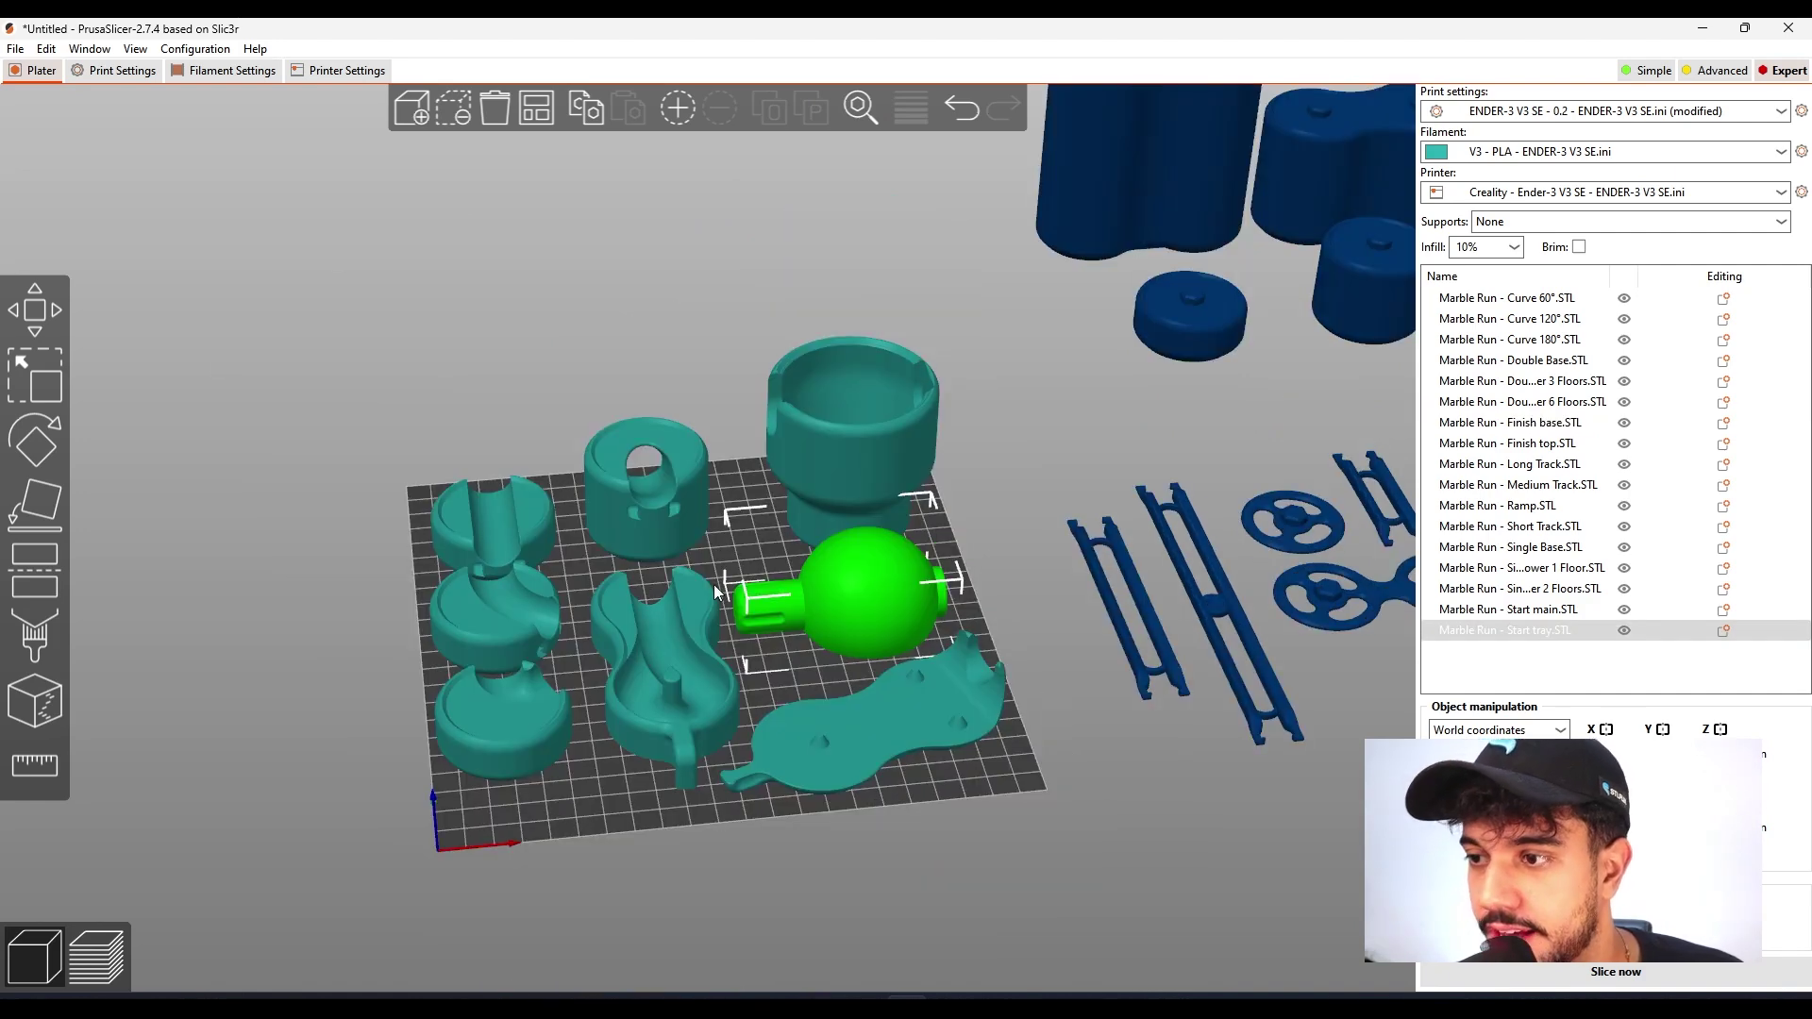
- Examine the plate arrangement, checking the Start main, Finish base, Finish top and Ramp models in turn
drag(594, 773, 598, 793)
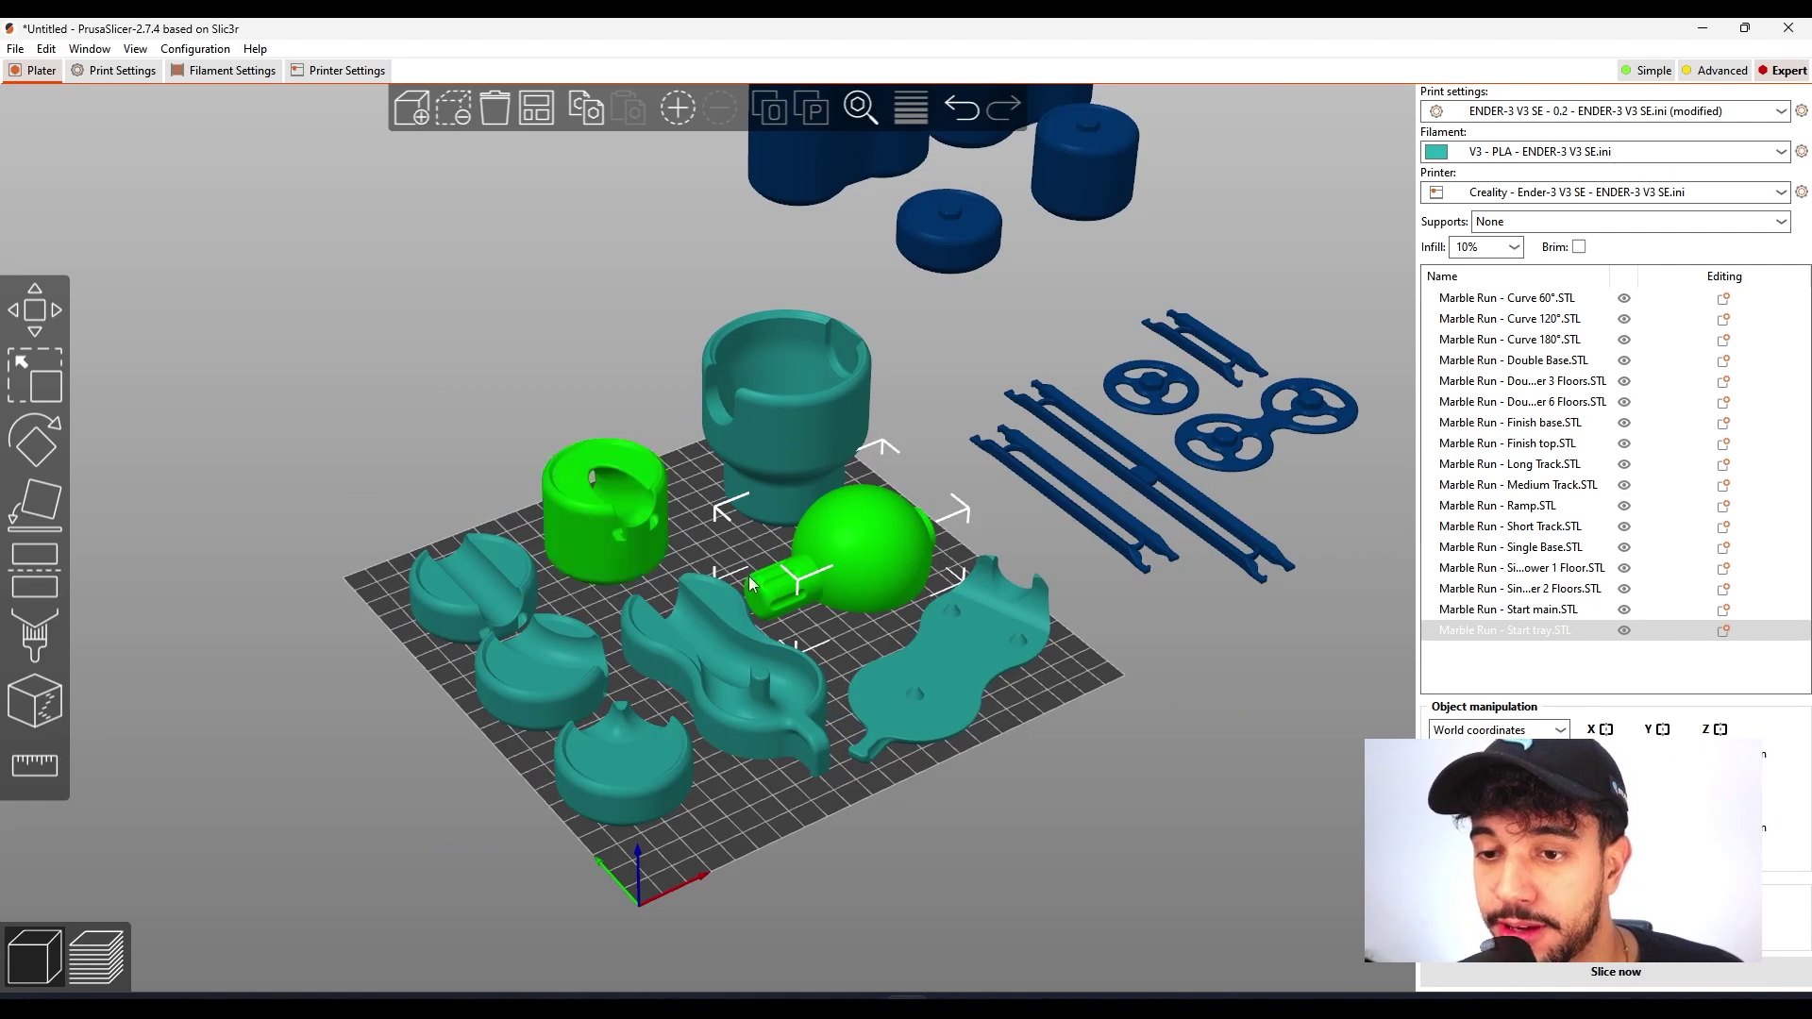
click(1052, 766)
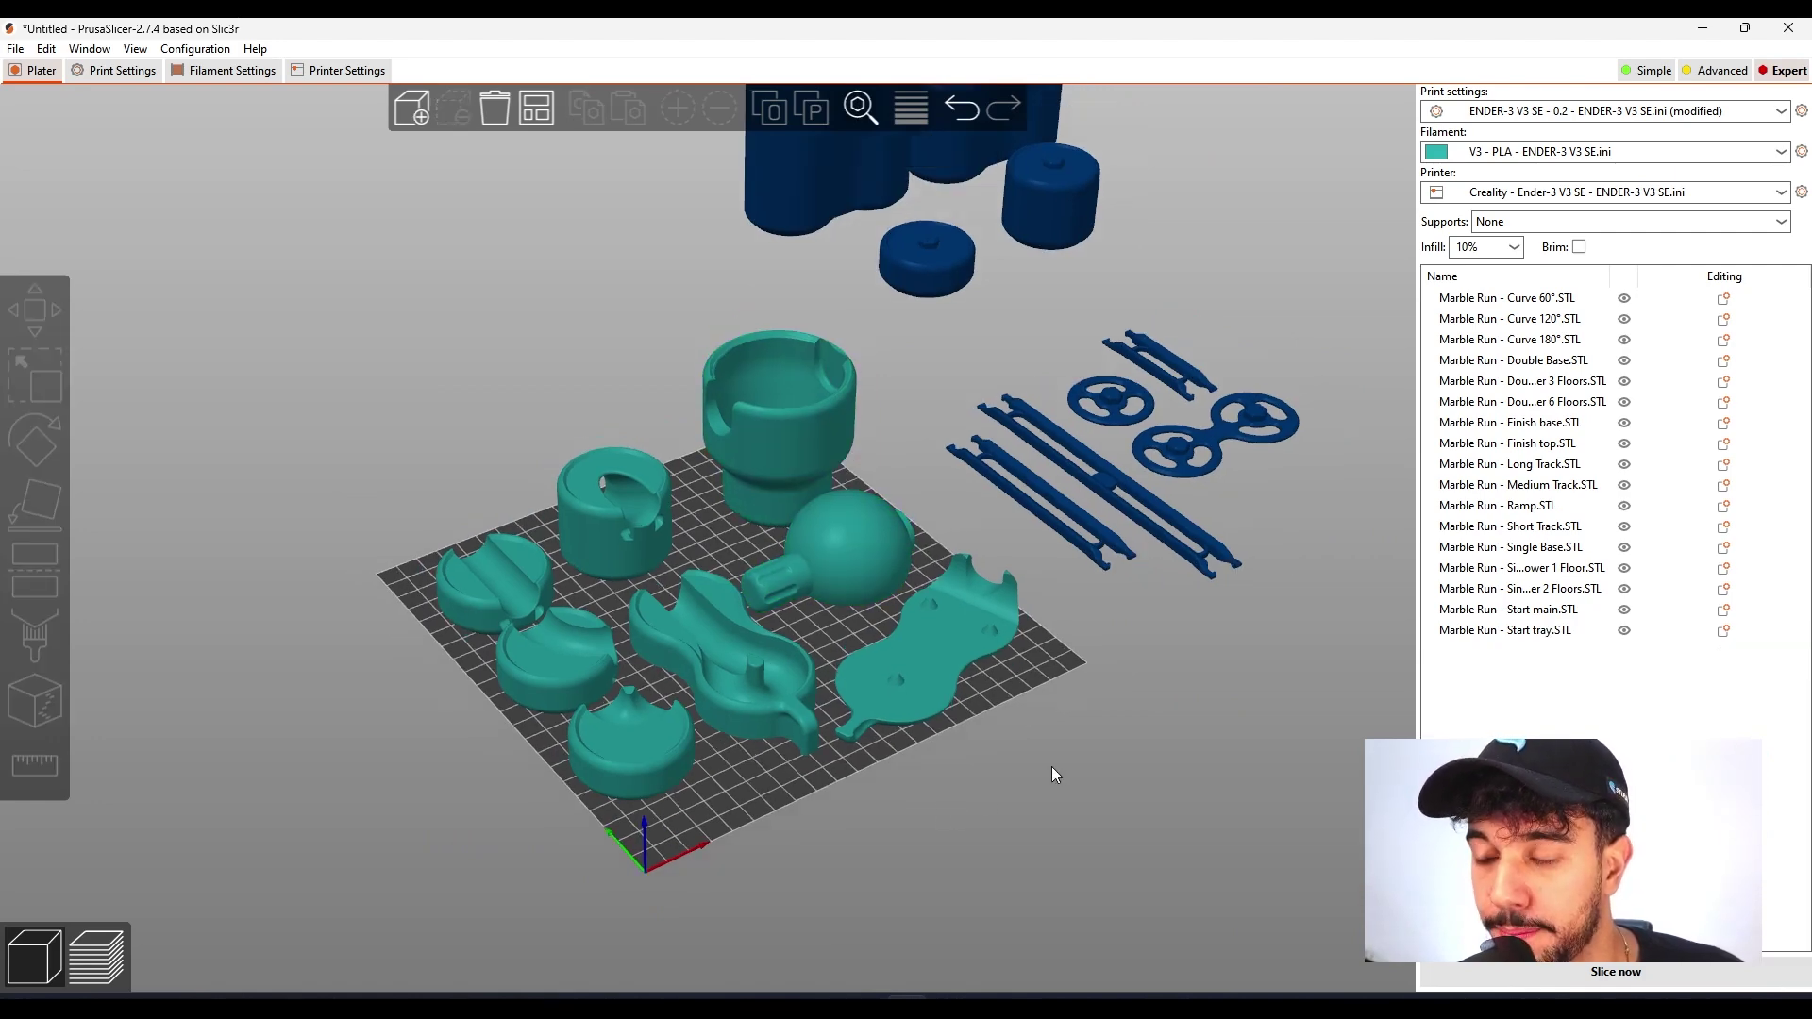
drag(1051, 766, 885, 799)
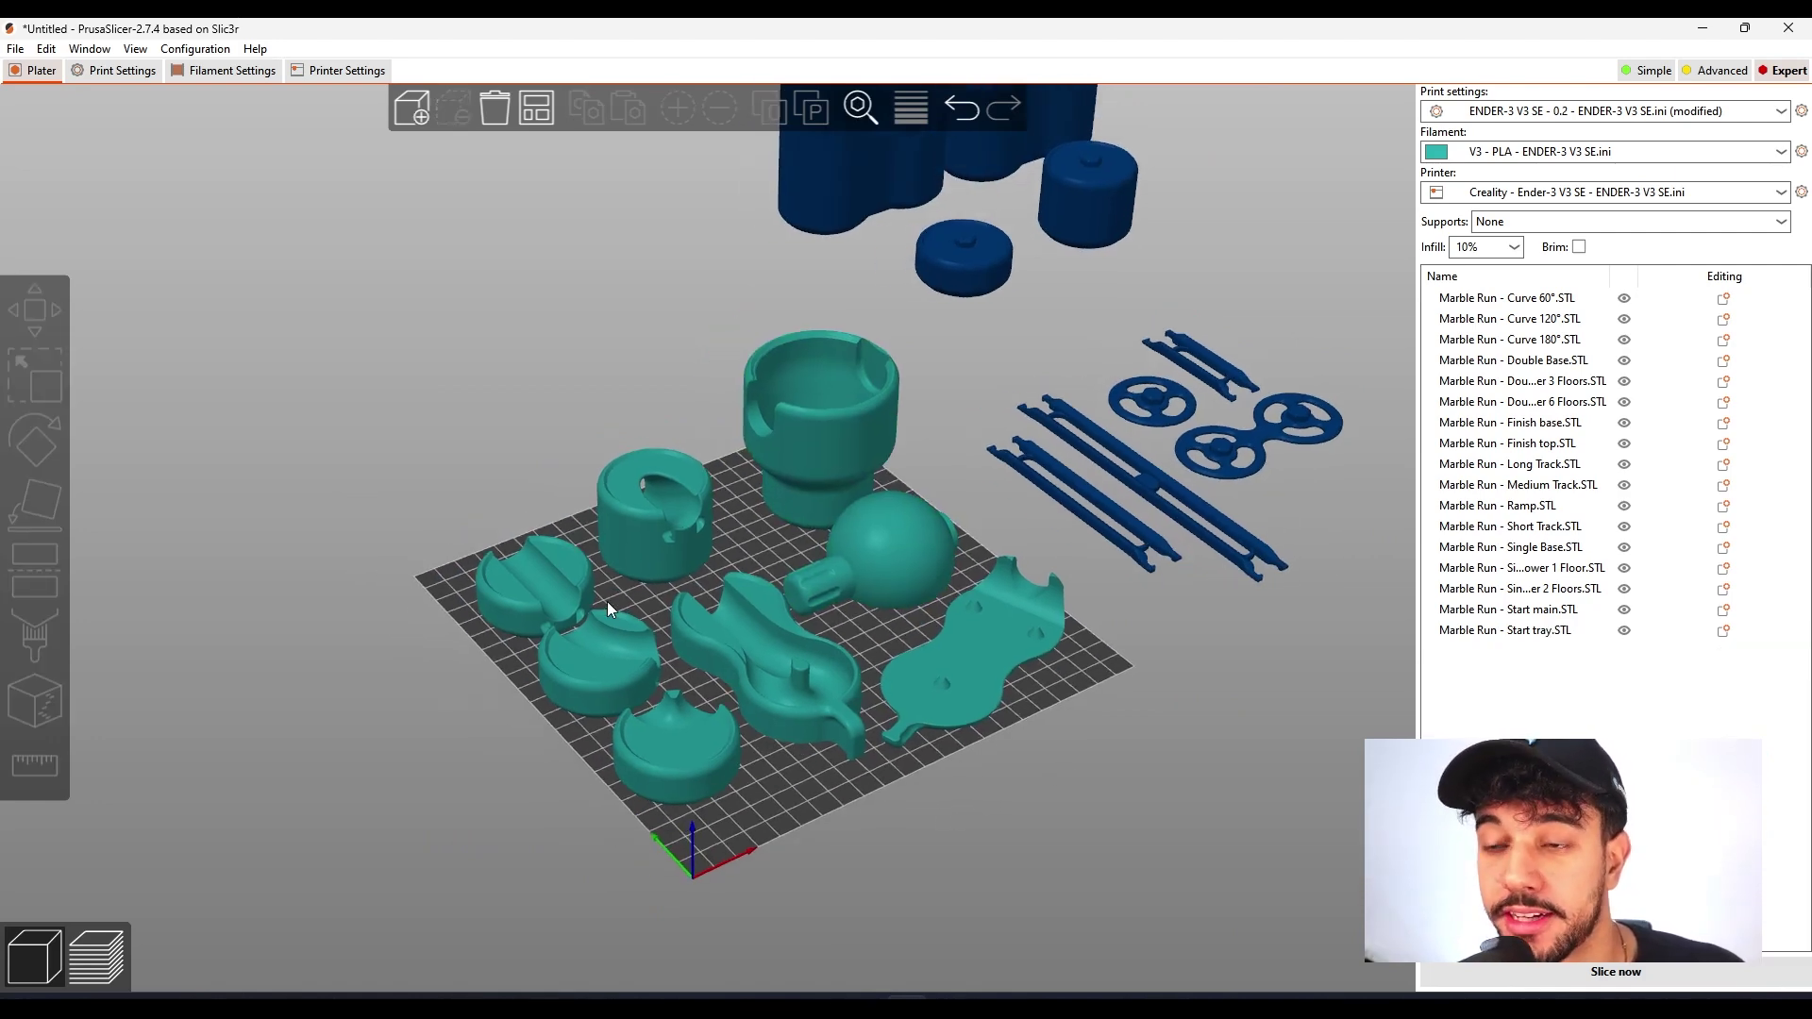
click(589, 582)
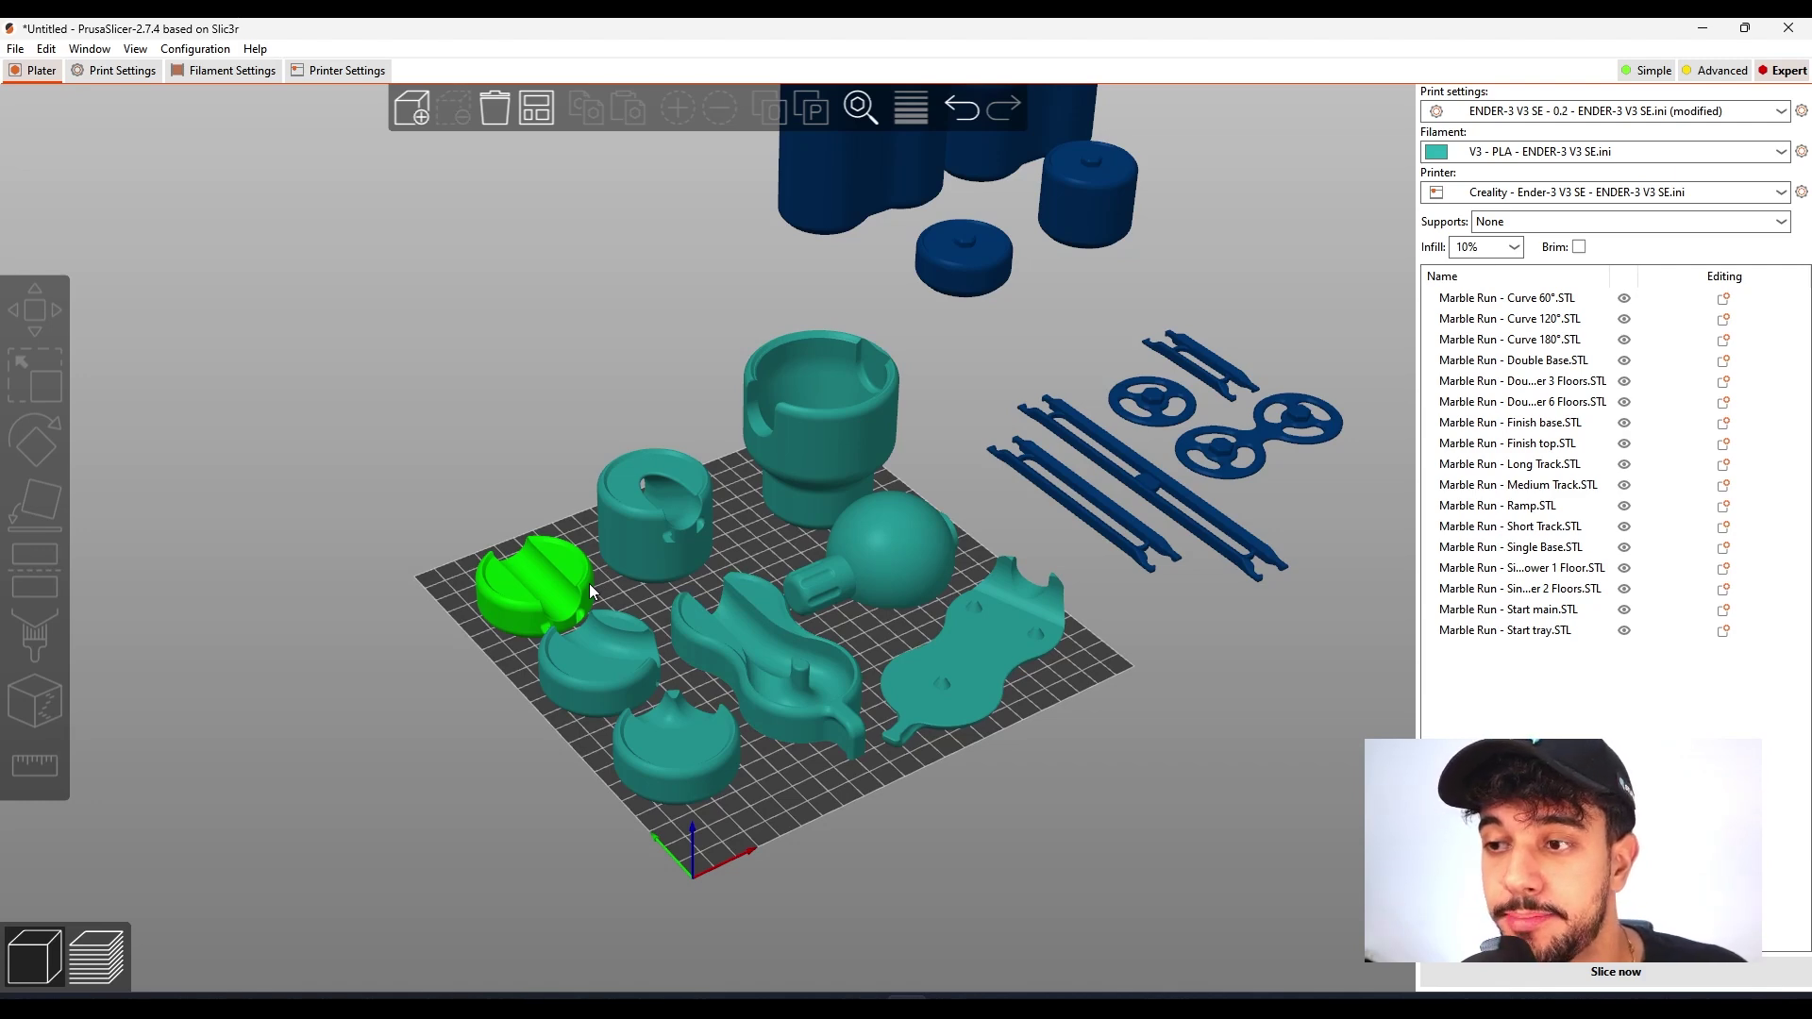
click(820, 685)
click(892, 684)
click(831, 677)
click(823, 449)
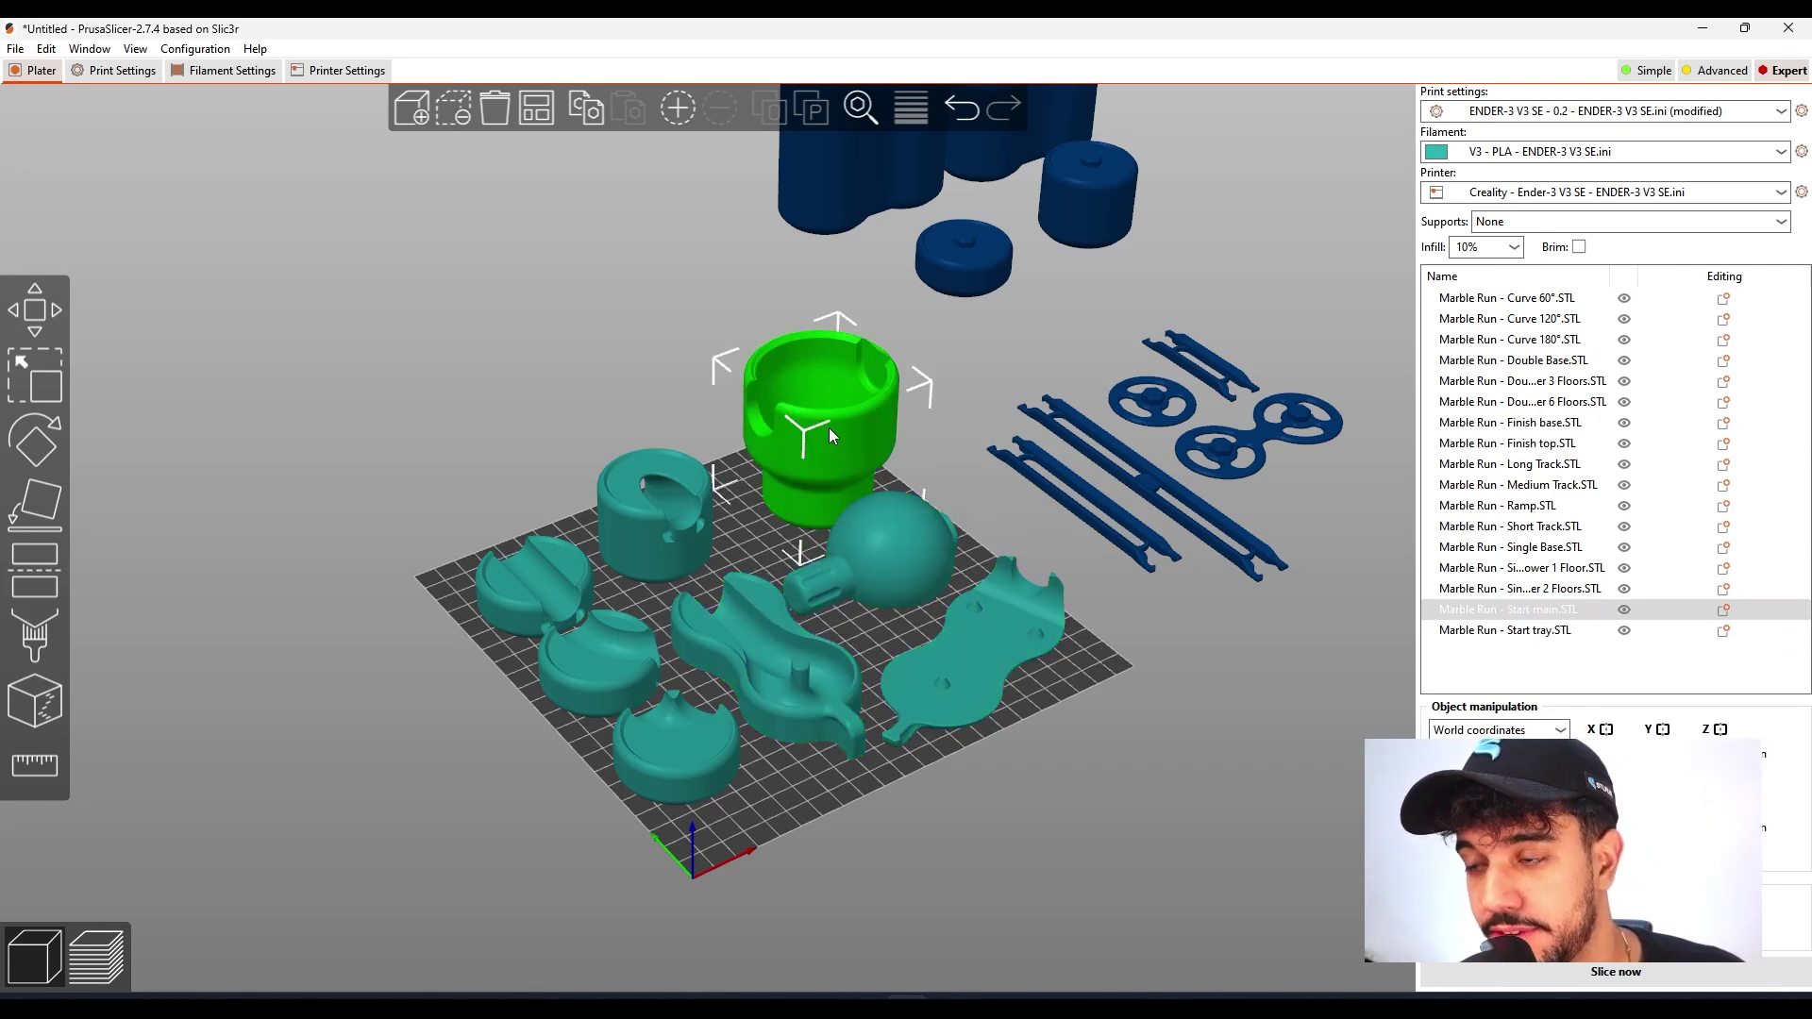
click(962, 668)
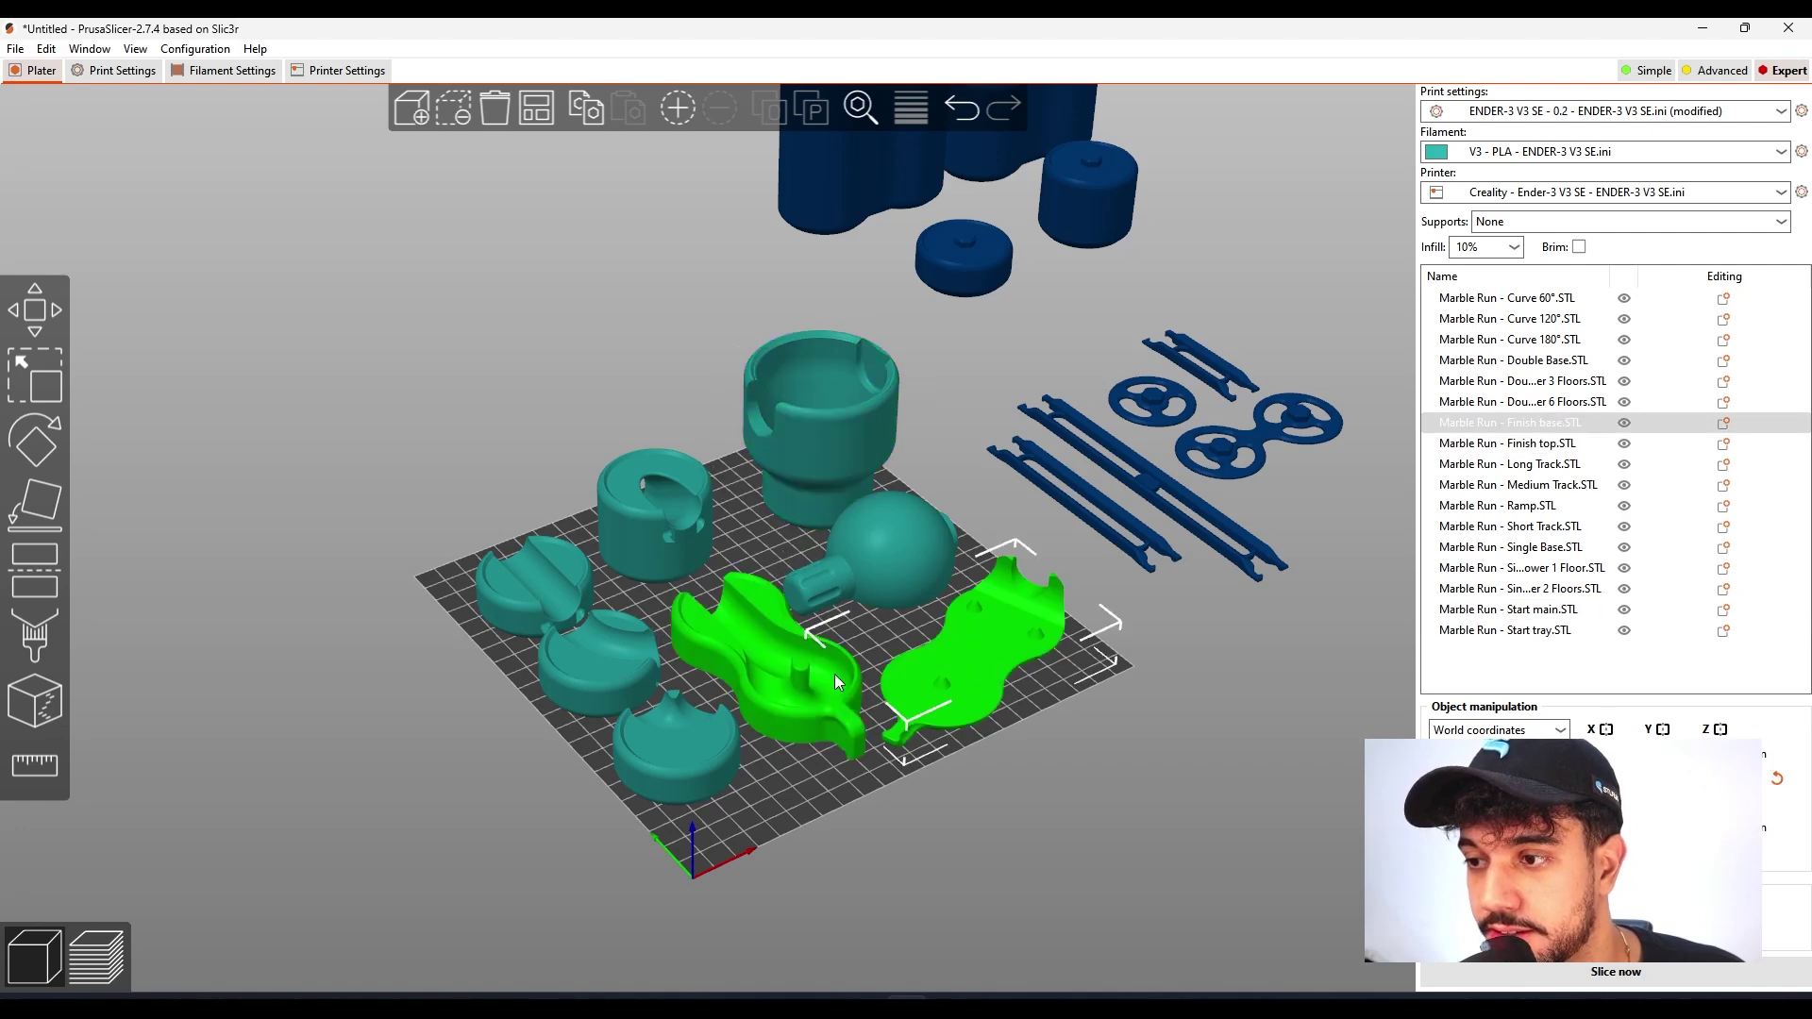
click(763, 638)
click(651, 525)
- Check the Curve 60°, Curve 120° and Curve 180° models by selecting each one, and clear the selection
click(570, 590)
click(588, 648)
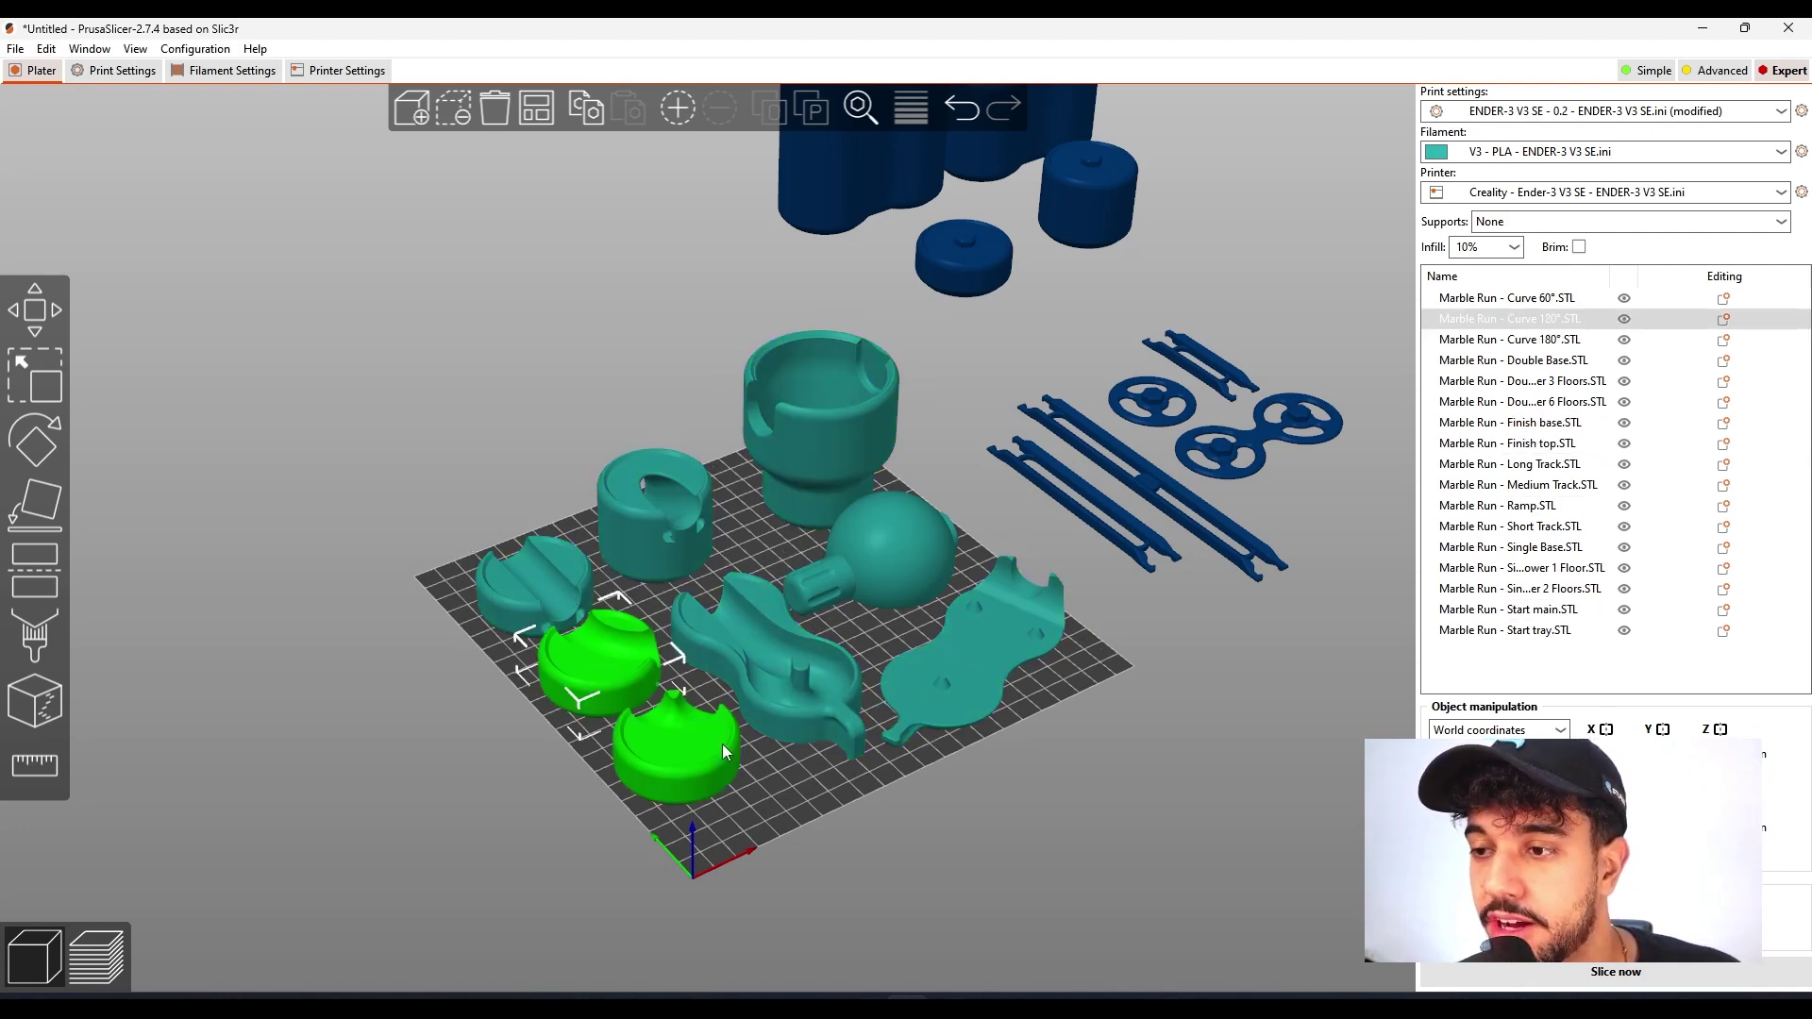
click(722, 744)
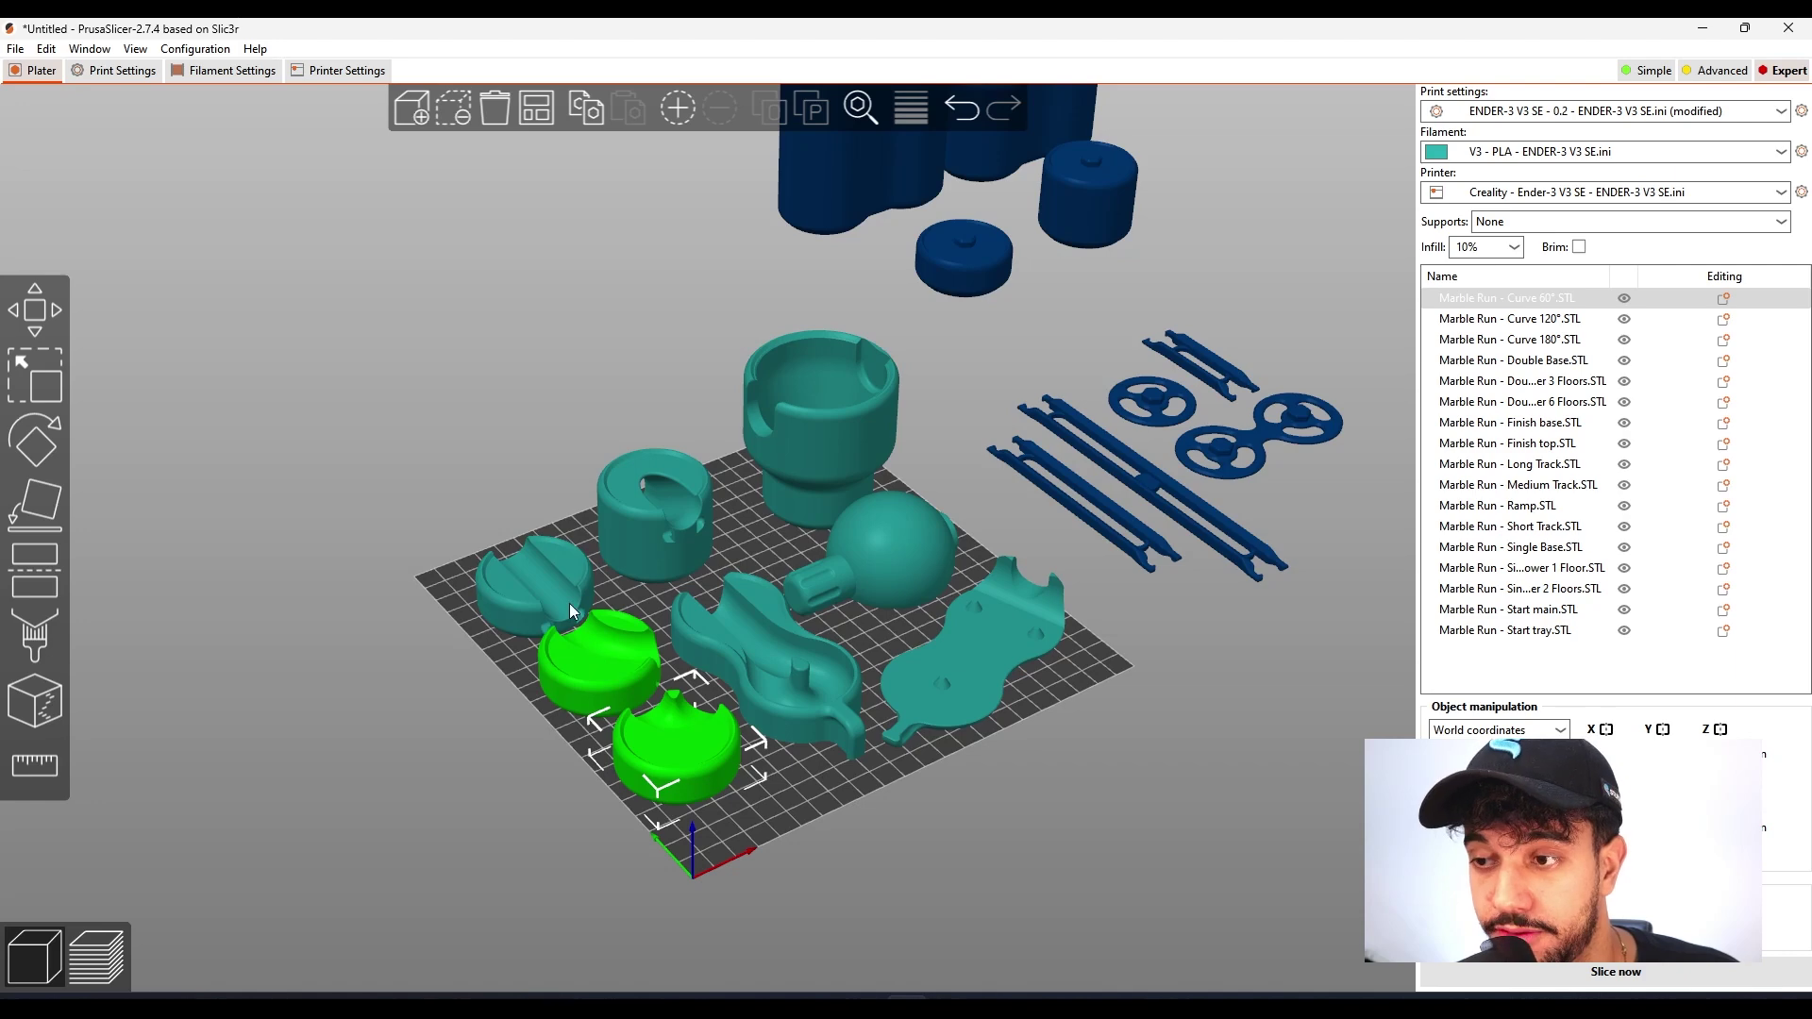
click(594, 653)
click(576, 577)
click(596, 569)
click(540, 590)
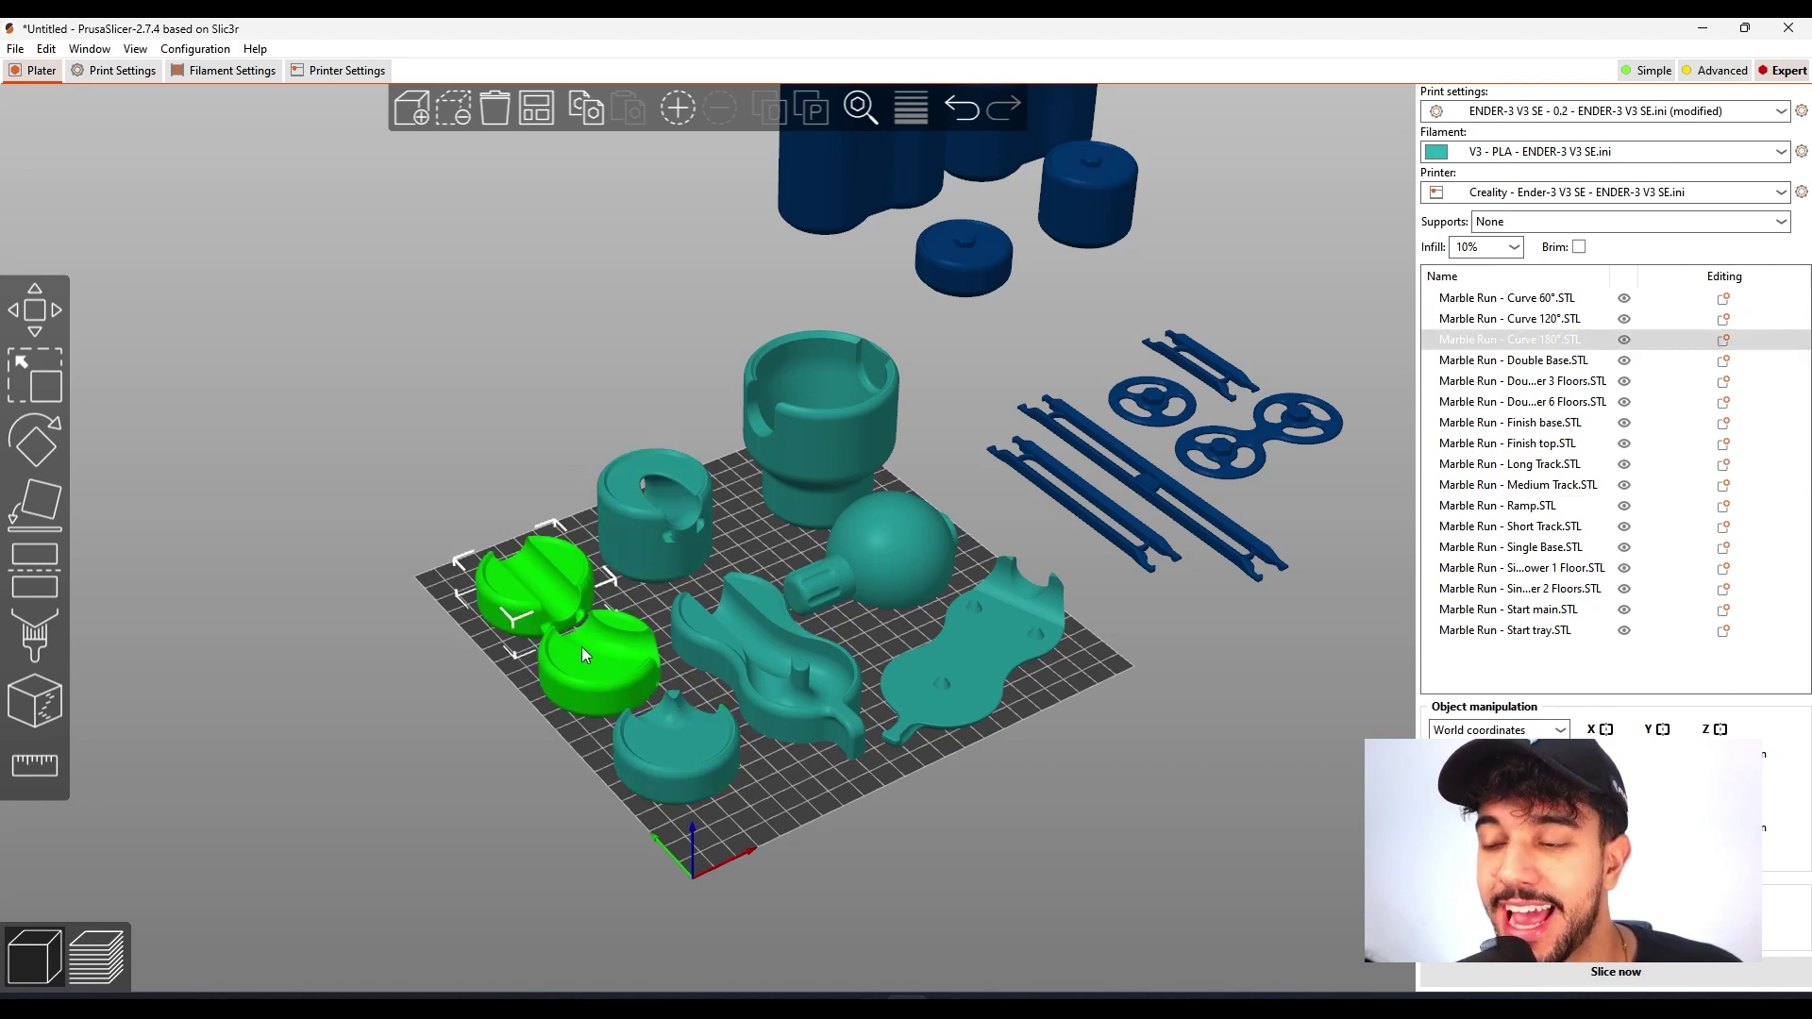
click(584, 651)
click(657, 740)
click(808, 777)
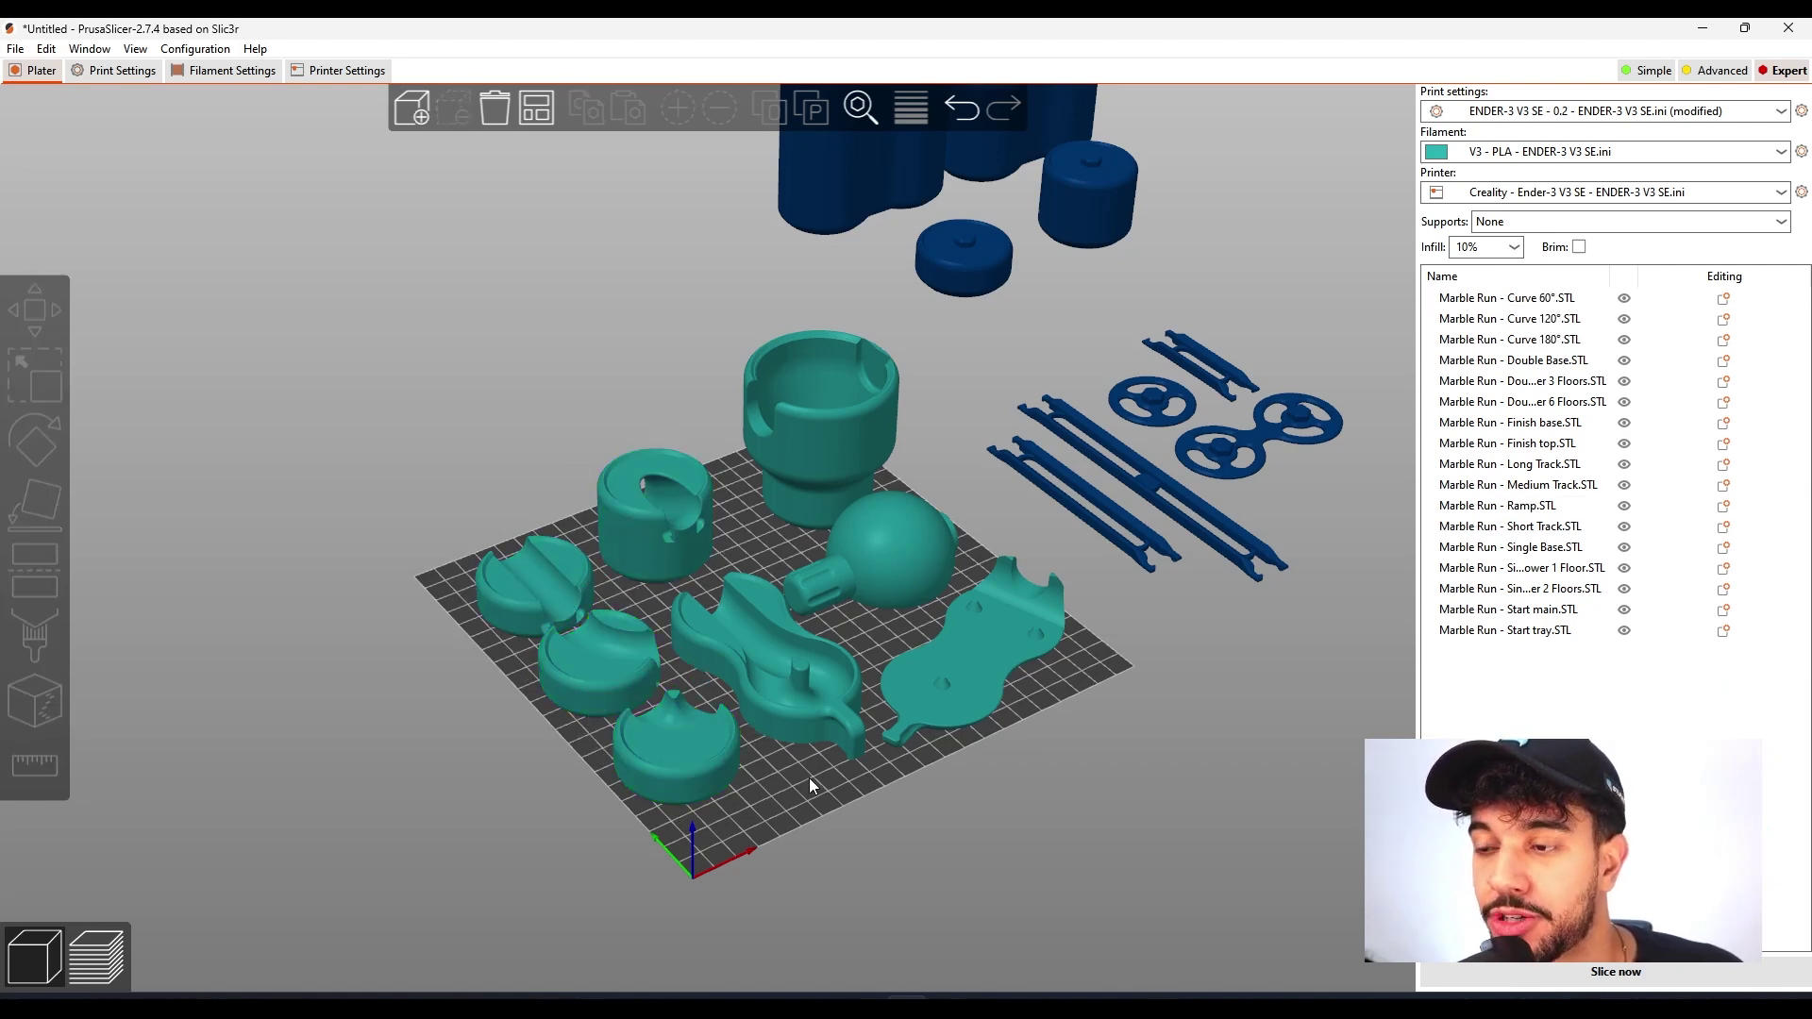
- Slice the curve, ramp, start and finish models and examine their toolpath preview from several angles with the estimated printing time
scroll(825, 771, up, 2)
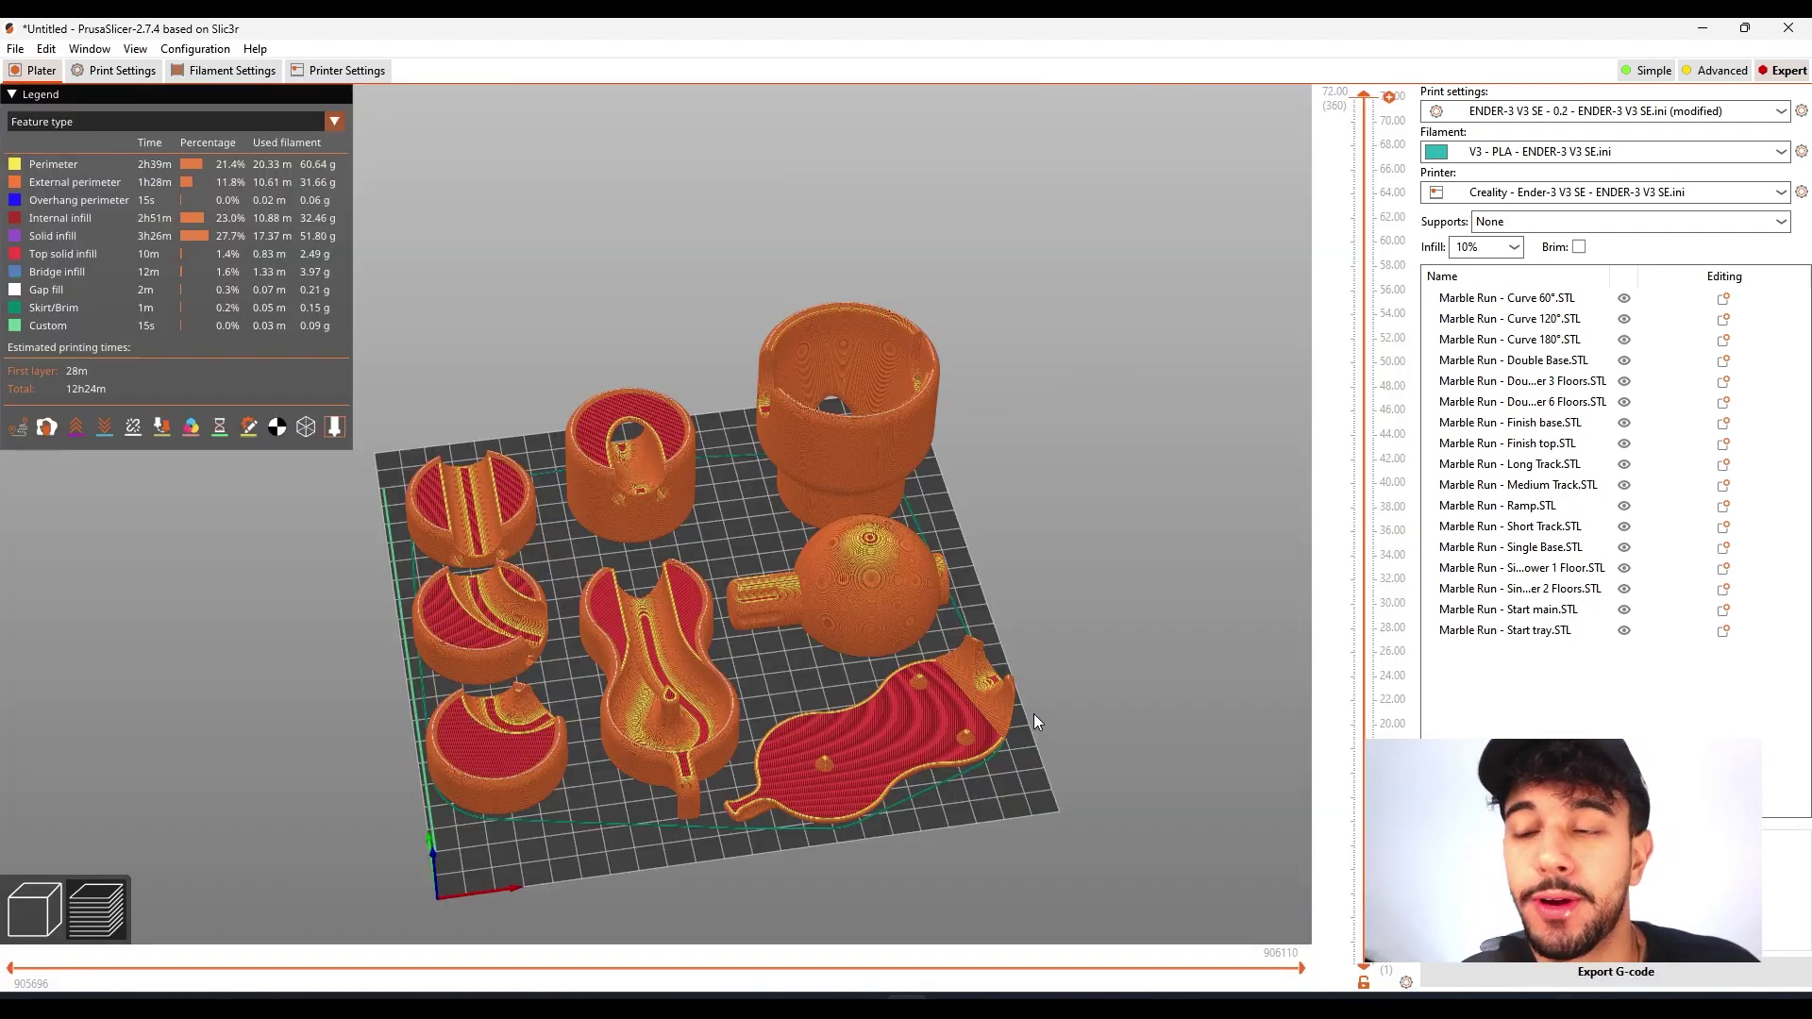
scroll(873, 697, up, 3)
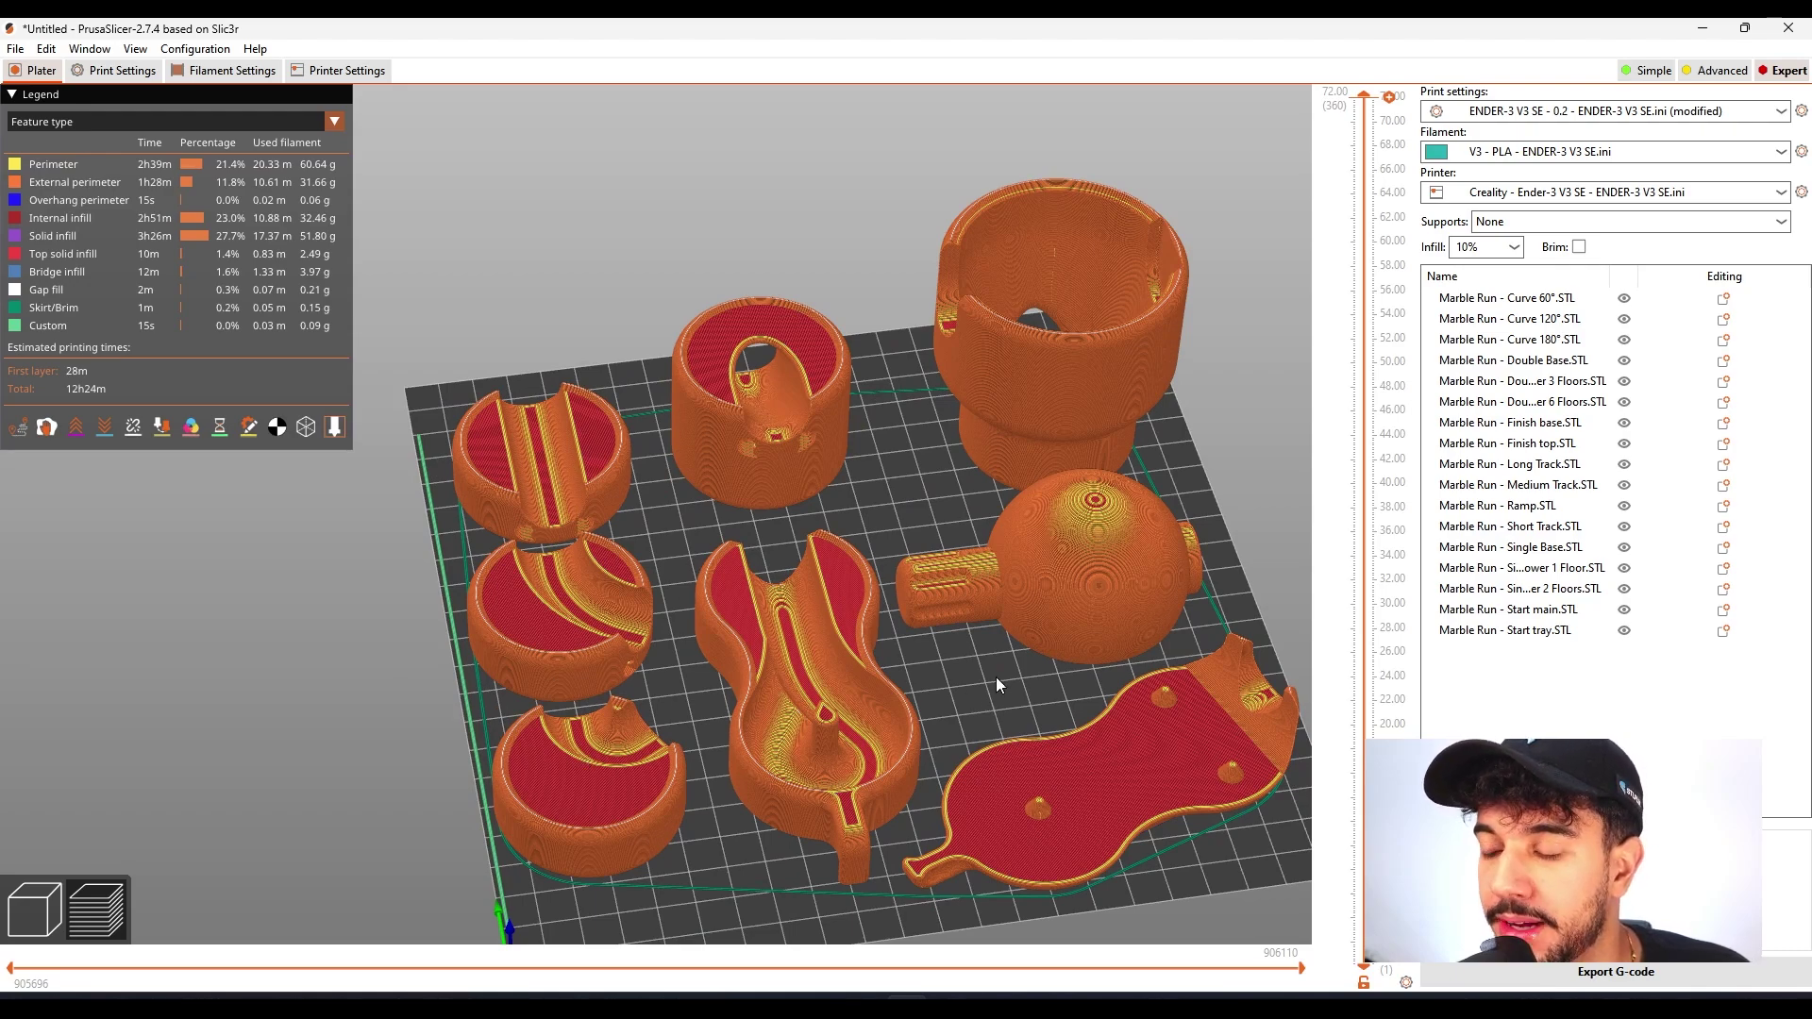
drag(995, 676, 1015, 665)
drag(1028, 574, 876, 426)
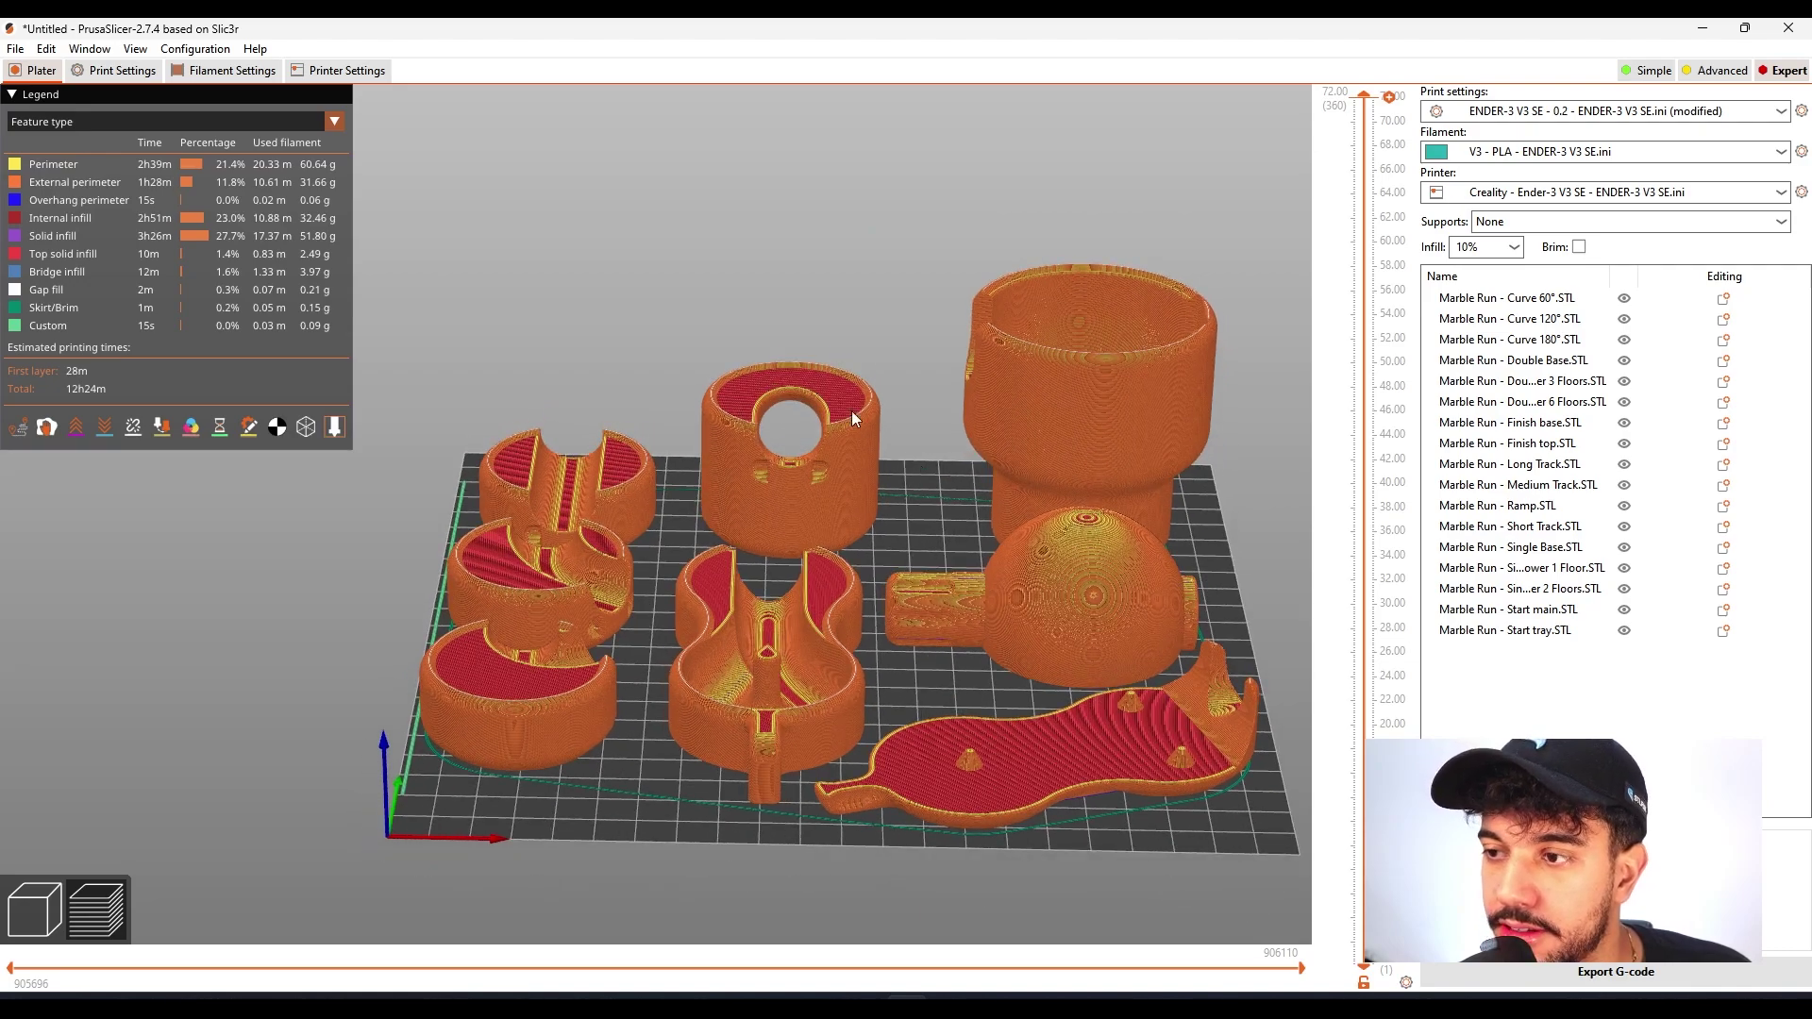
drag(931, 522, 810, 618)
drag(953, 650, 802, 612)
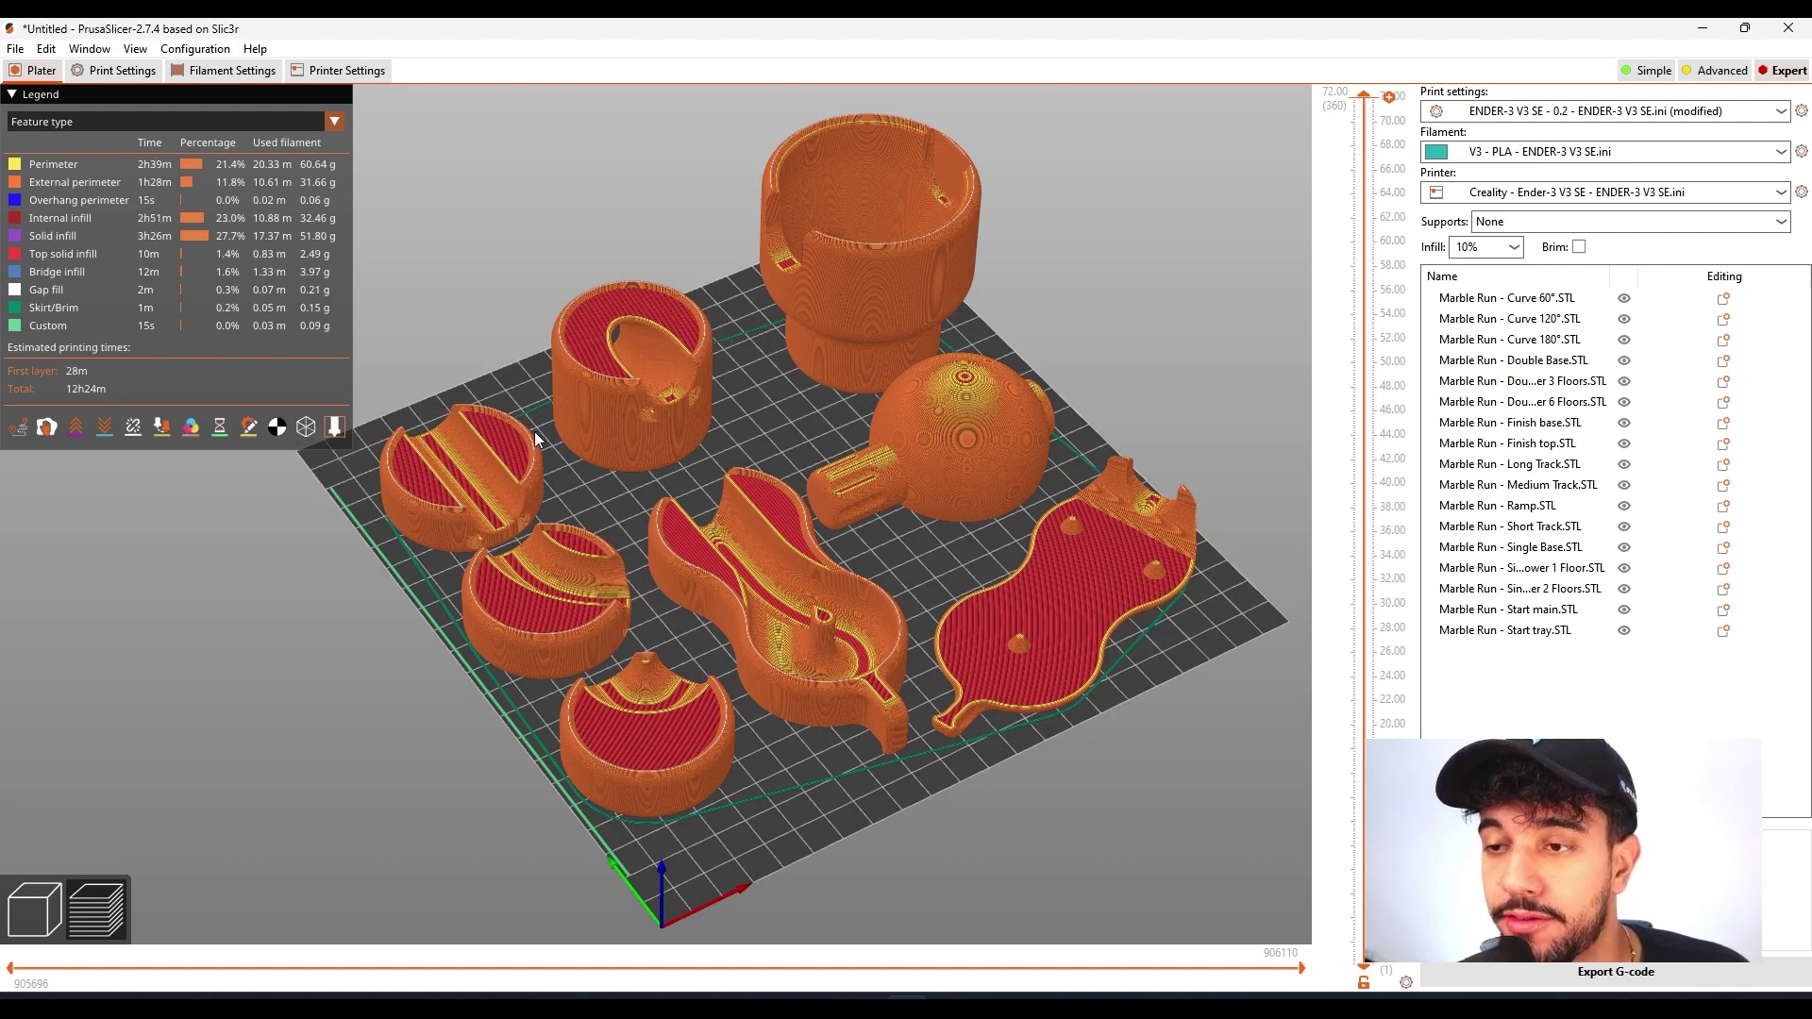
scroll(982, 559, down, 2)
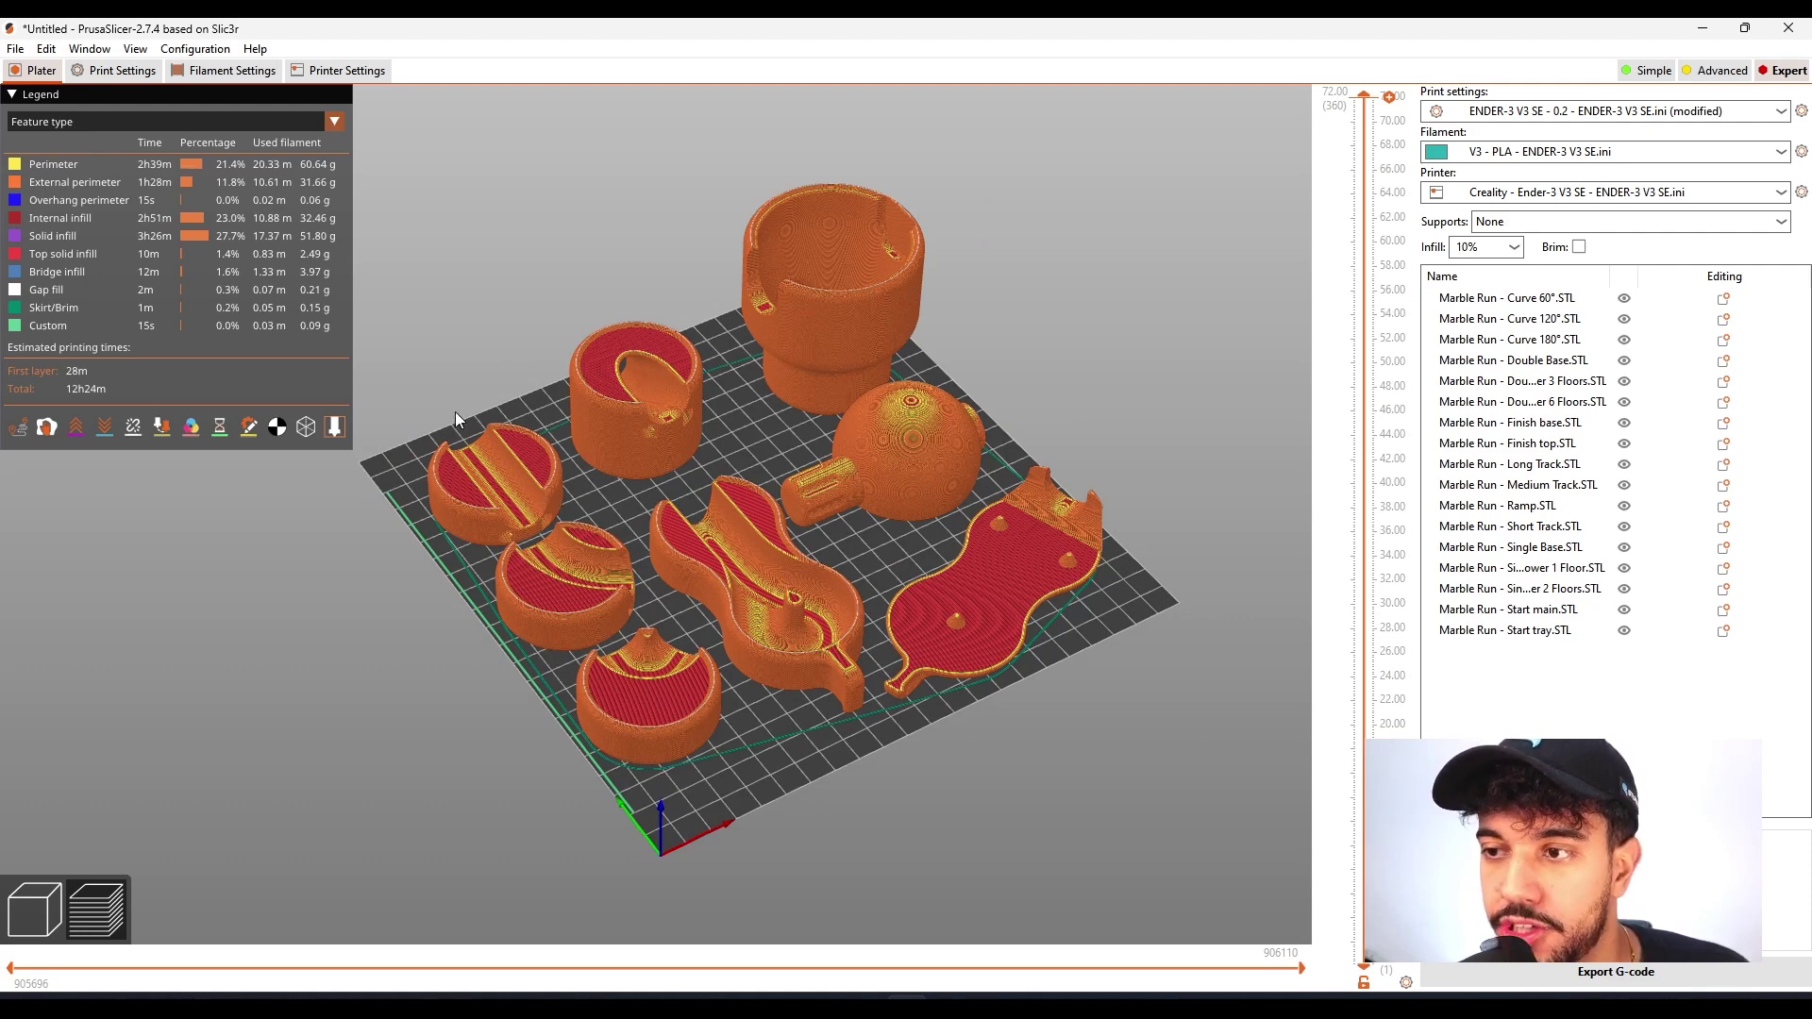
drag(780, 508, 820, 499)
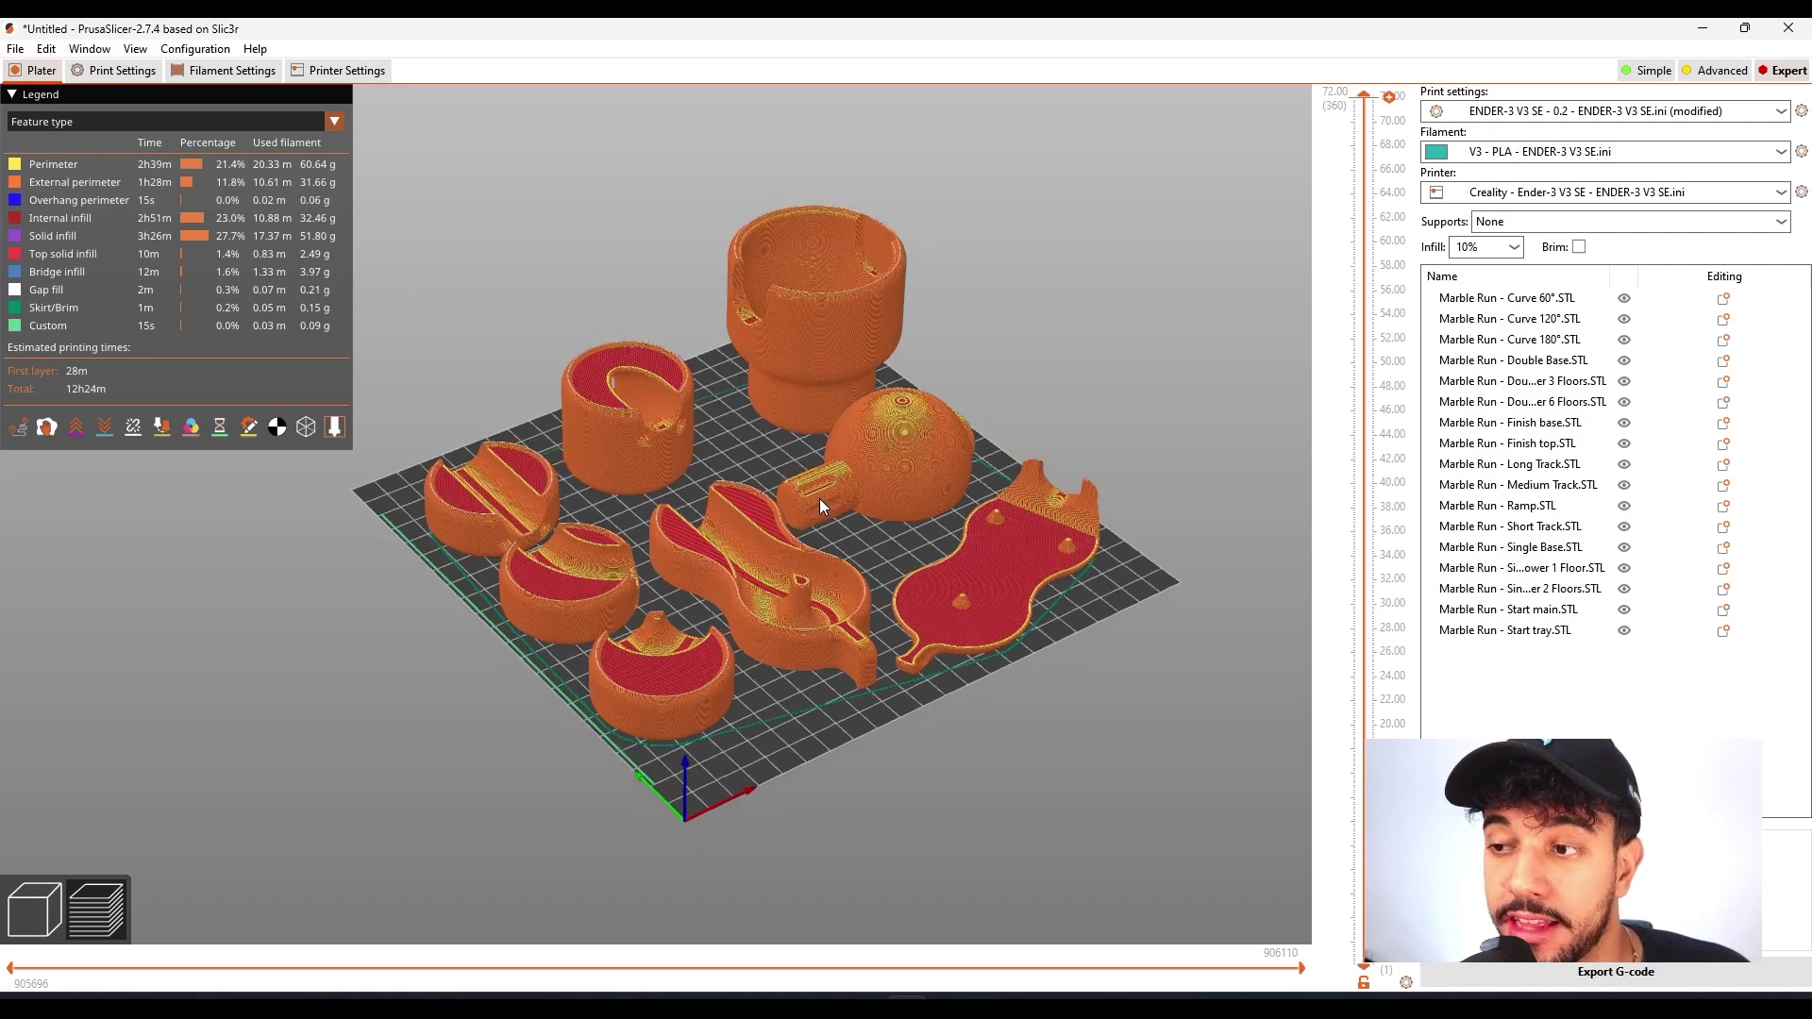
scroll(842, 564, up, 3)
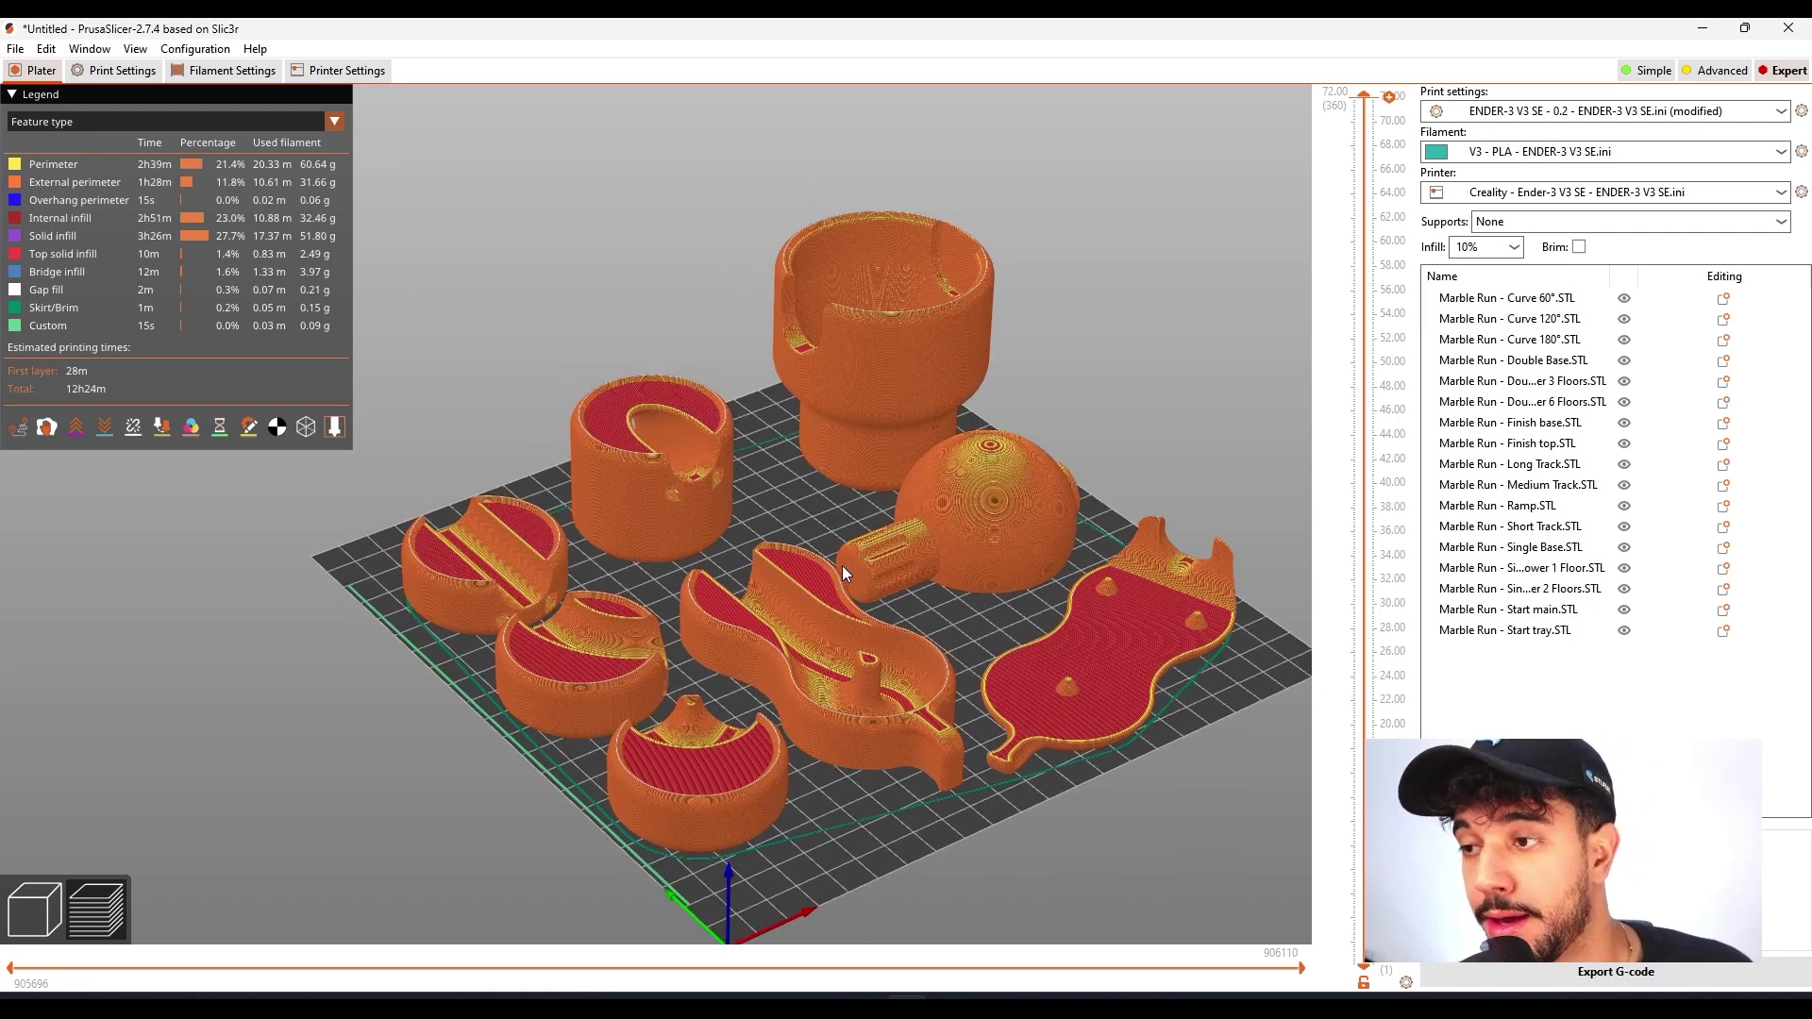
middle_drag(843, 565, 802, 548)
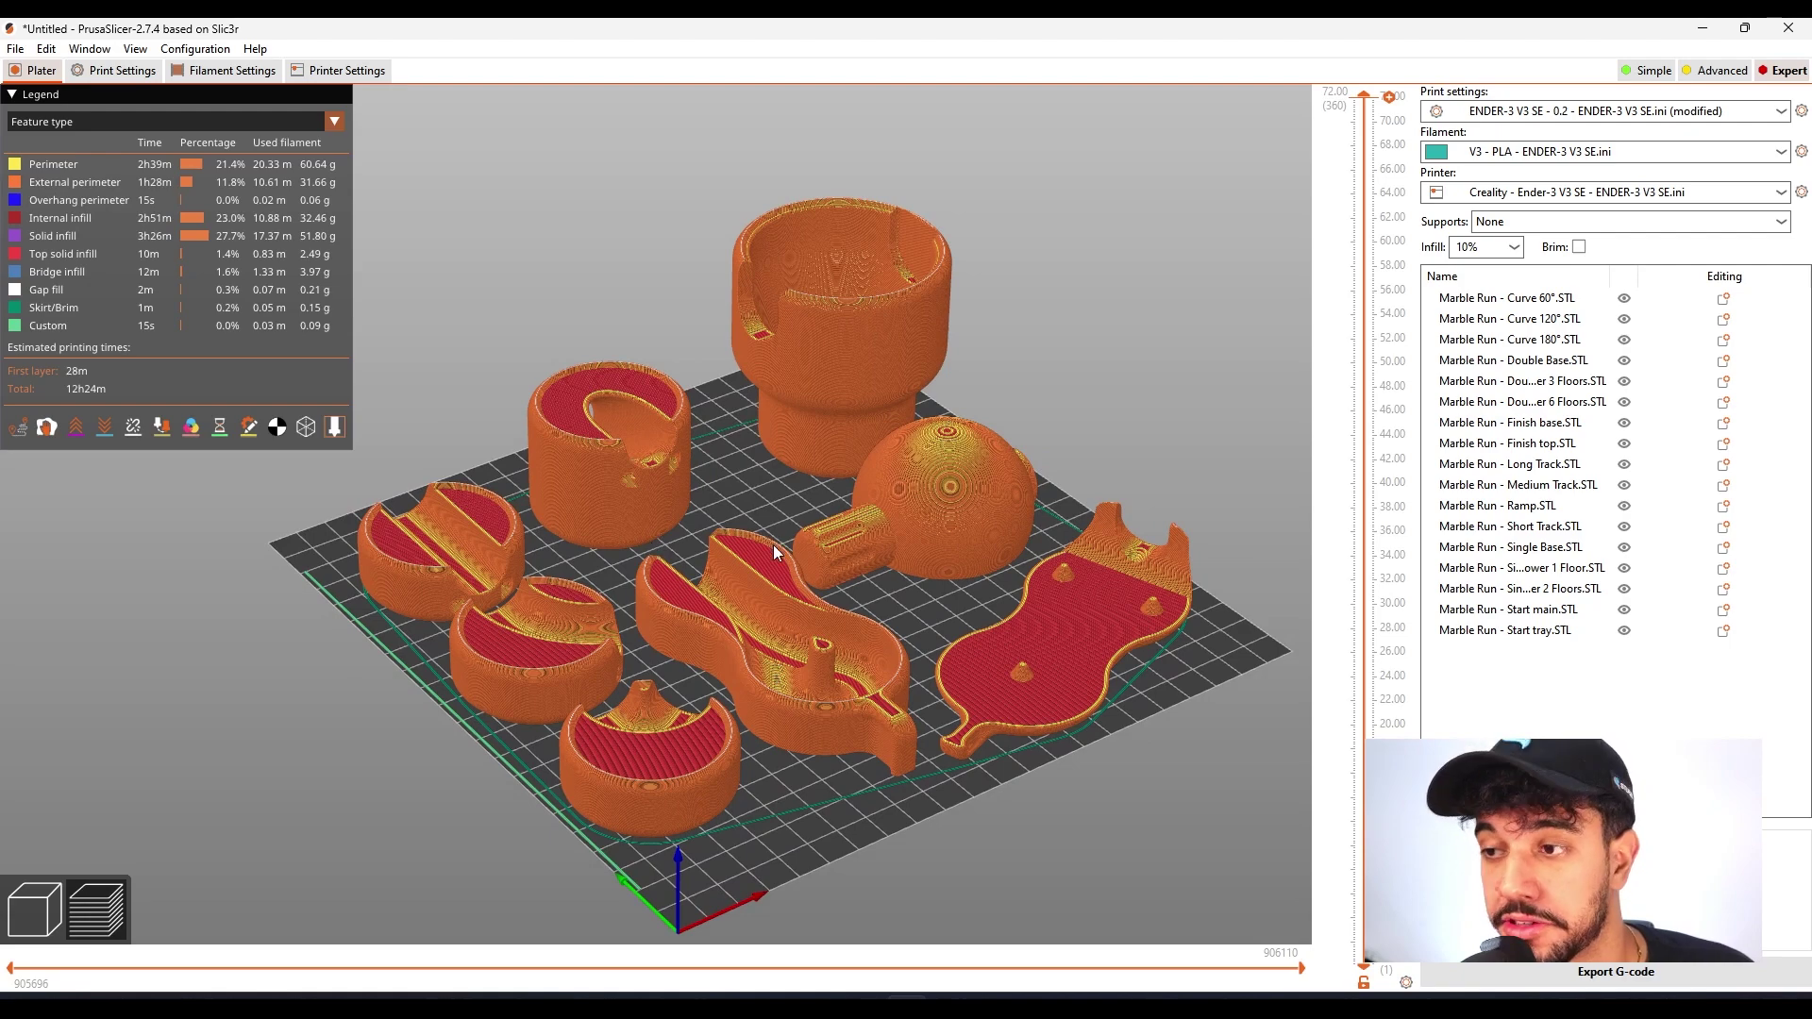
scroll(916, 631, down, 2)
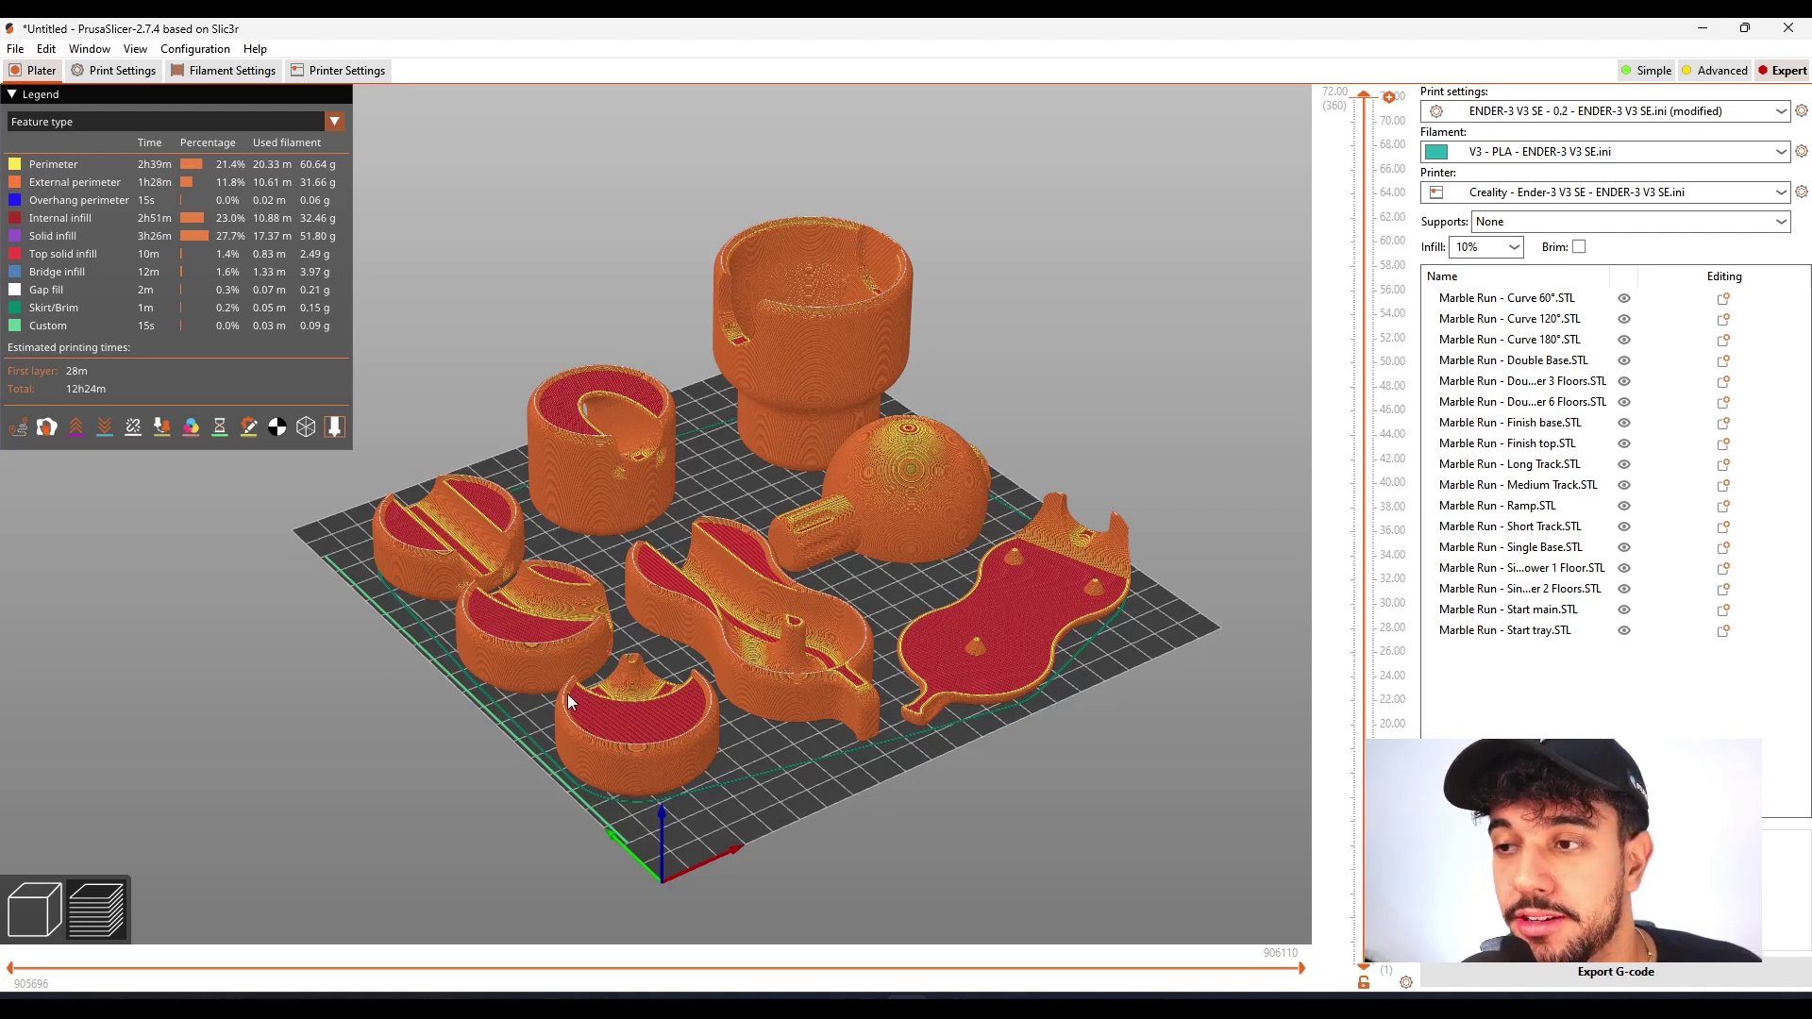
drag(697, 751, 685, 755)
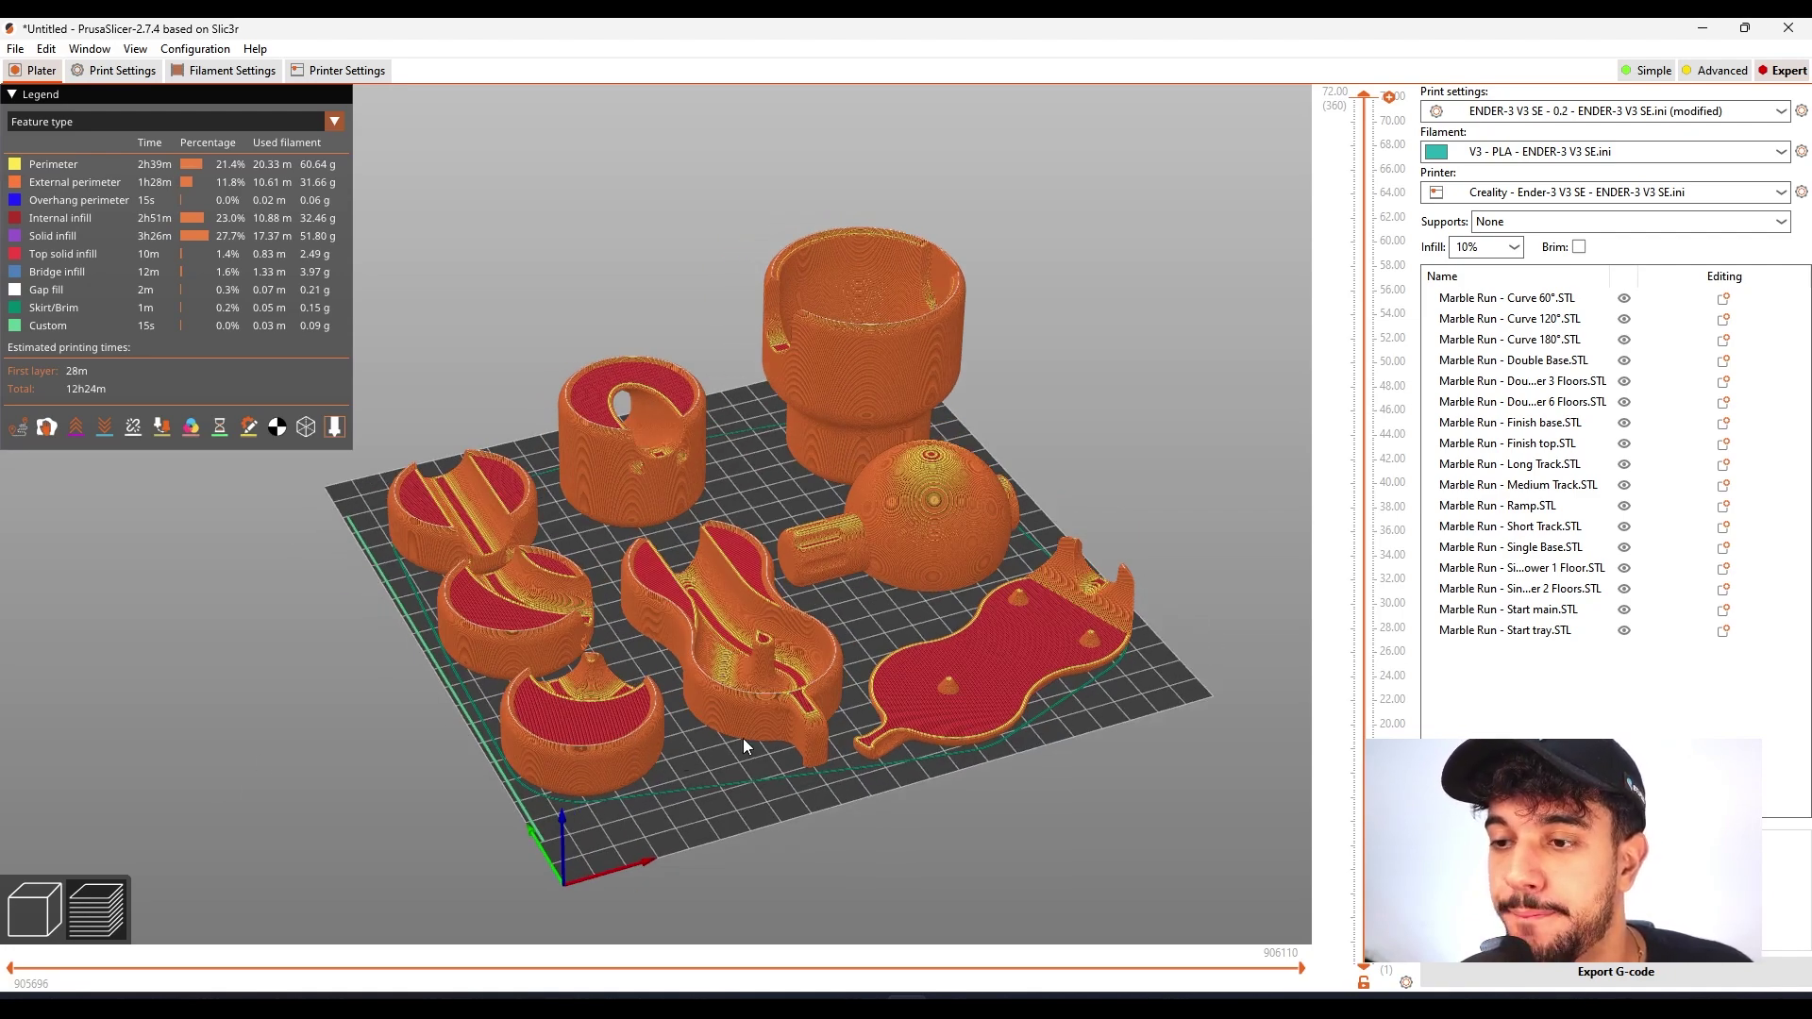
scroll(632, 713, down, 2)
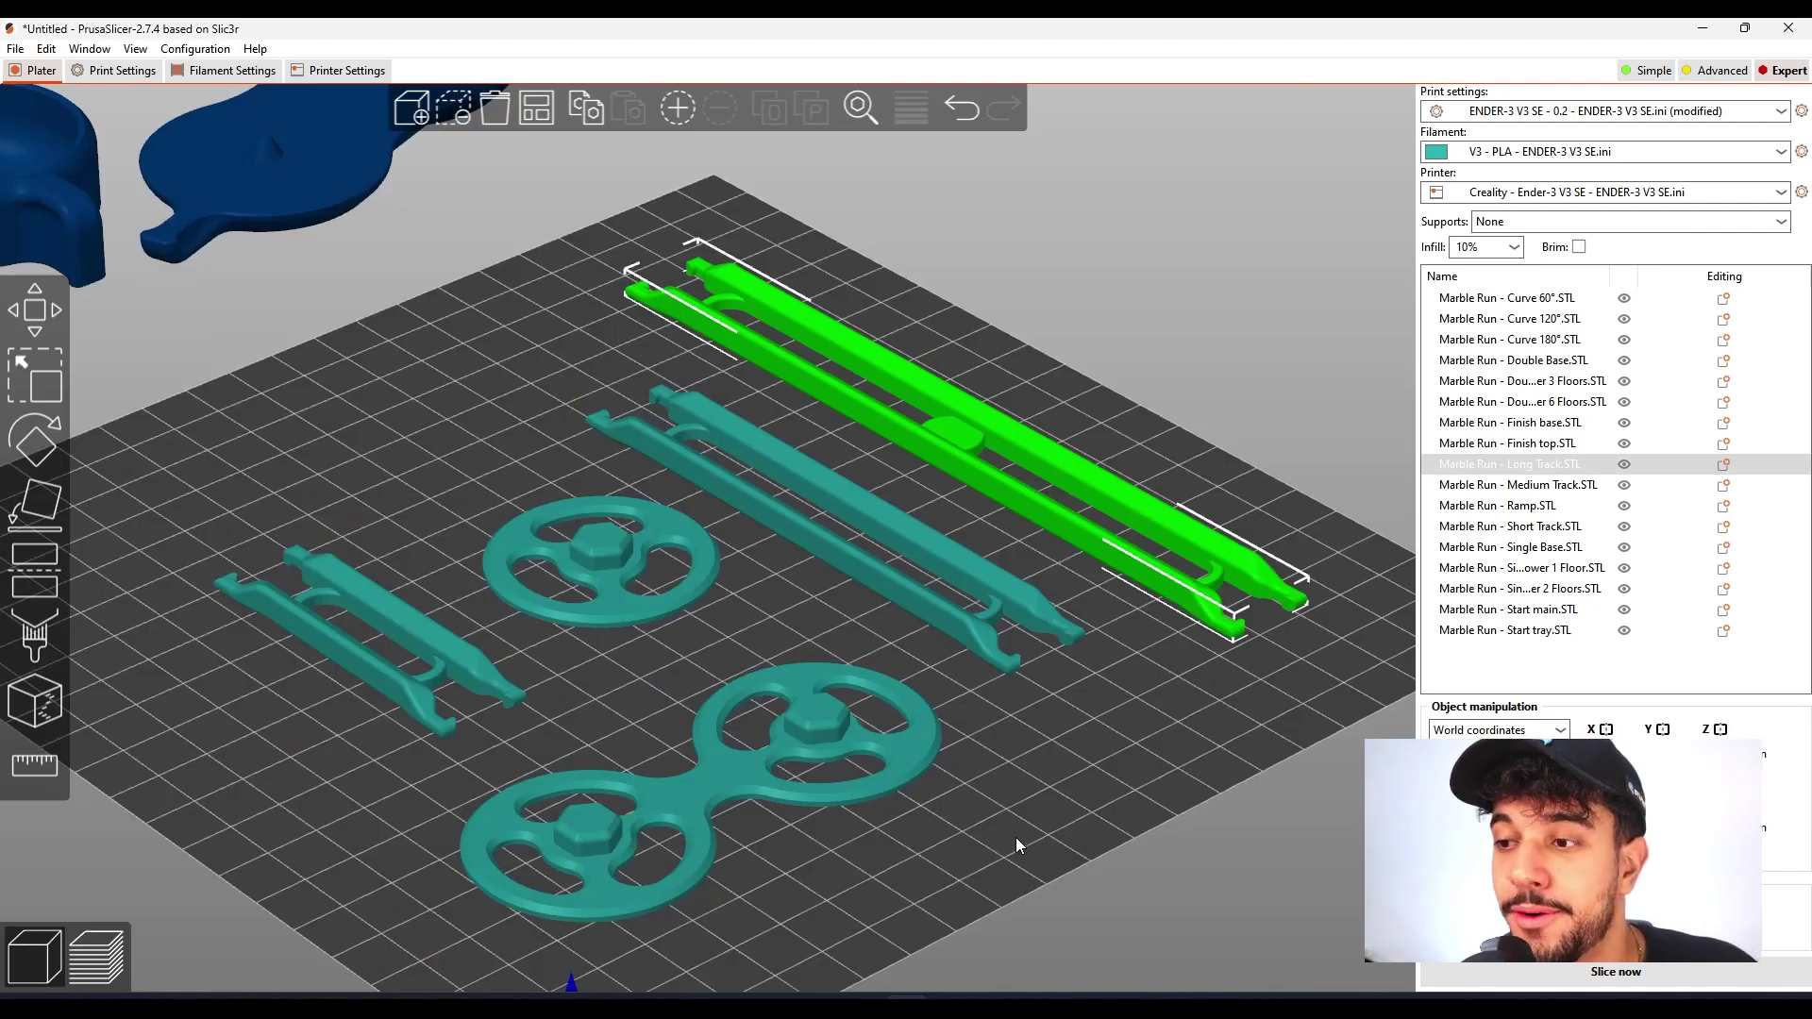
- Check the track and base models on the bed by selecting among them, and clear the selection
click(1043, 569)
click(1051, 525)
click(985, 576)
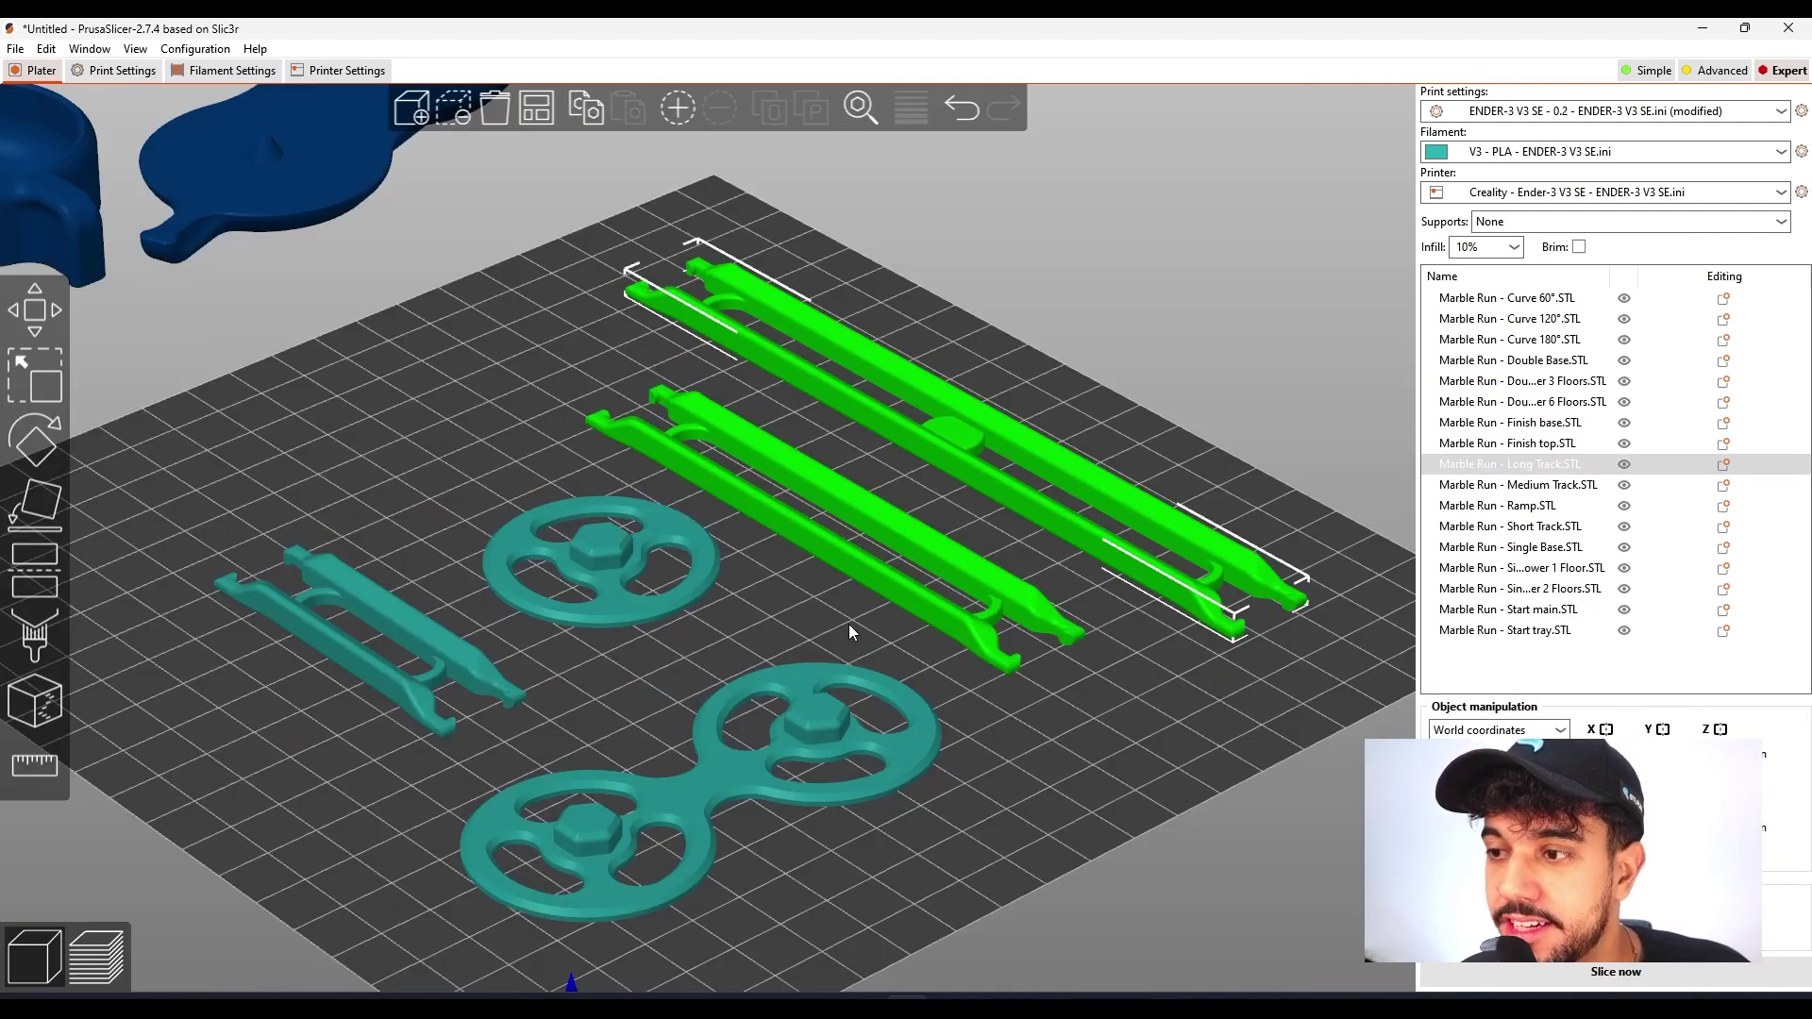
click(637, 587)
click(623, 591)
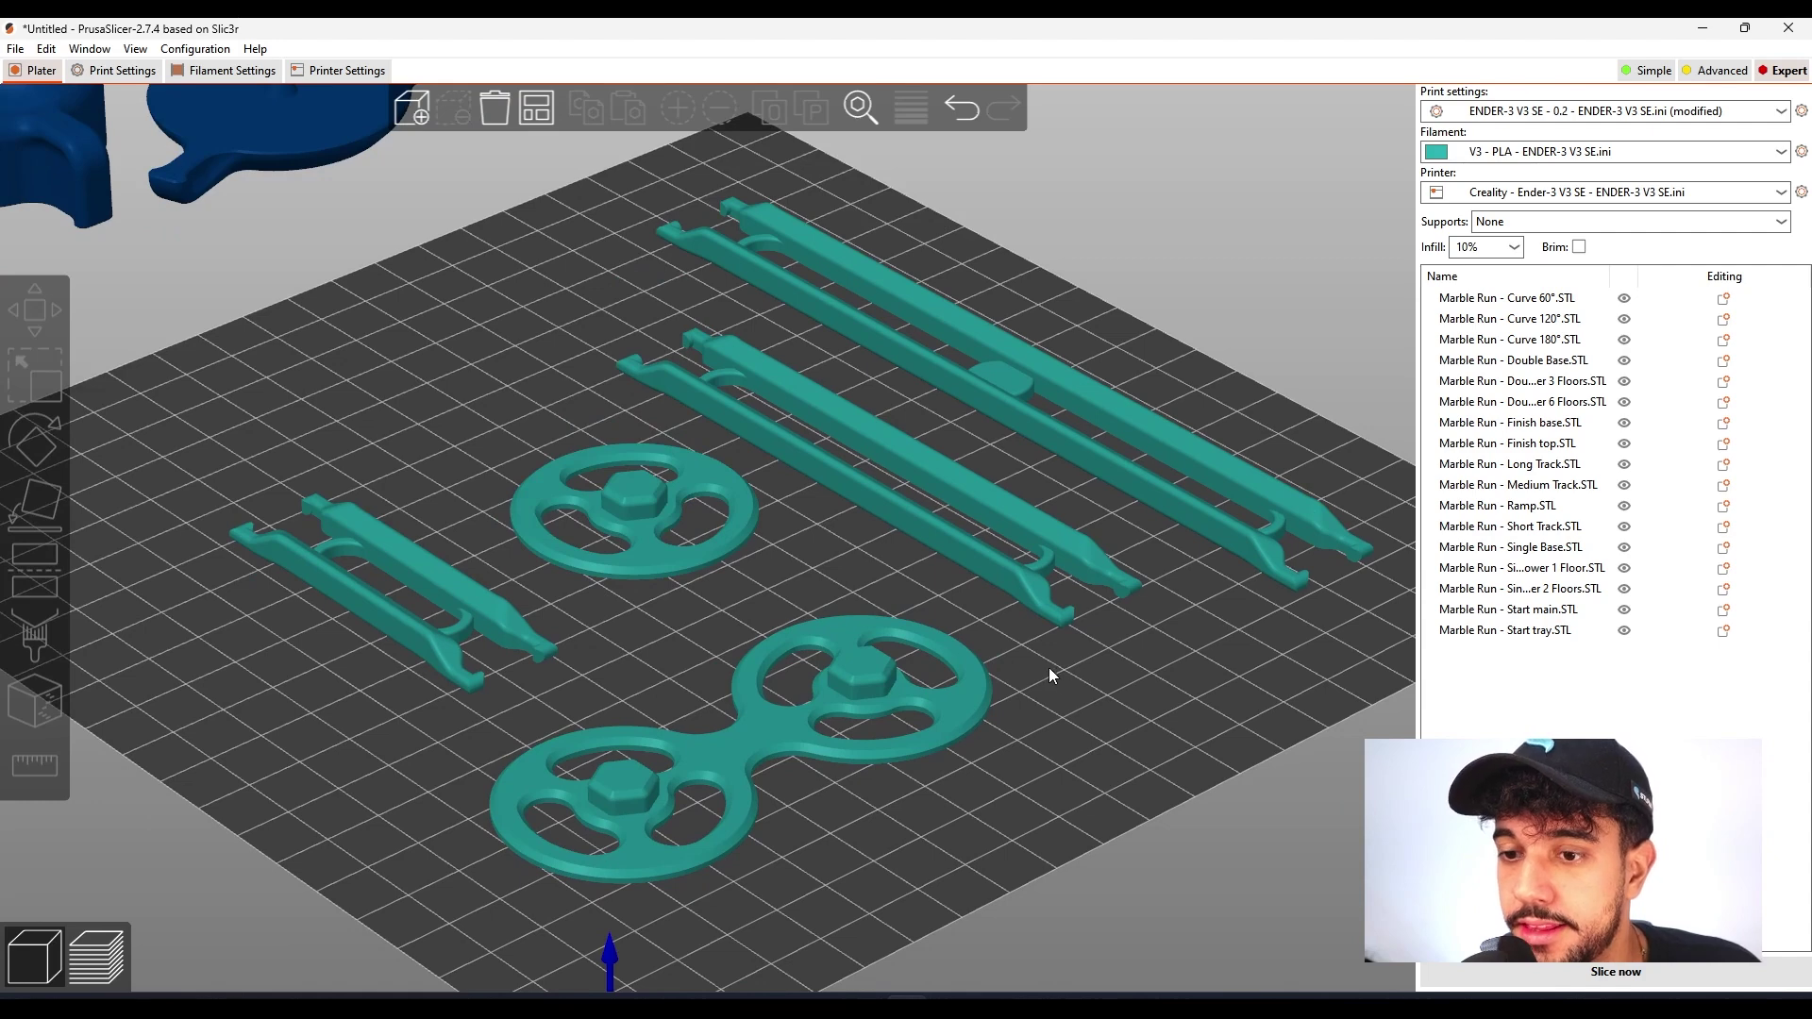
scroll(827, 551, down, 3)
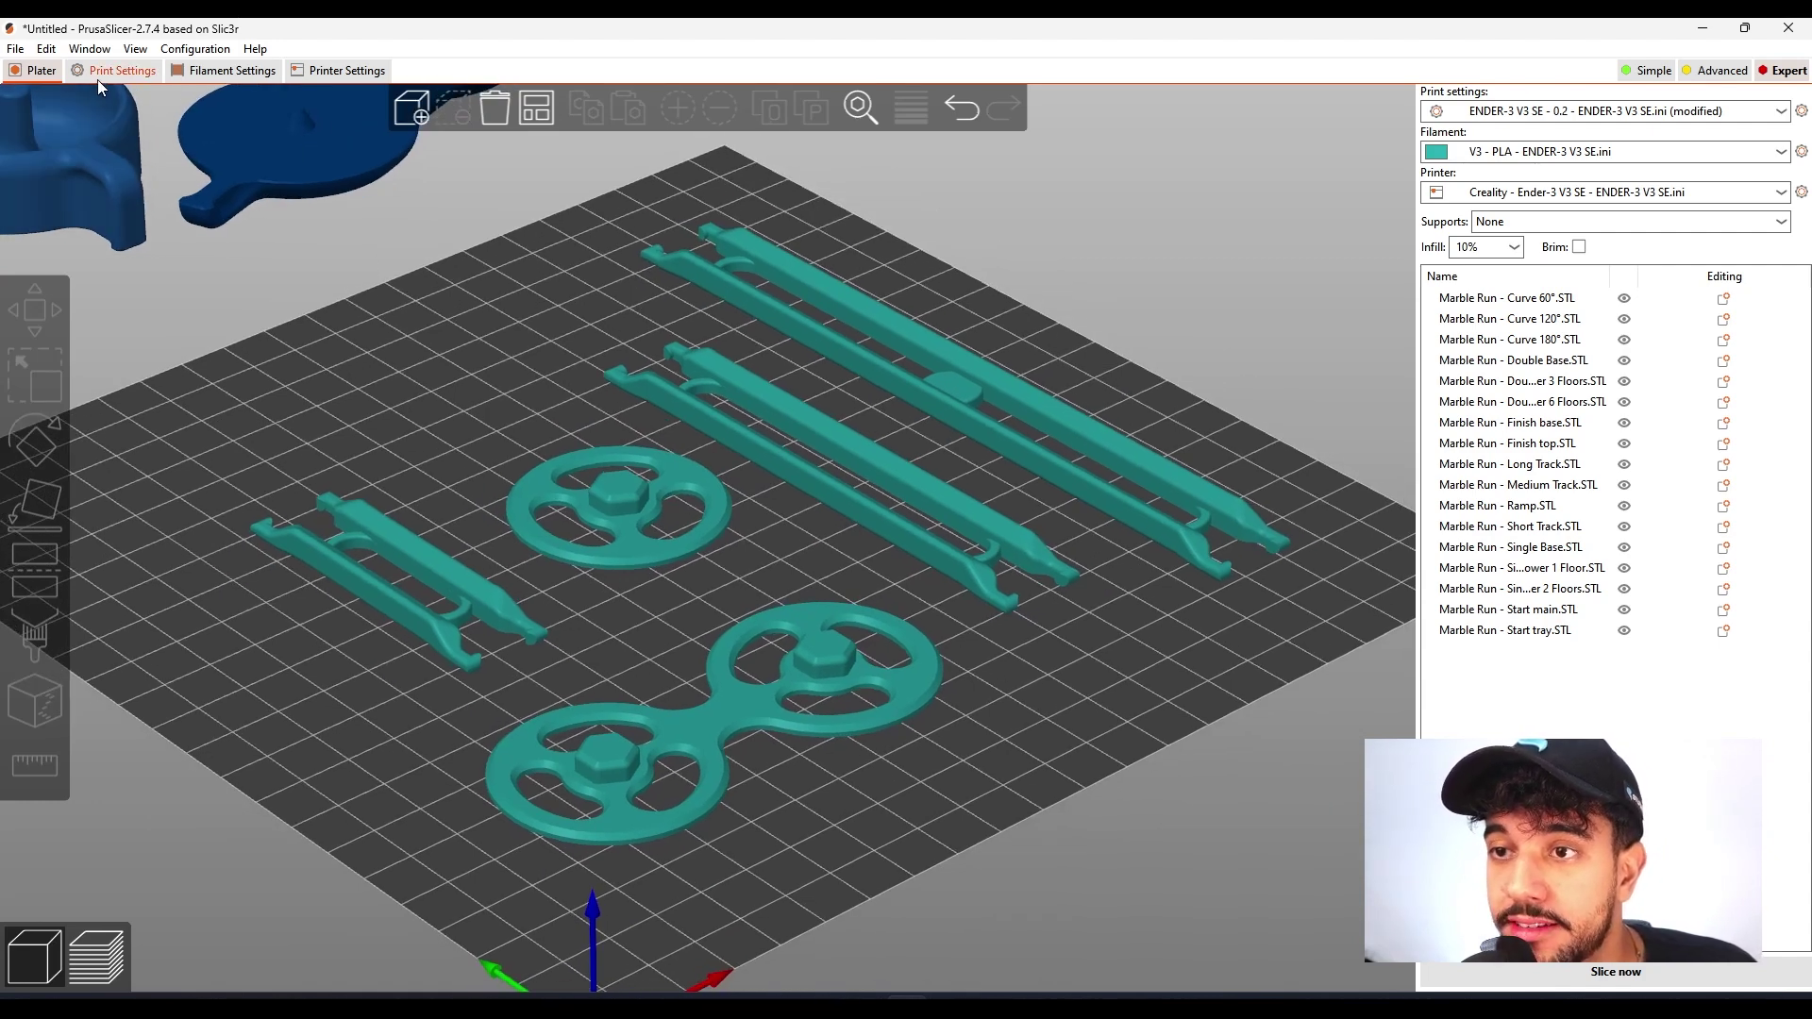
- Review the print settings for infill and for layers and perimeters
click(101, 78)
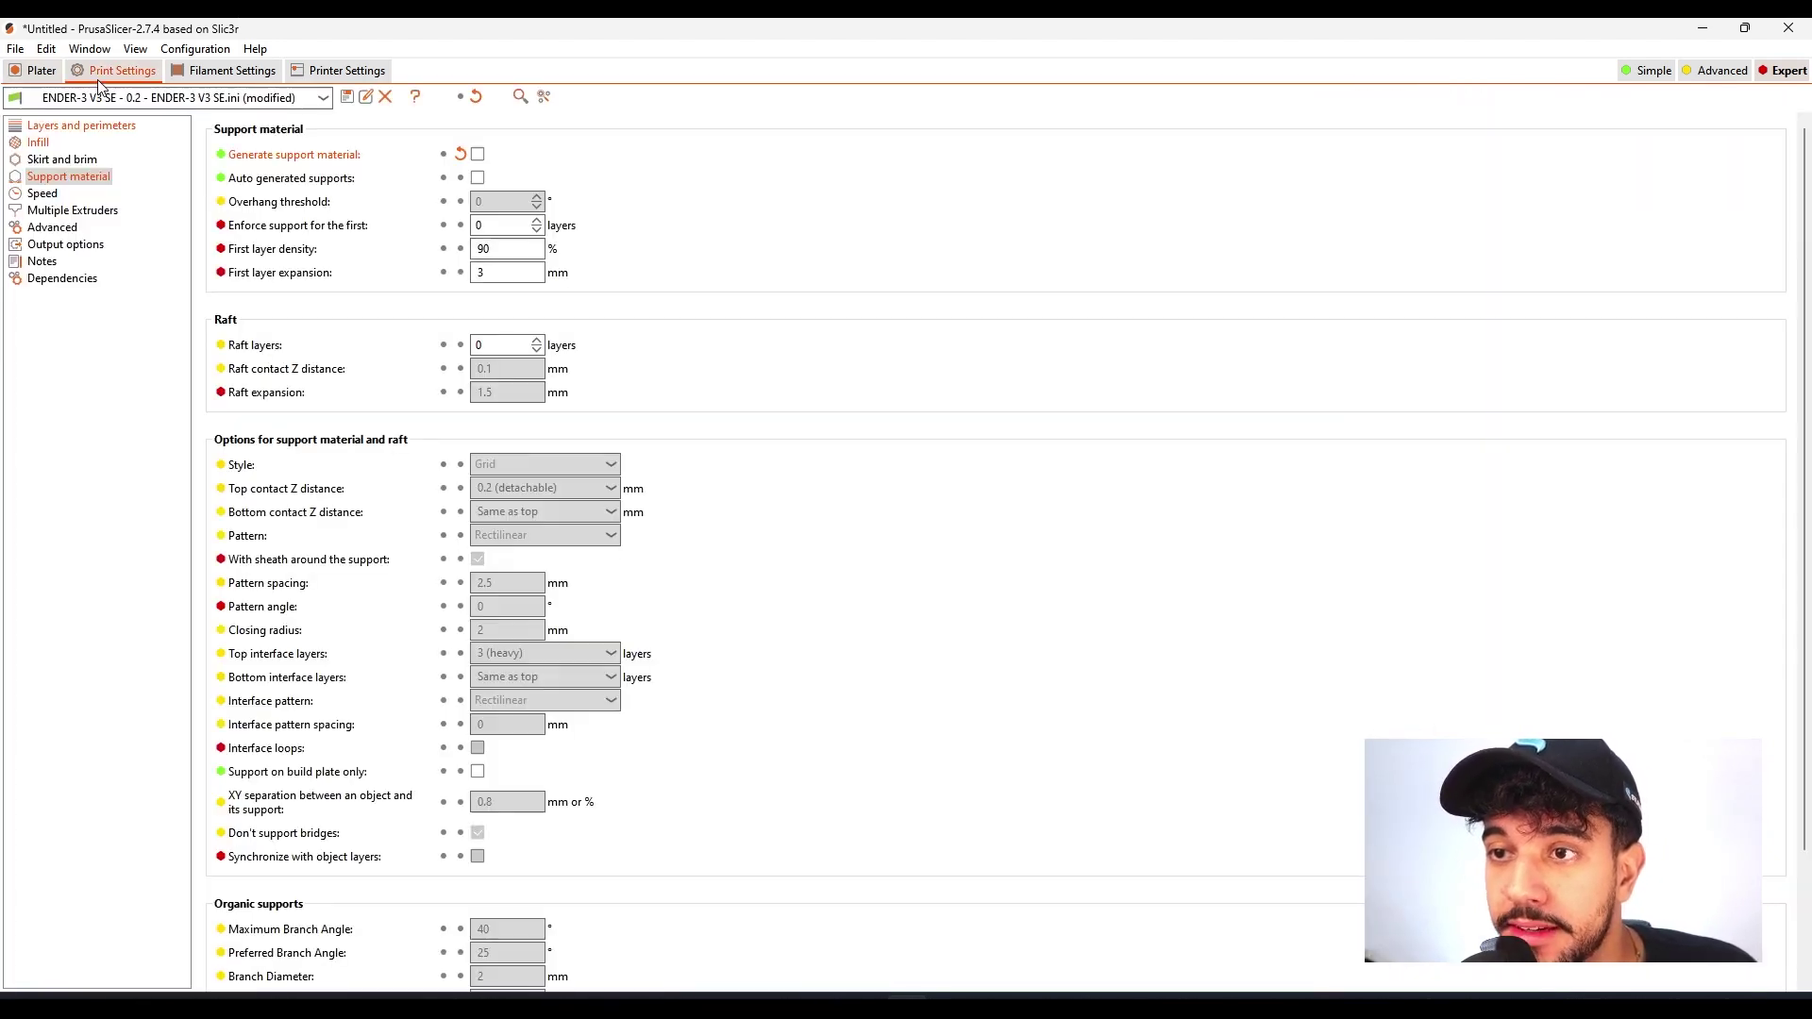
click(51, 140)
click(59, 126)
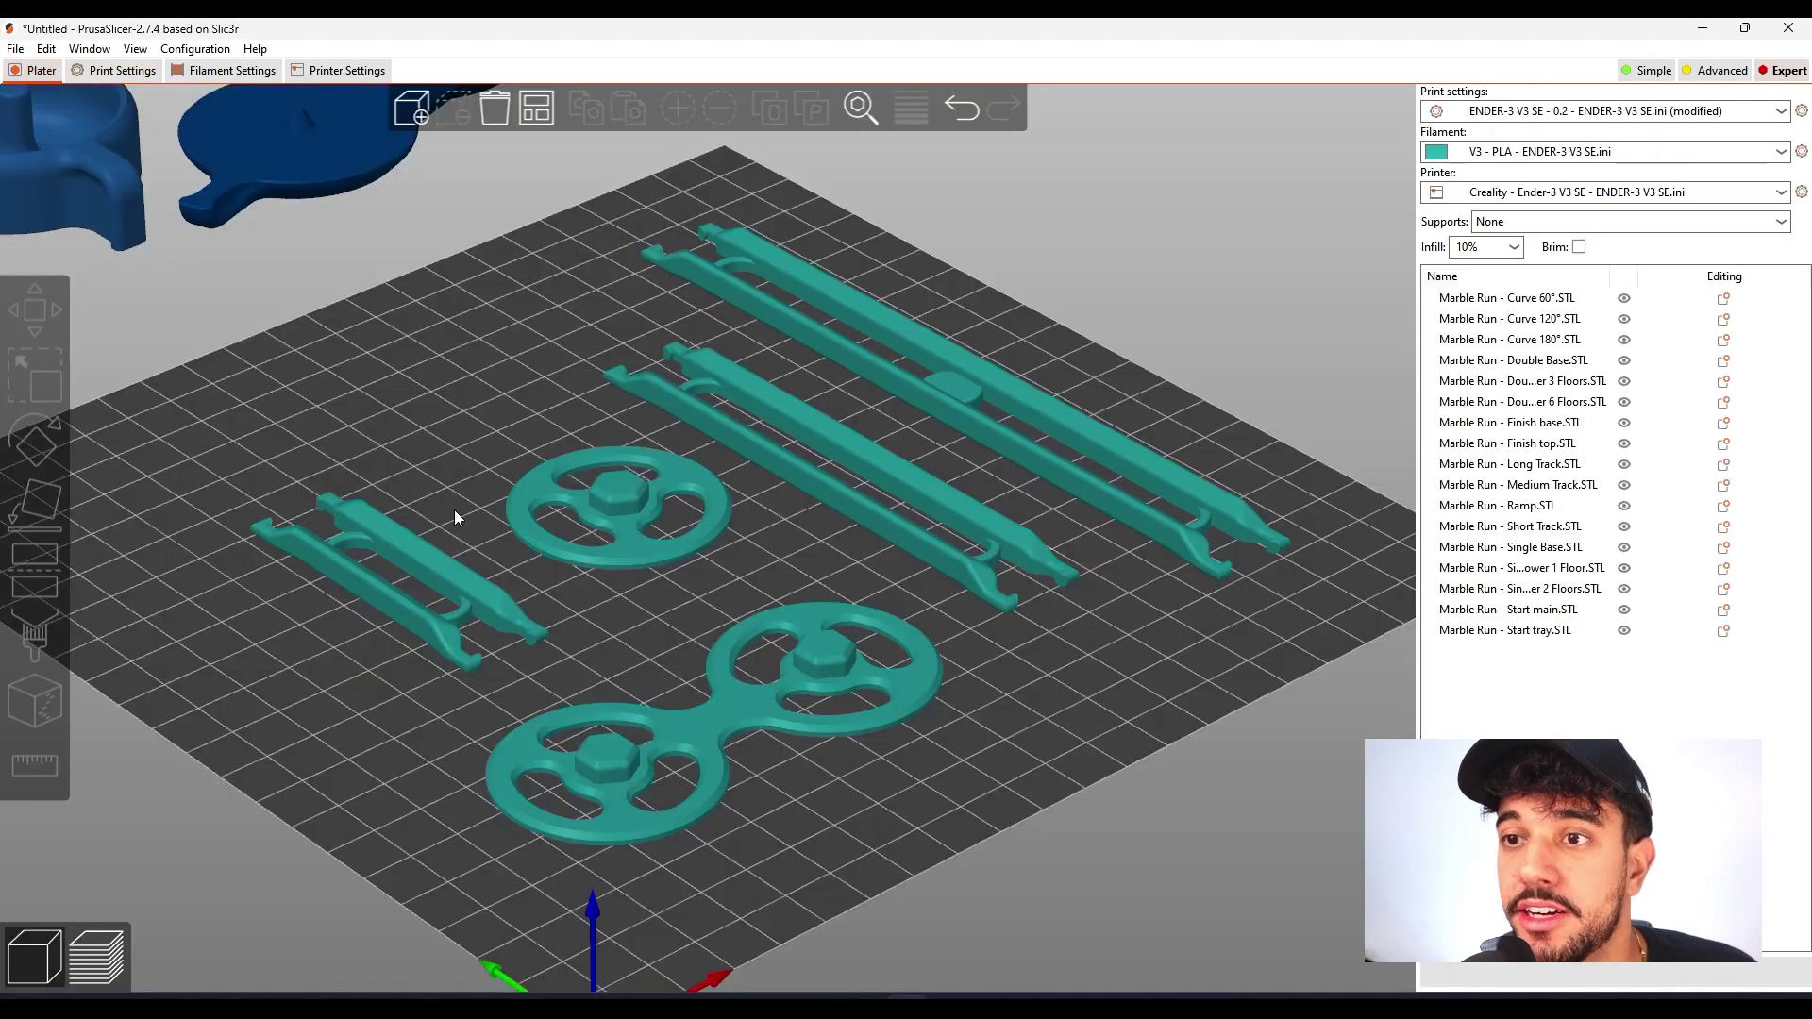
- Examine the undersides of the Short Track, Single Base and Medium Track models, selecting each one and viewing the Medium Track closely
scroll(989, 734, up, 3)
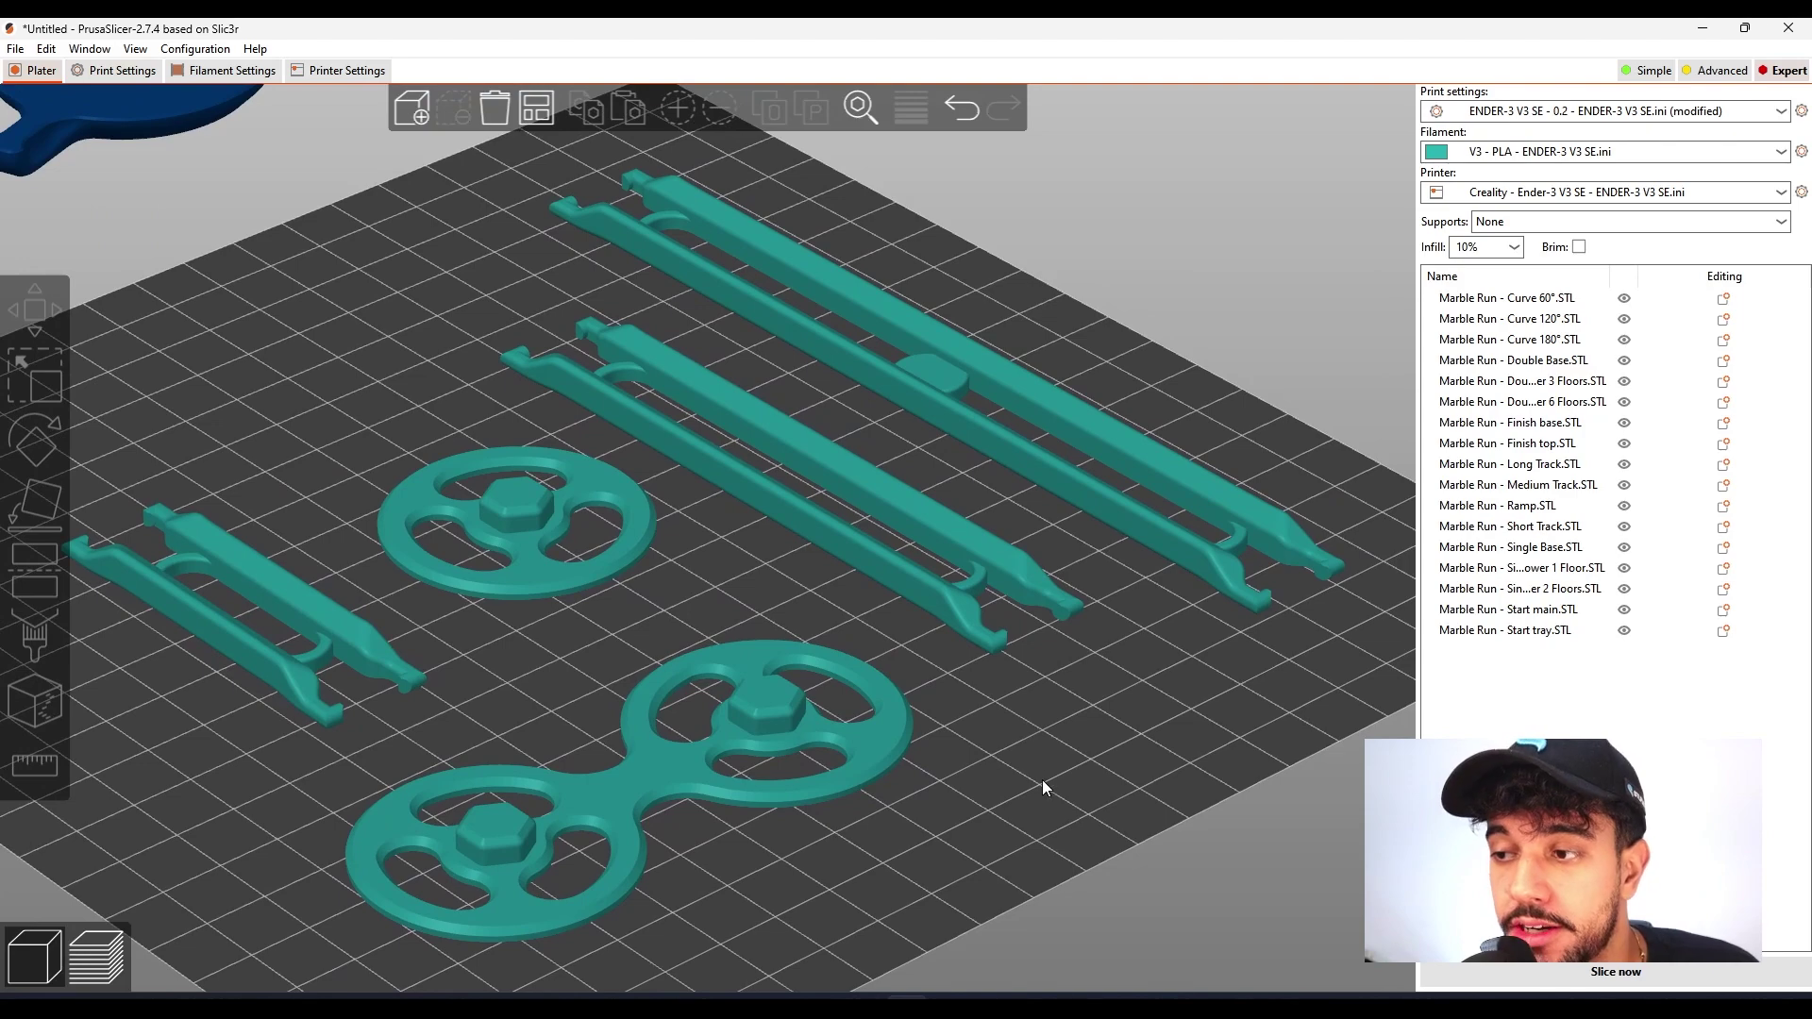
drag(1043, 761, 1092, 566)
right_drag(1092, 565, 1121, 507)
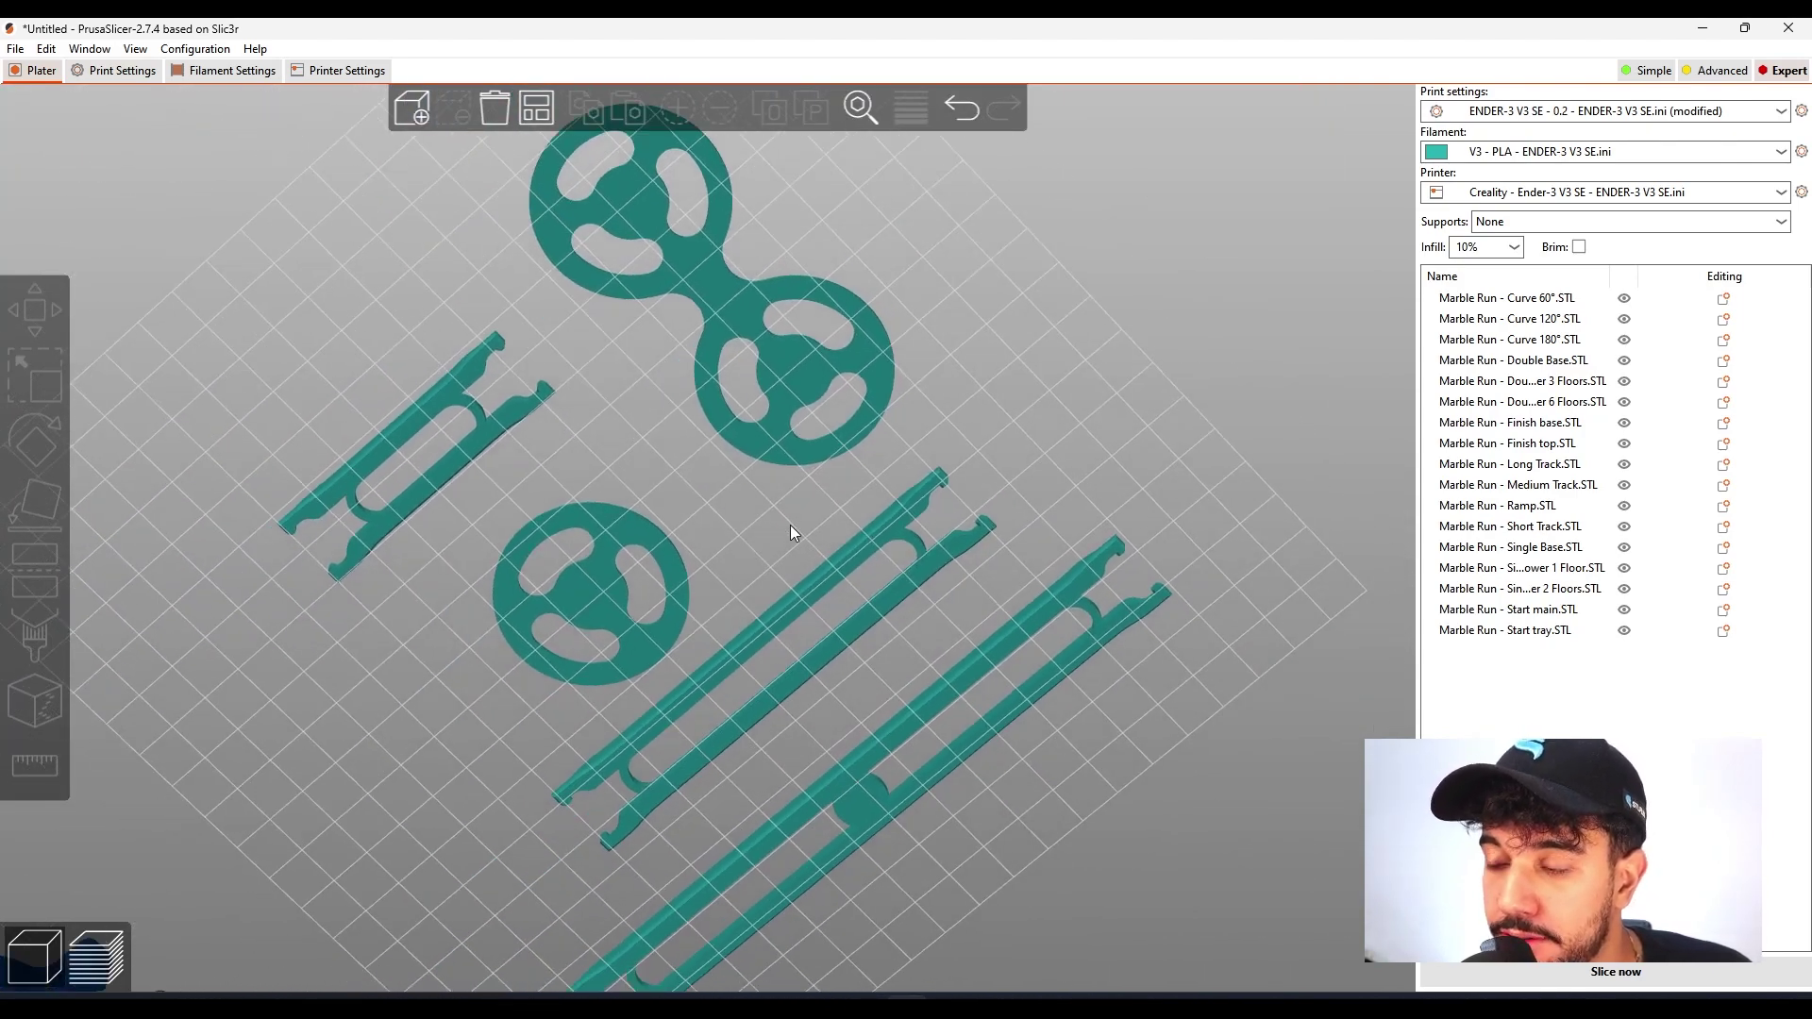
scroll(896, 477, down, 2)
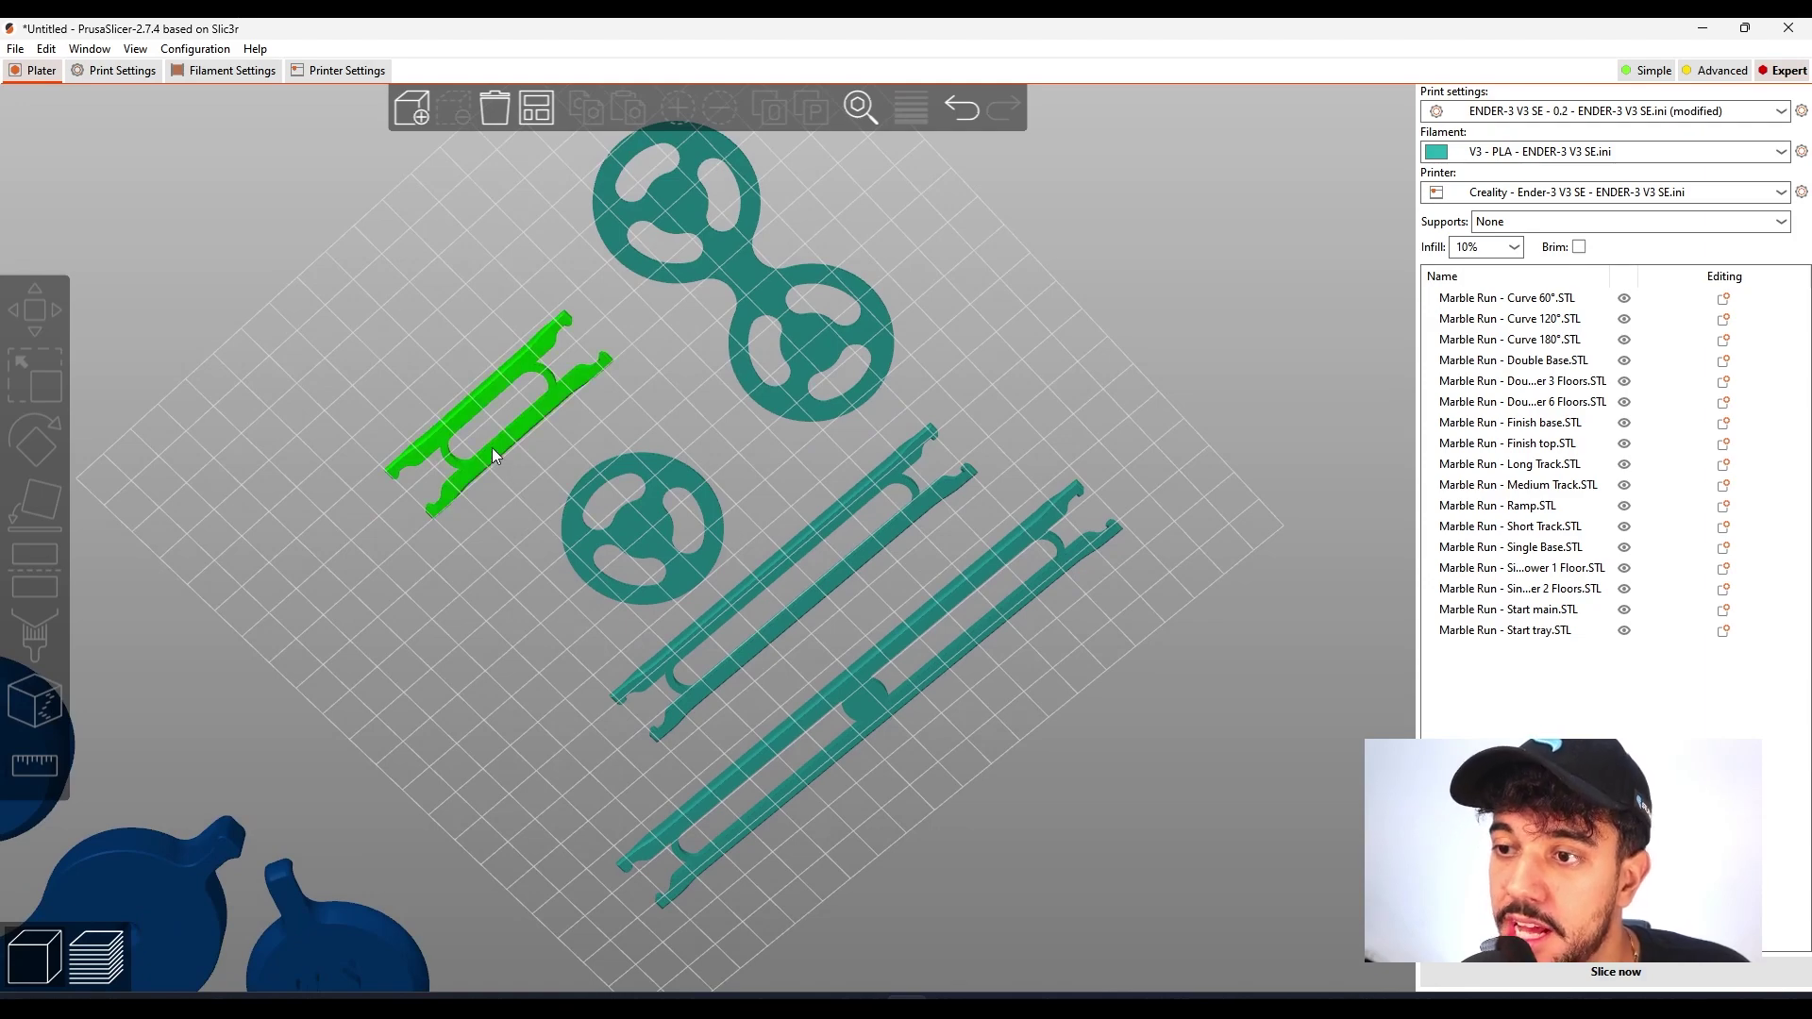
click(491, 449)
click(666, 543)
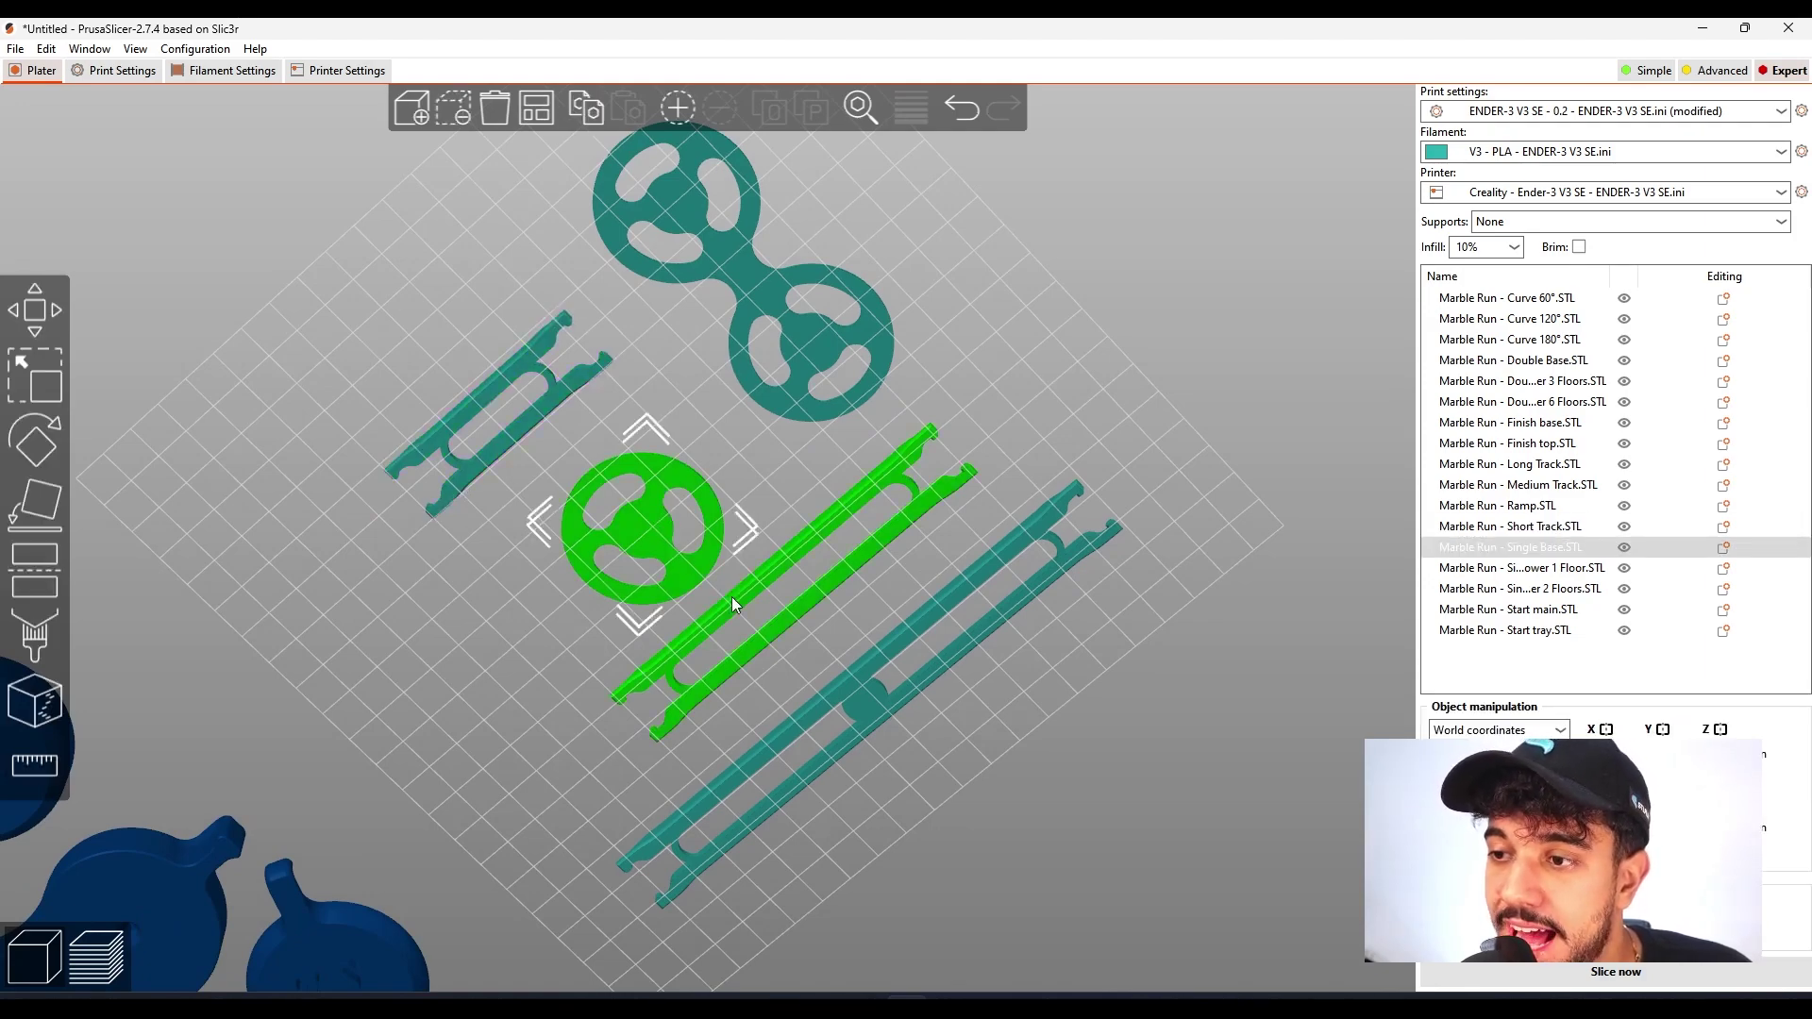
click(731, 597)
scroll(758, 594, down, 1)
scroll(785, 570, up, 5)
middle_drag(729, 455, 695, 421)
scroll(722, 650, down, 1)
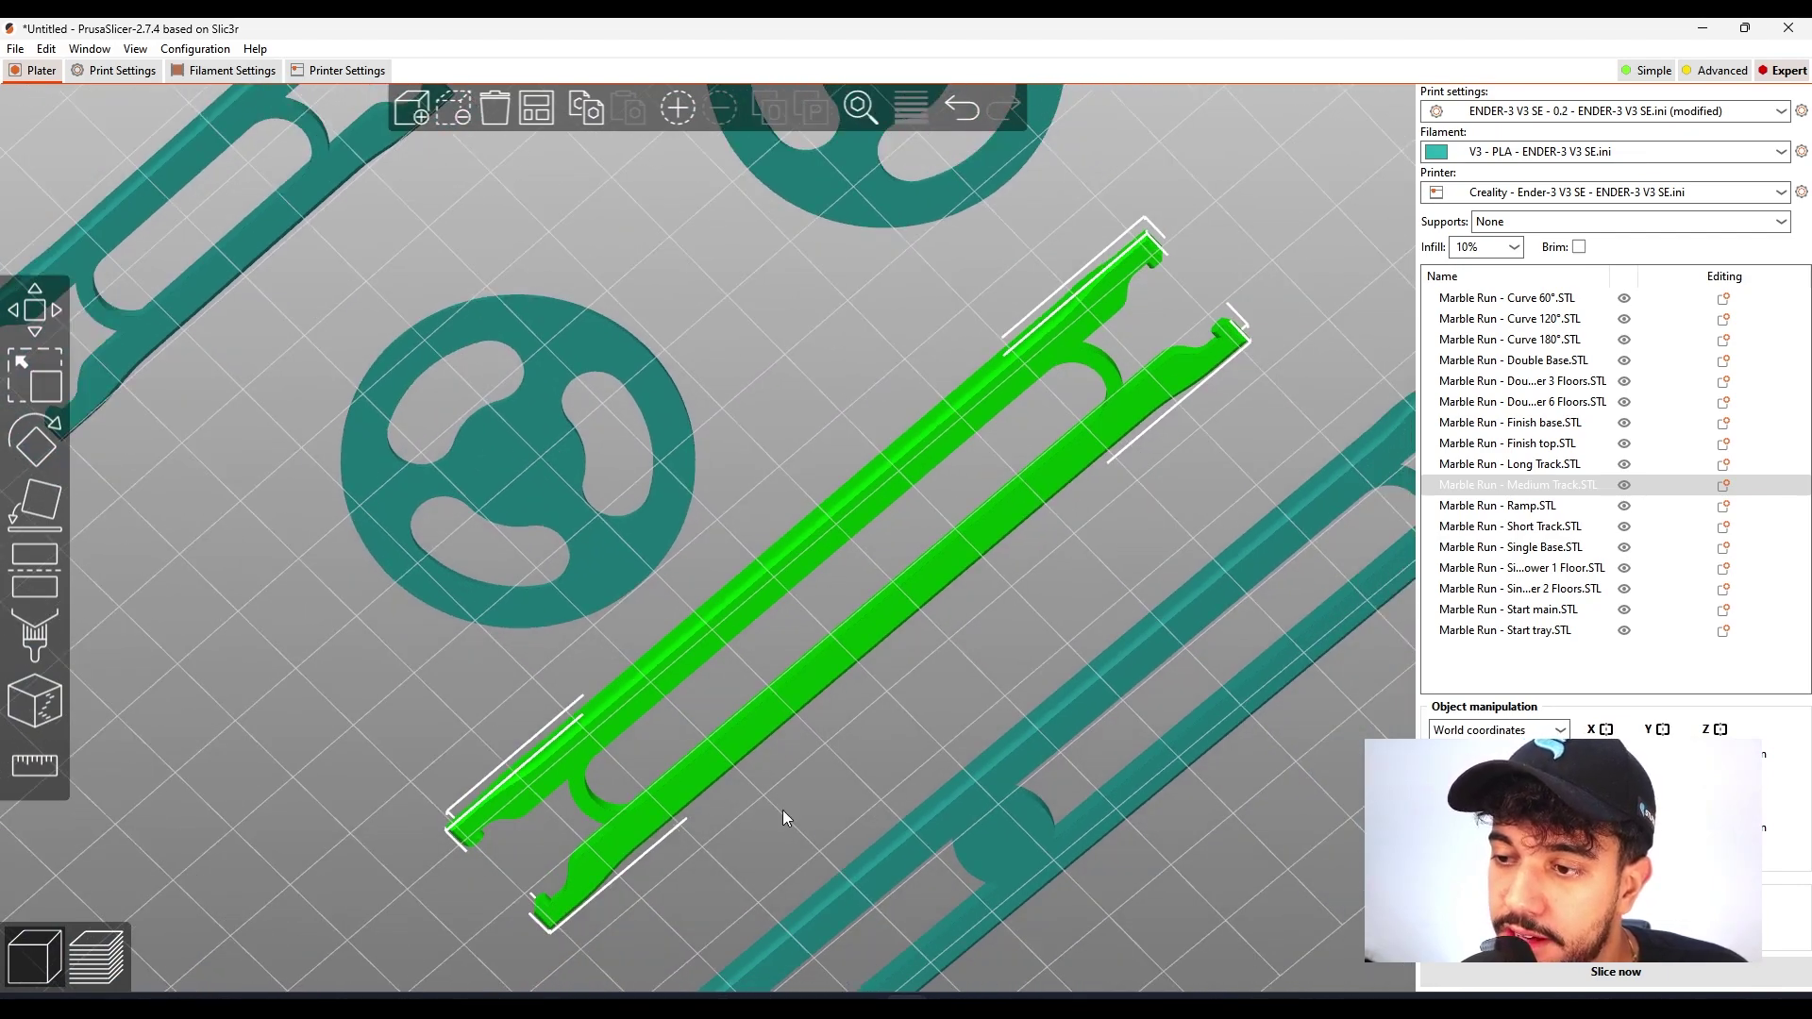
- Check the underside of the Long Track model, clear the selection and return to viewing the bed from above
scroll(936, 578, down, 3)
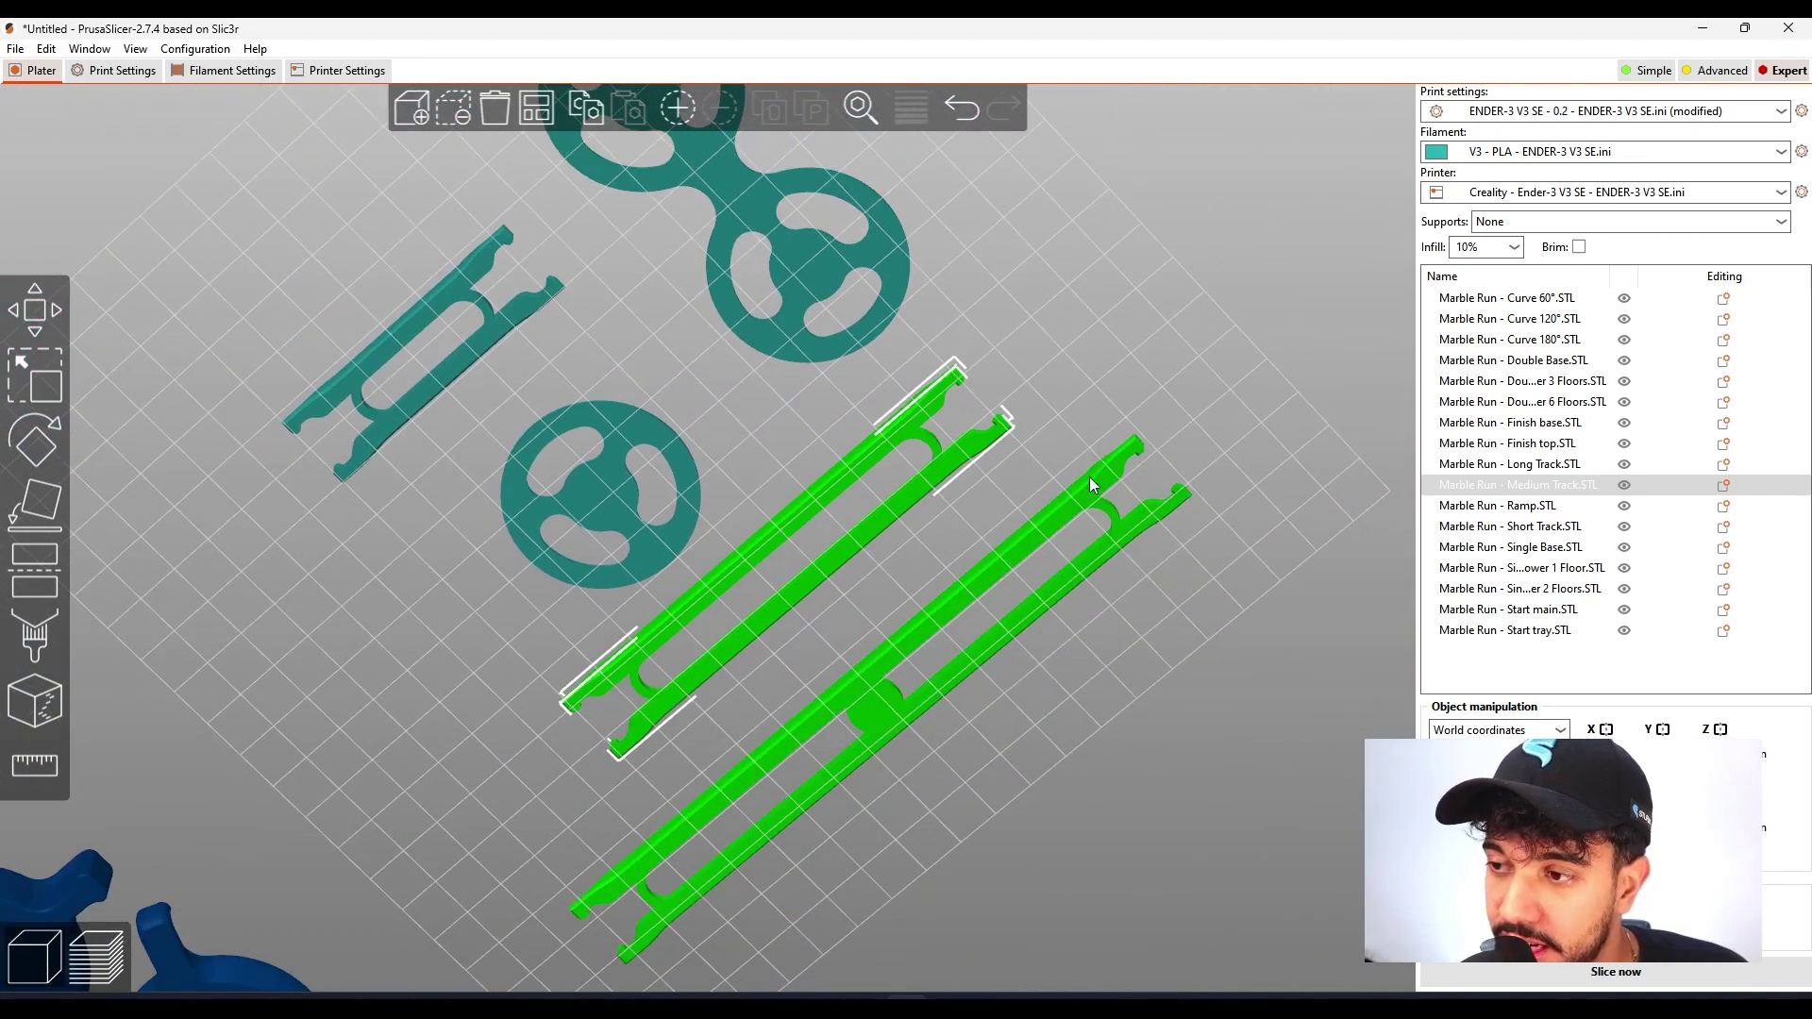
click(879, 707)
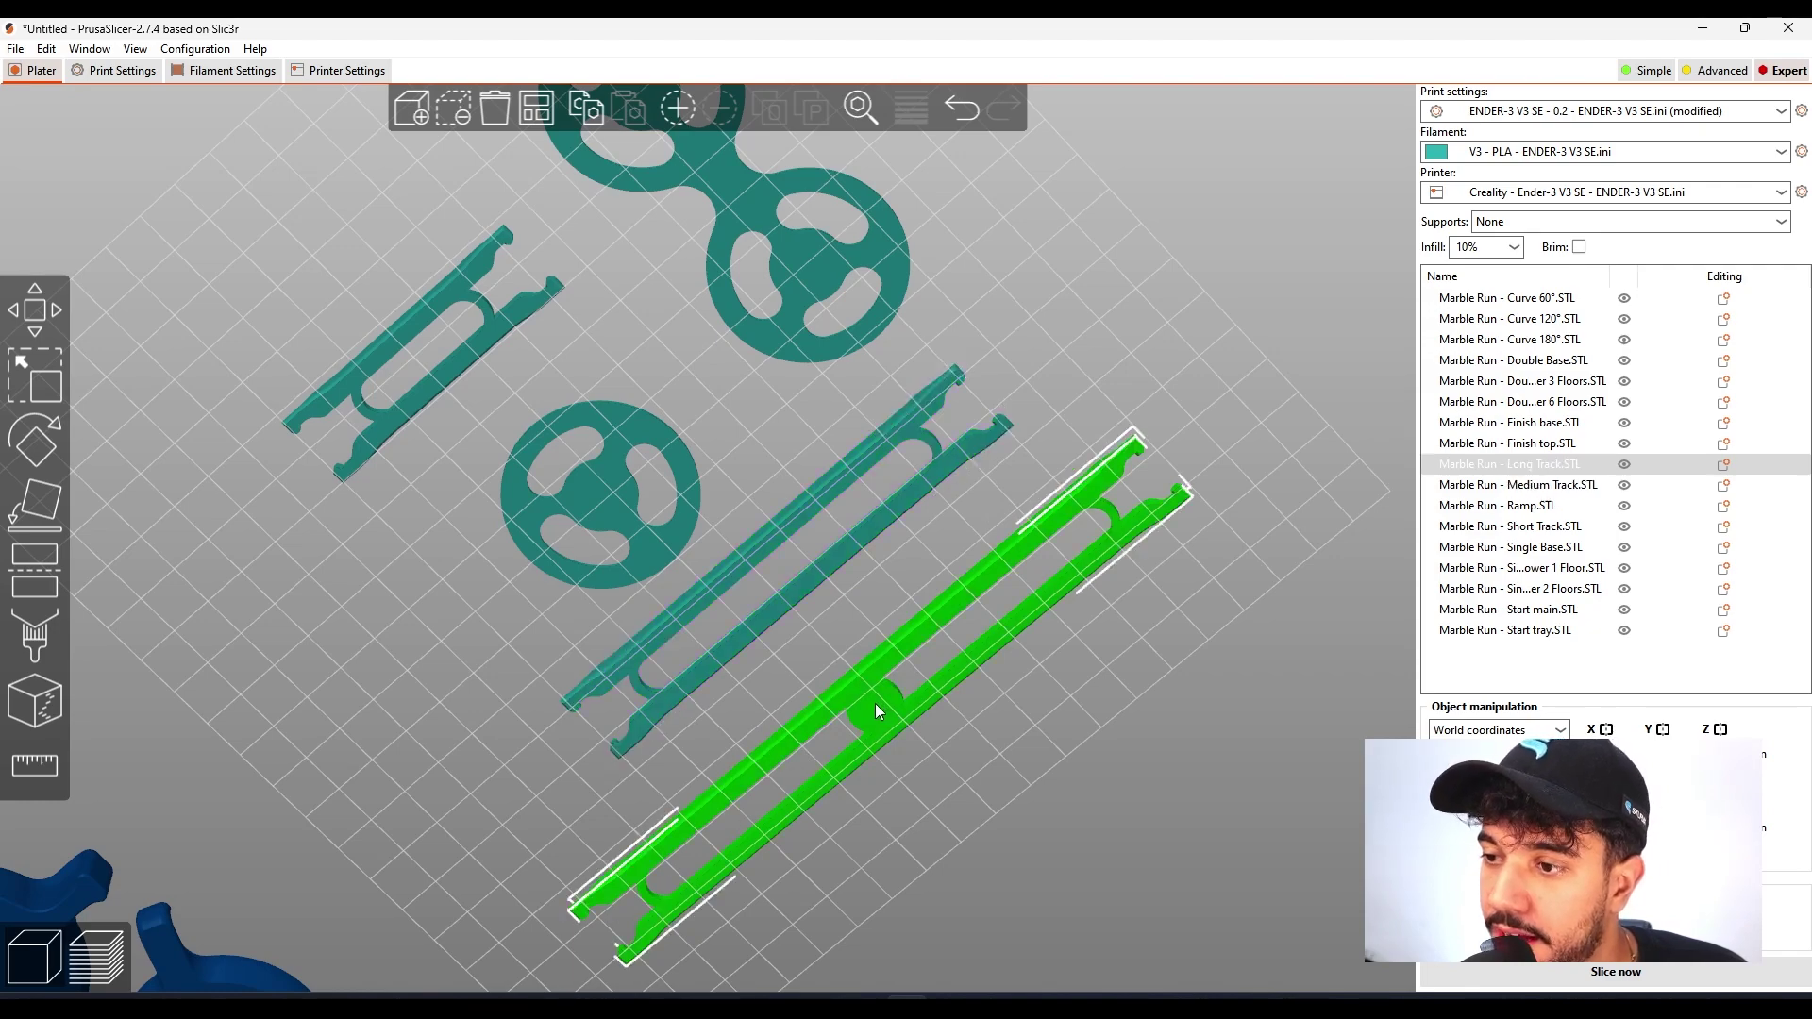
click(1017, 333)
drag(1014, 330, 1068, 673)
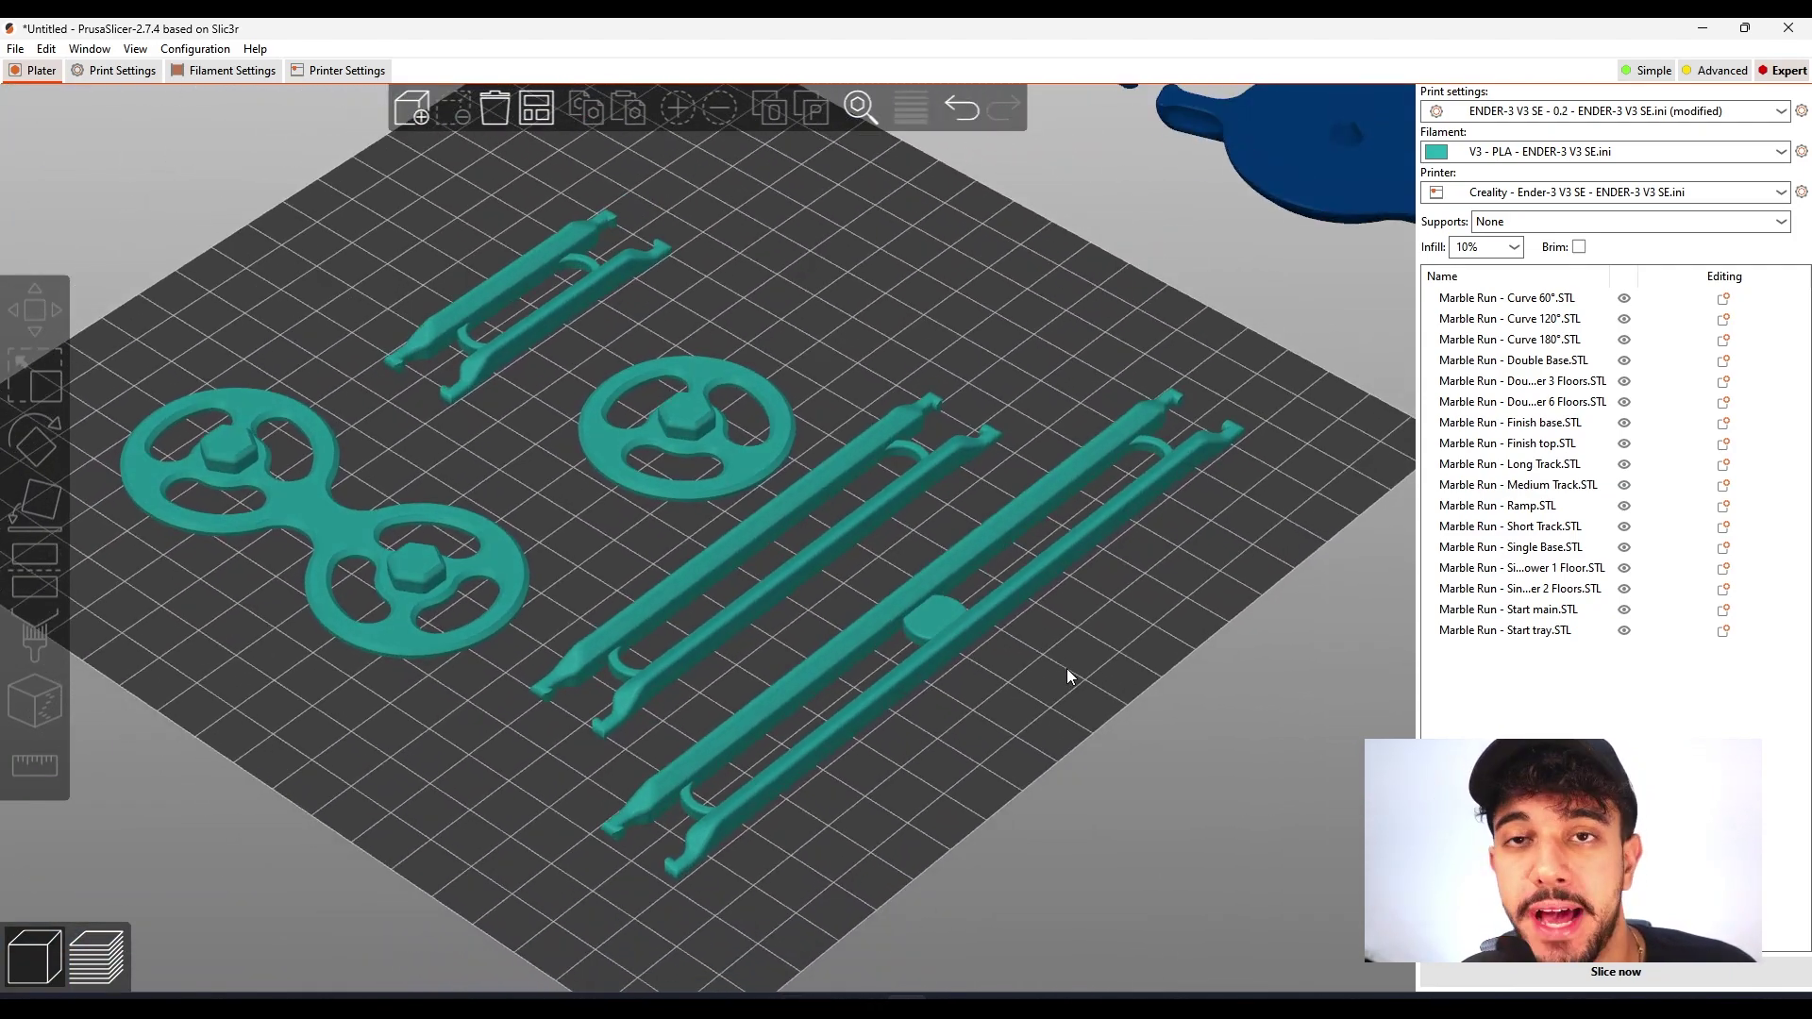
drag(1065, 668, 1070, 728)
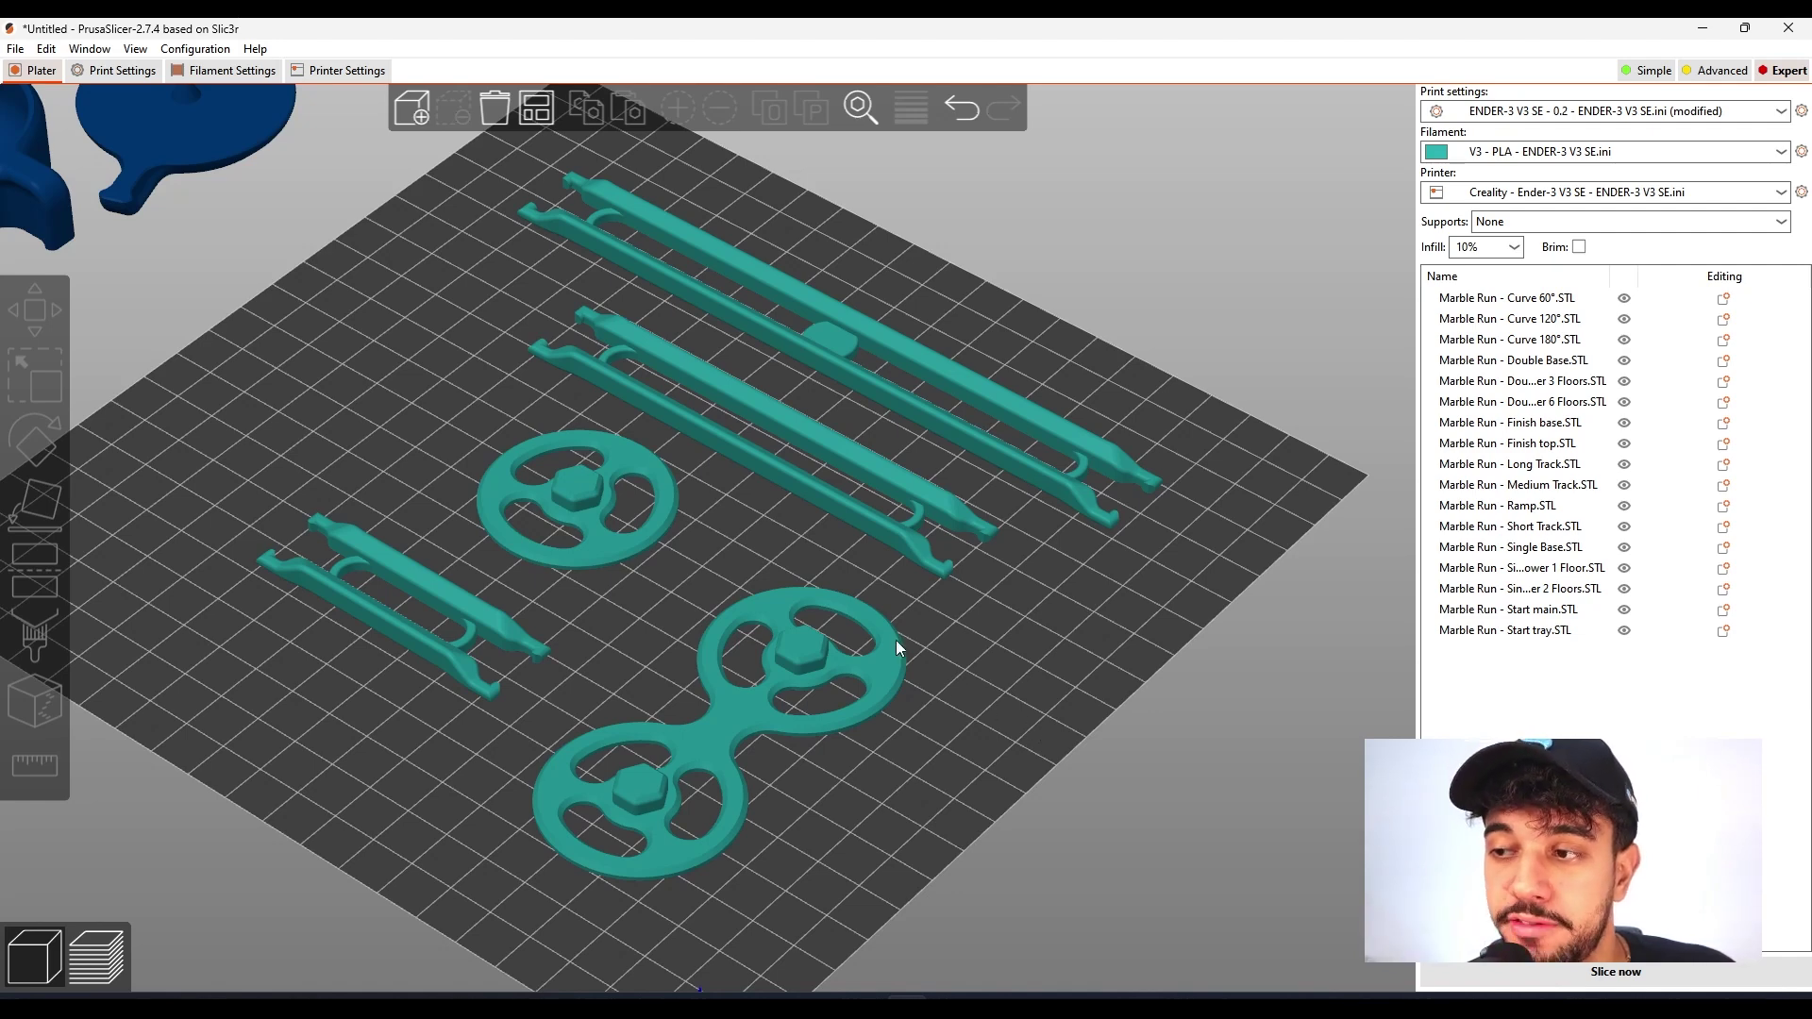
scroll(978, 637, up, 2)
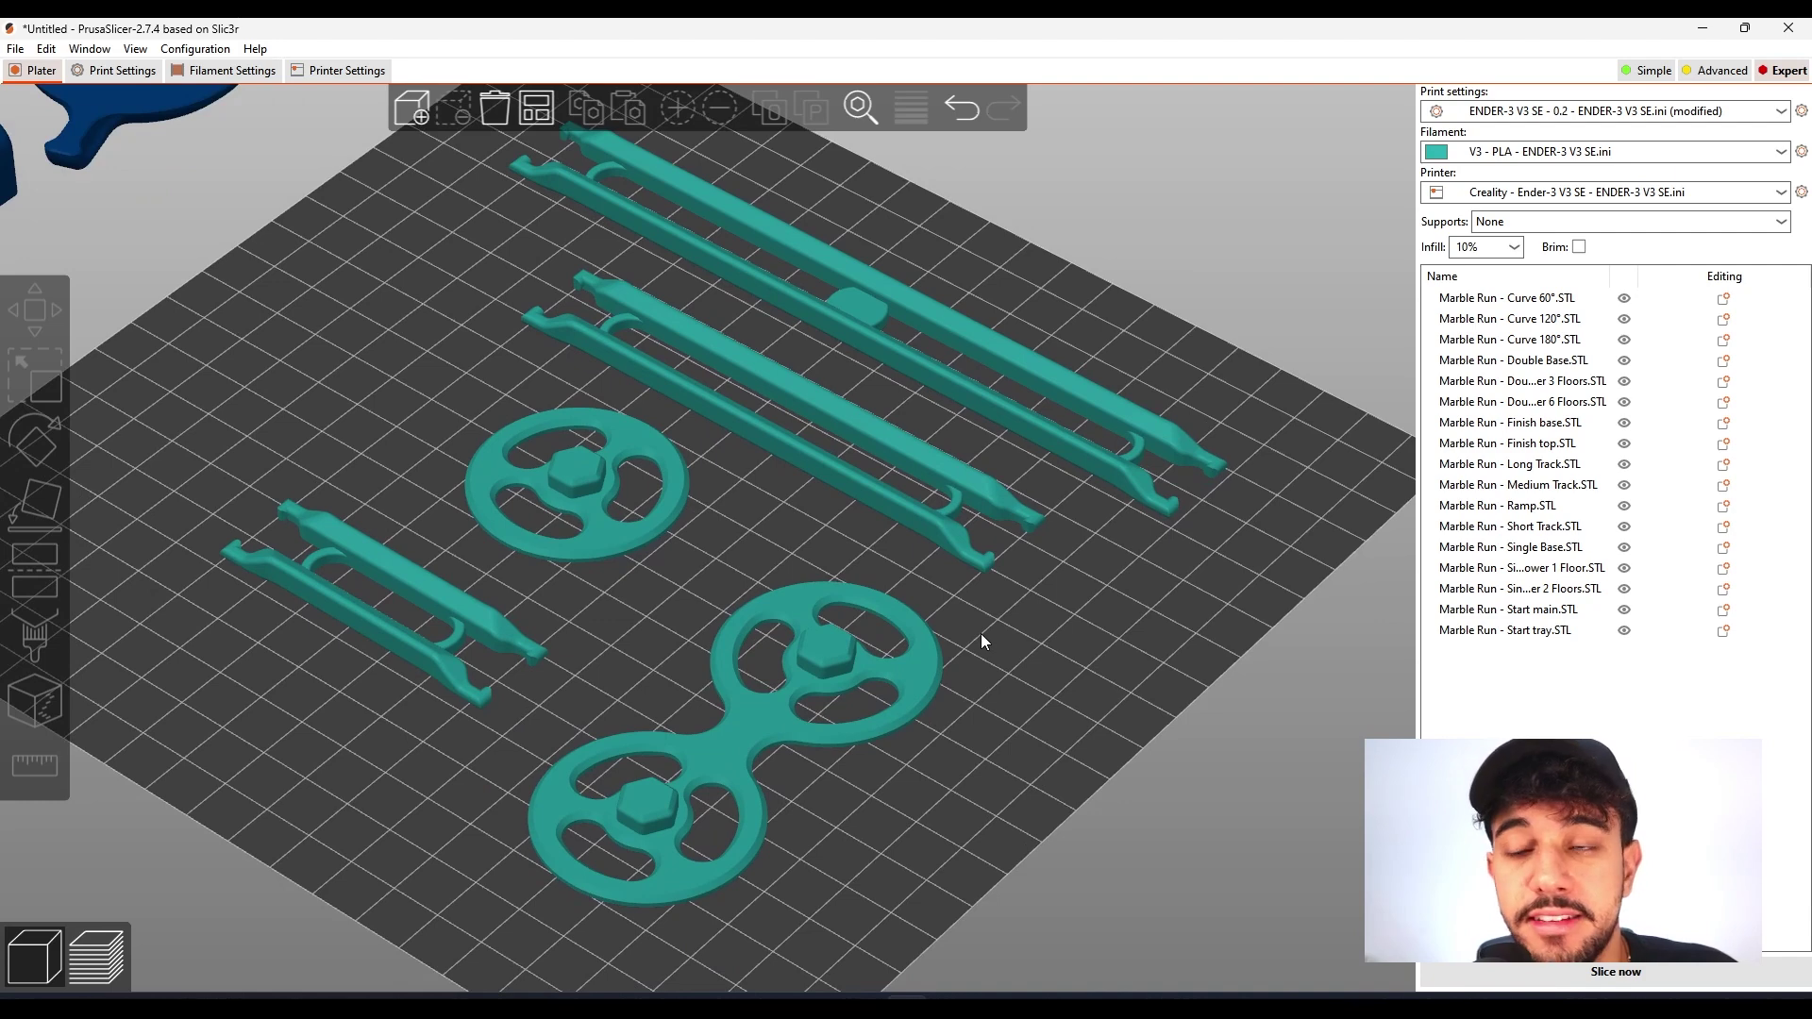
click(933, 484)
click(1052, 639)
right_drag(1052, 639, 1095, 644)
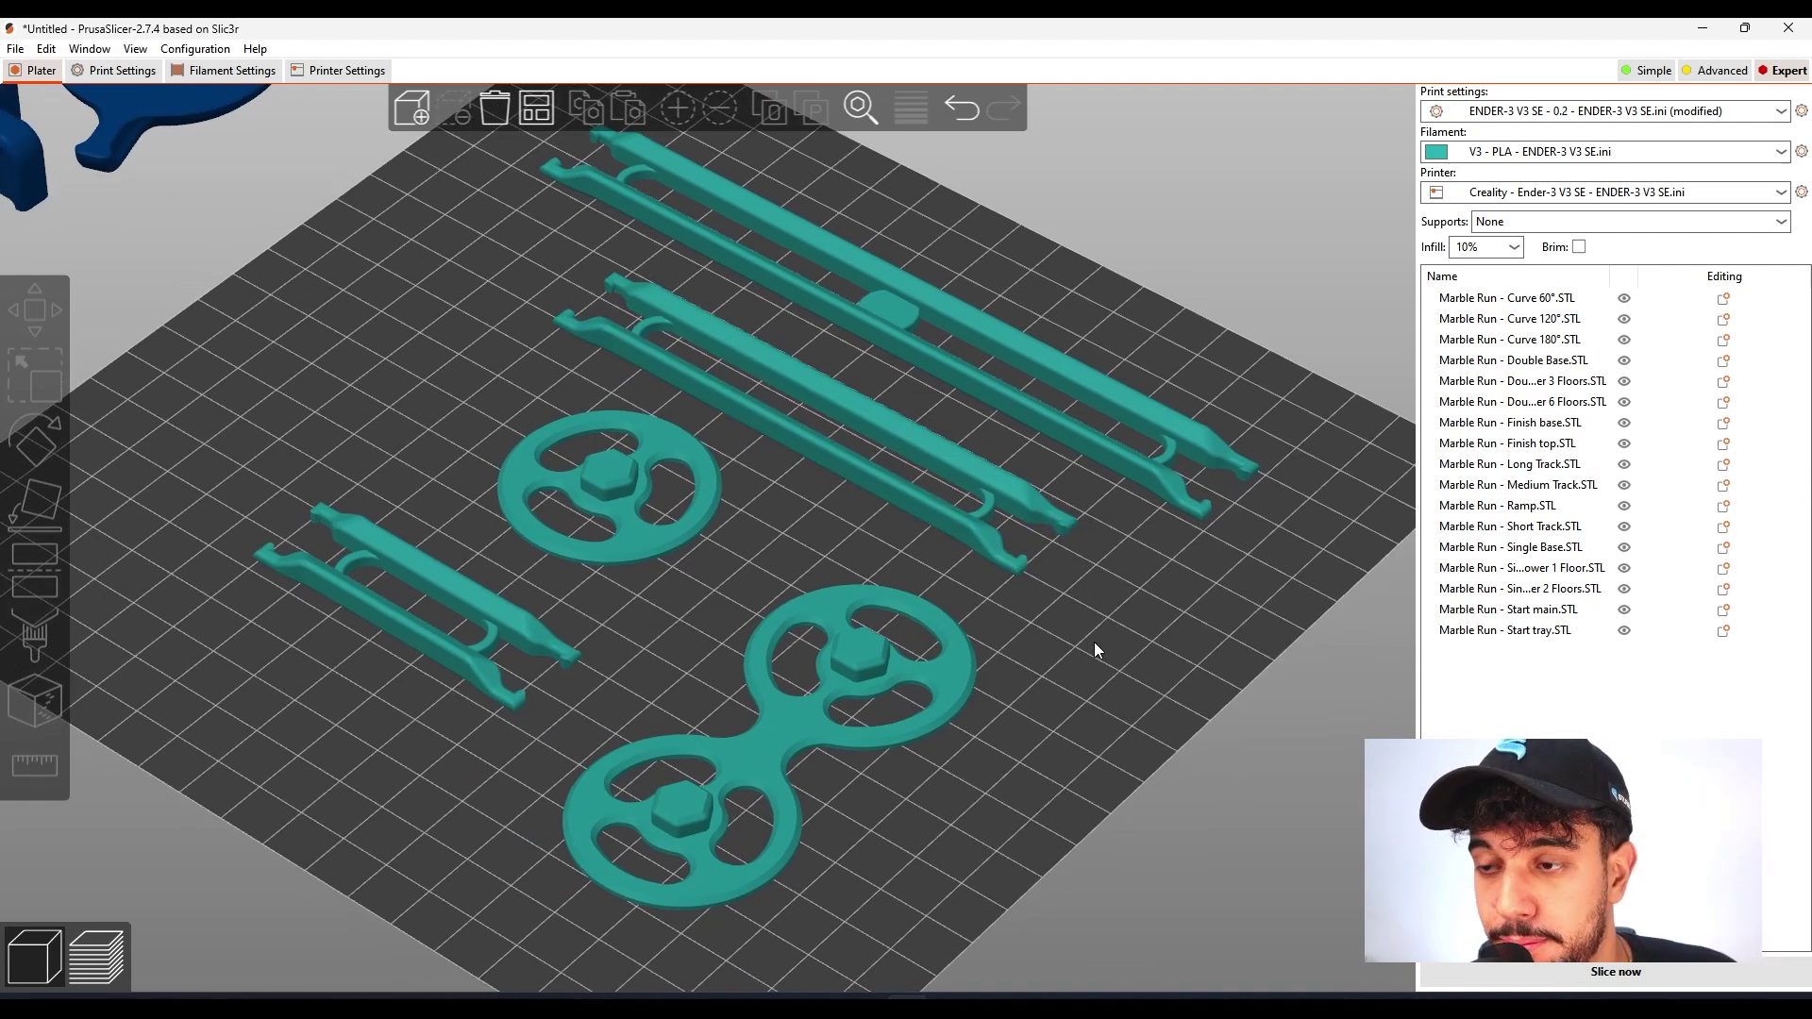
drag(1094, 642, 1095, 638)
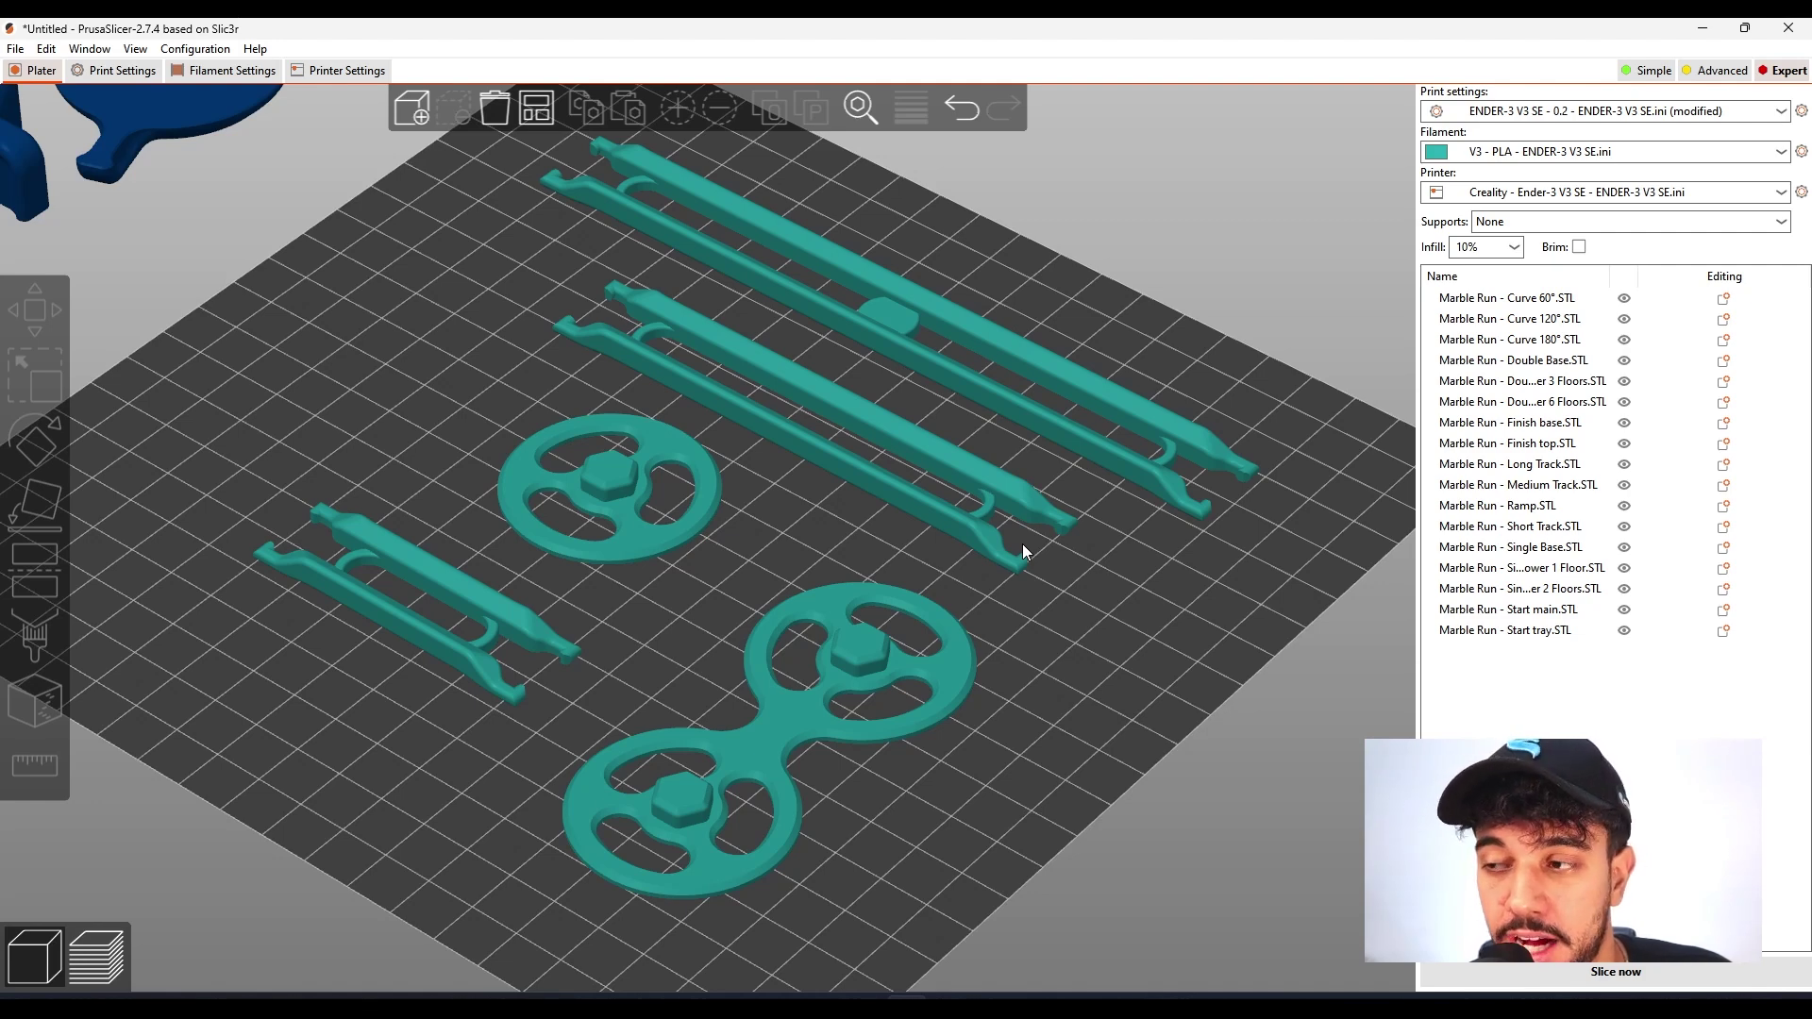
middle_drag(1069, 655, 1115, 657)
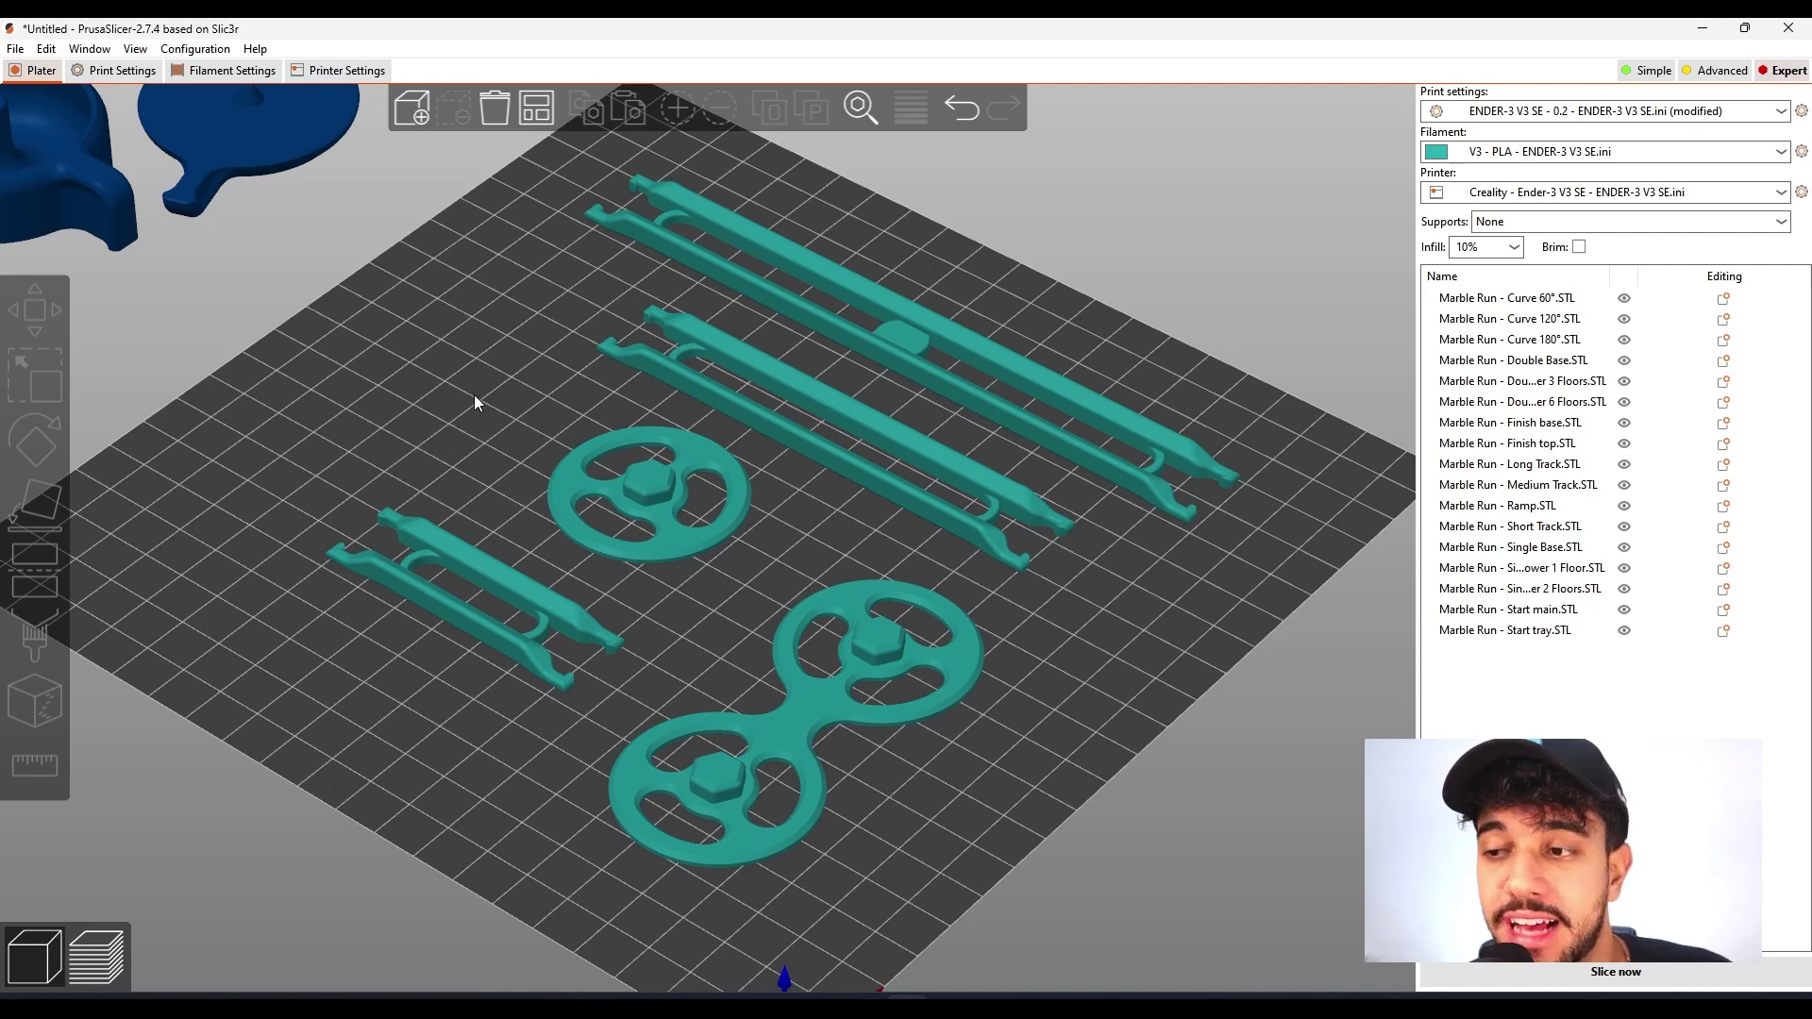
middle_drag(475, 394, 423, 409)
scroll(420, 410, up, 2)
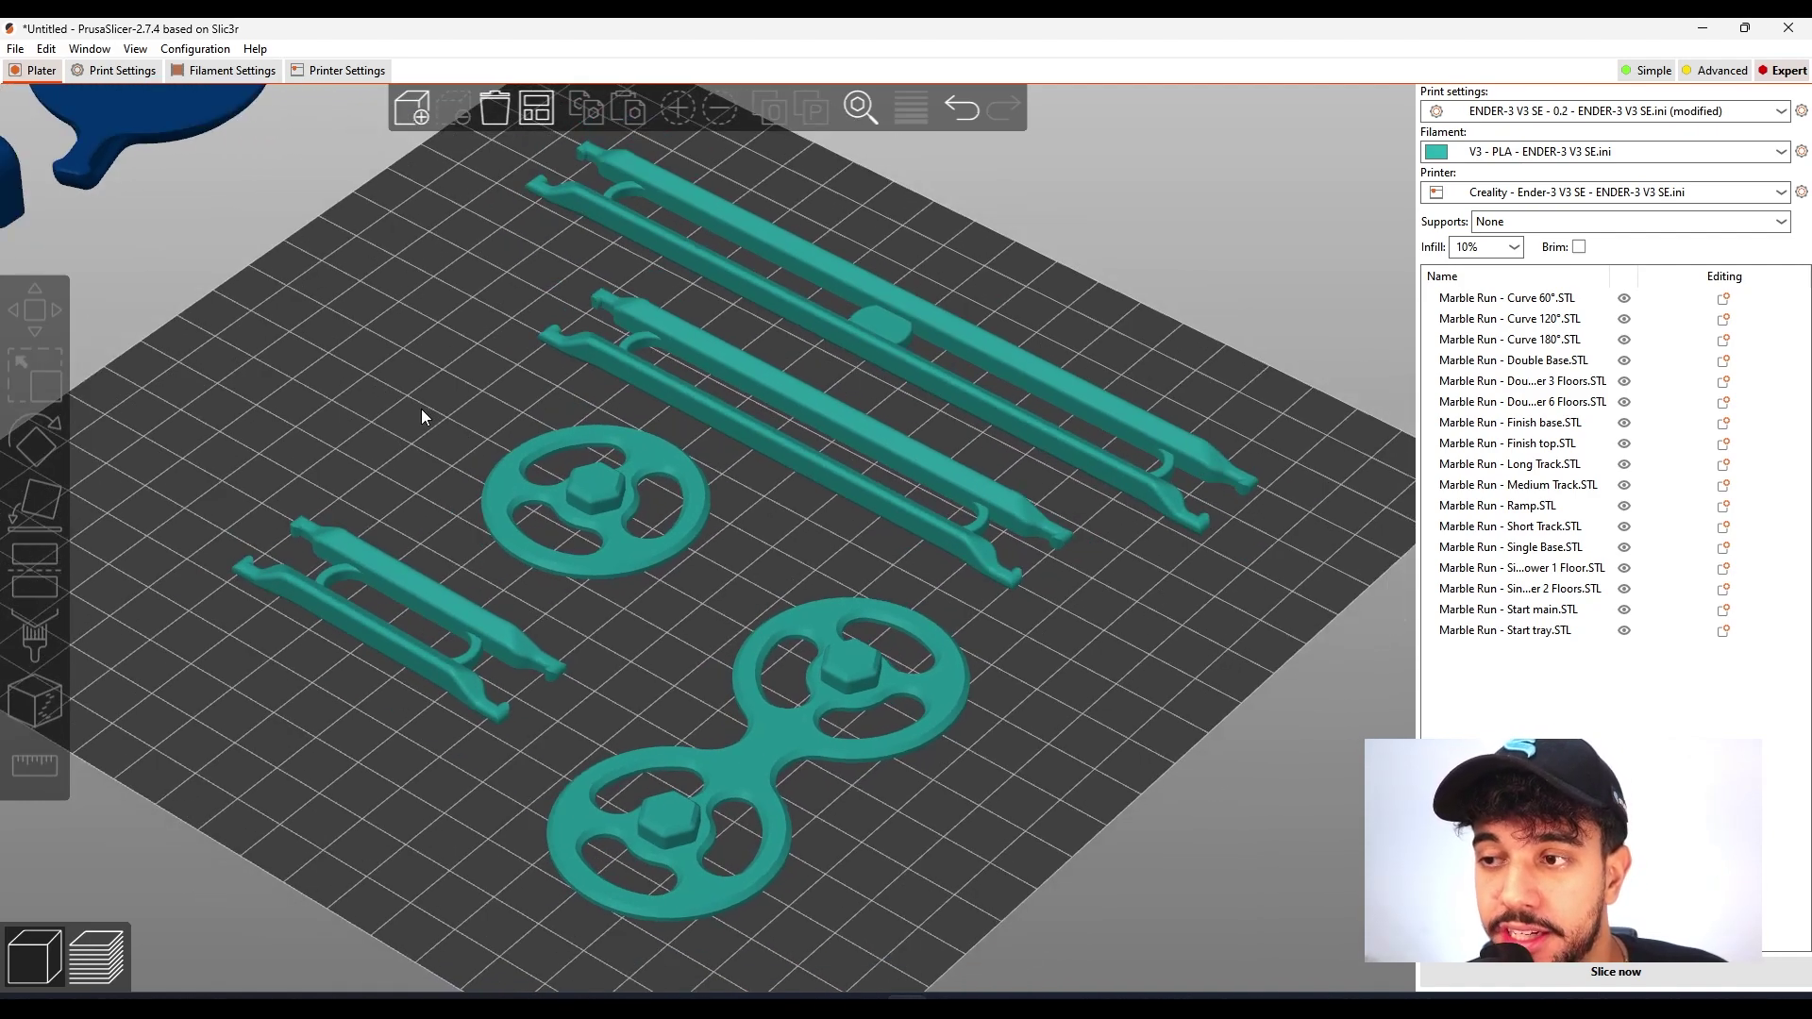
scroll(421, 410, down, 2)
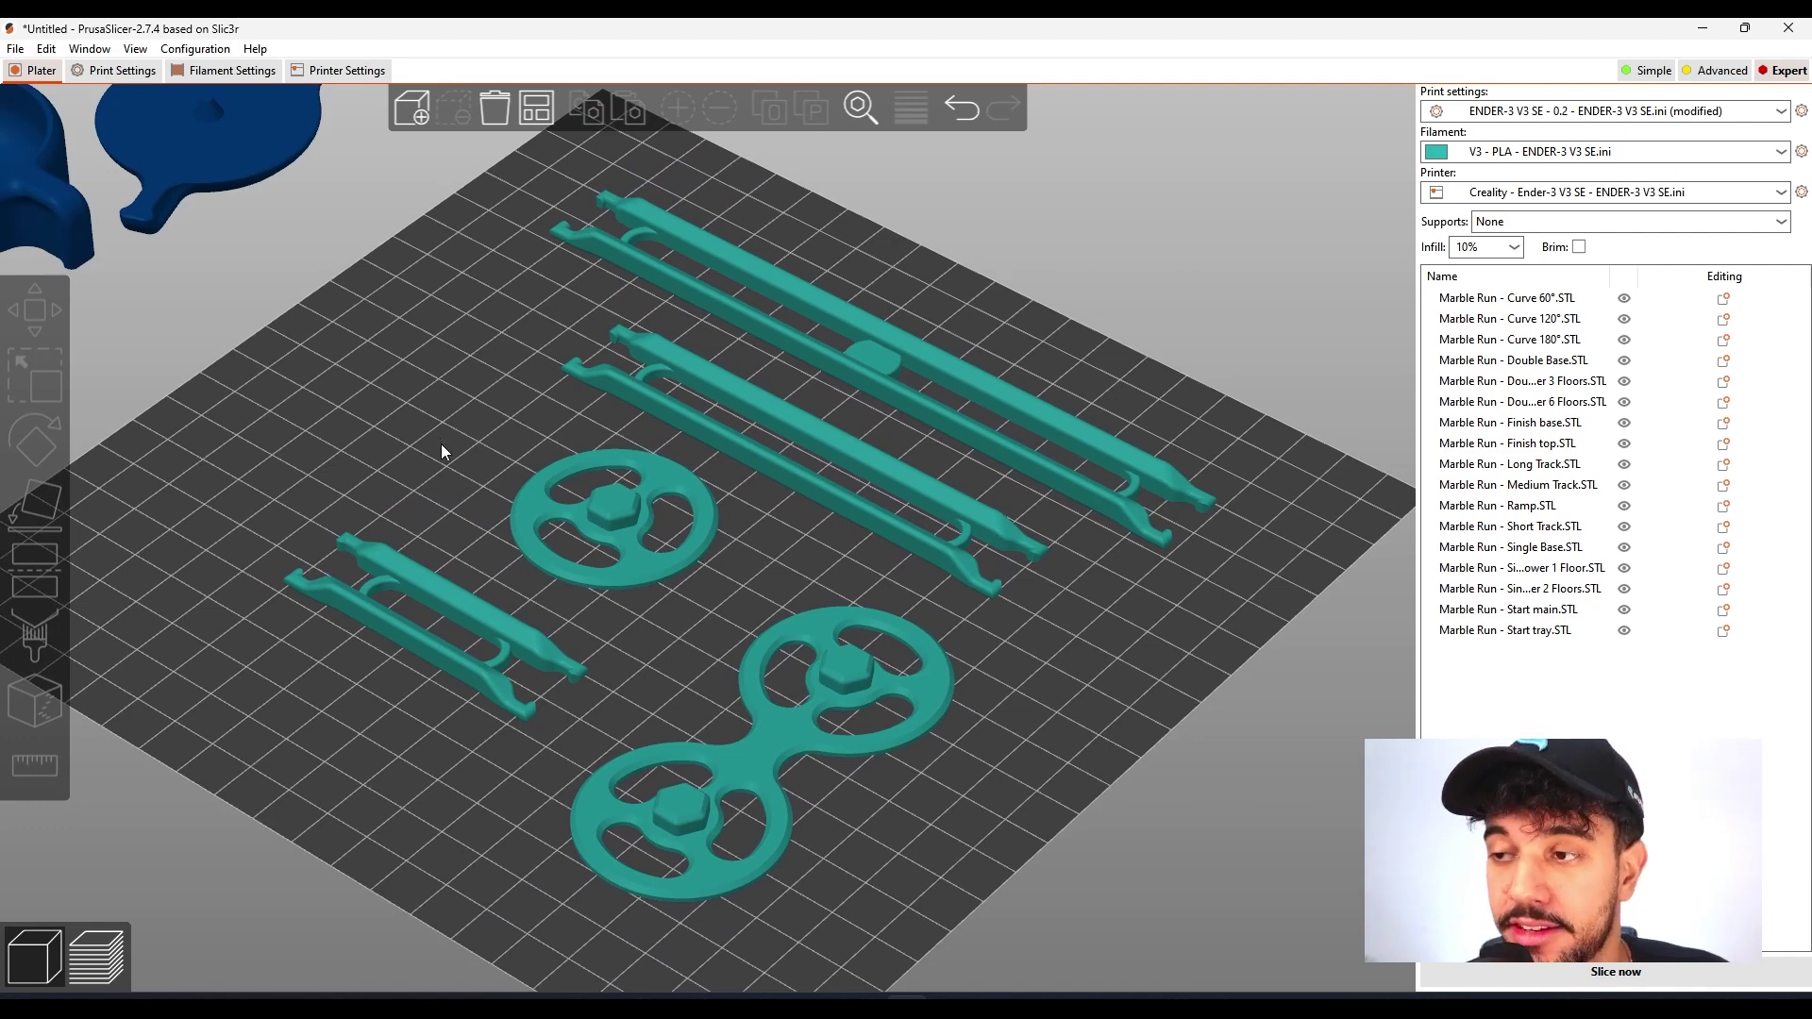
middle_drag(450, 461, 412, 492)
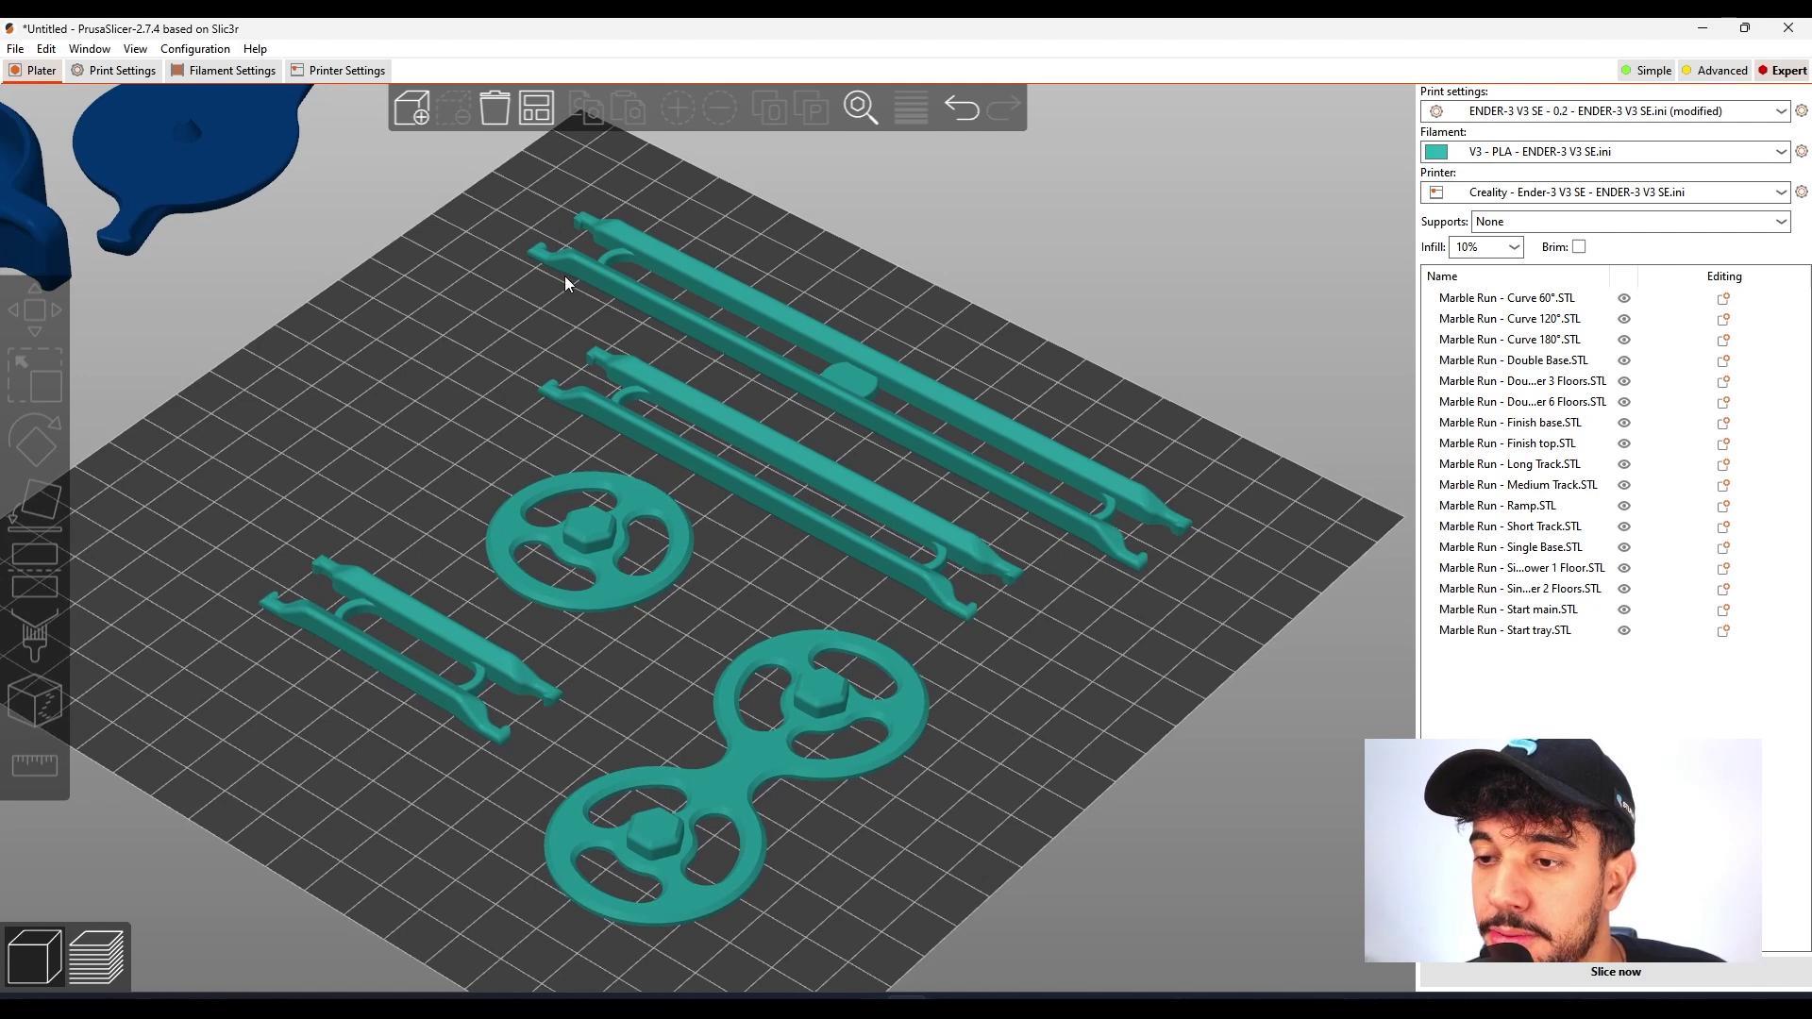
scroll(391, 497, up, 2)
middle_drag(392, 448, 421, 407)
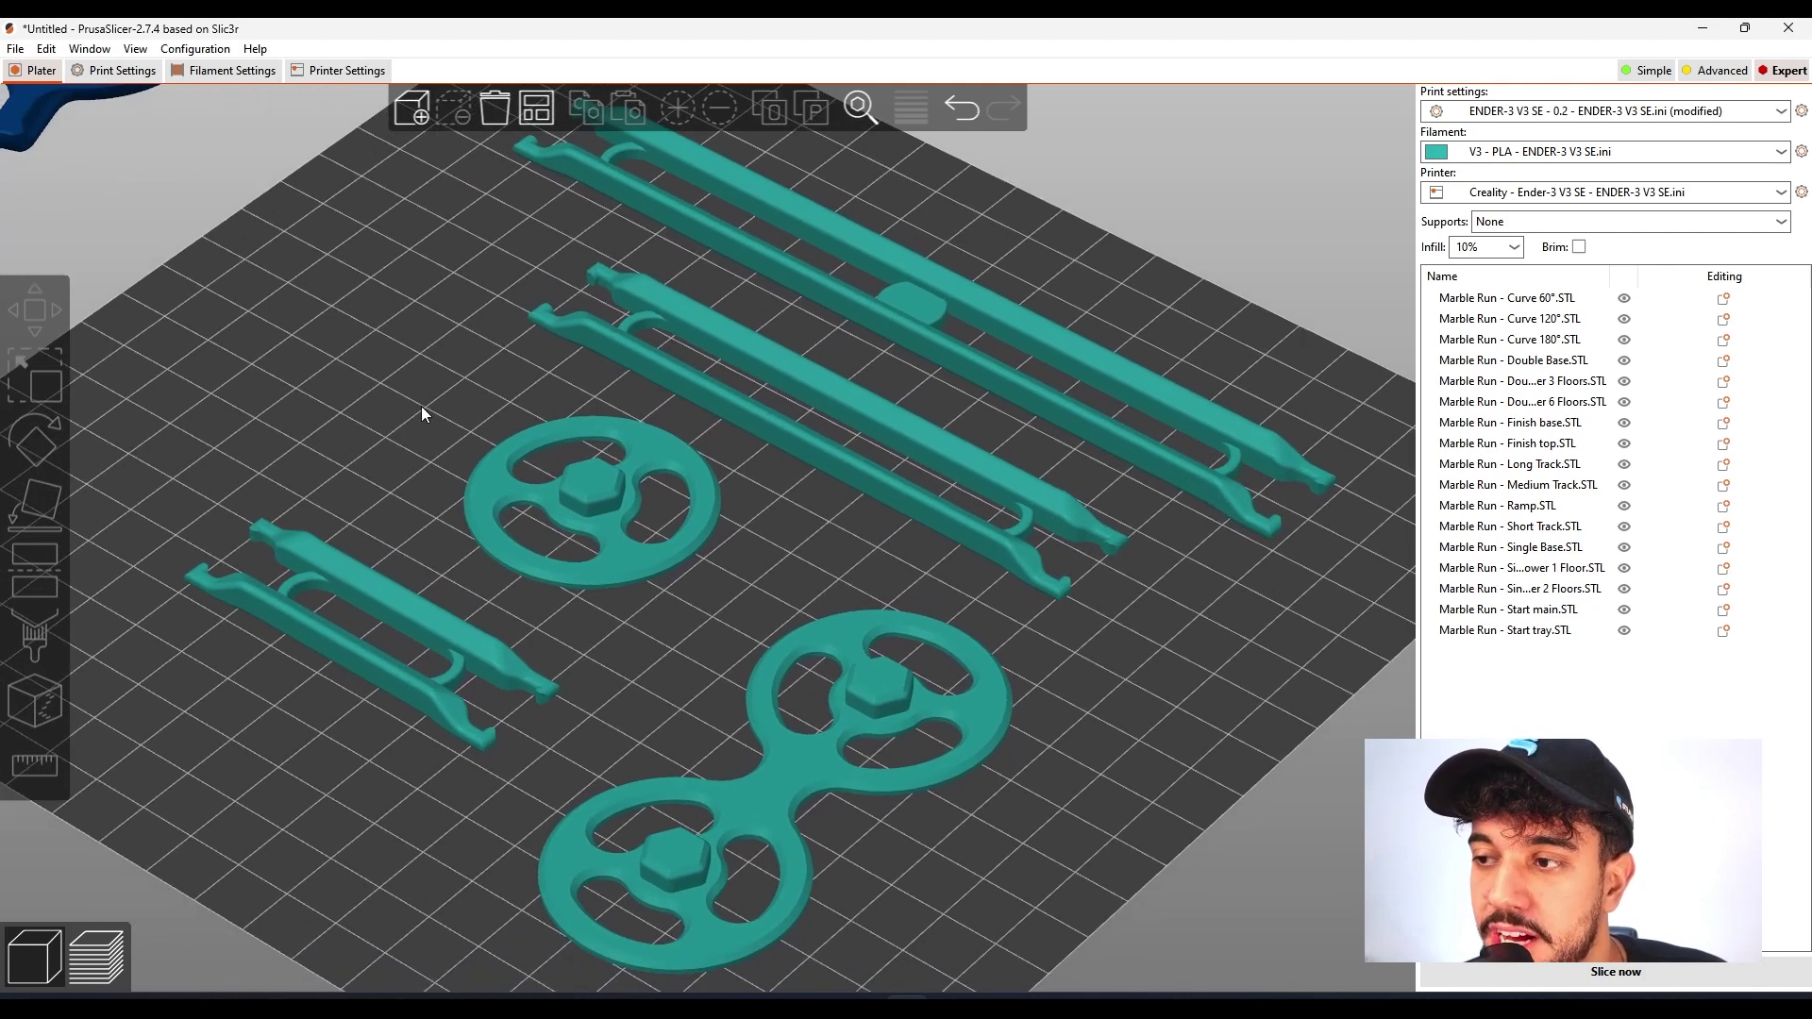
scroll(424, 409, down, 1)
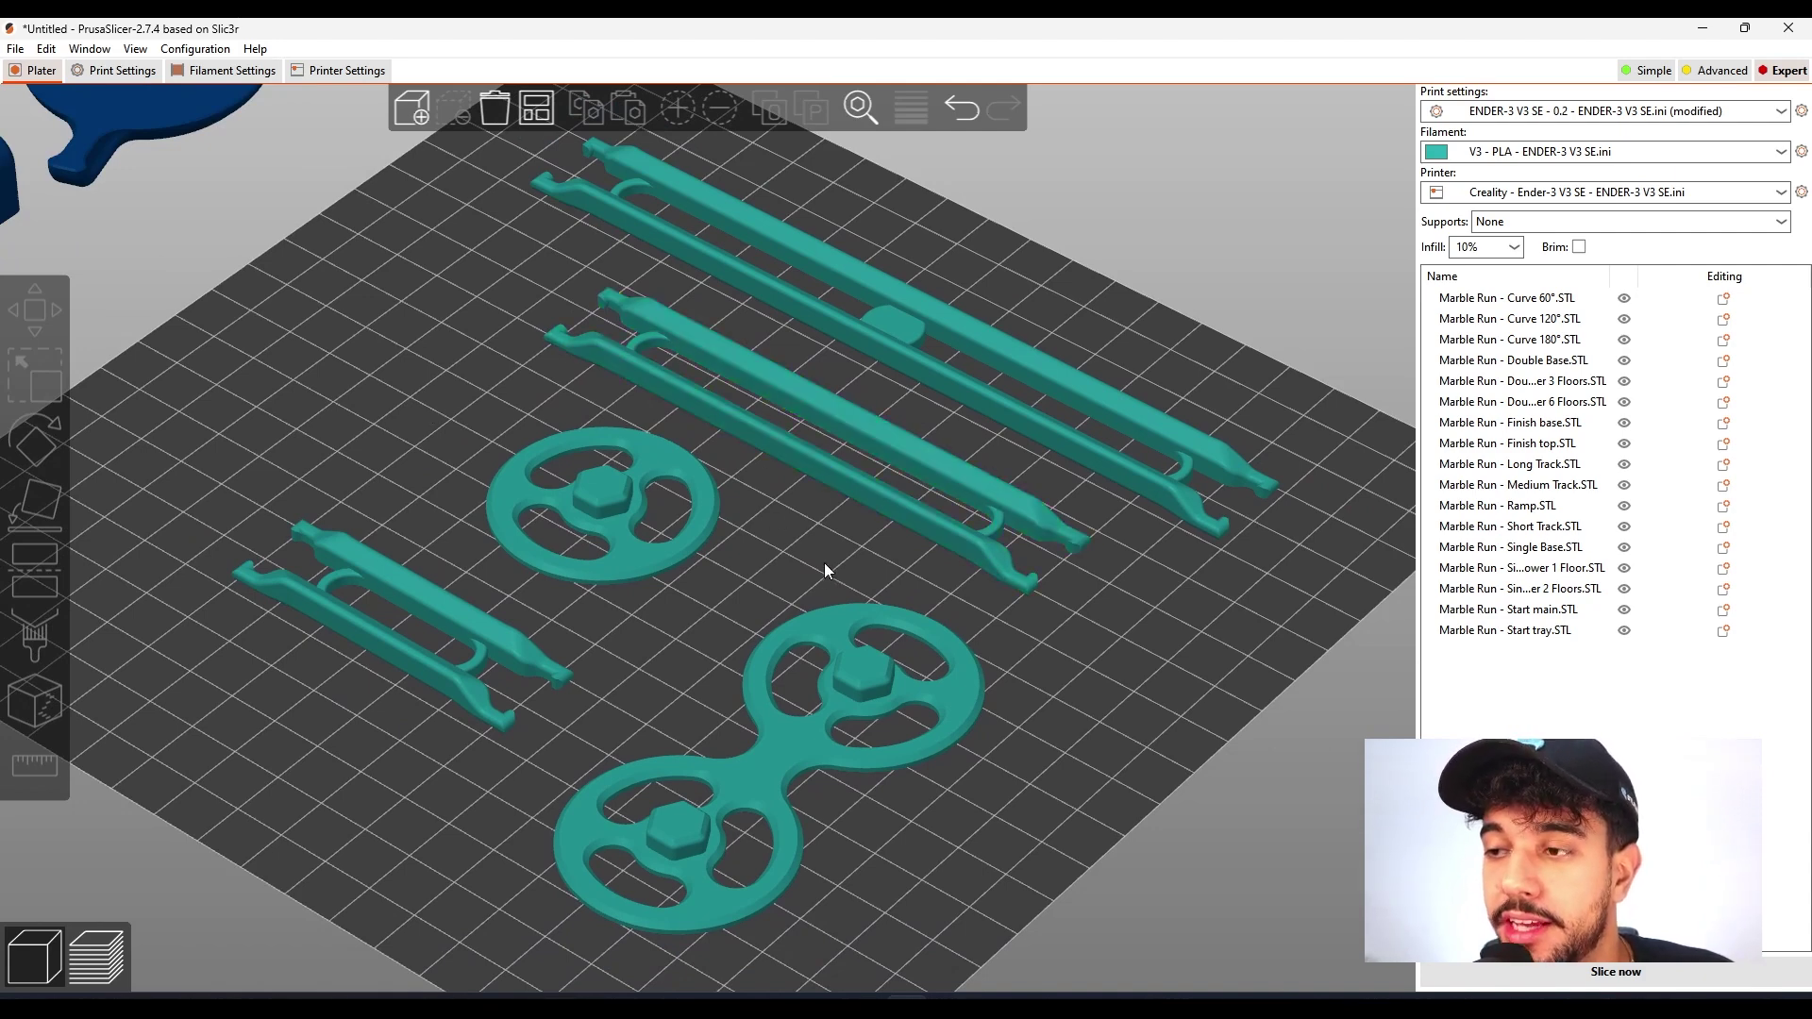
drag(822, 559, 777, 569)
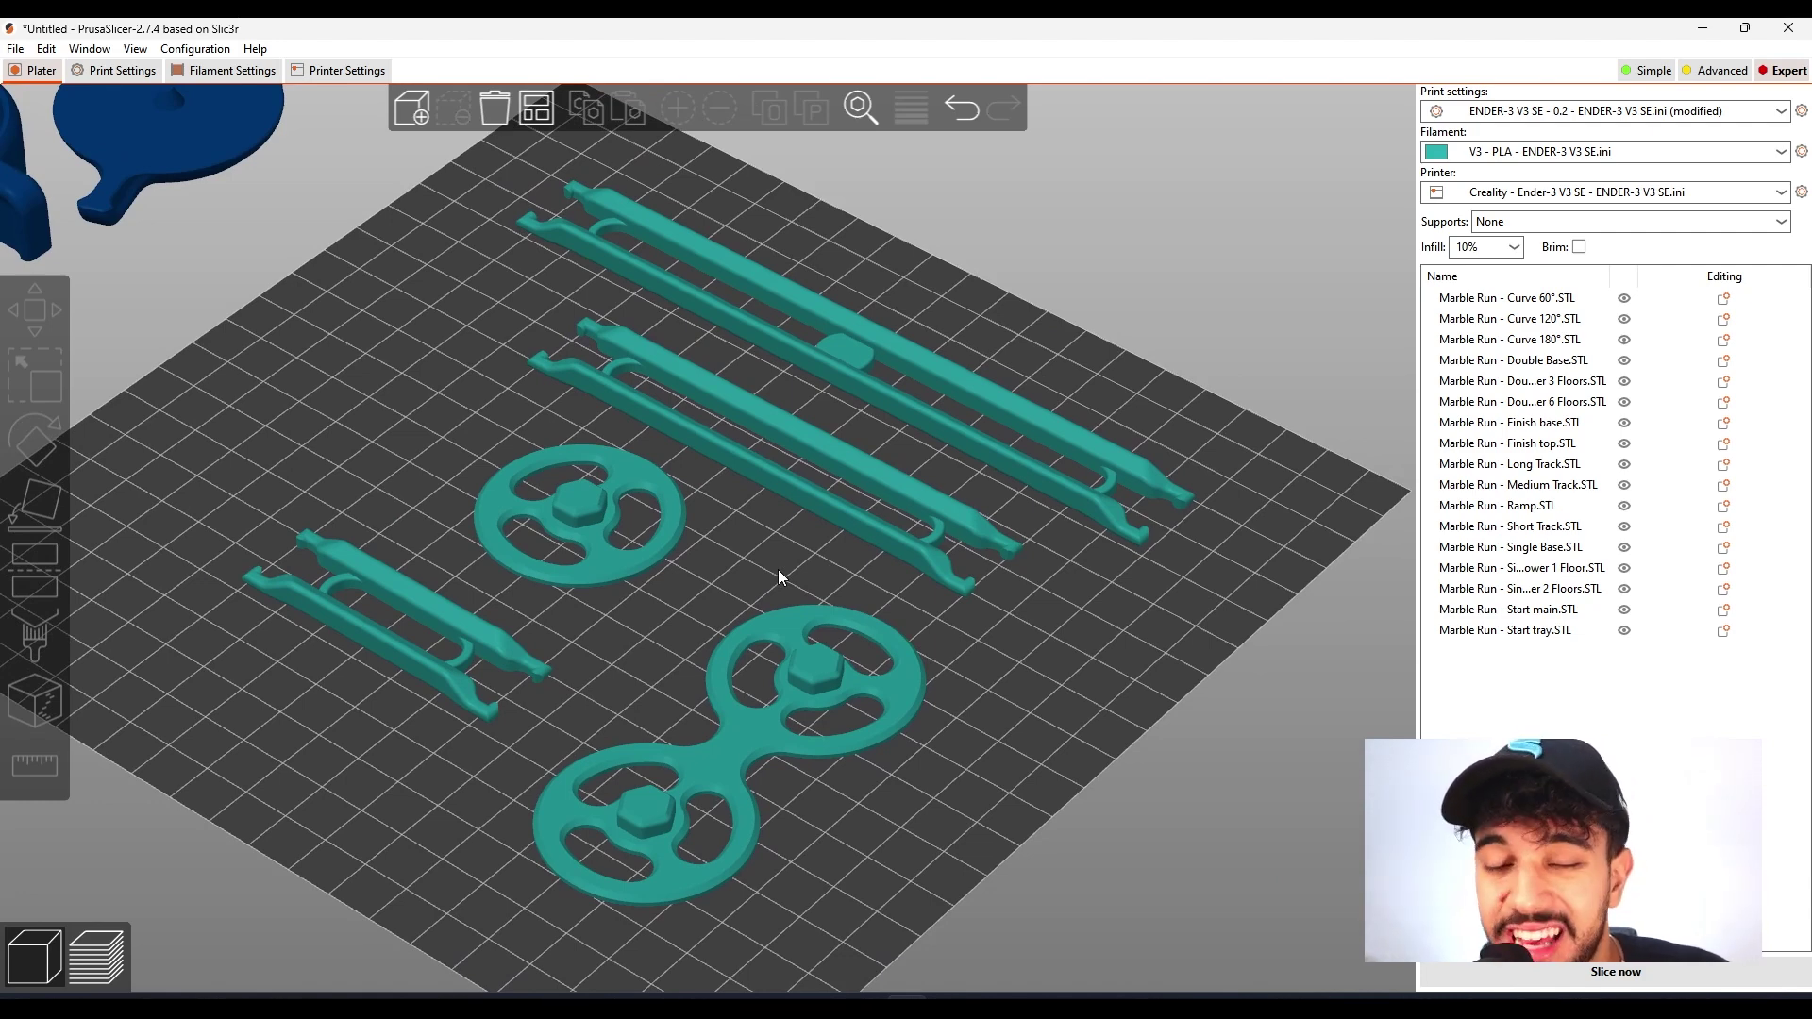
drag(778, 569, 727, 556)
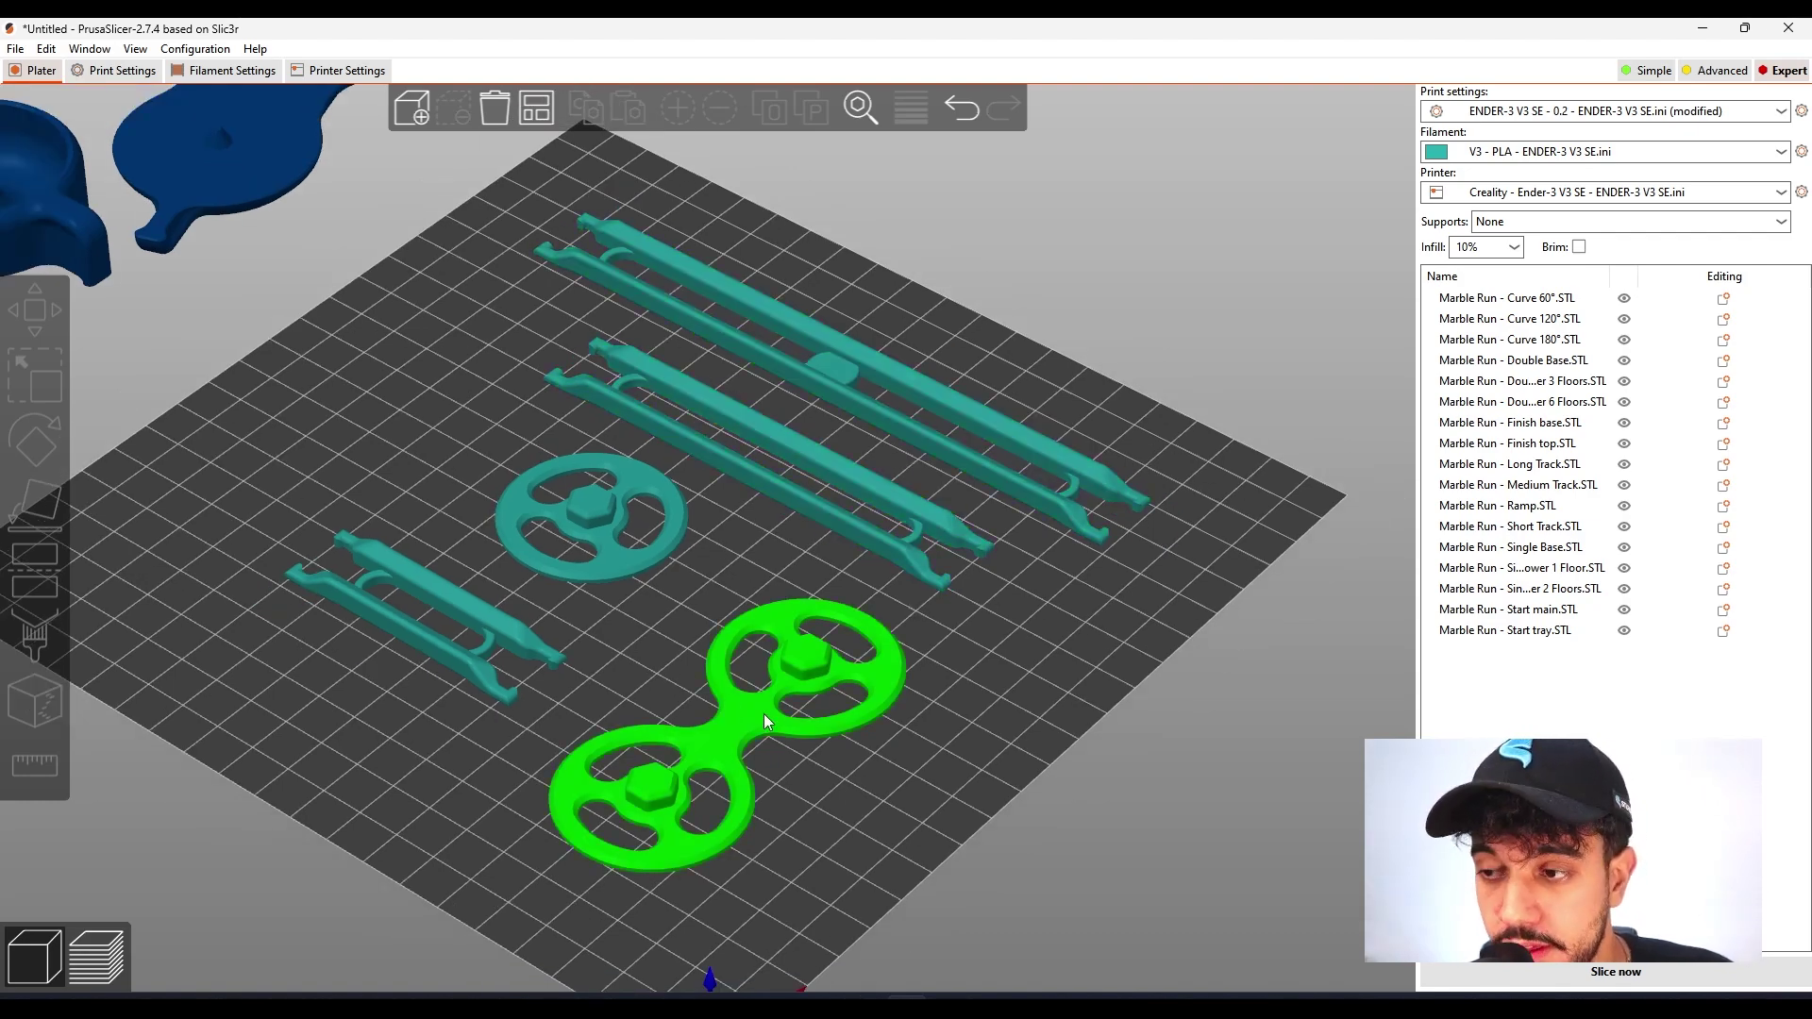
drag(973, 735, 972, 722)
scroll(866, 707, up, 1)
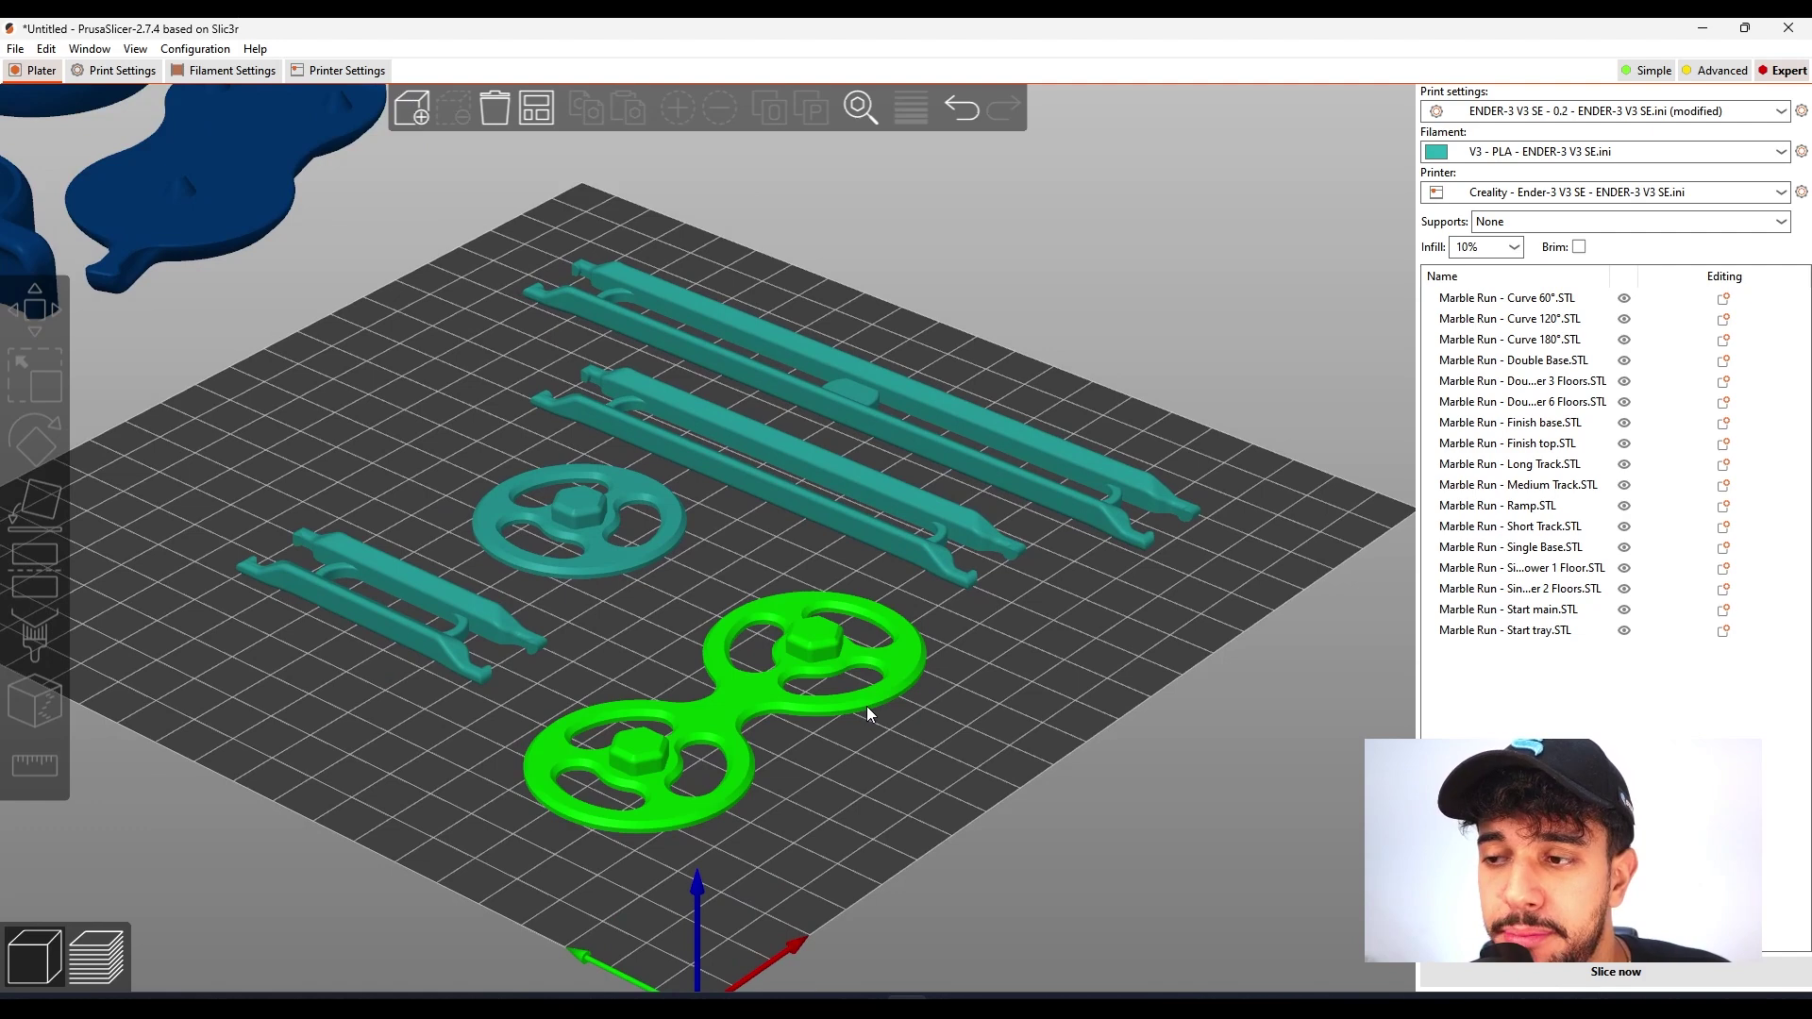
drag(1030, 658, 1030, 671)
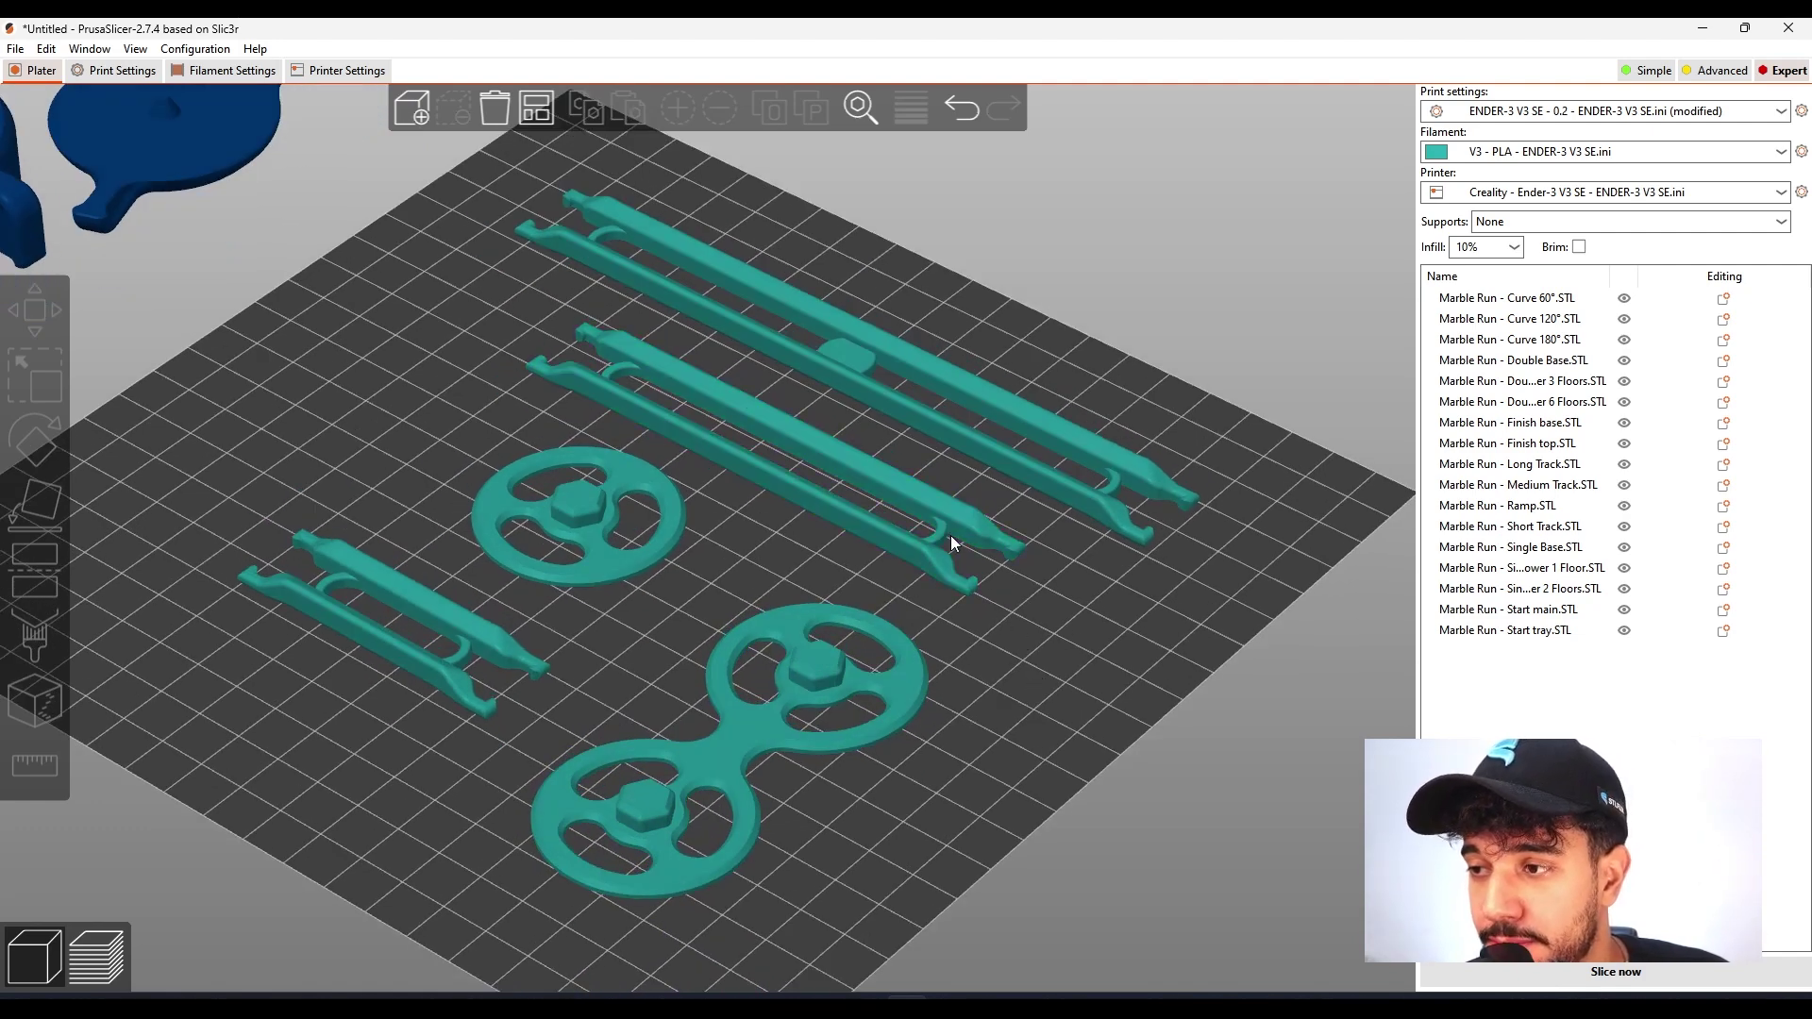
- Check the Medium Track and Long Track models, and move the Double Base model slightly toward the Single Base and Medium Track
click(948, 524)
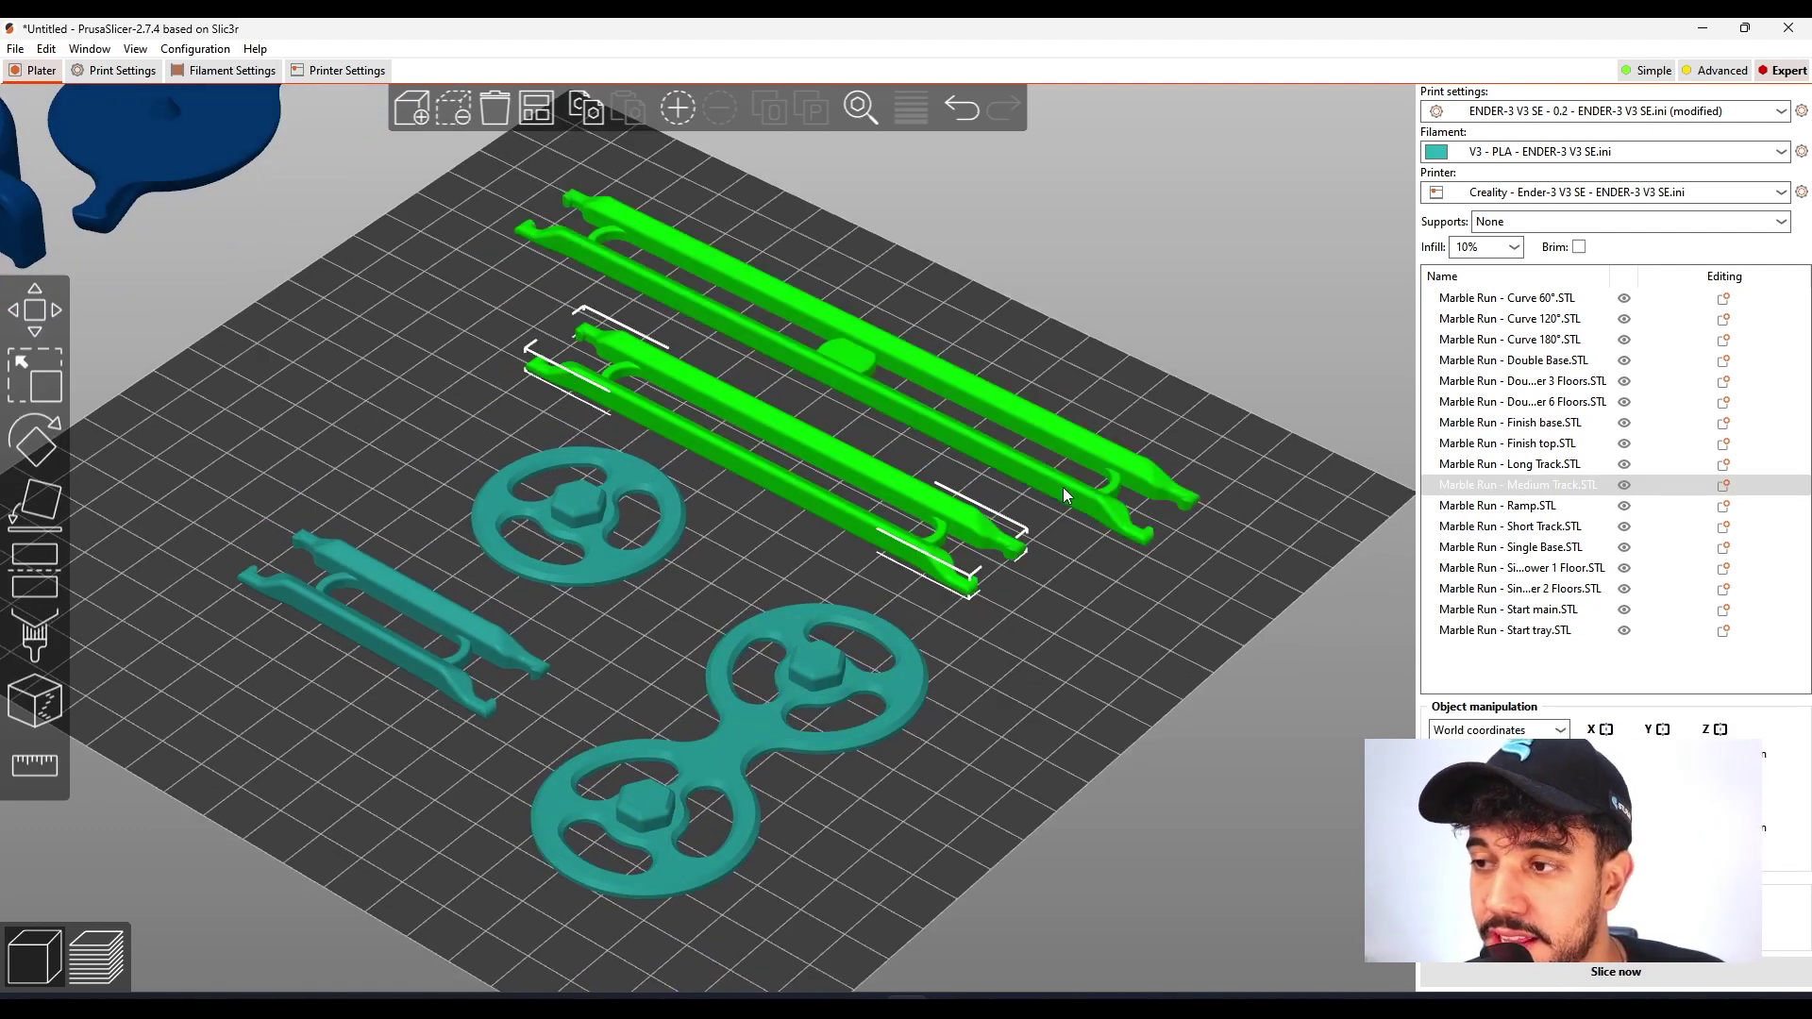
click(976, 455)
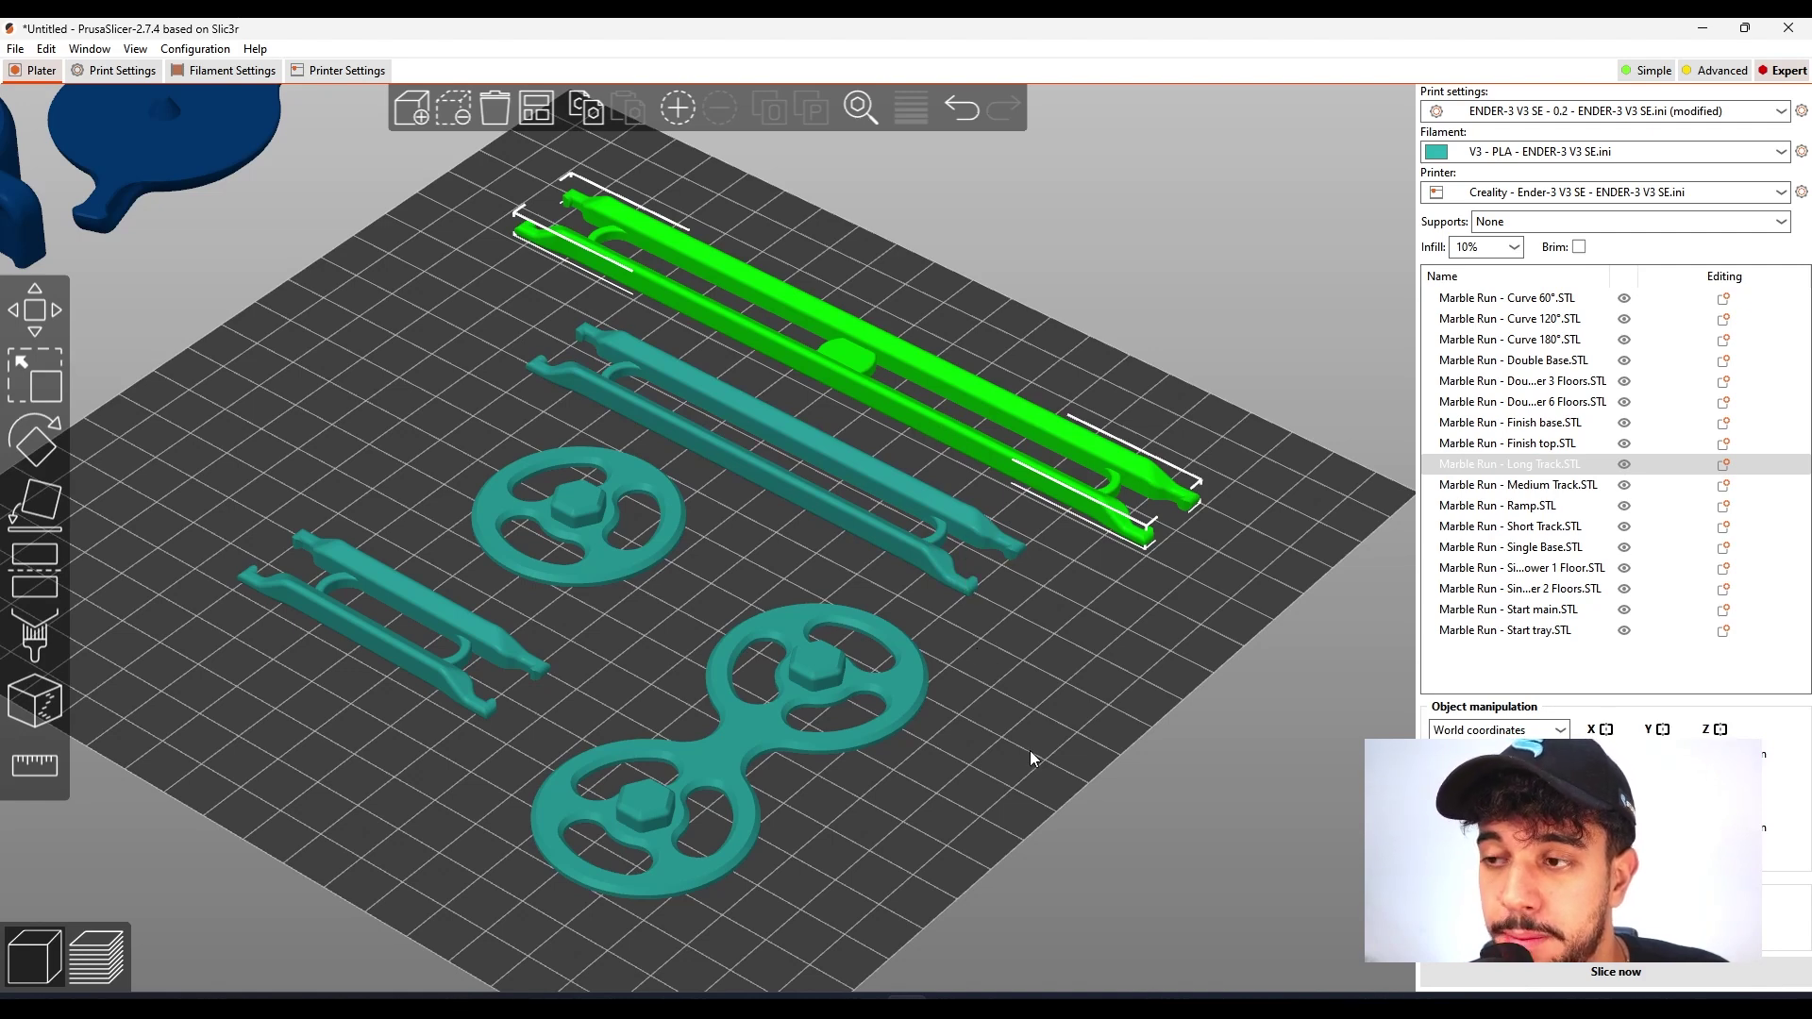
scroll(1029, 750, up, 4)
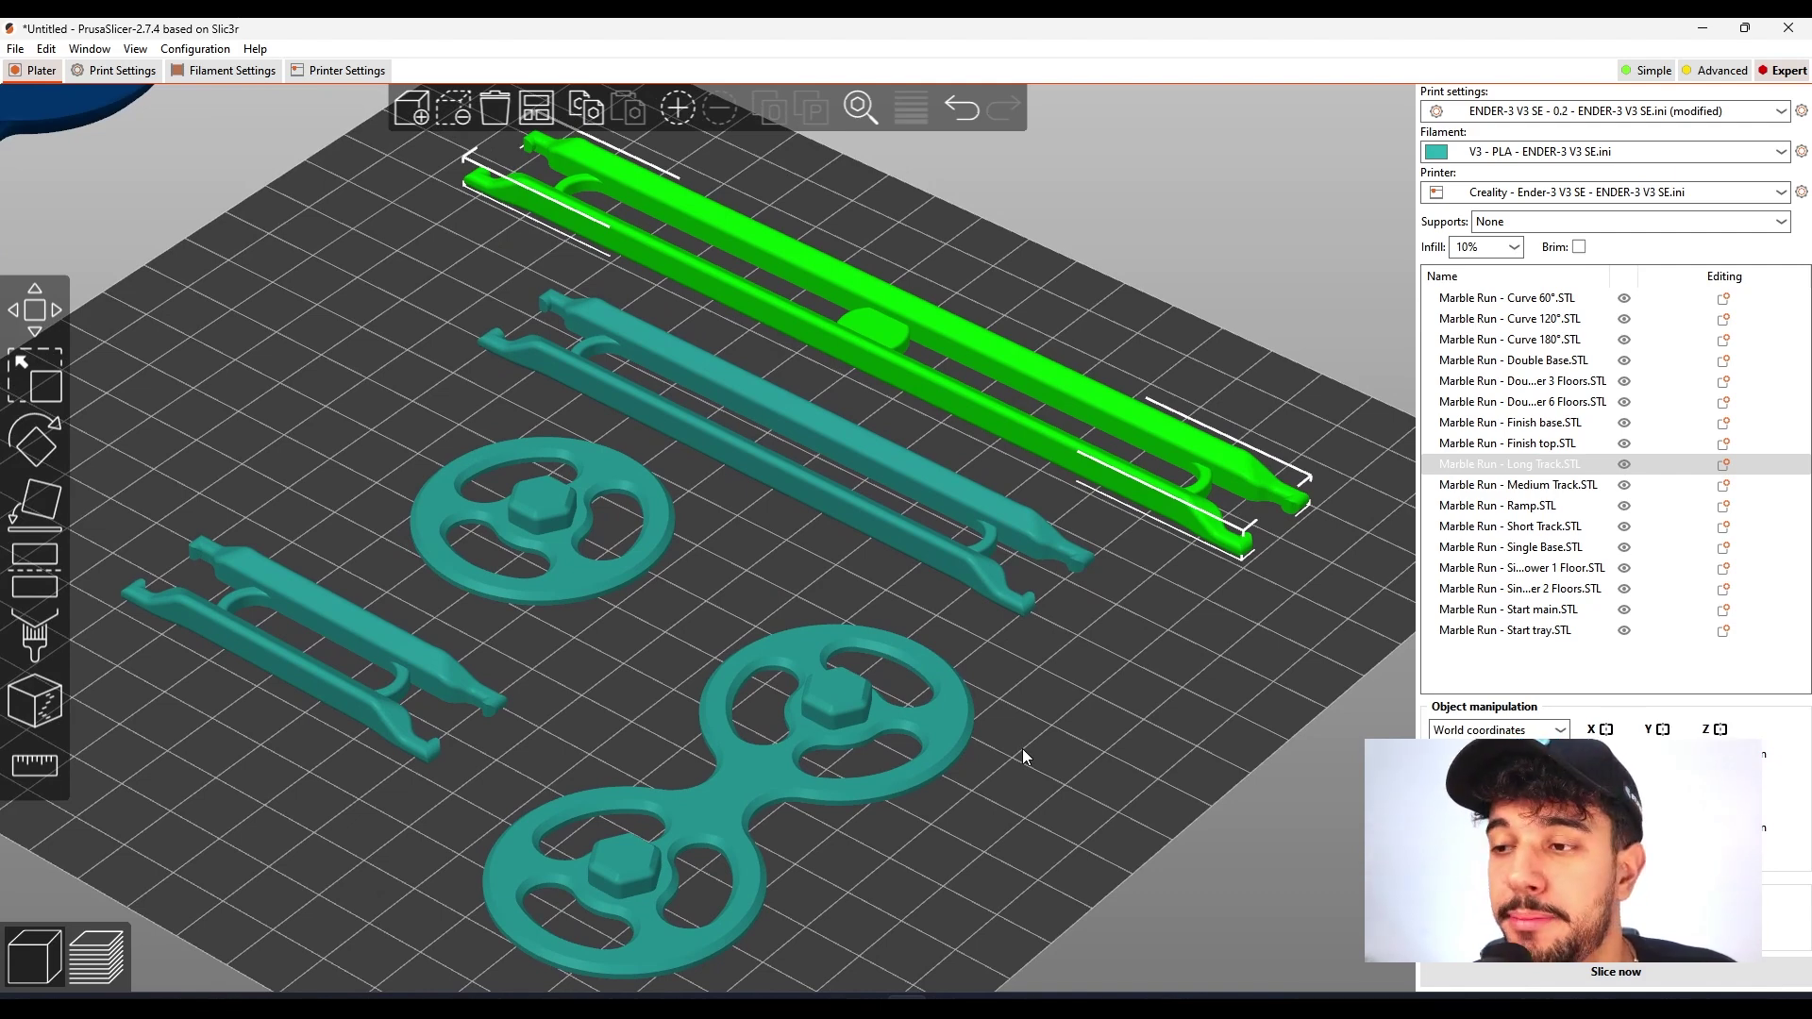
click(848, 684)
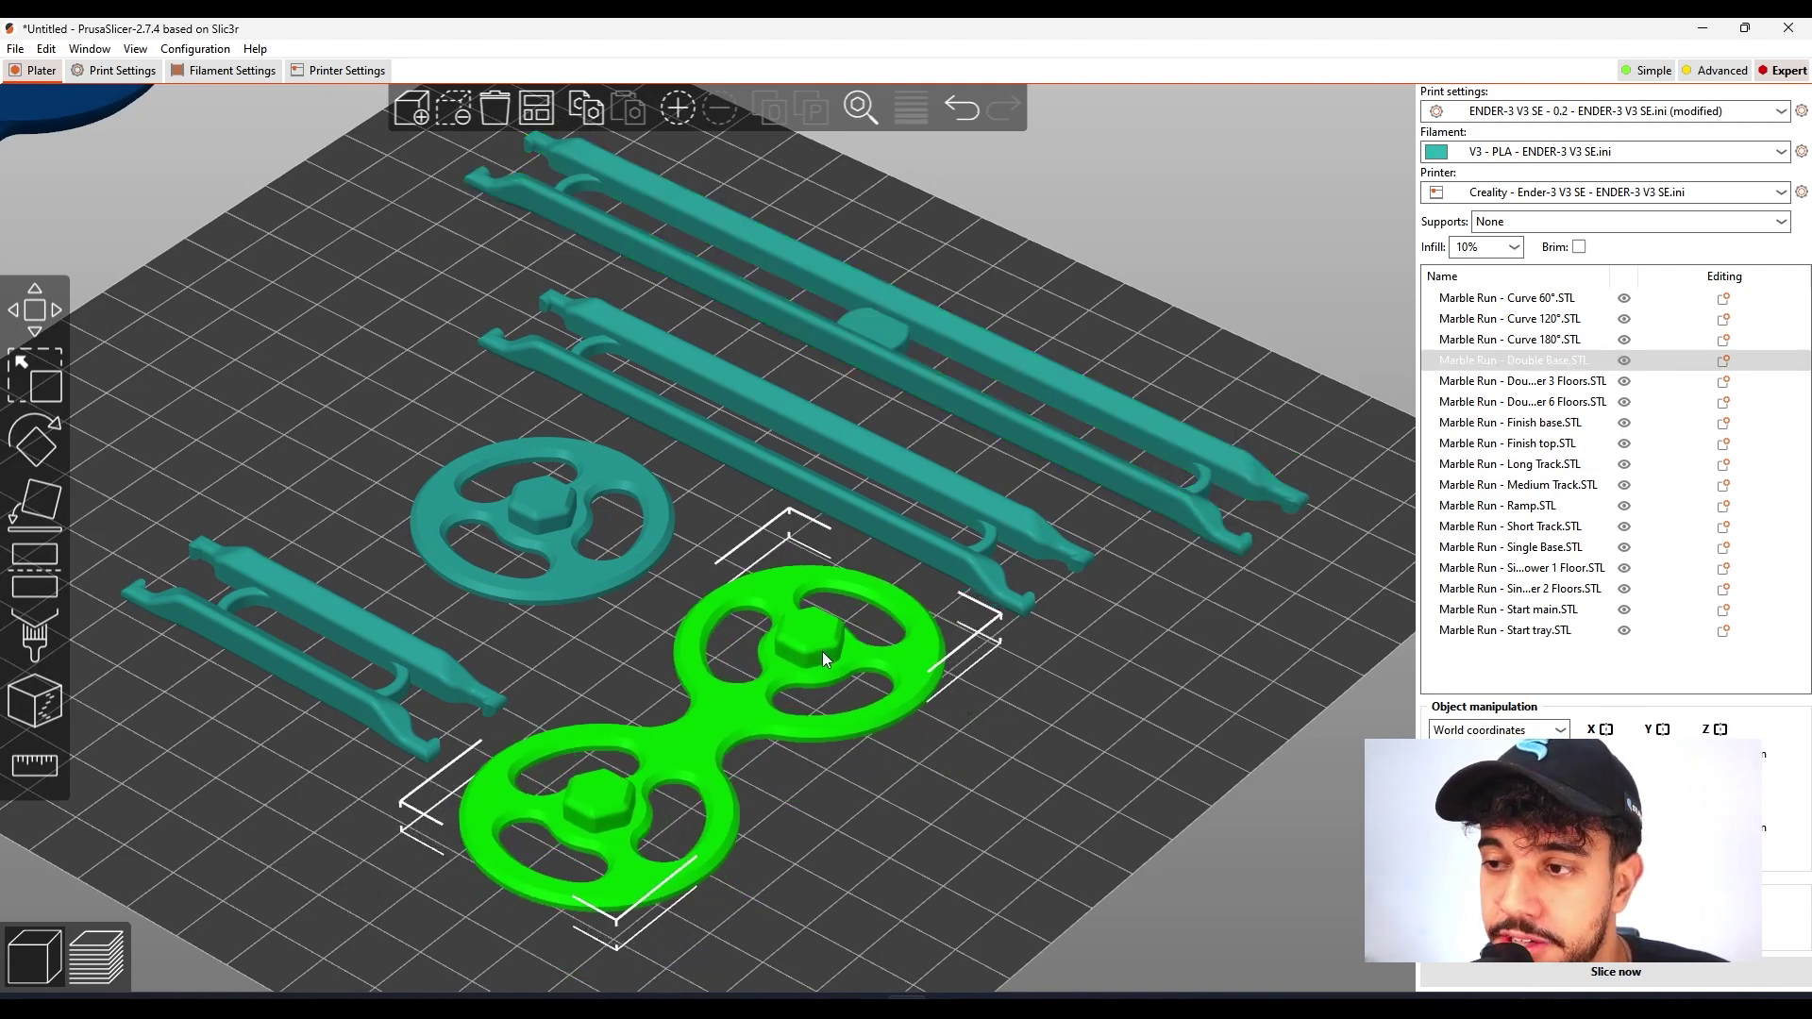
click(993, 811)
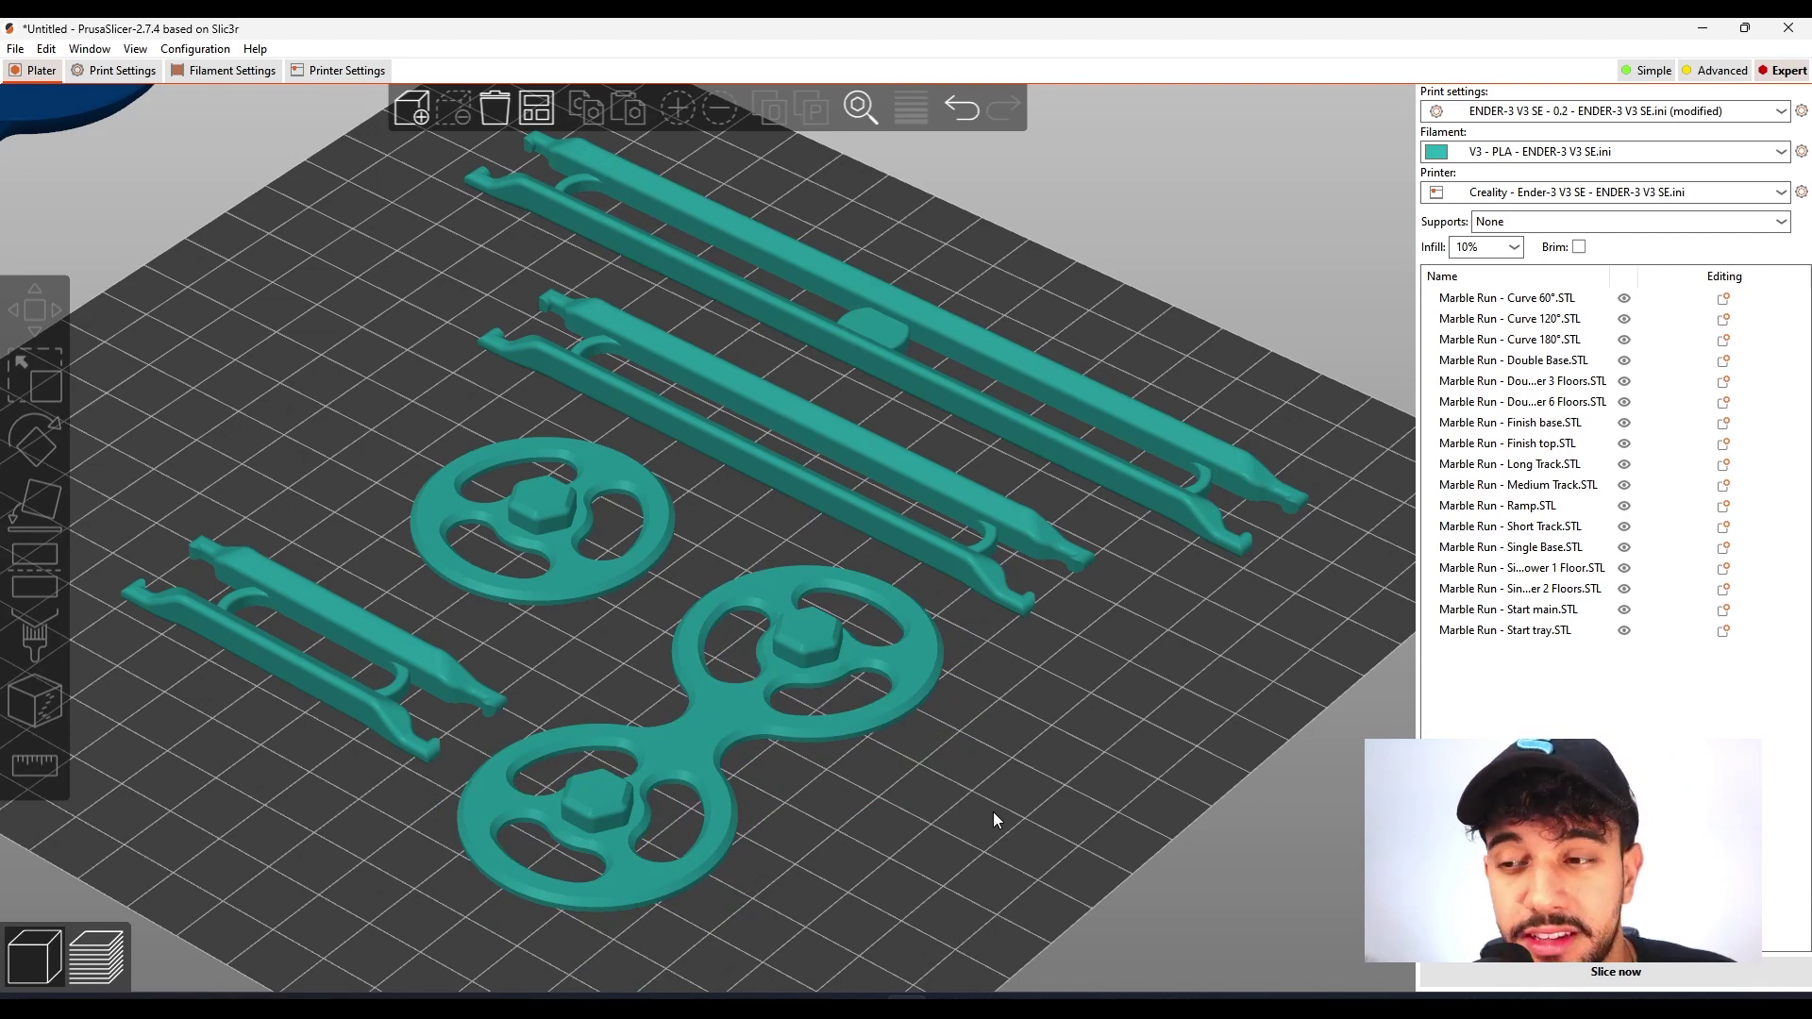
- Review the print speed settings, including print moves, travel, first layer speed and acceleration control
click(120, 71)
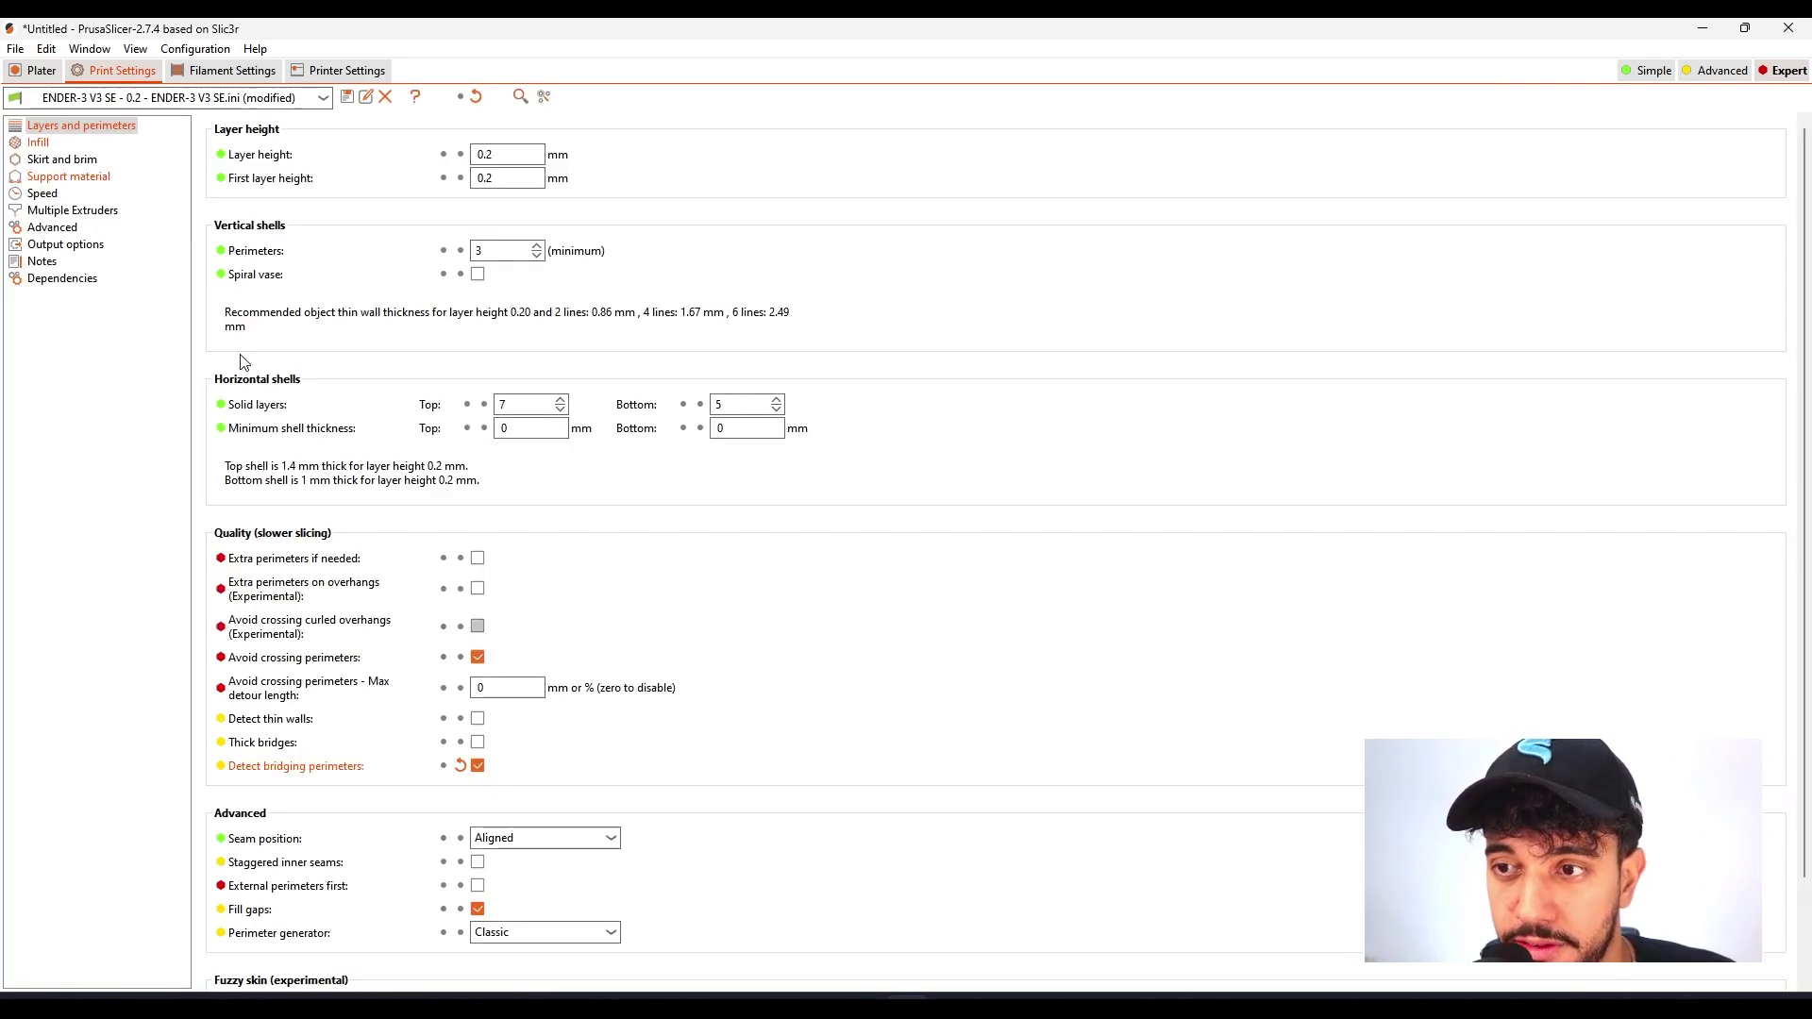
click(41, 194)
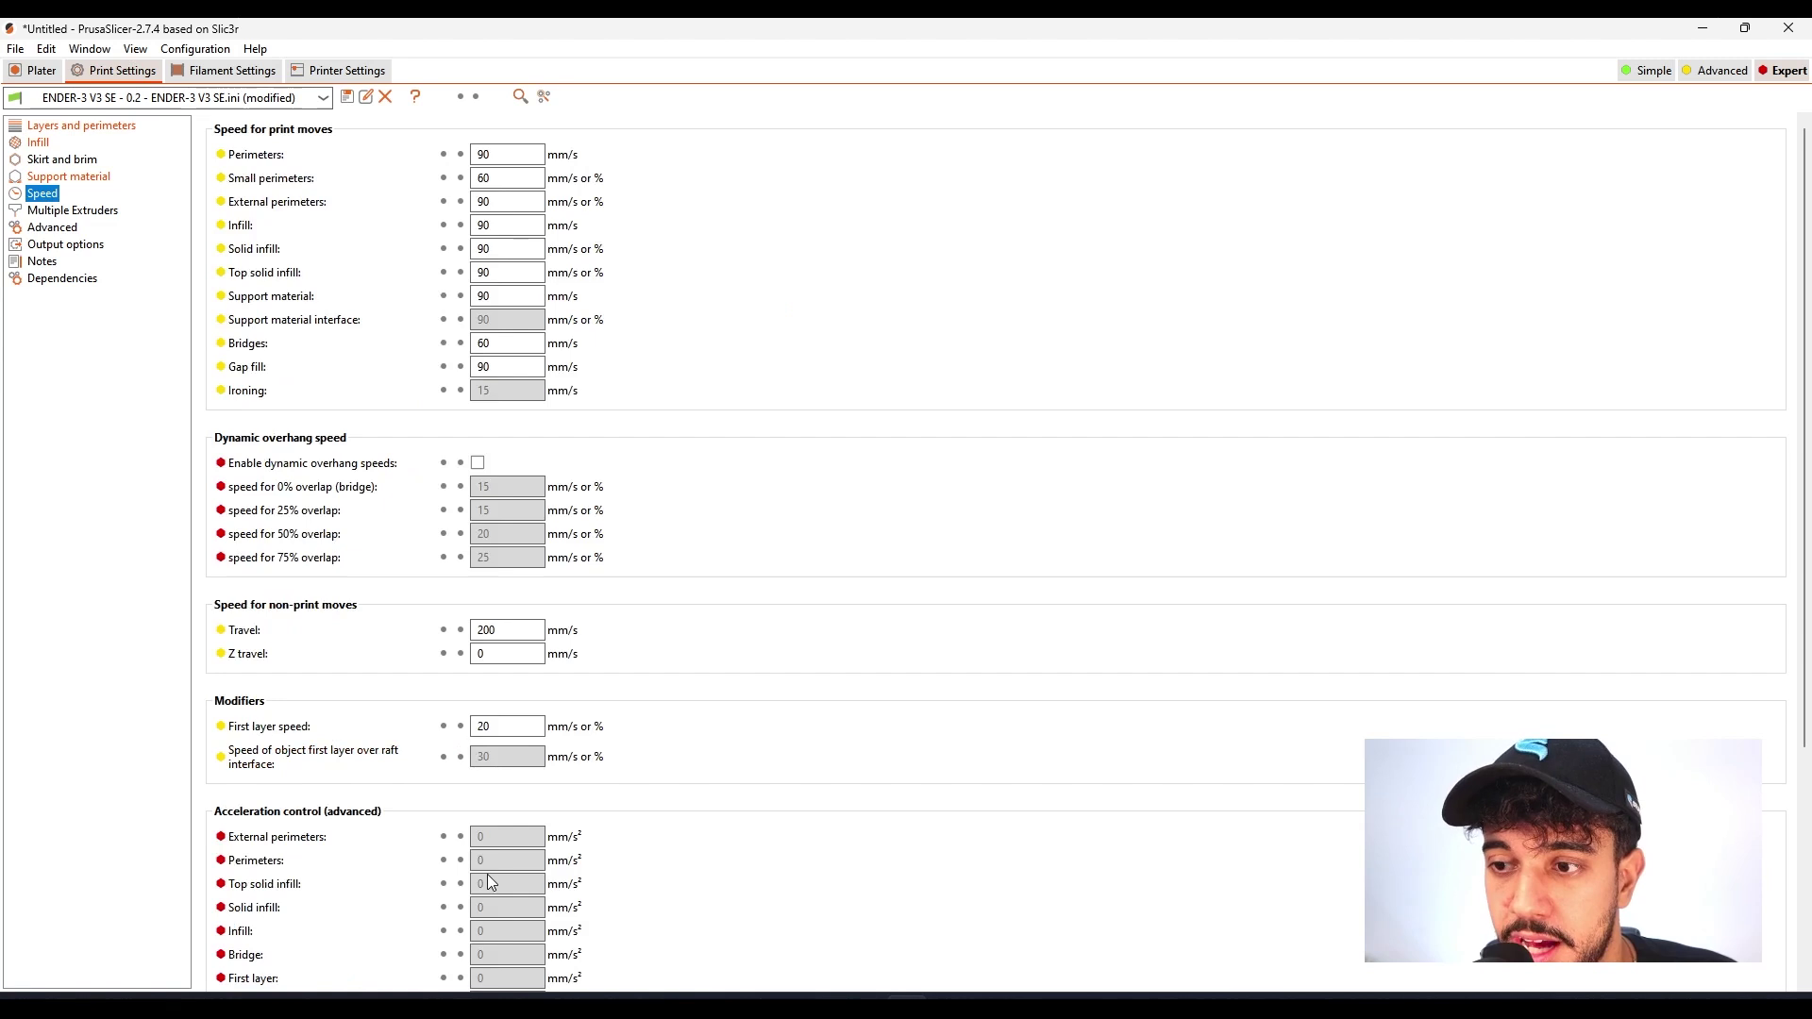
scroll(509, 812, down, 5)
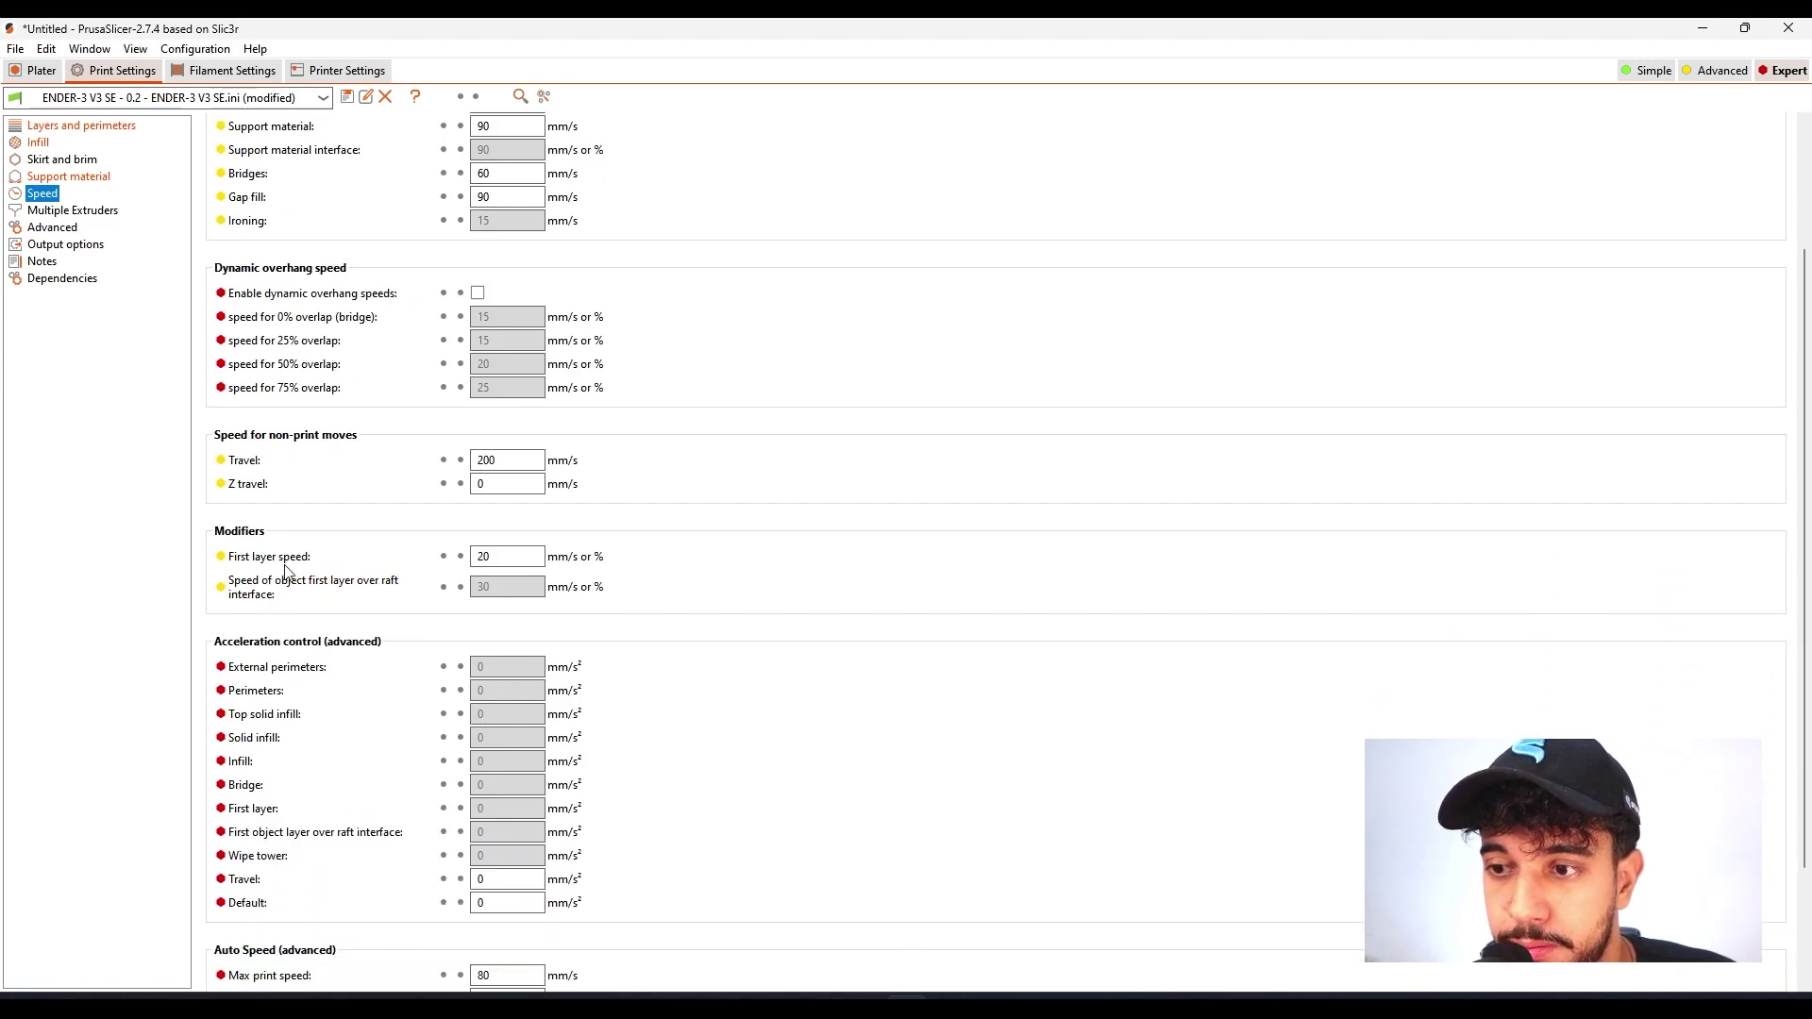
scroll(275, 571, up, 2)
mouse_move(494, 628)
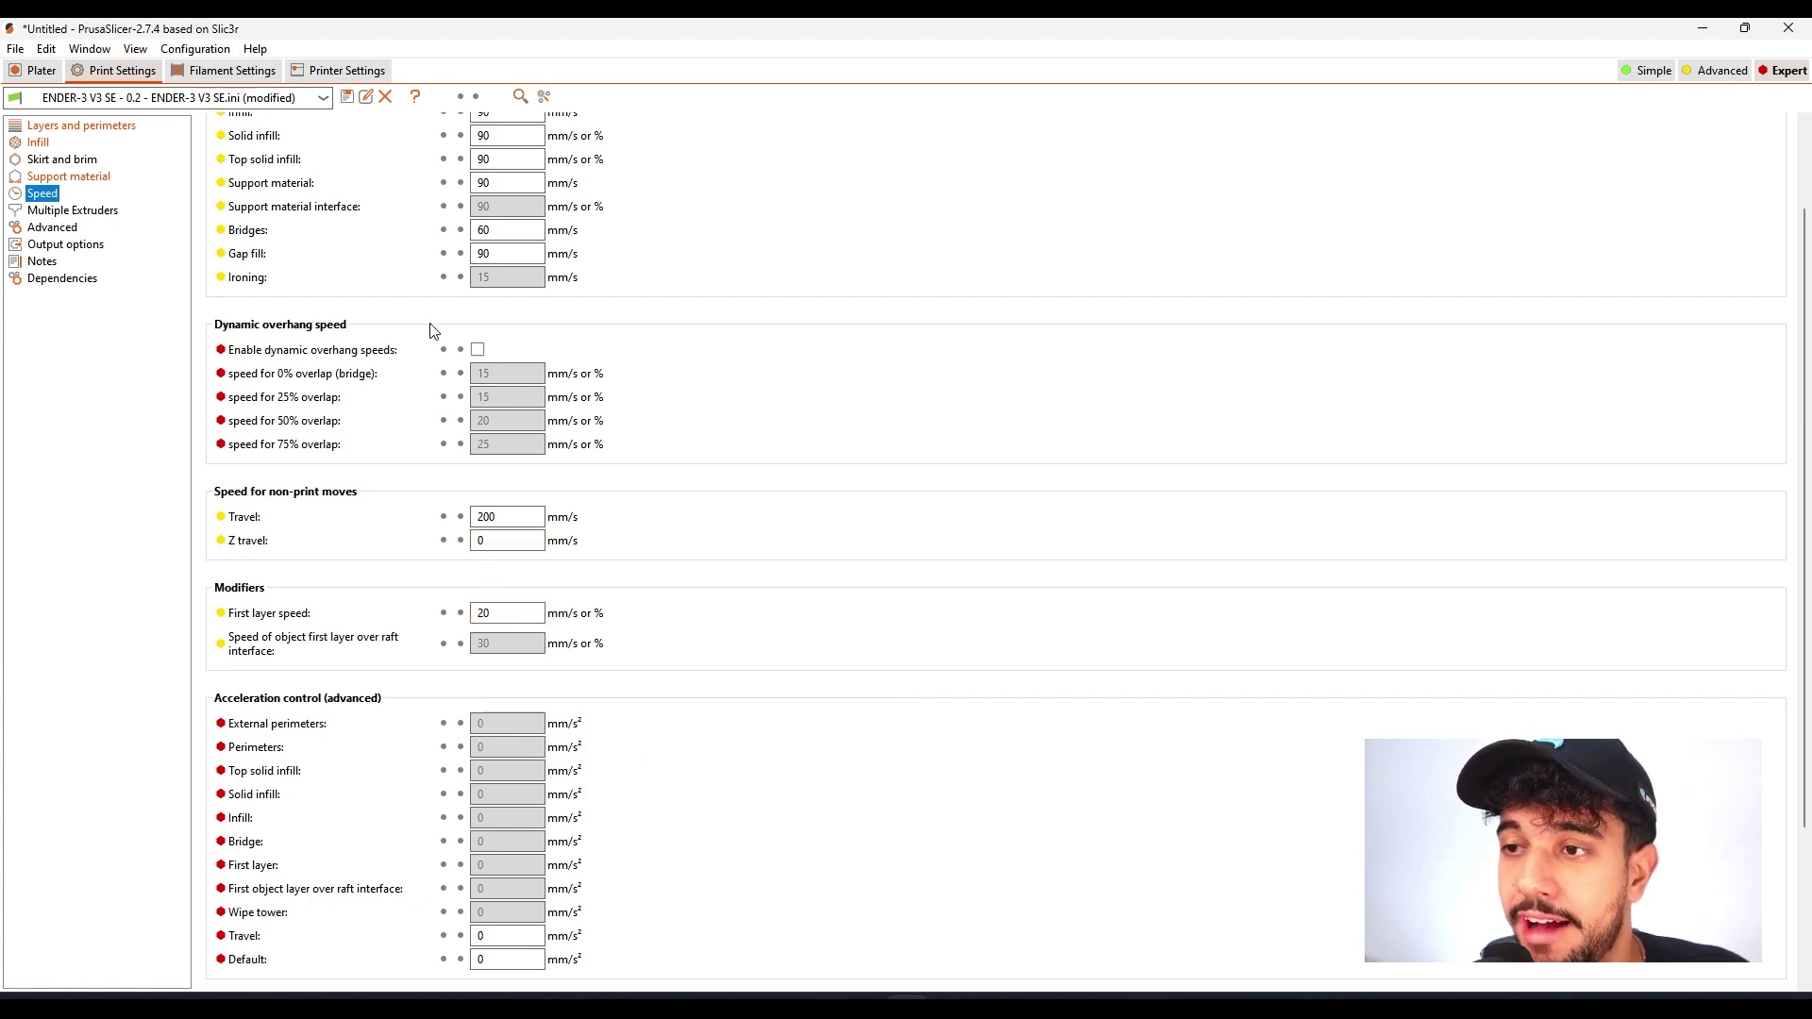
scroll(420, 328, up, 3)
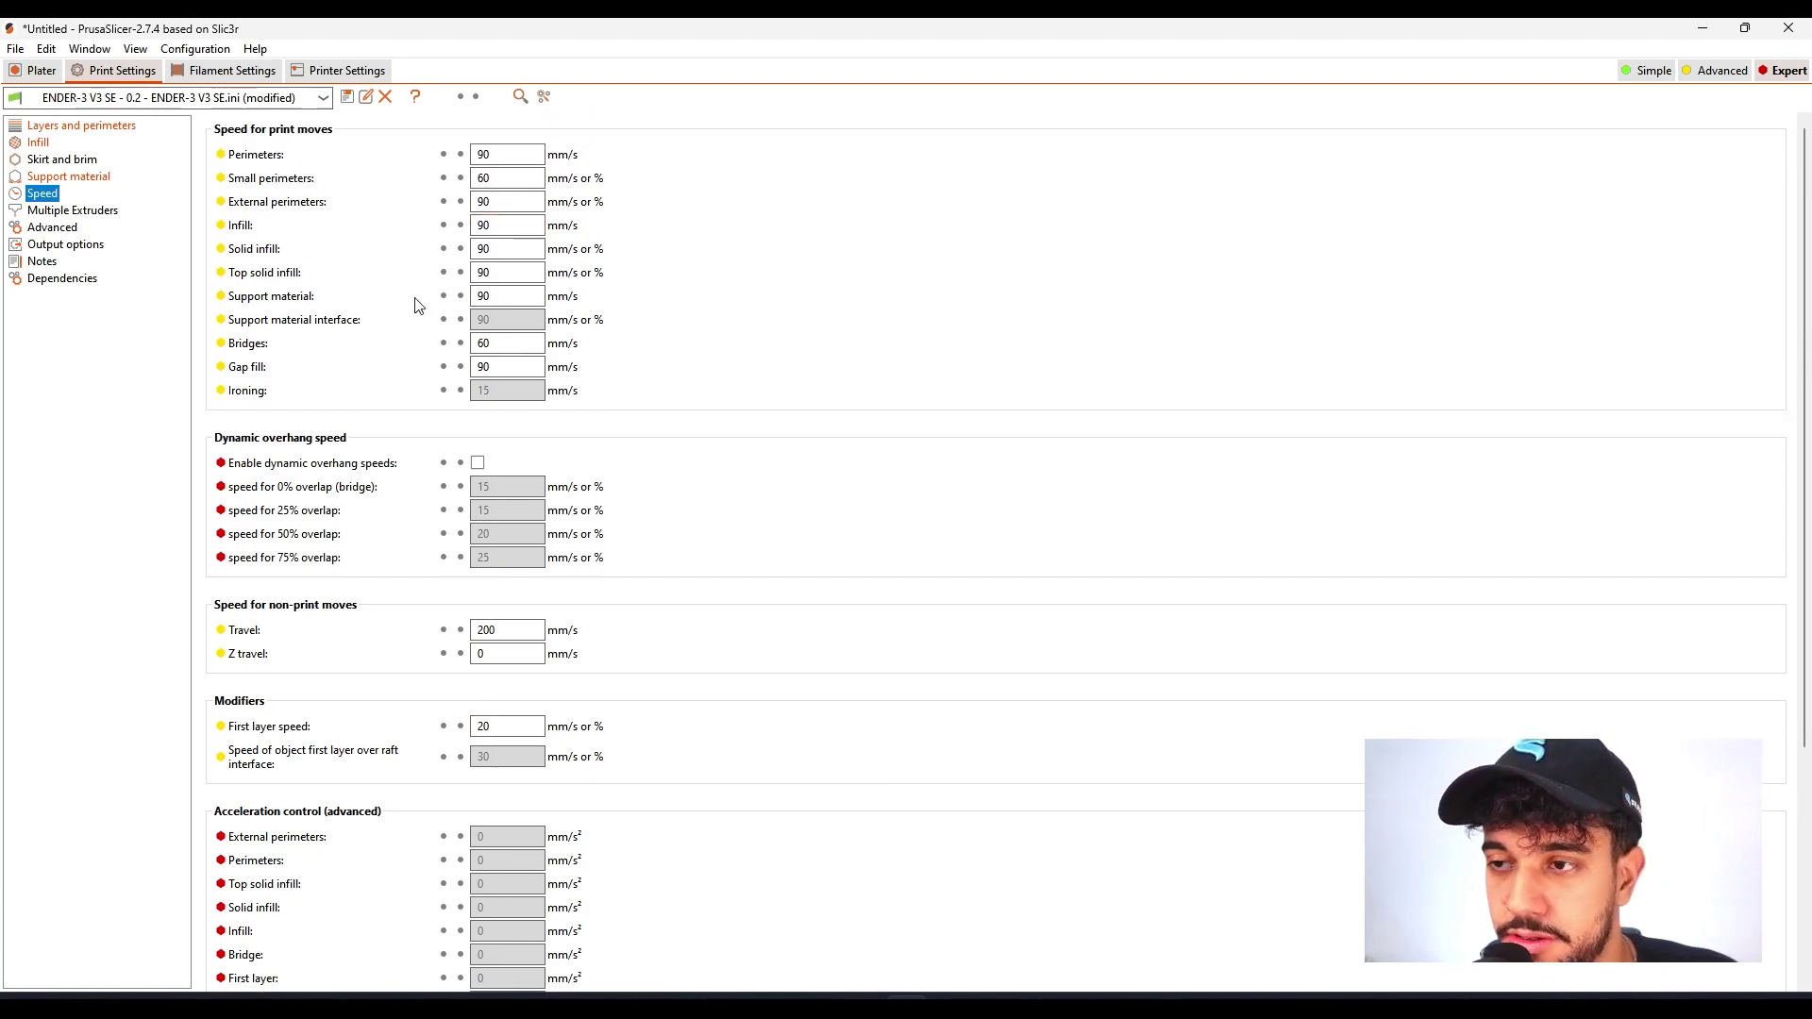
- Return to the bed, check the three tracks and two bases from several angles, and slice them
click(41, 69)
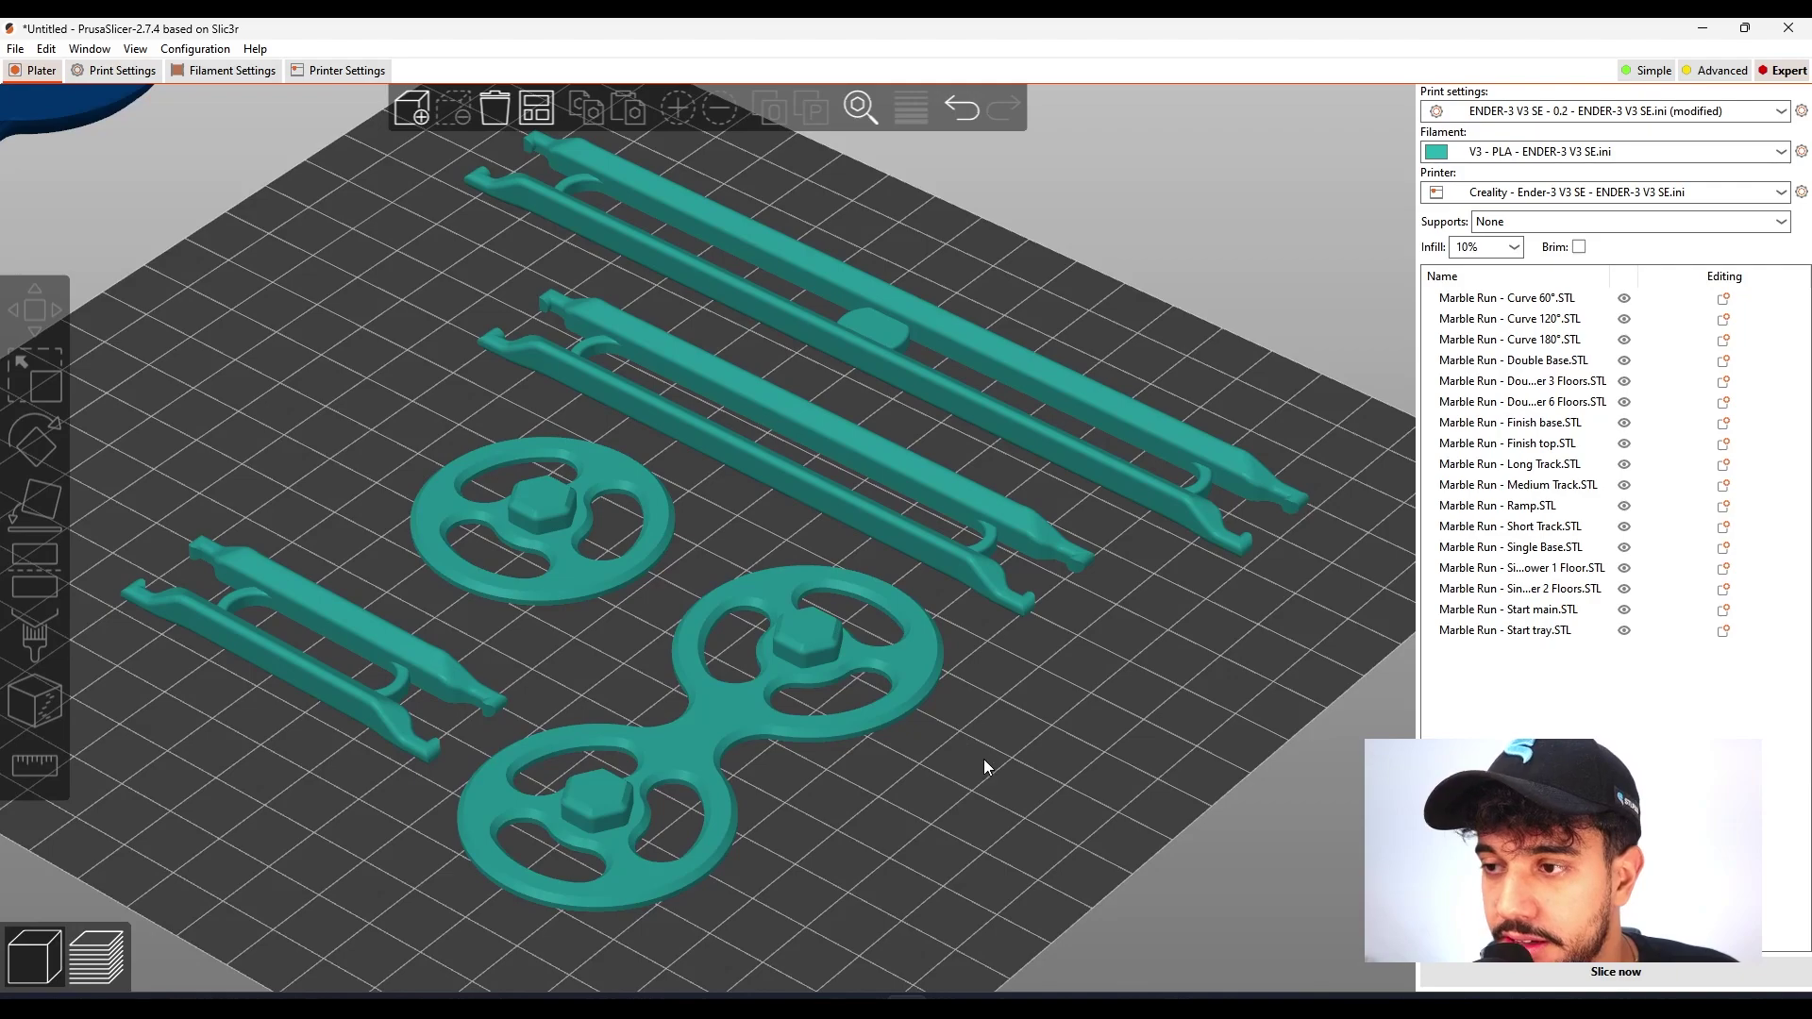
scroll(986, 786, down, 5)
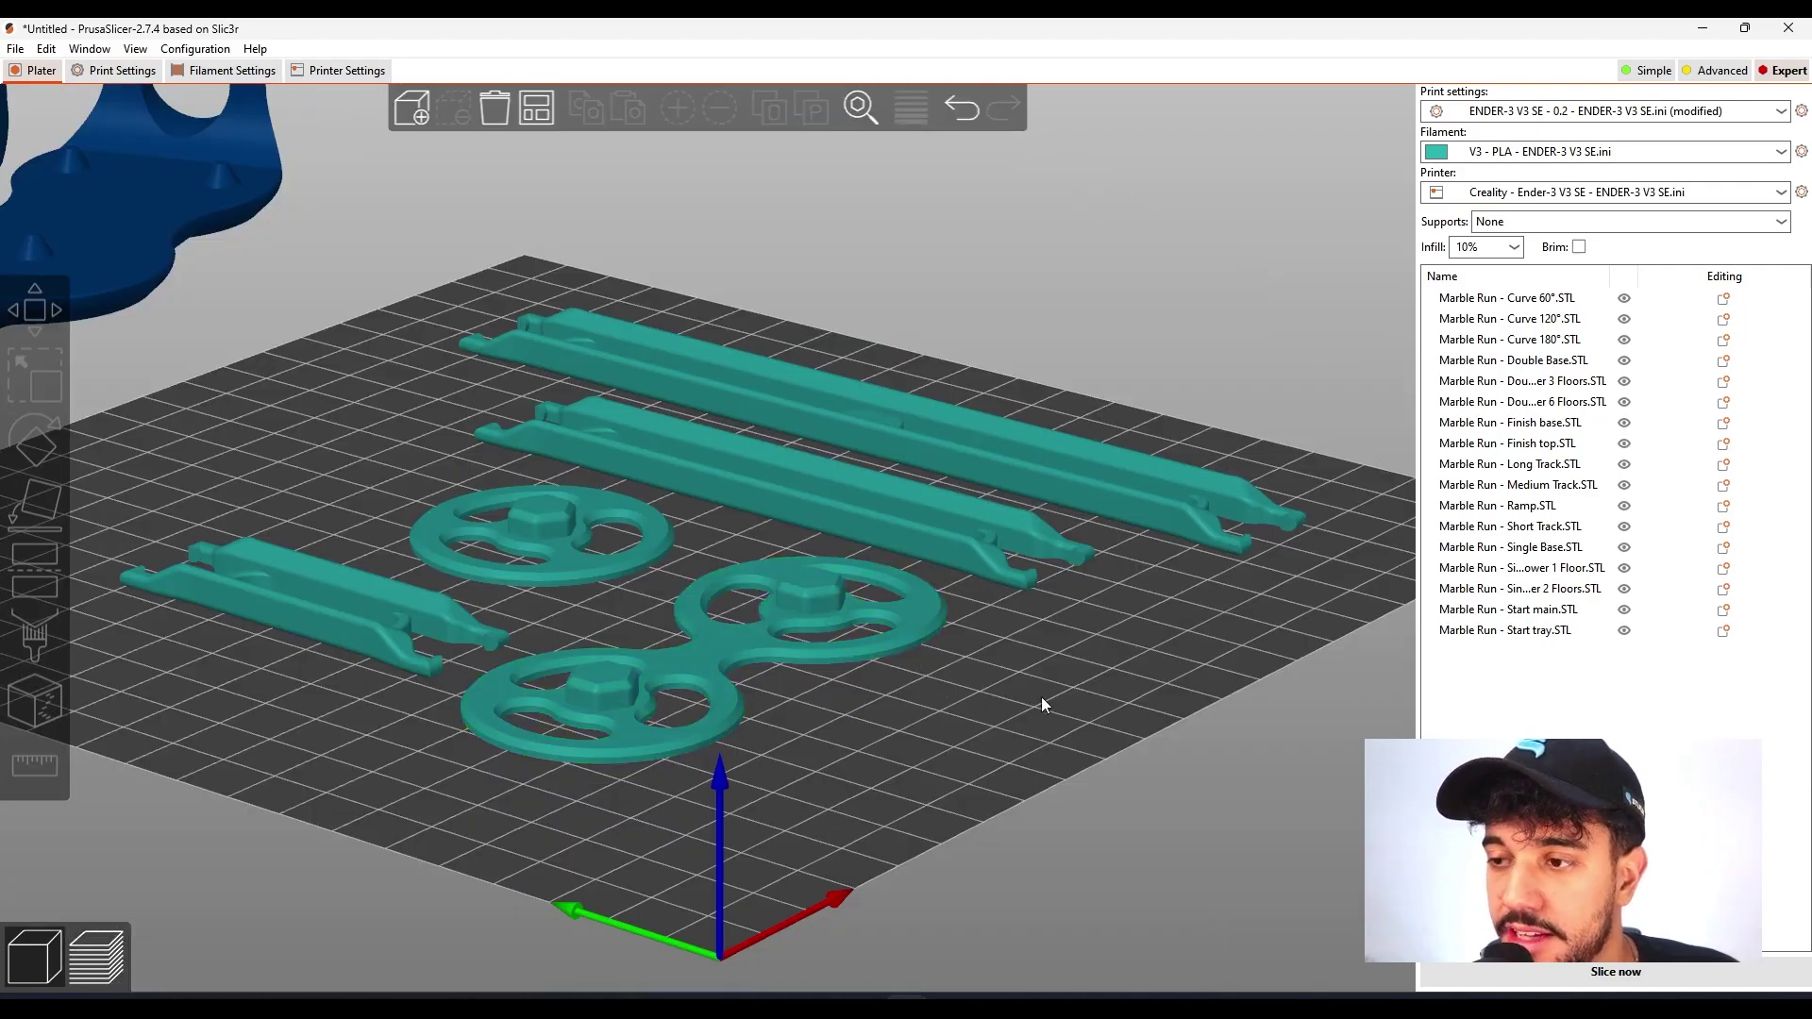
drag(1047, 715, 1048, 765)
scroll(517, 404, up, 4)
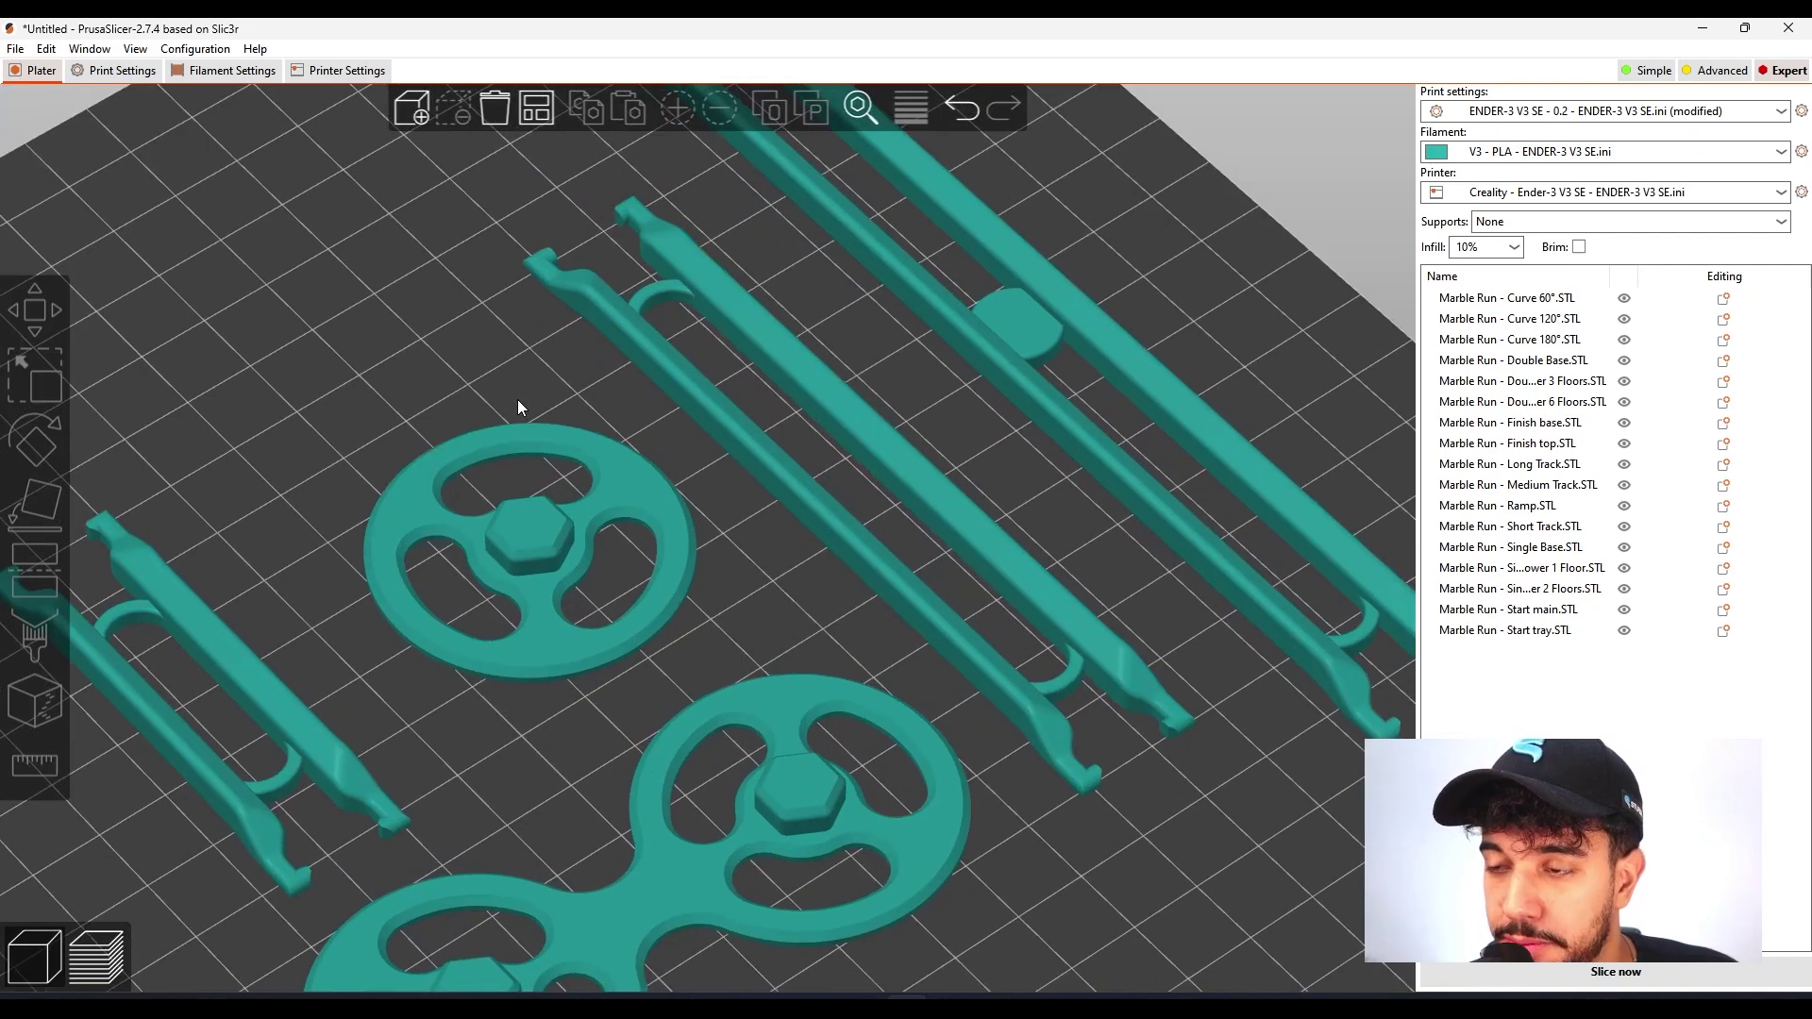
scroll(516, 399, down, 1)
drag(984, 850, 993, 830)
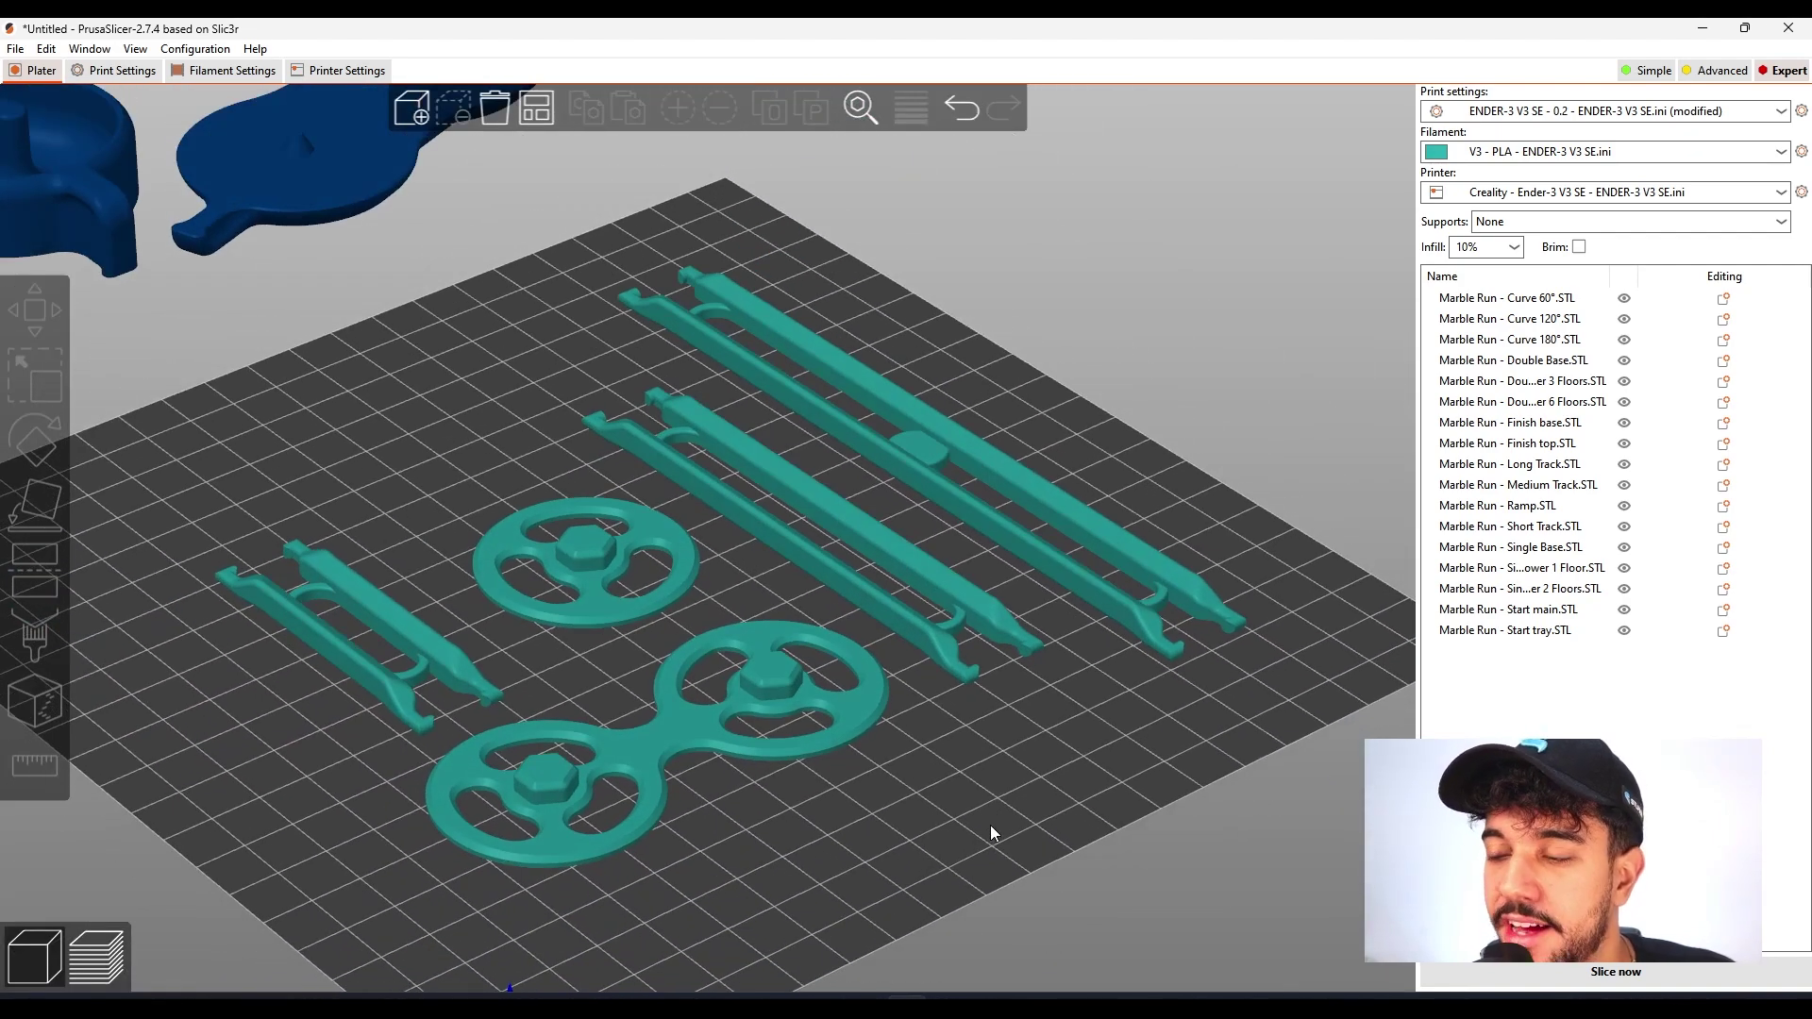
scroll(985, 810, up, 1)
scroll(984, 804, up, 2)
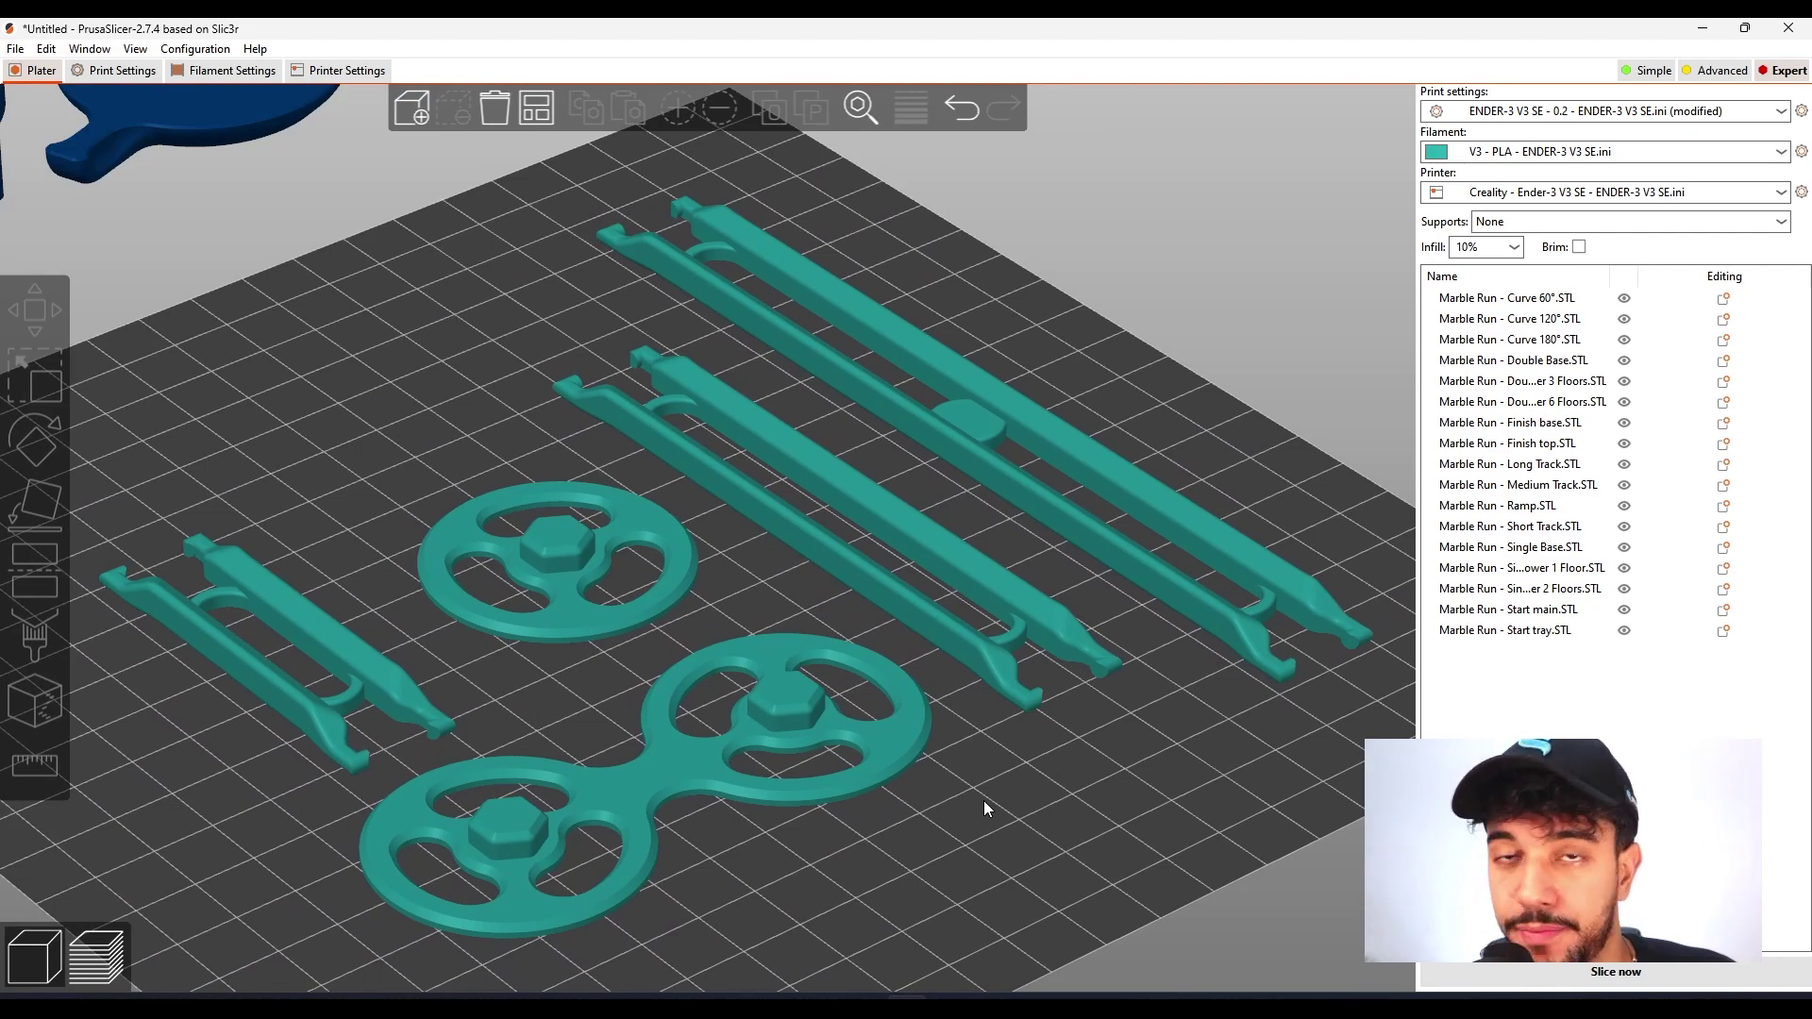
drag(985, 800, 1122, 810)
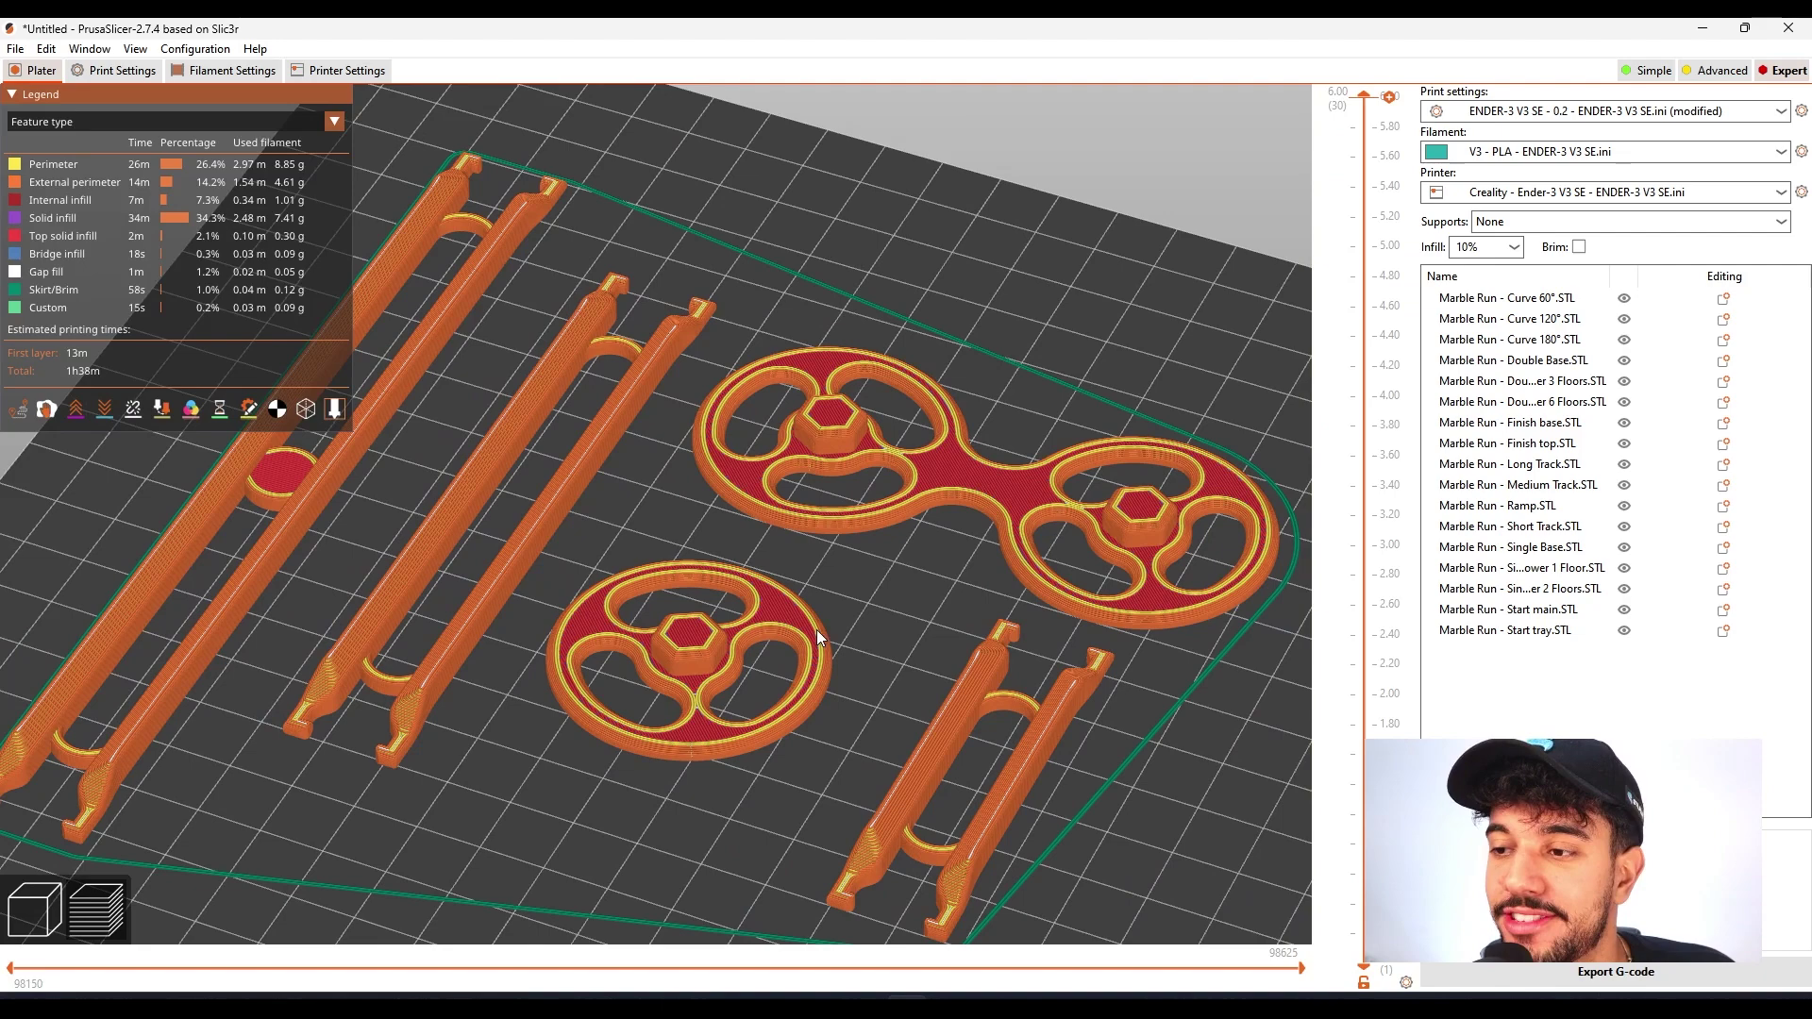
- Inspect the sliced preview of the tracks and bases by feature type, viewing the whole batch on the bed
scroll(816, 631, down, 3)
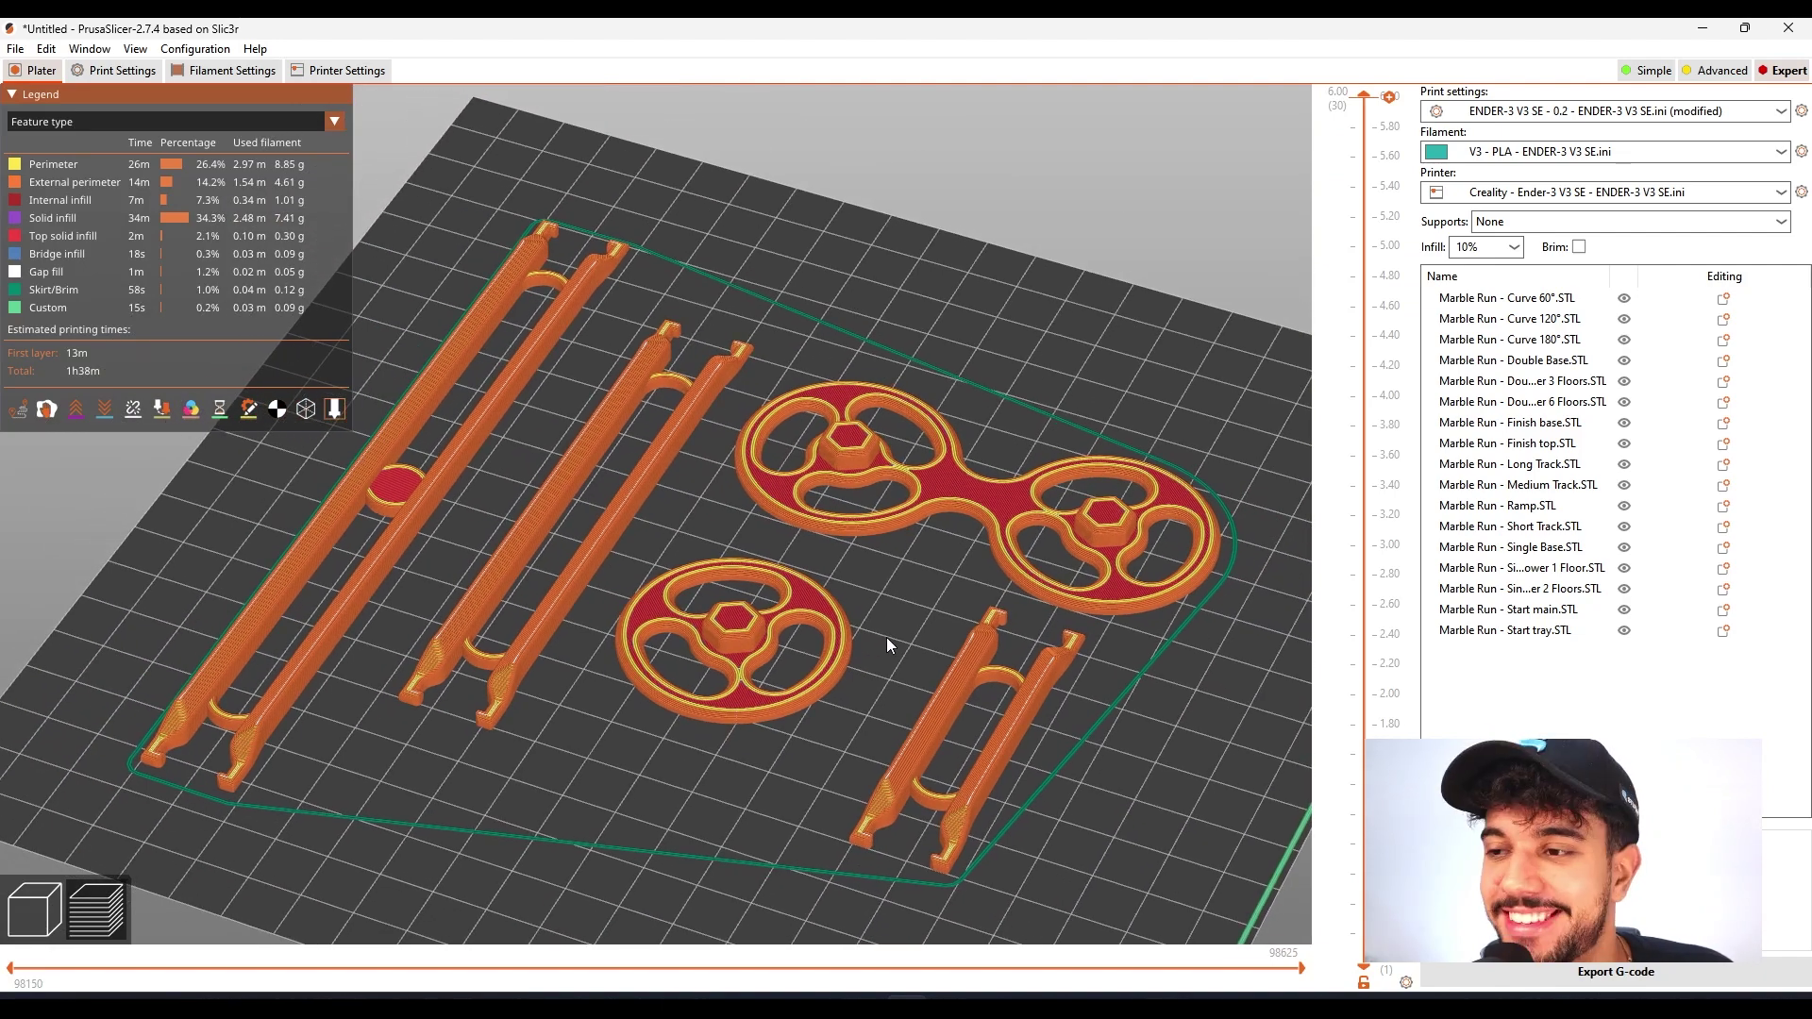
mouse_move(1367, 98)
mouse_down()
mouse_move(1364, 840)
mouse_move(1377, 102)
mouse_up()
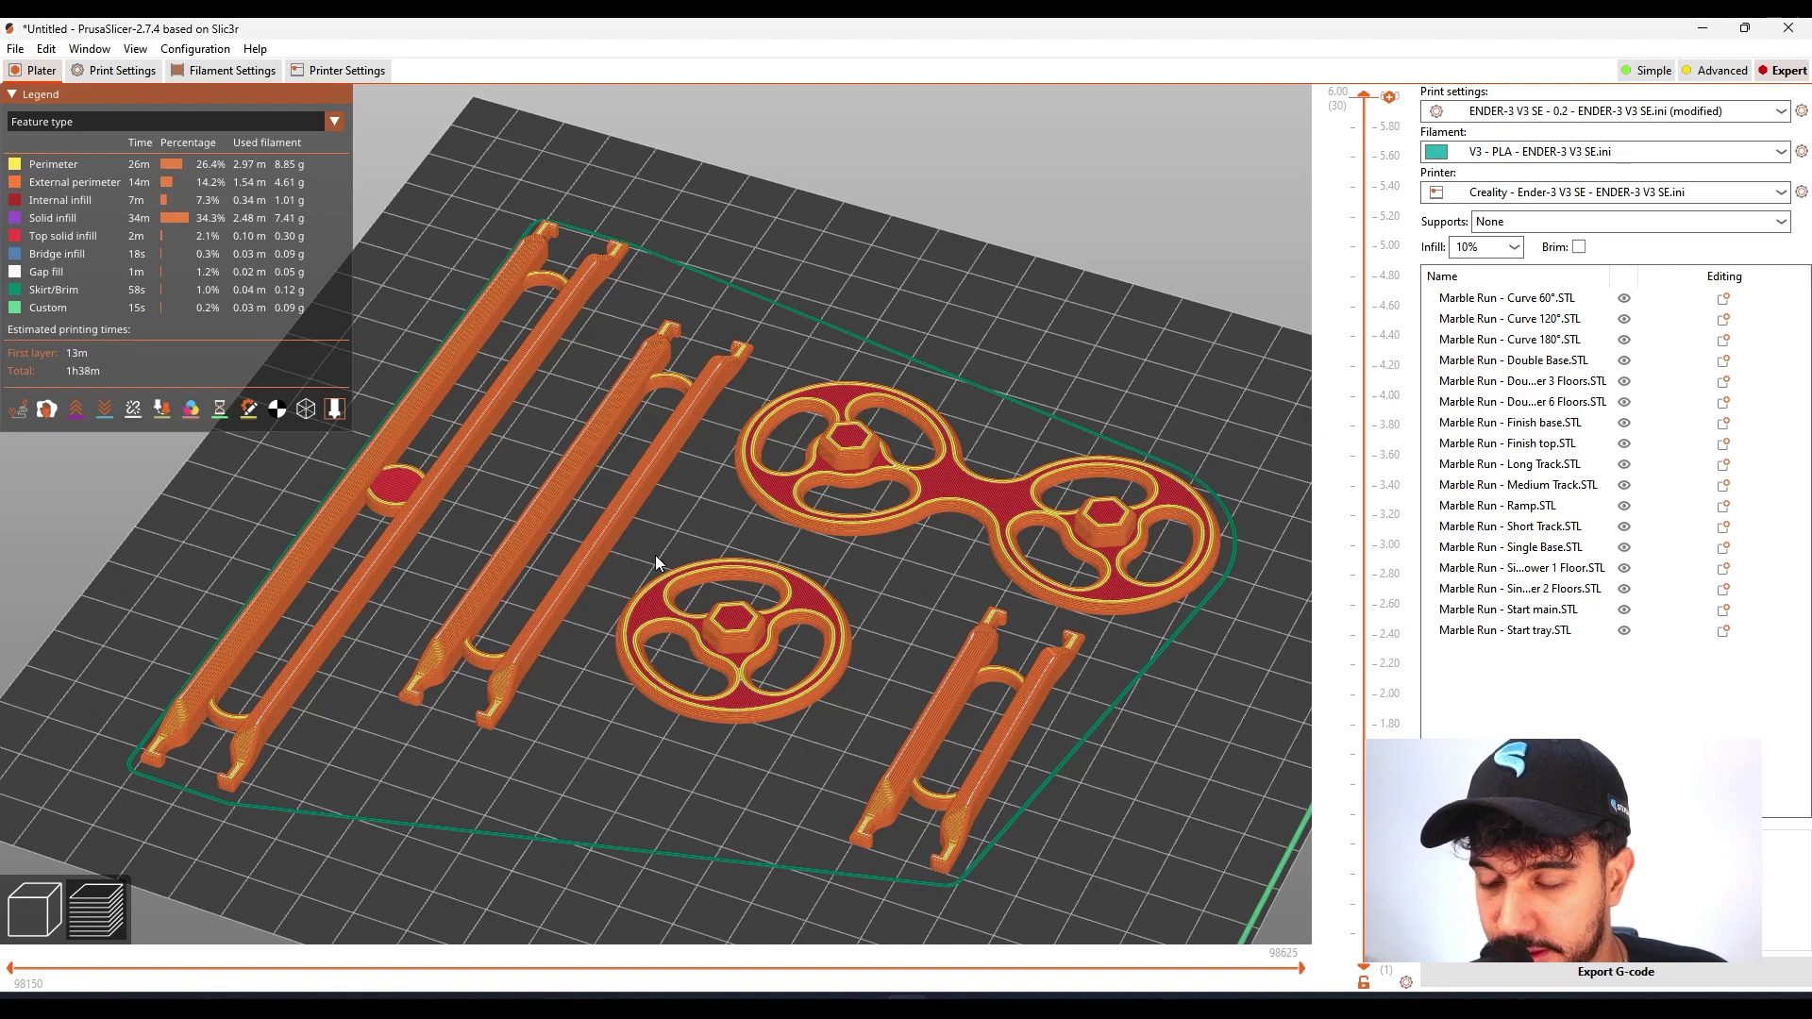
scroll(559, 490, up, 1)
mouse_move(560, 490)
right_down()
mouse_move(518, 450)
mouse_move(579, 460)
right_up()
drag(579, 461, 204, 356)
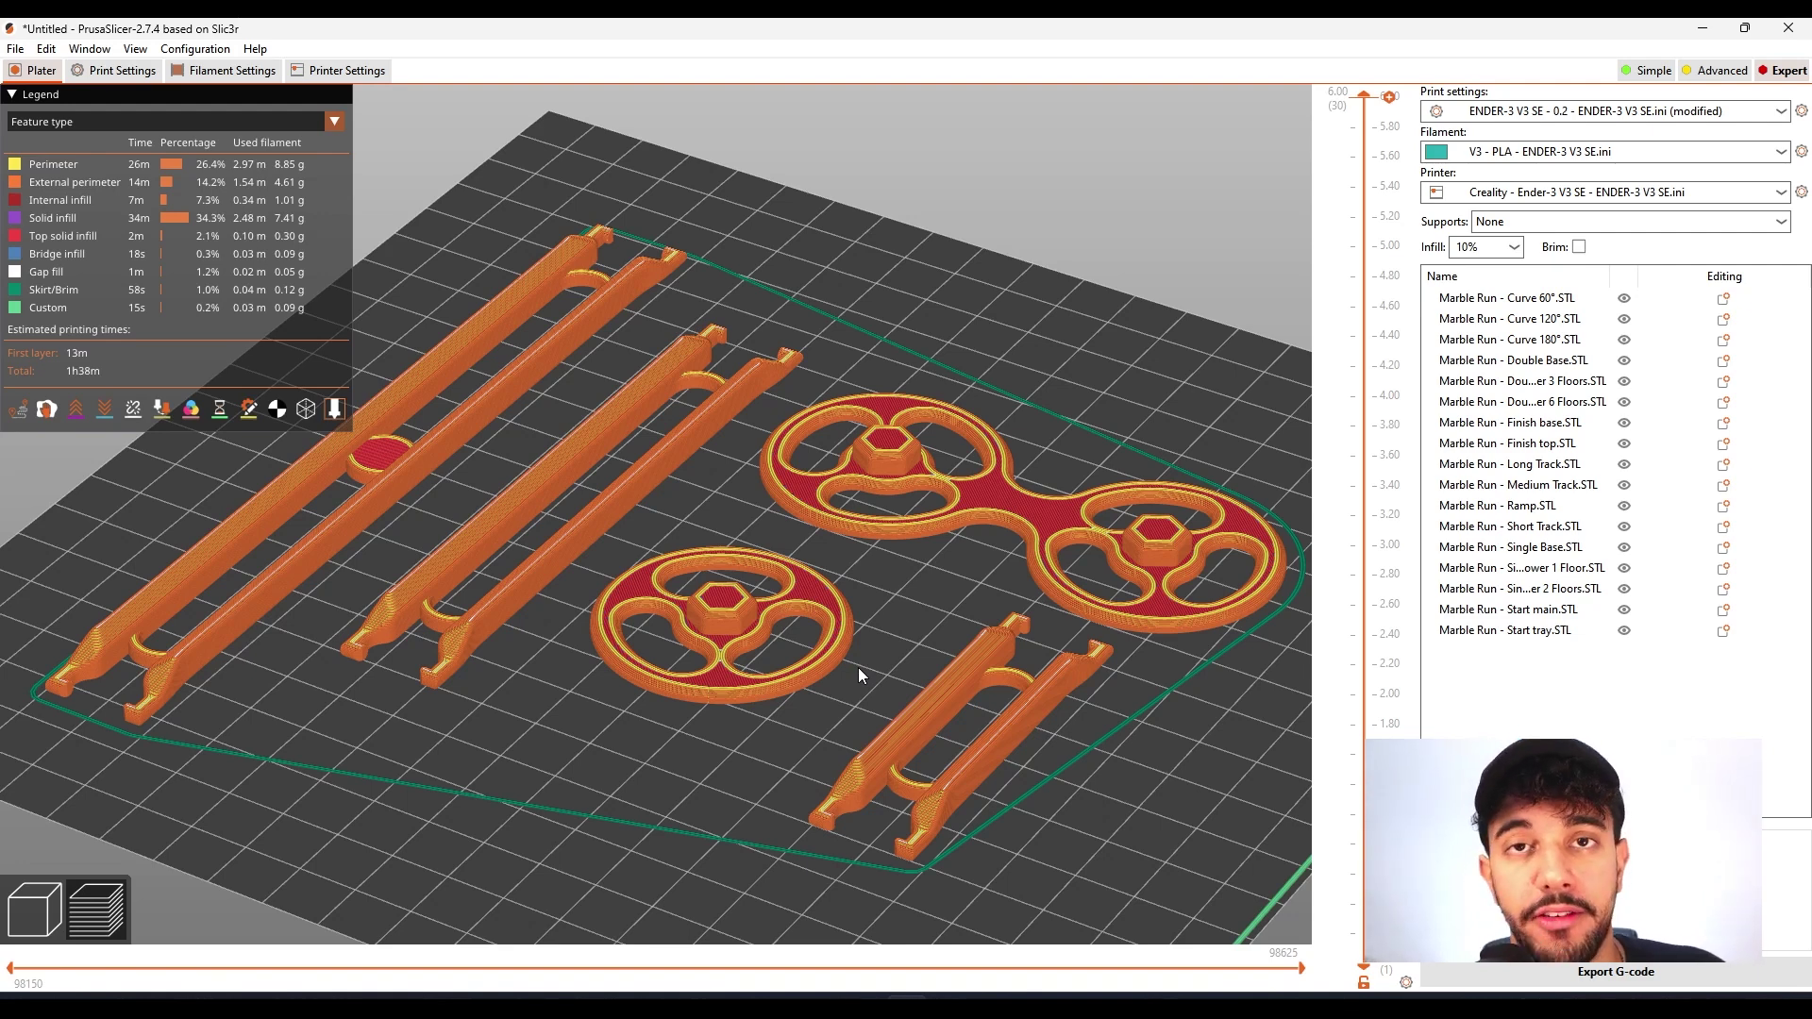
scroll(858, 668, down, 1)
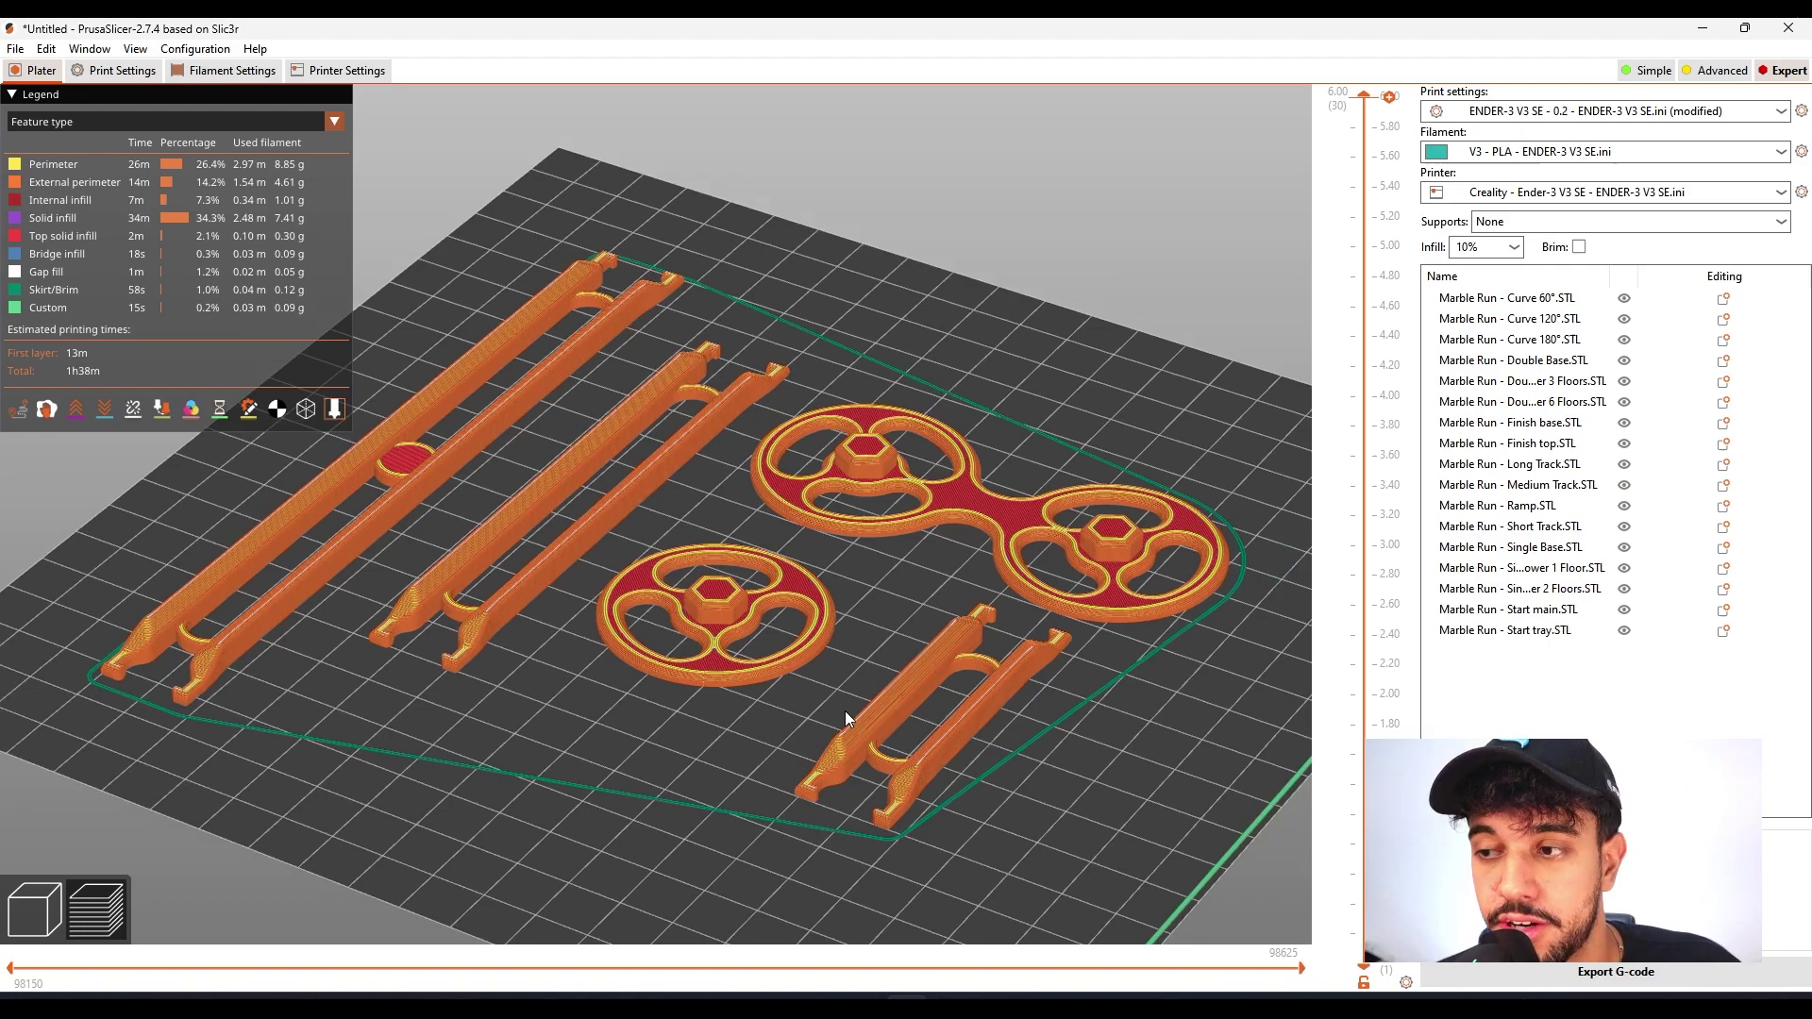
- Leave the sliced preview for the editing view and show all marble run models on and around the bed
click(43, 903)
scroll(859, 756, down, 3)
drag(859, 757, 835, 861)
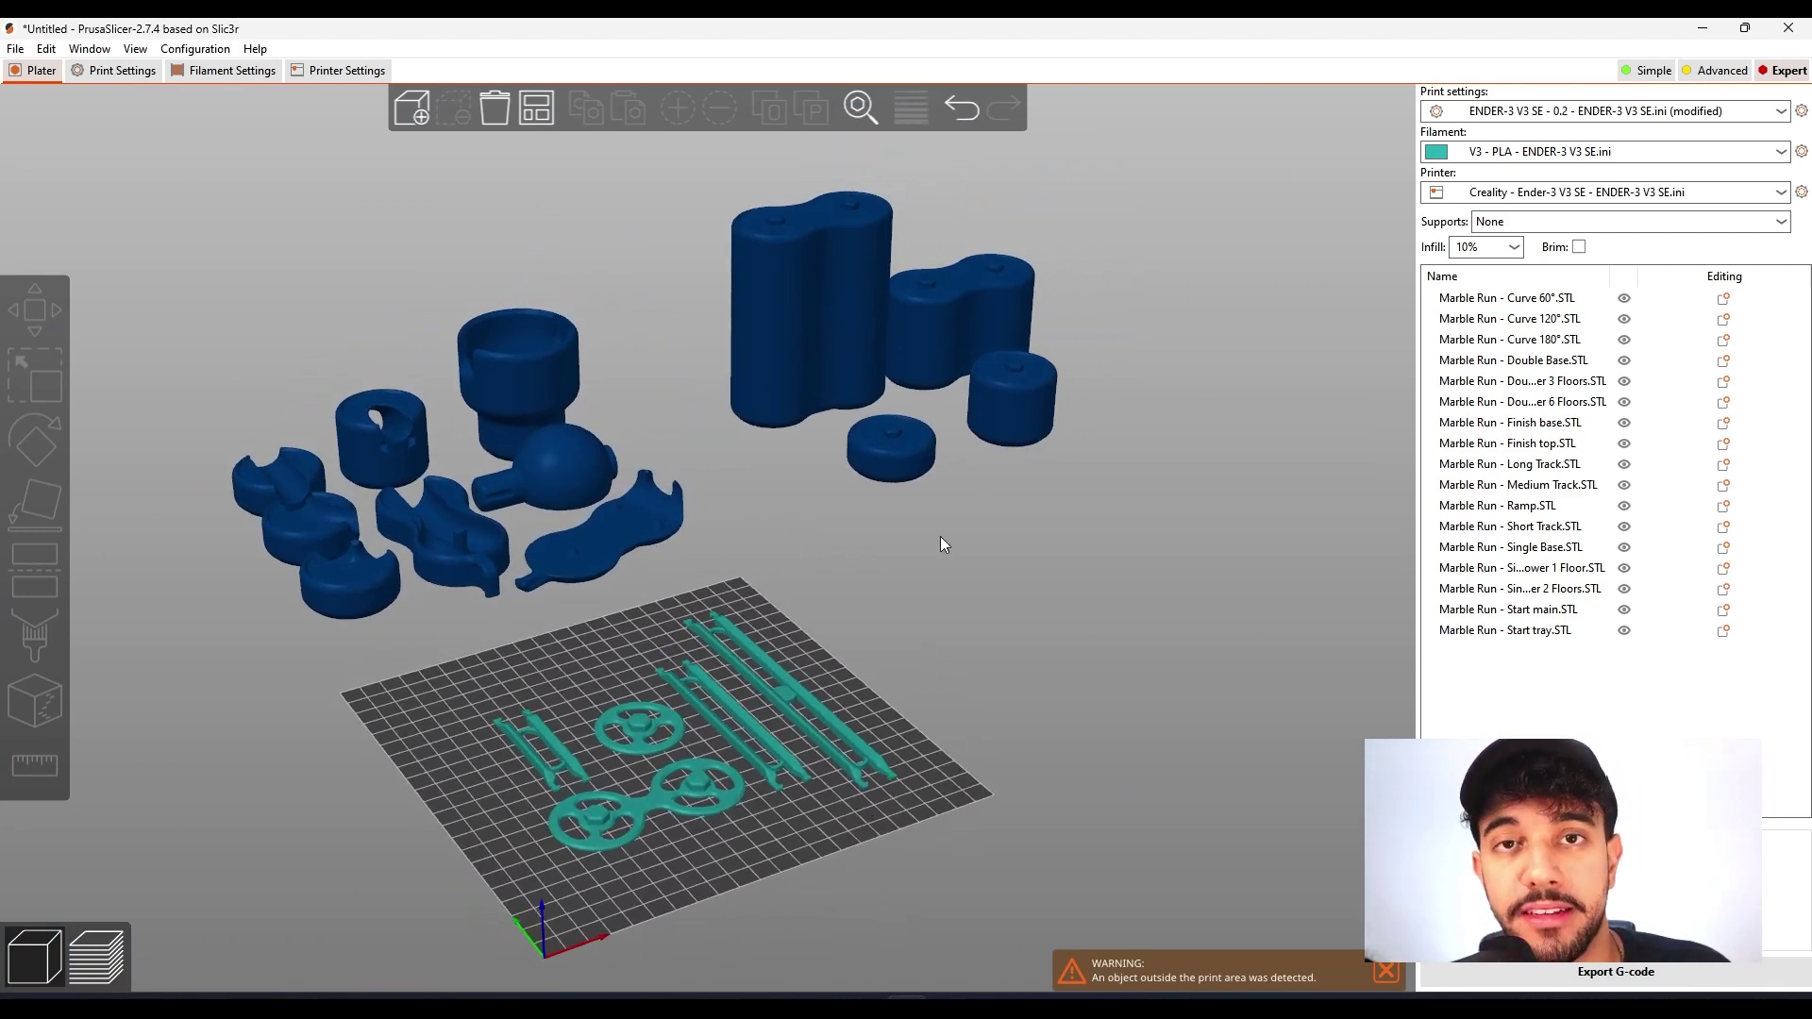